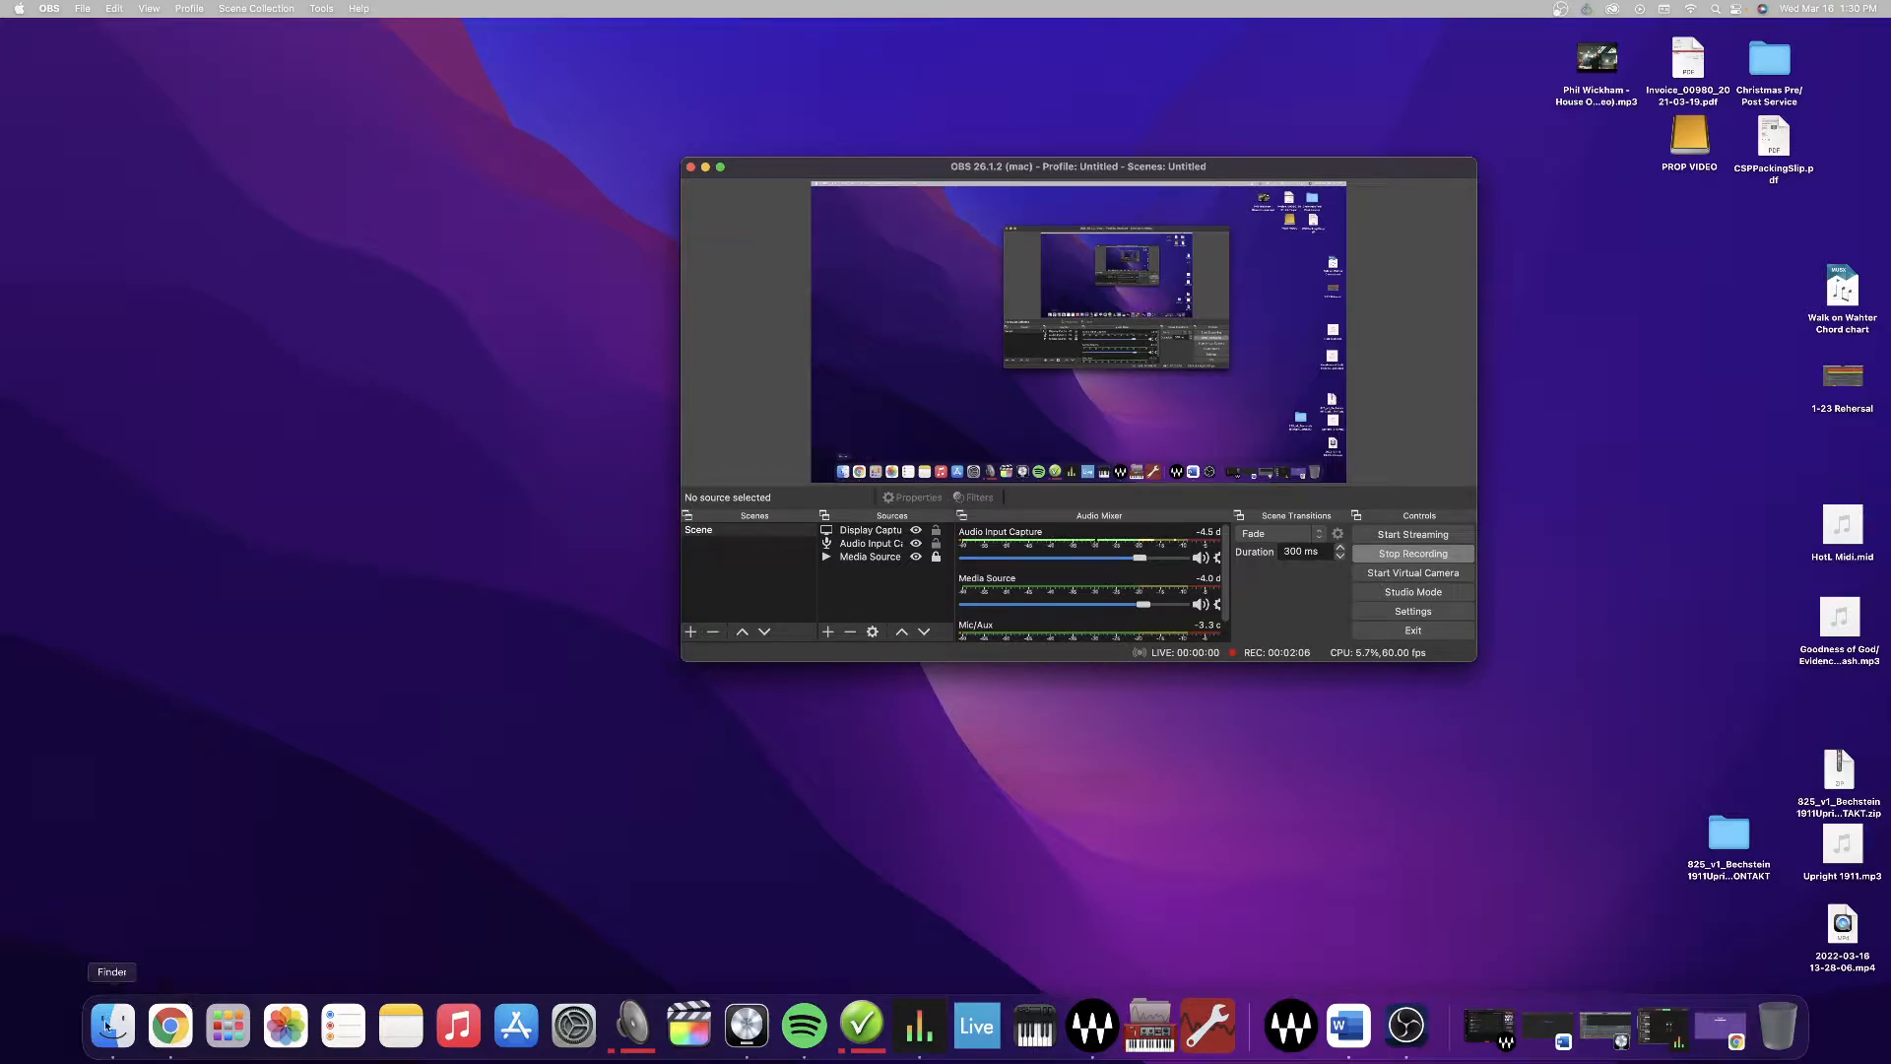
- Switch to Chrome and open control.resi.io
left_click(169, 1025)
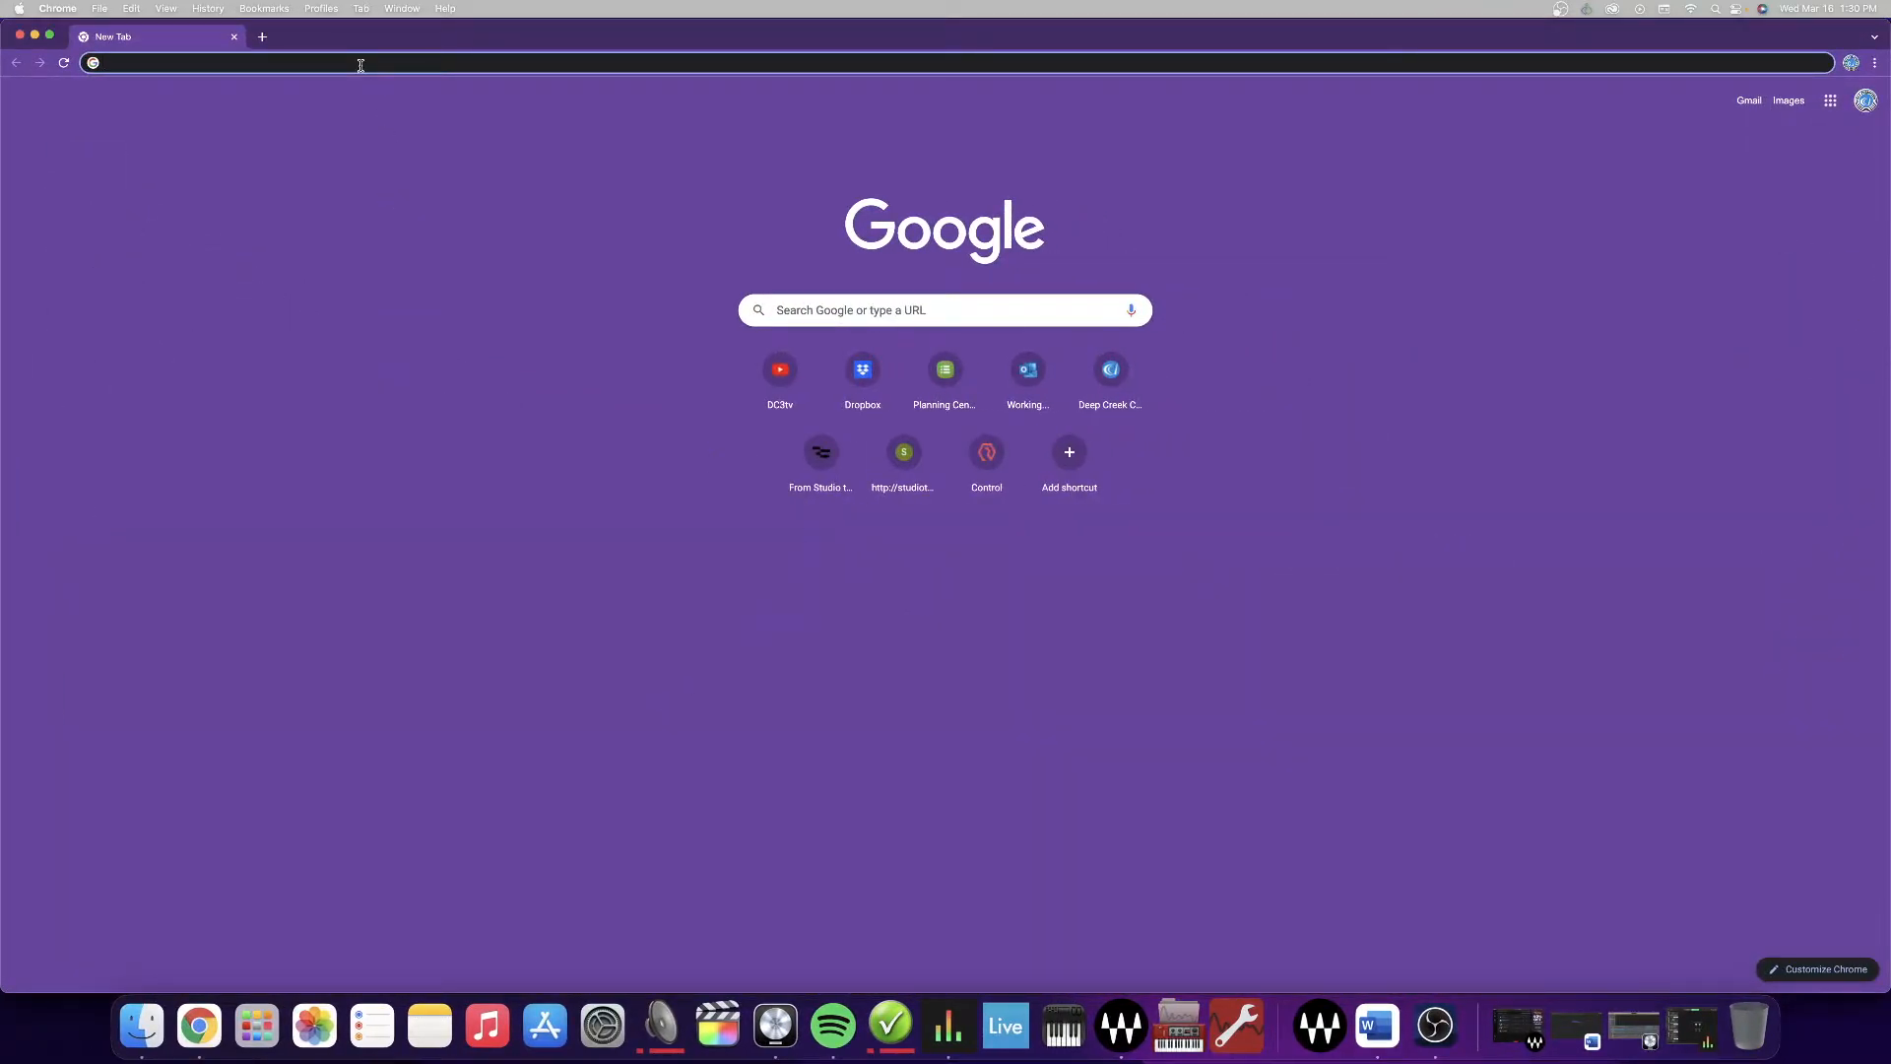
type("control.resi.io")
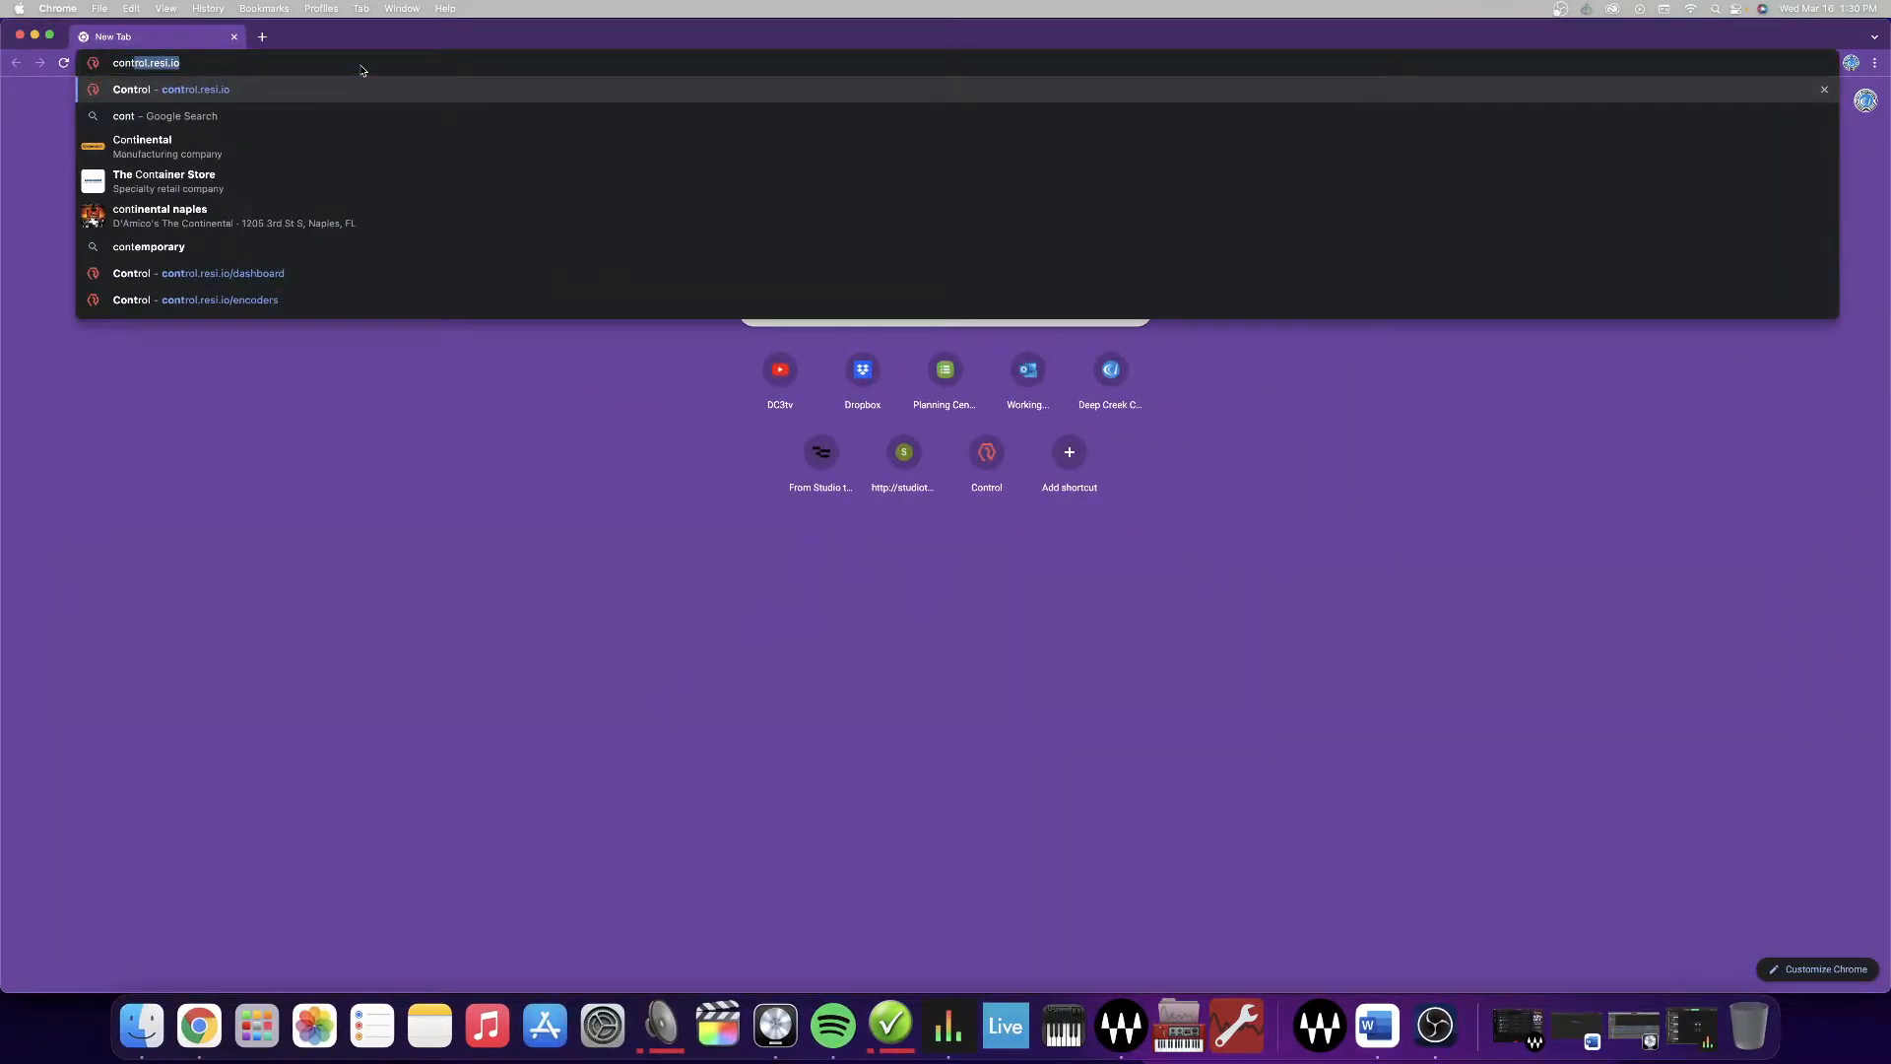
key("Right")
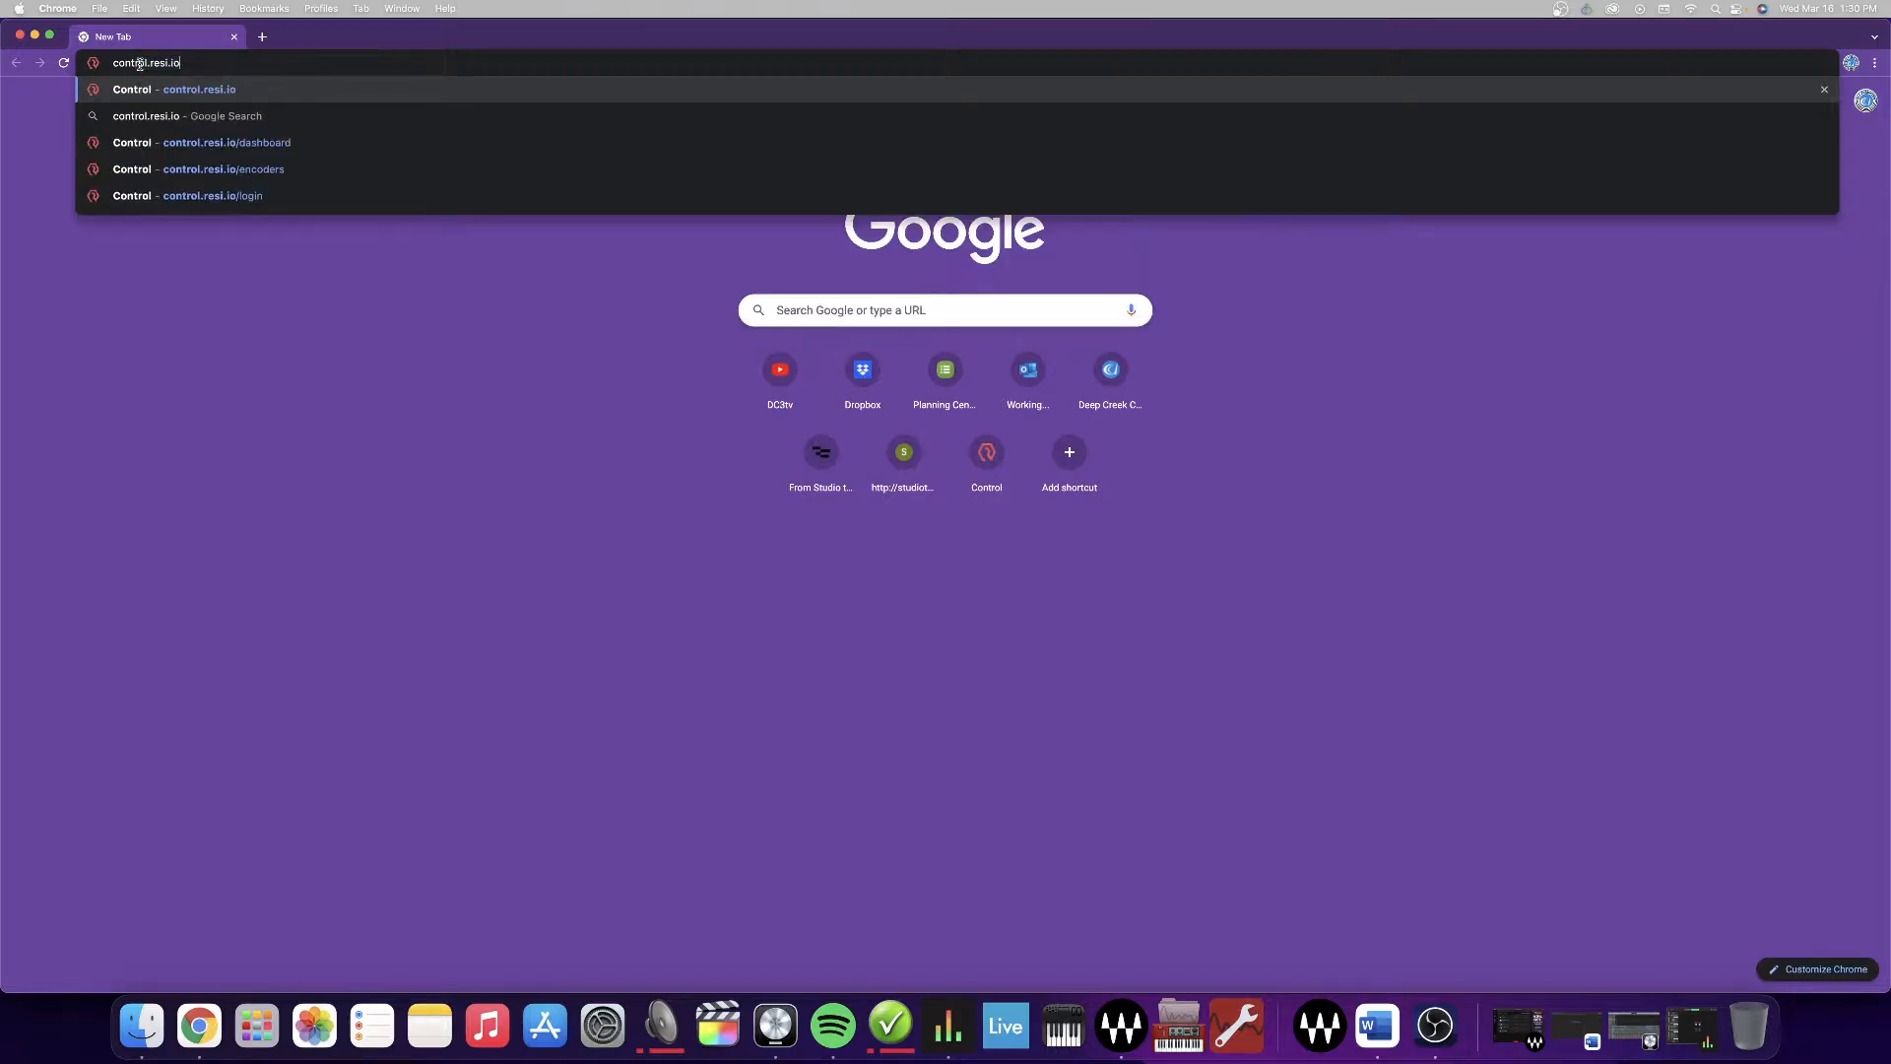
key("Return")
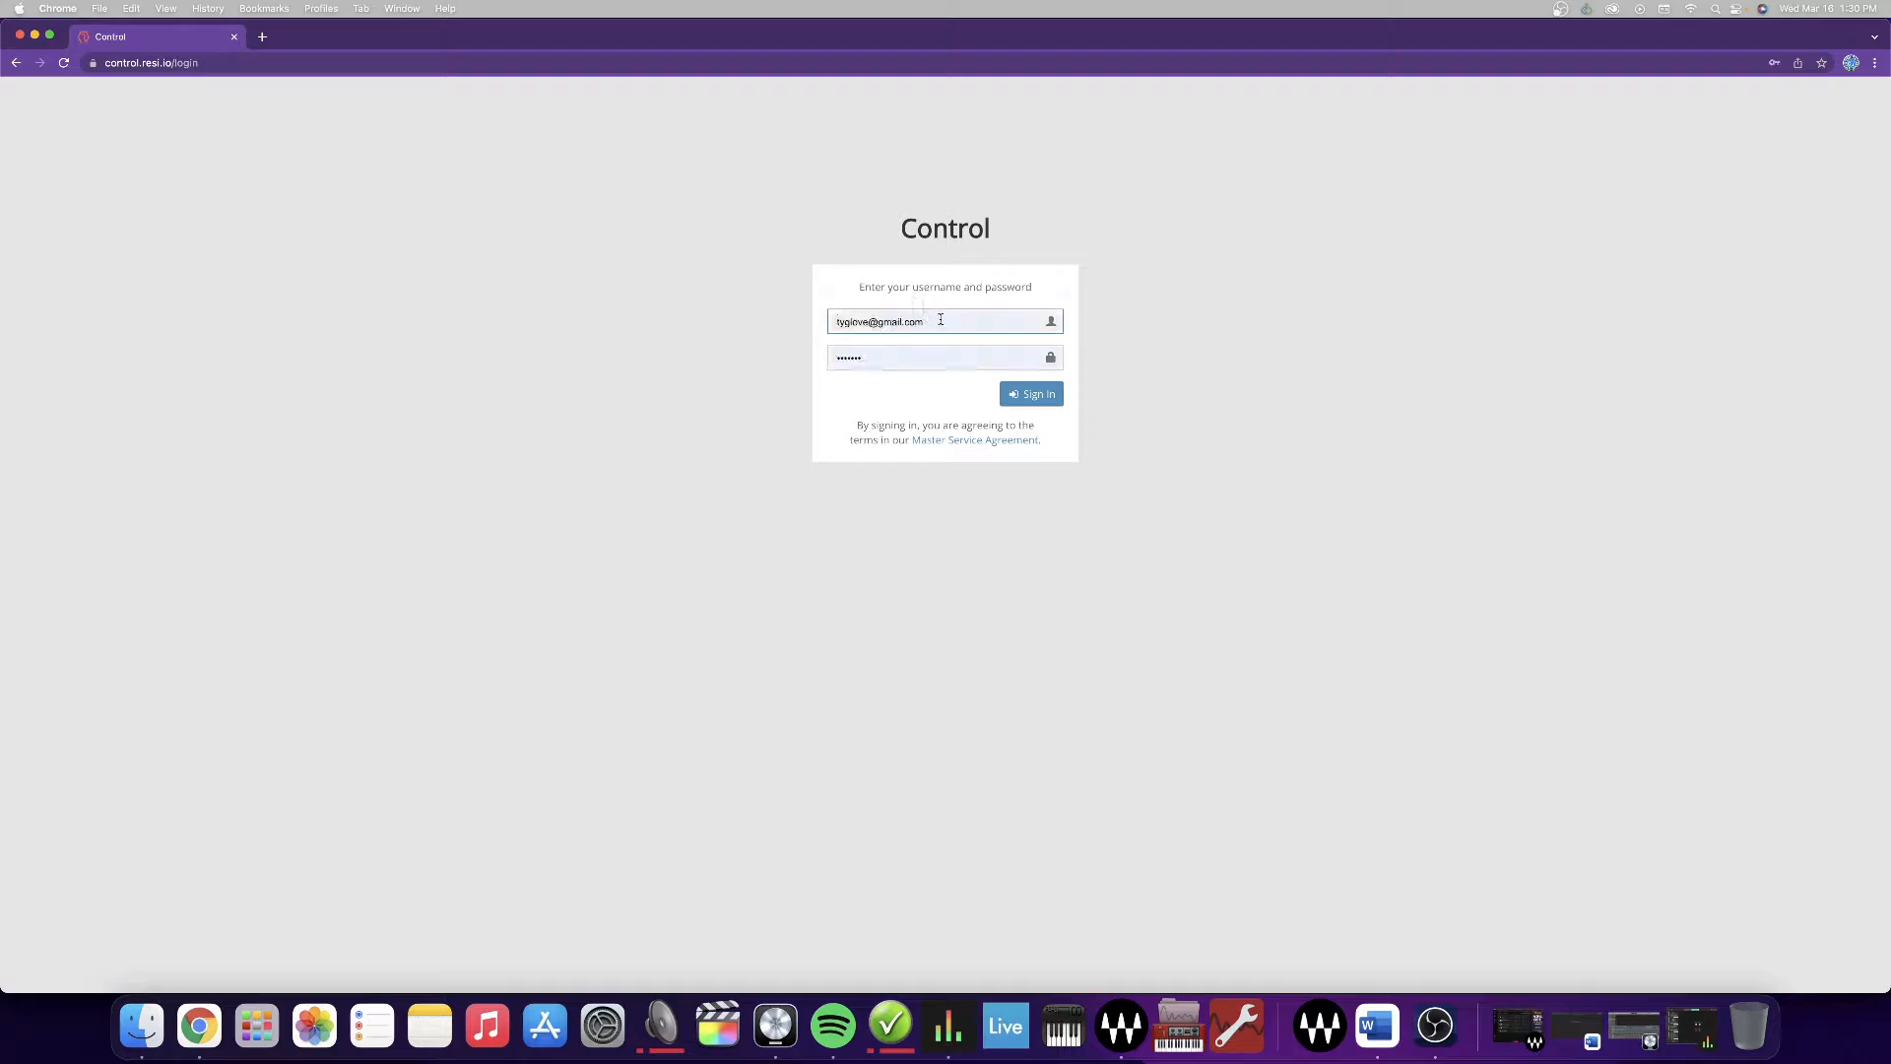
- Sign in to Control with the saved username and password
left_click(949, 326)
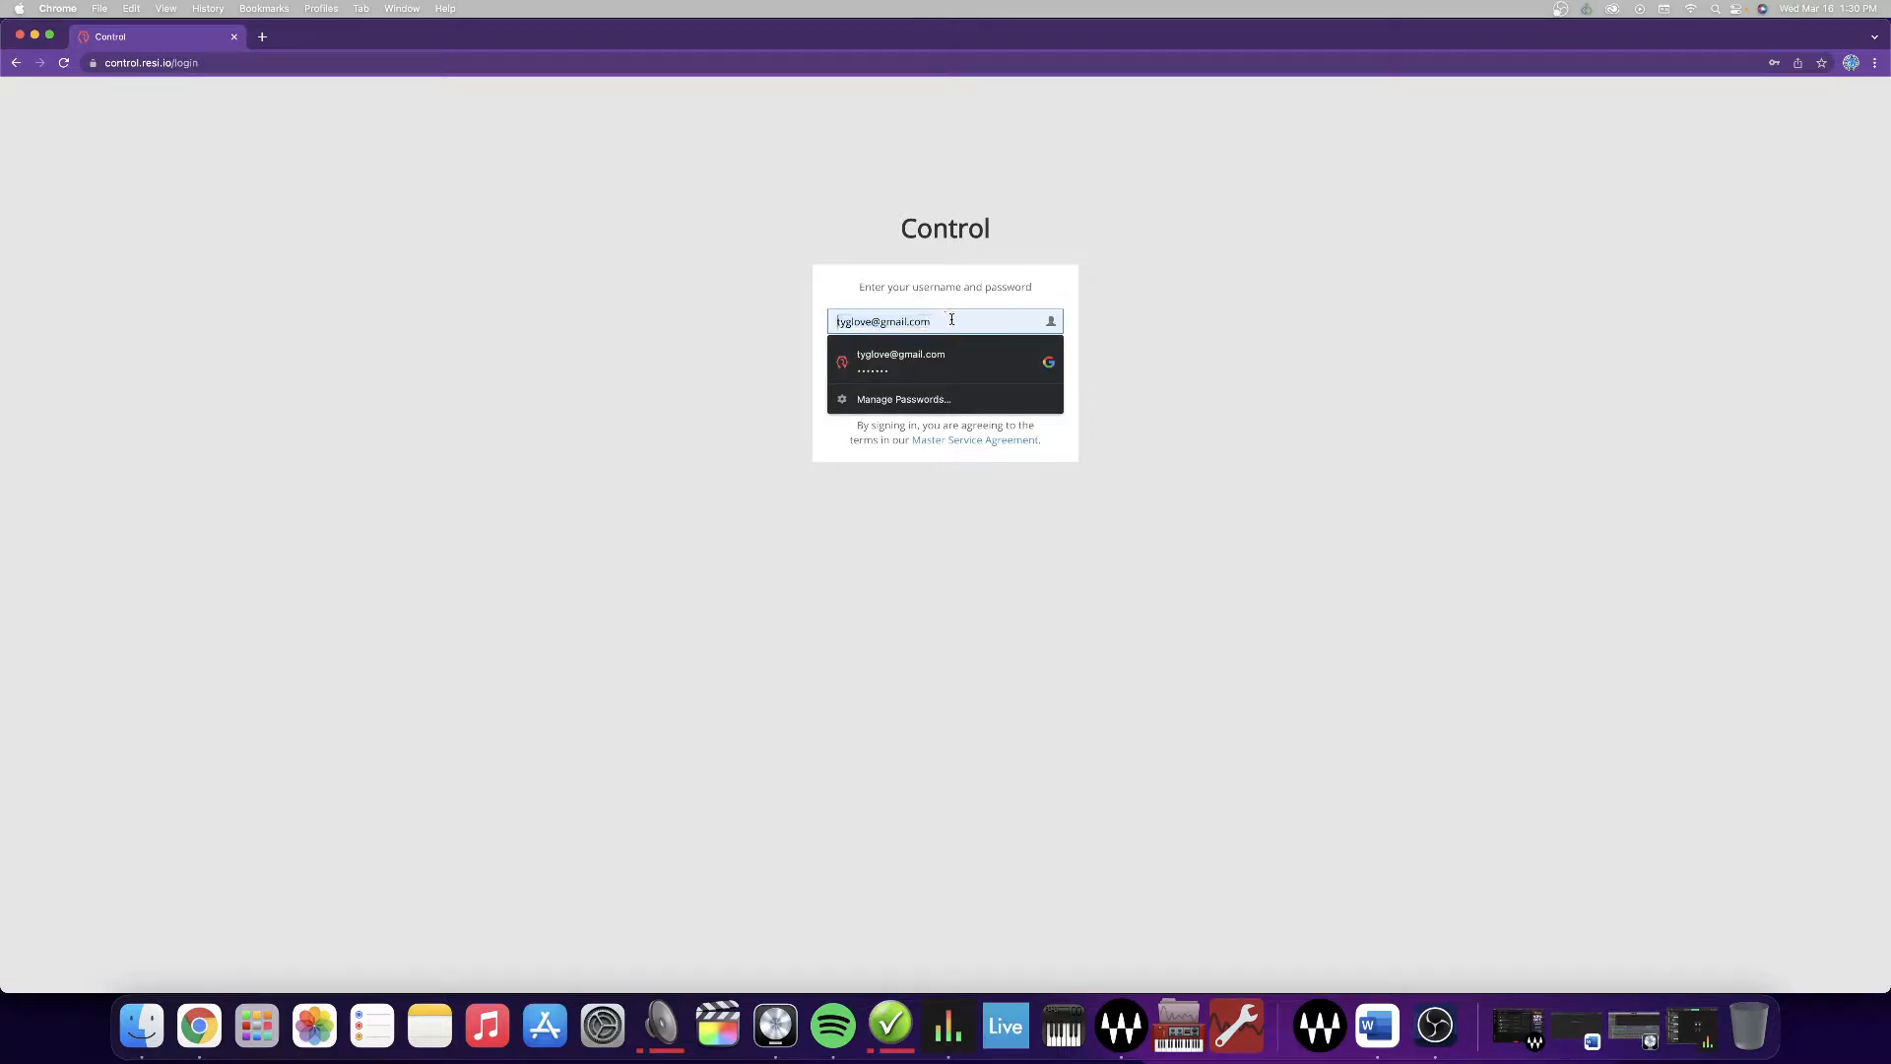
left_click(1437, 328)
left_click(975, 321)
left_click(991, 323)
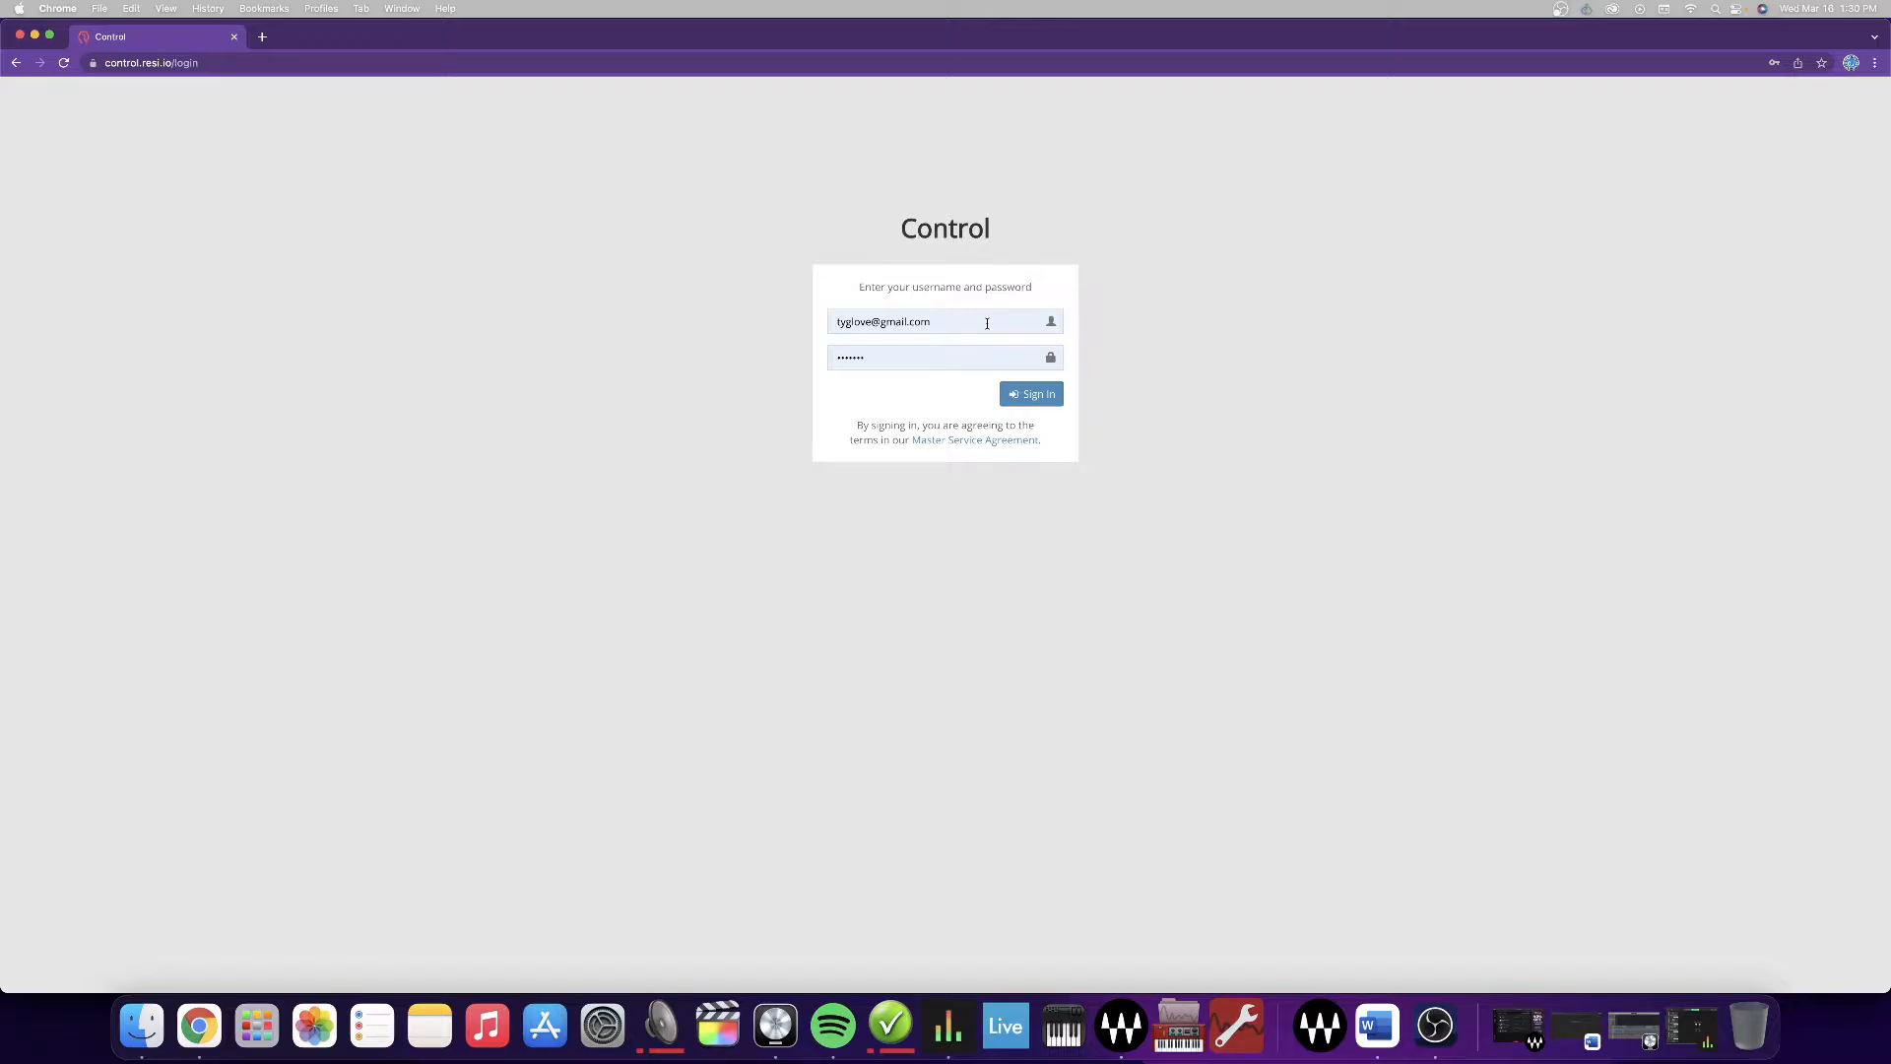
left_click(892, 365)
left_click(987, 323)
left_click(1186, 377)
left_click(1020, 394)
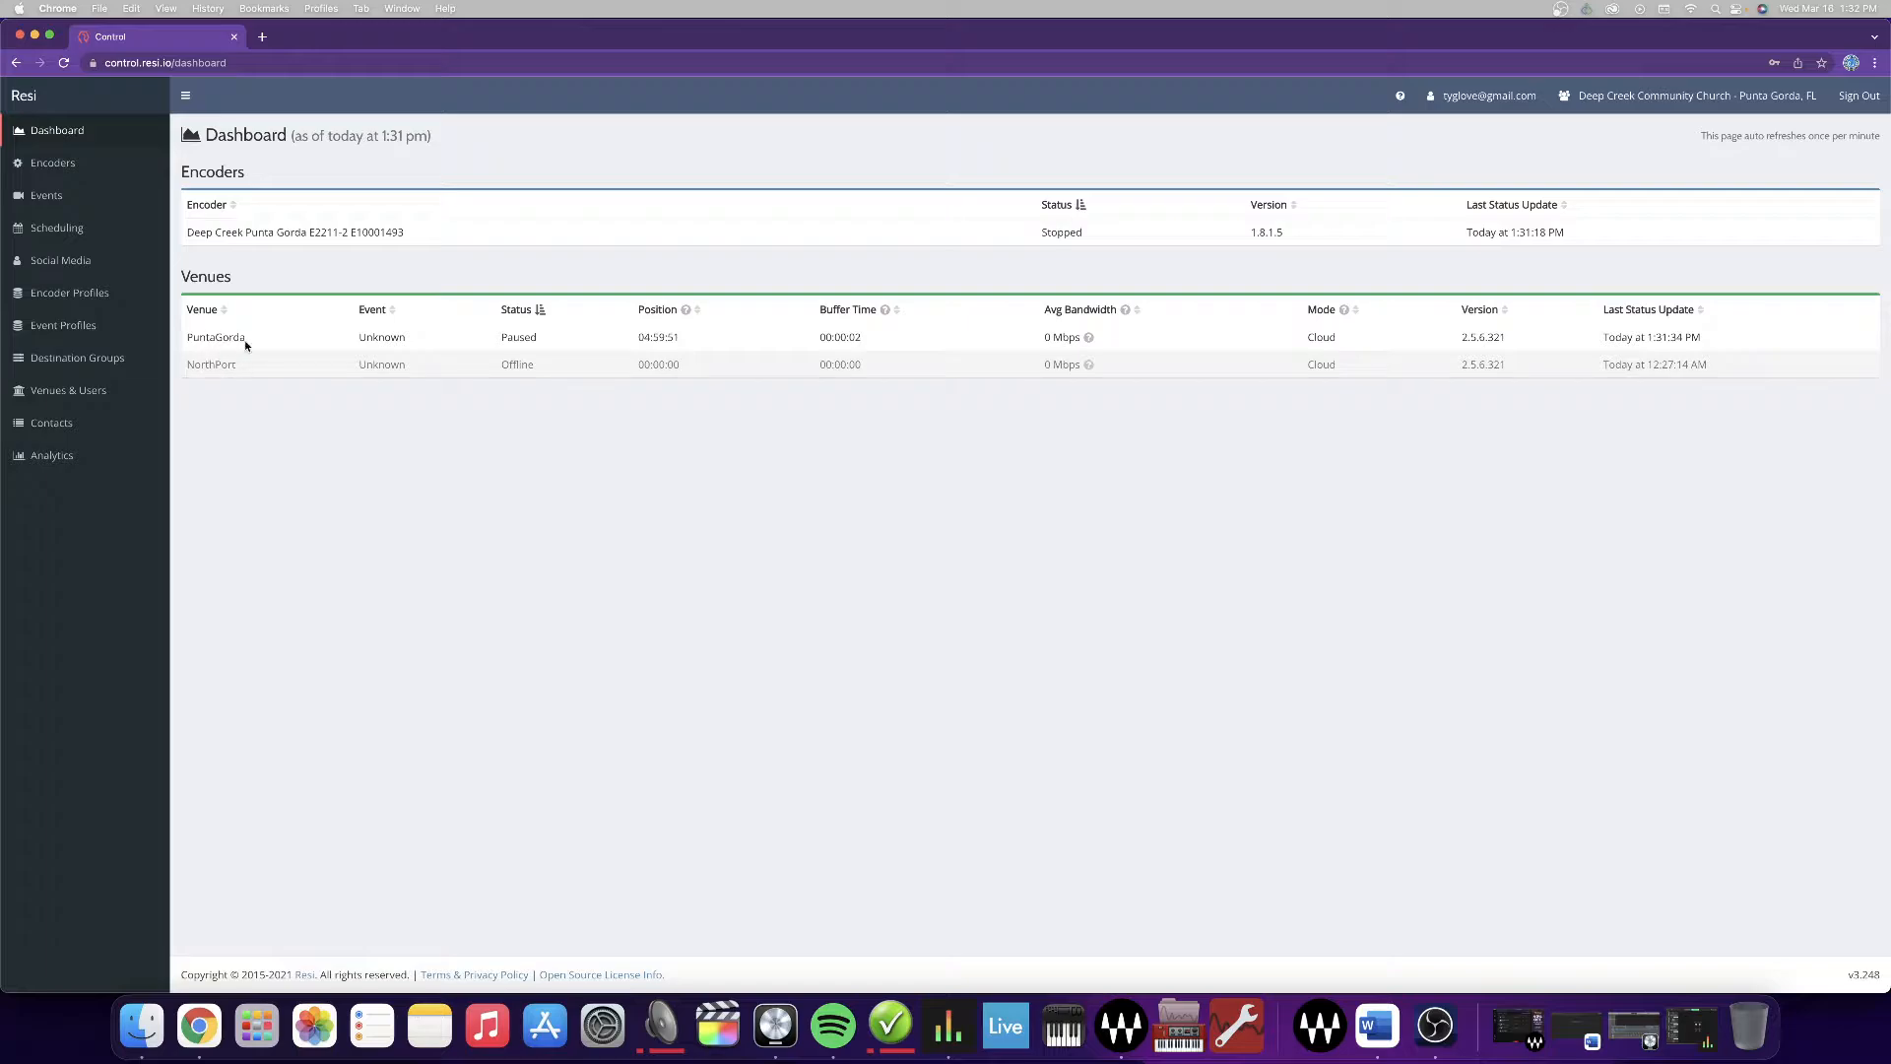
- Examine the PuntaGorda venue's row and sort the venues by name
left_click_drag(196, 337, 1853, 342)
left_click(1853, 342)
left_click(202, 309)
left_click(202, 310)
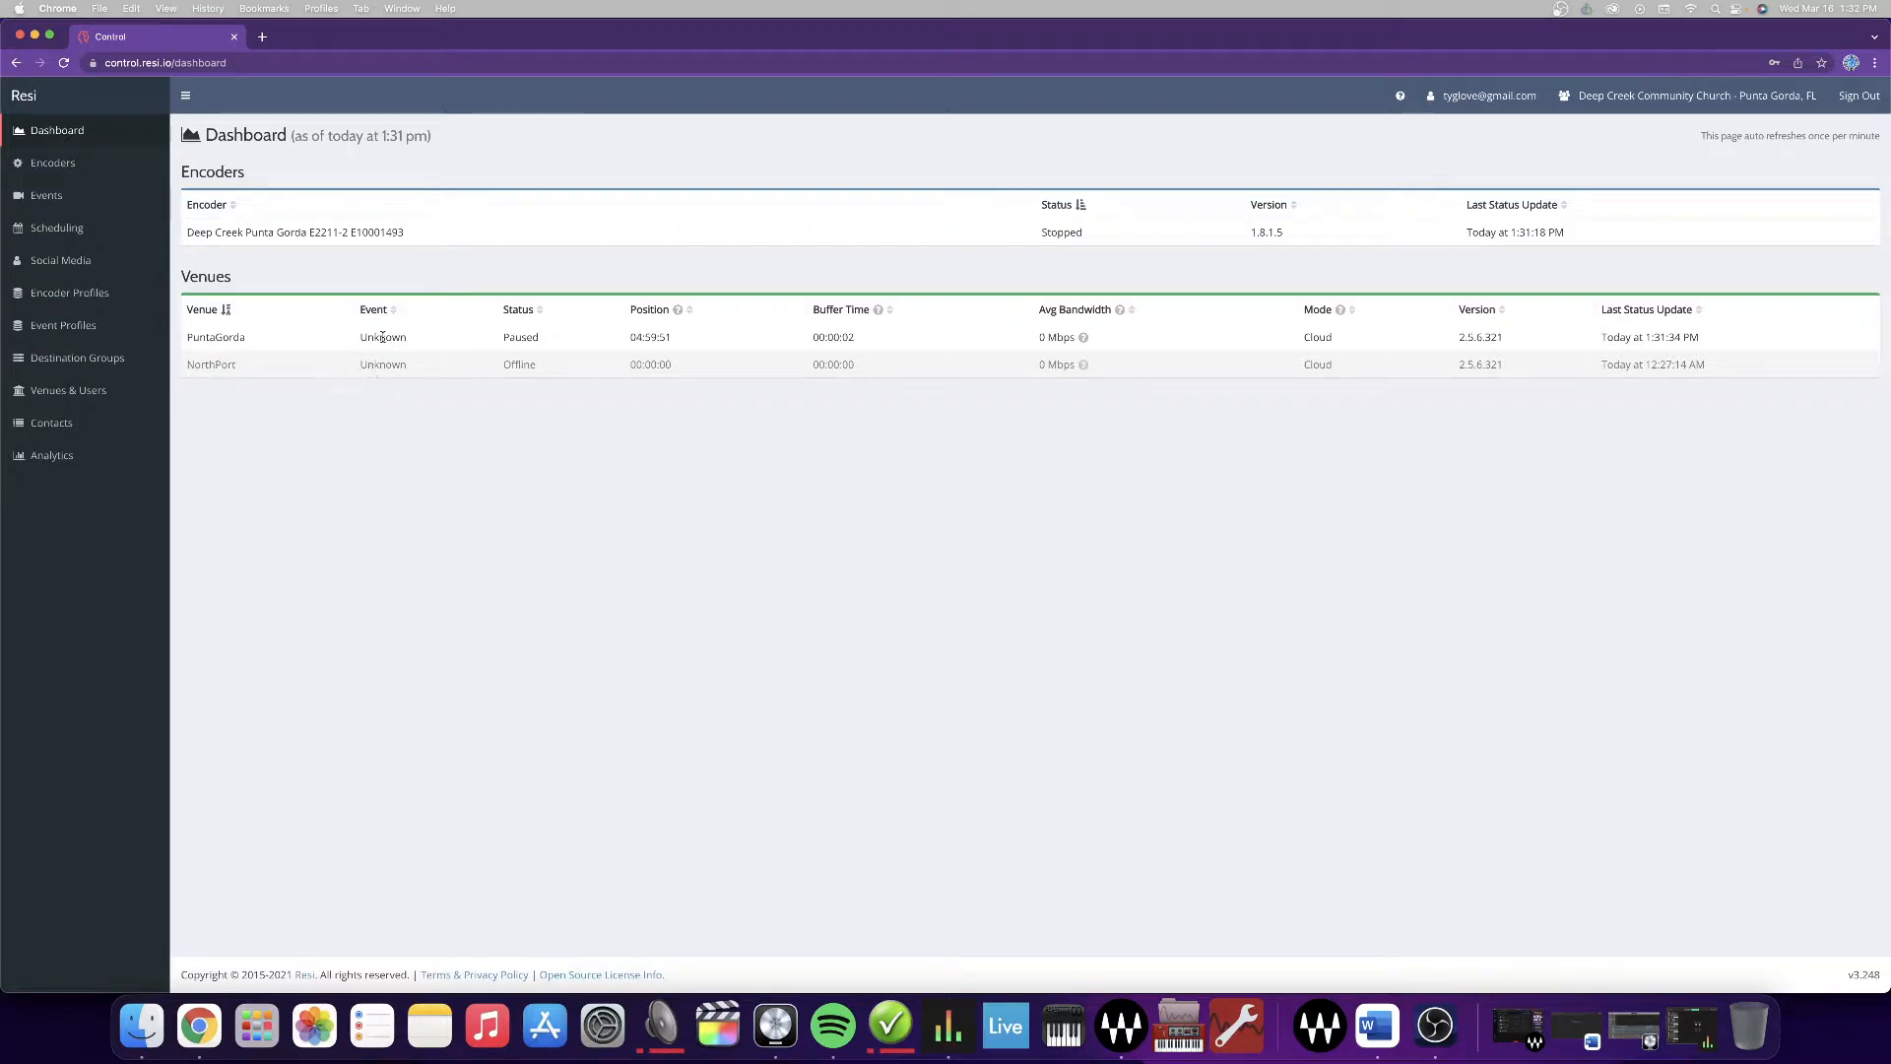
- Examine the status of the PuntaGorda and NorthPort venues
double_click(520, 337)
left_click(459, 332)
left_click_drag(483, 337, 564, 371)
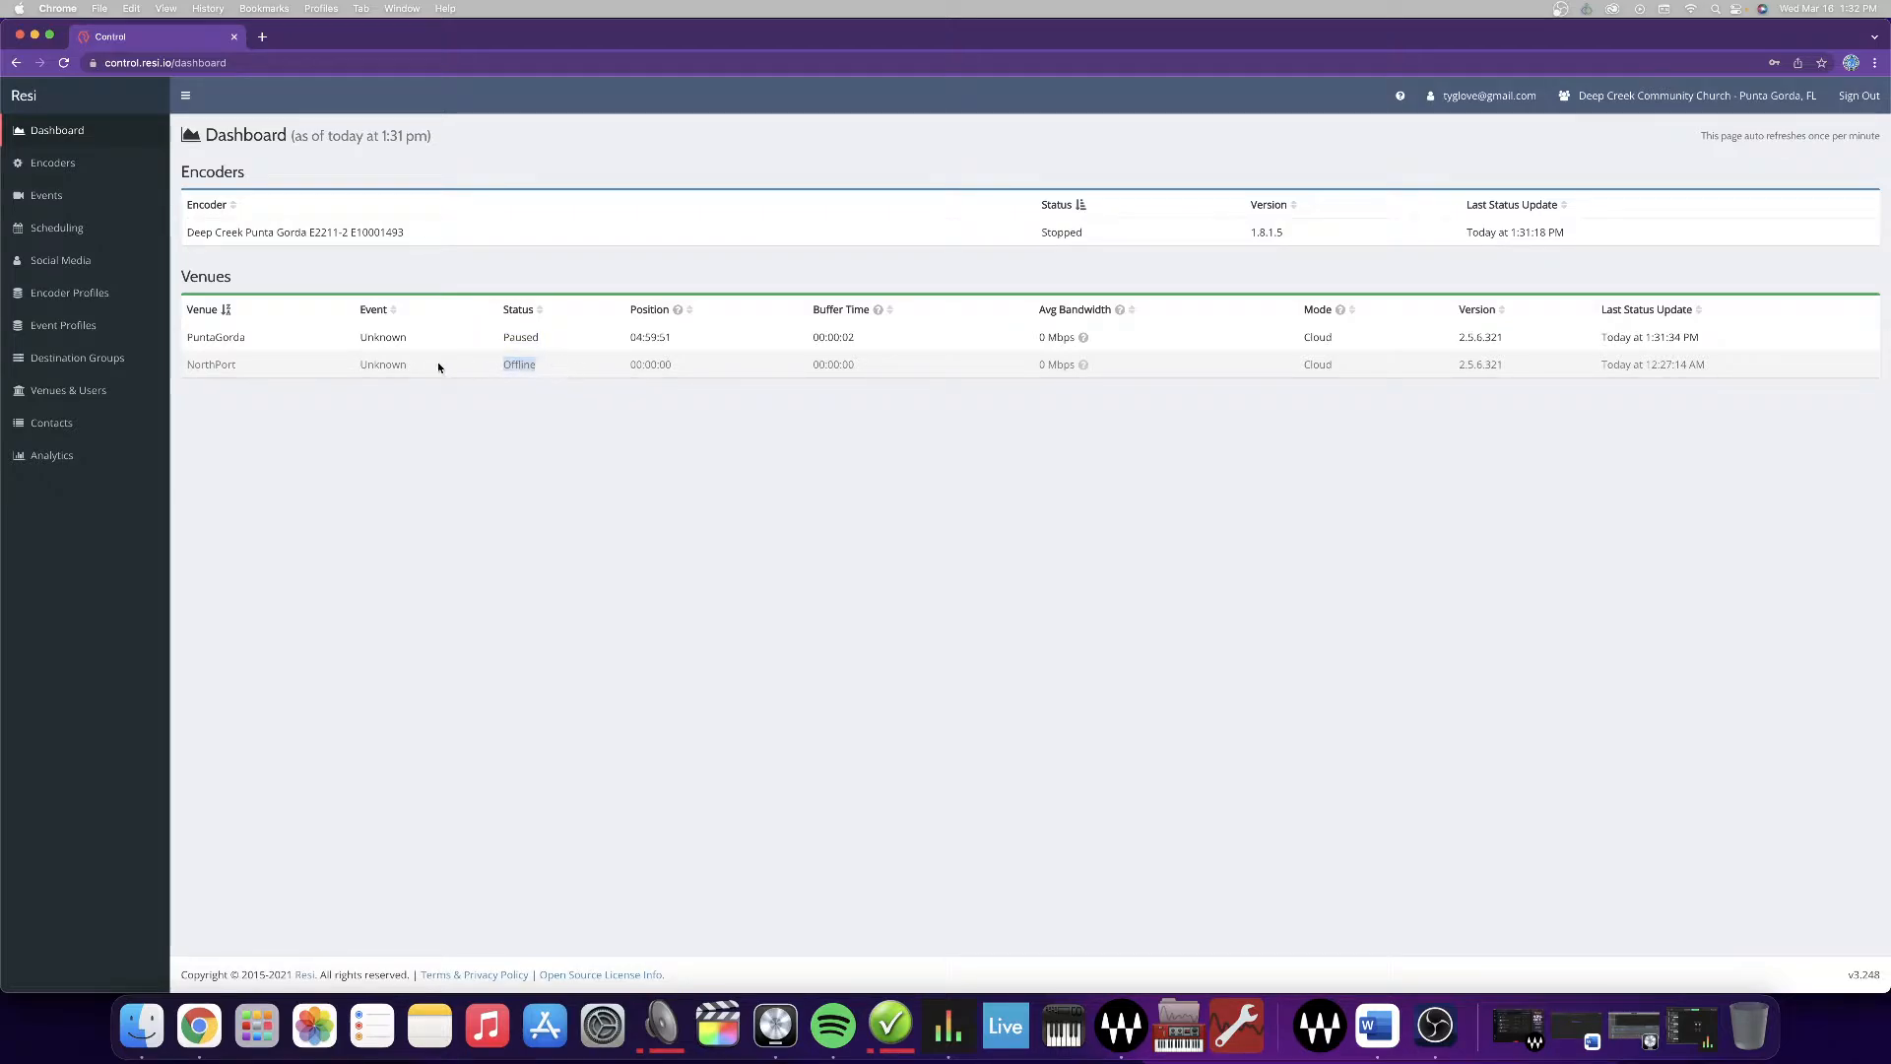
left_click(542, 370)
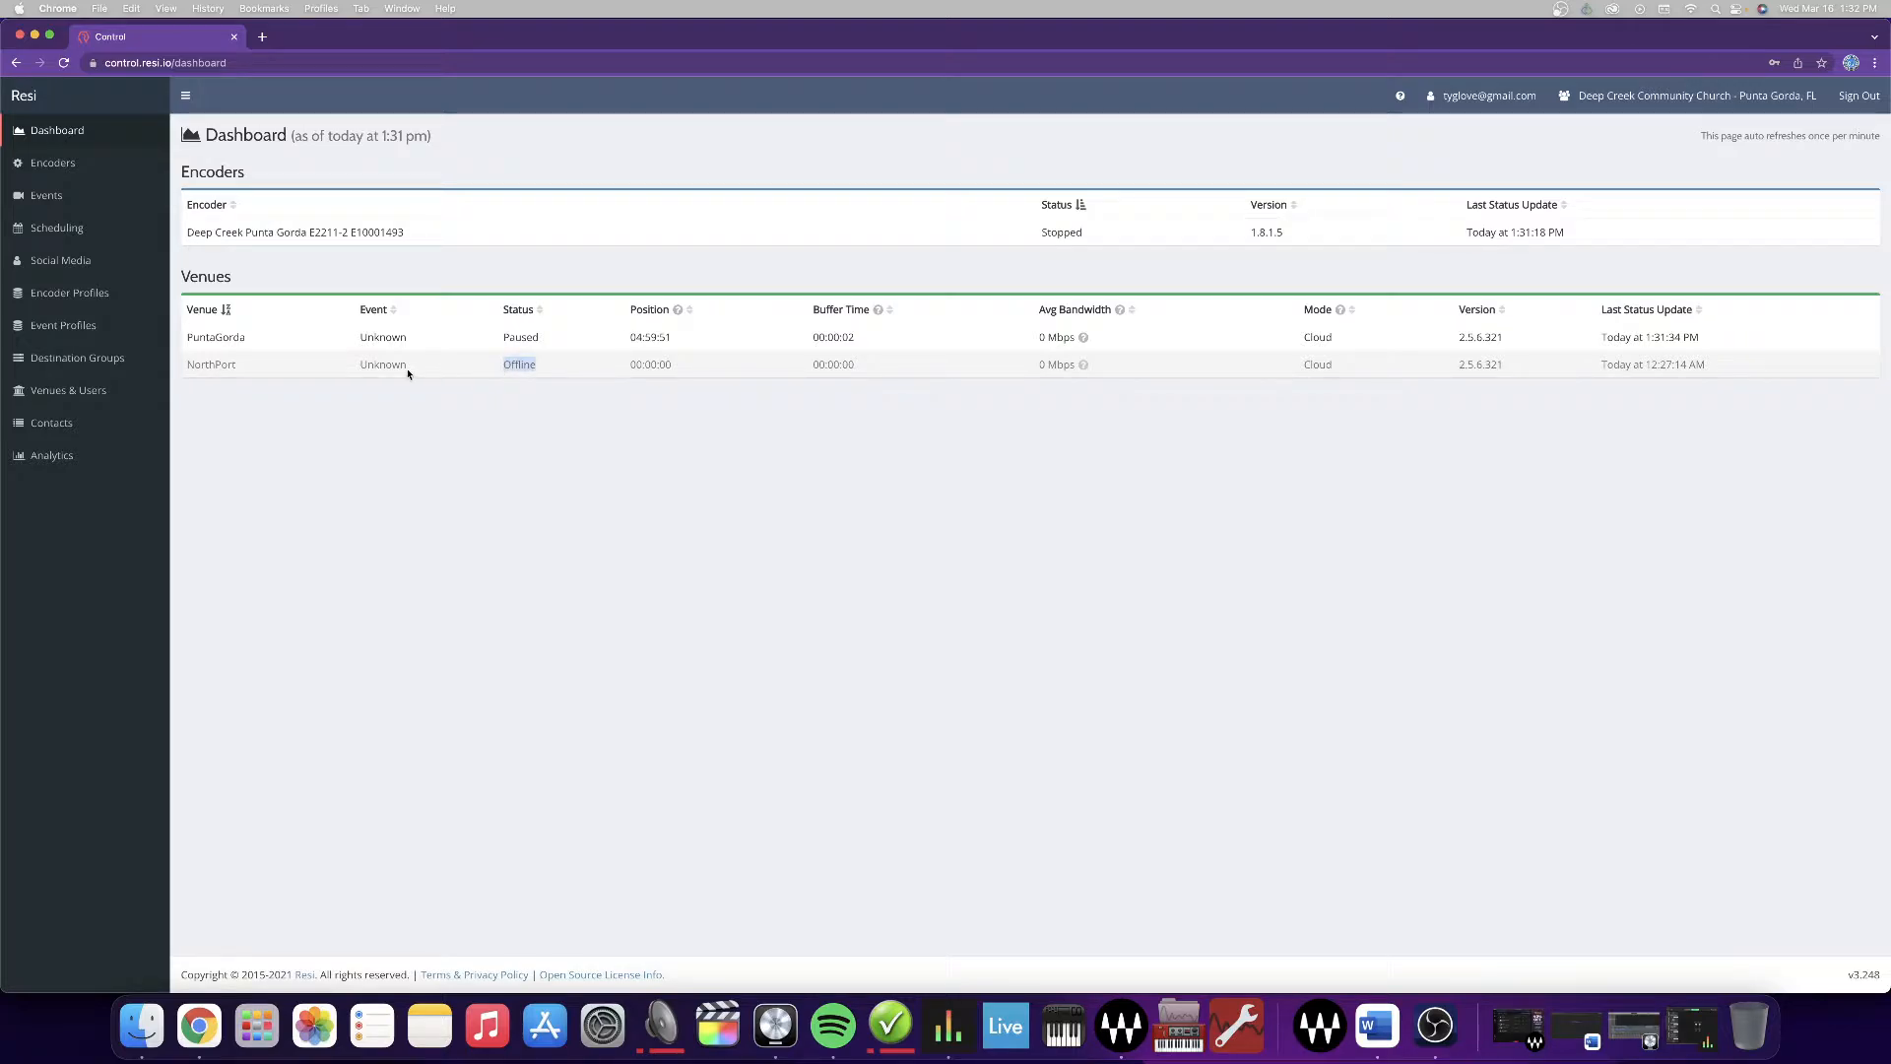
left_click_drag(482, 370, 586, 381)
left_click(544, 374)
mouse_move(545, 371)
left_mouse_down()
mouse_move(472, 365)
mouse_move(550, 368)
left_mouse_up()
double_click(515, 366)
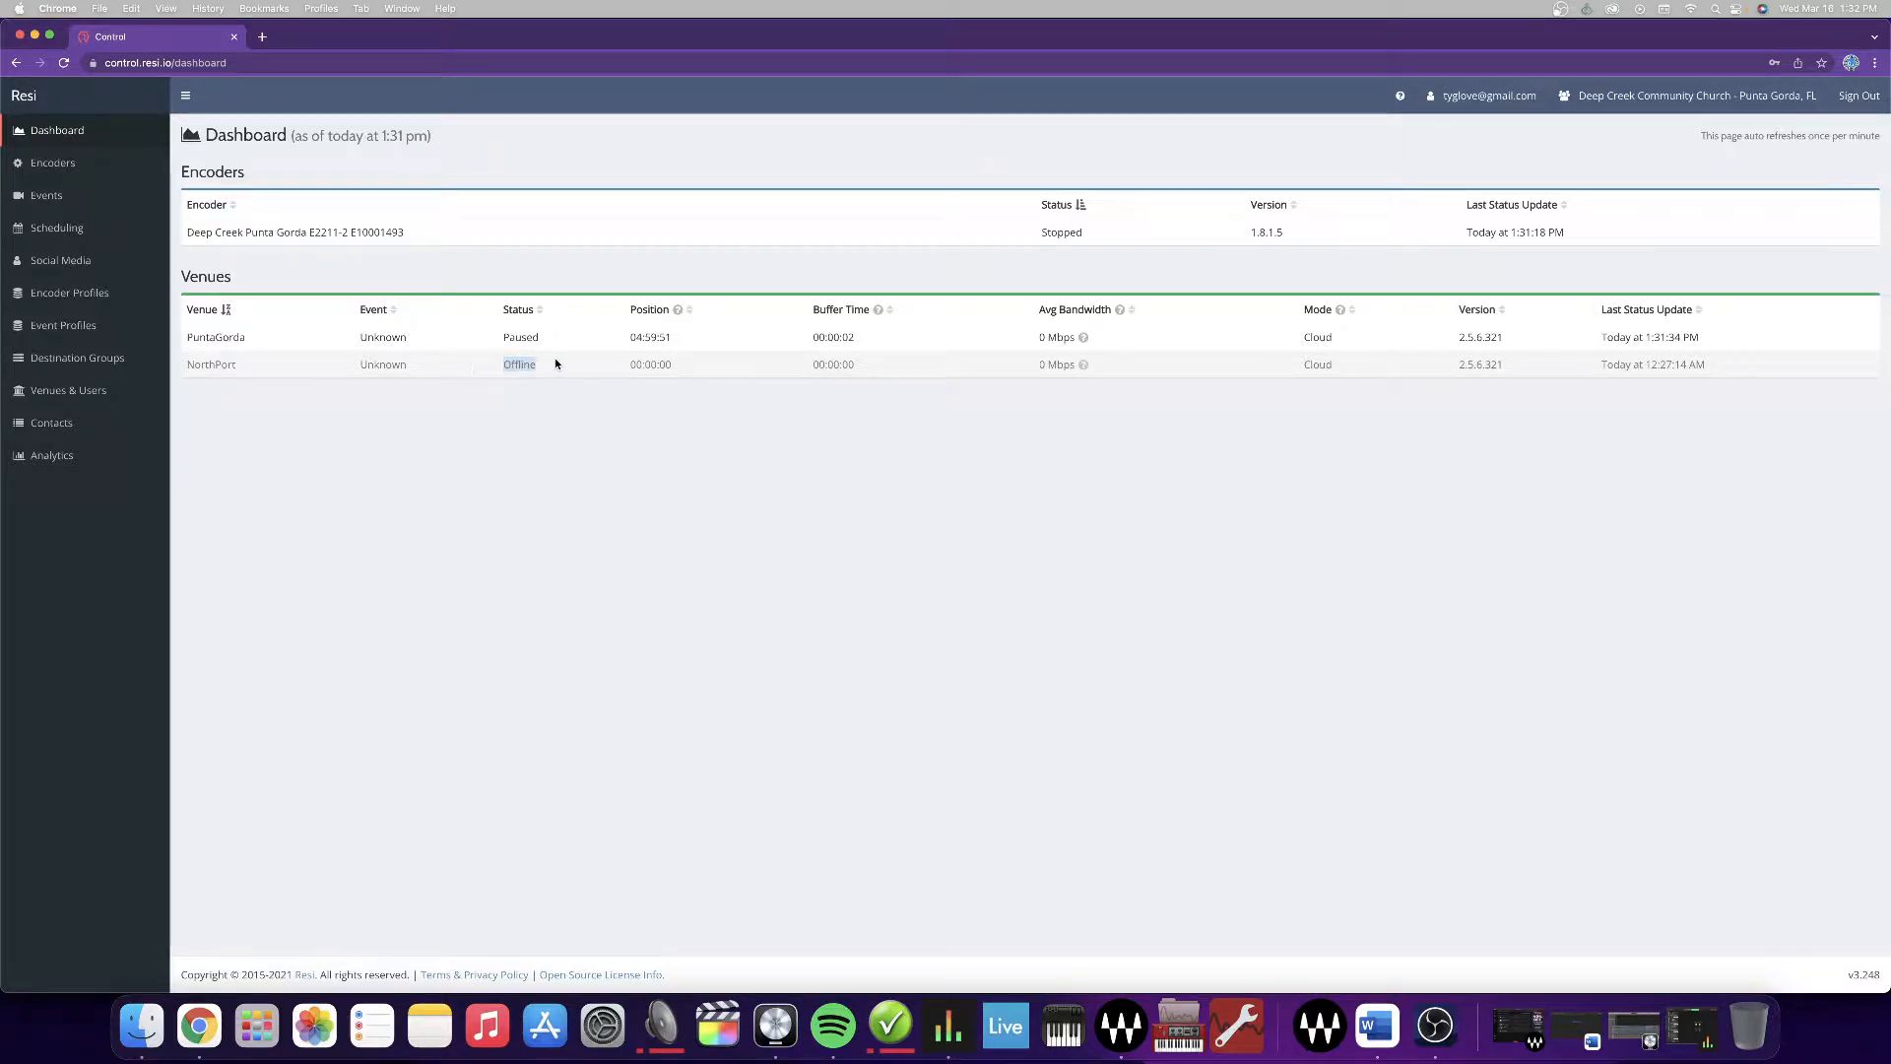
left_click(579, 365)
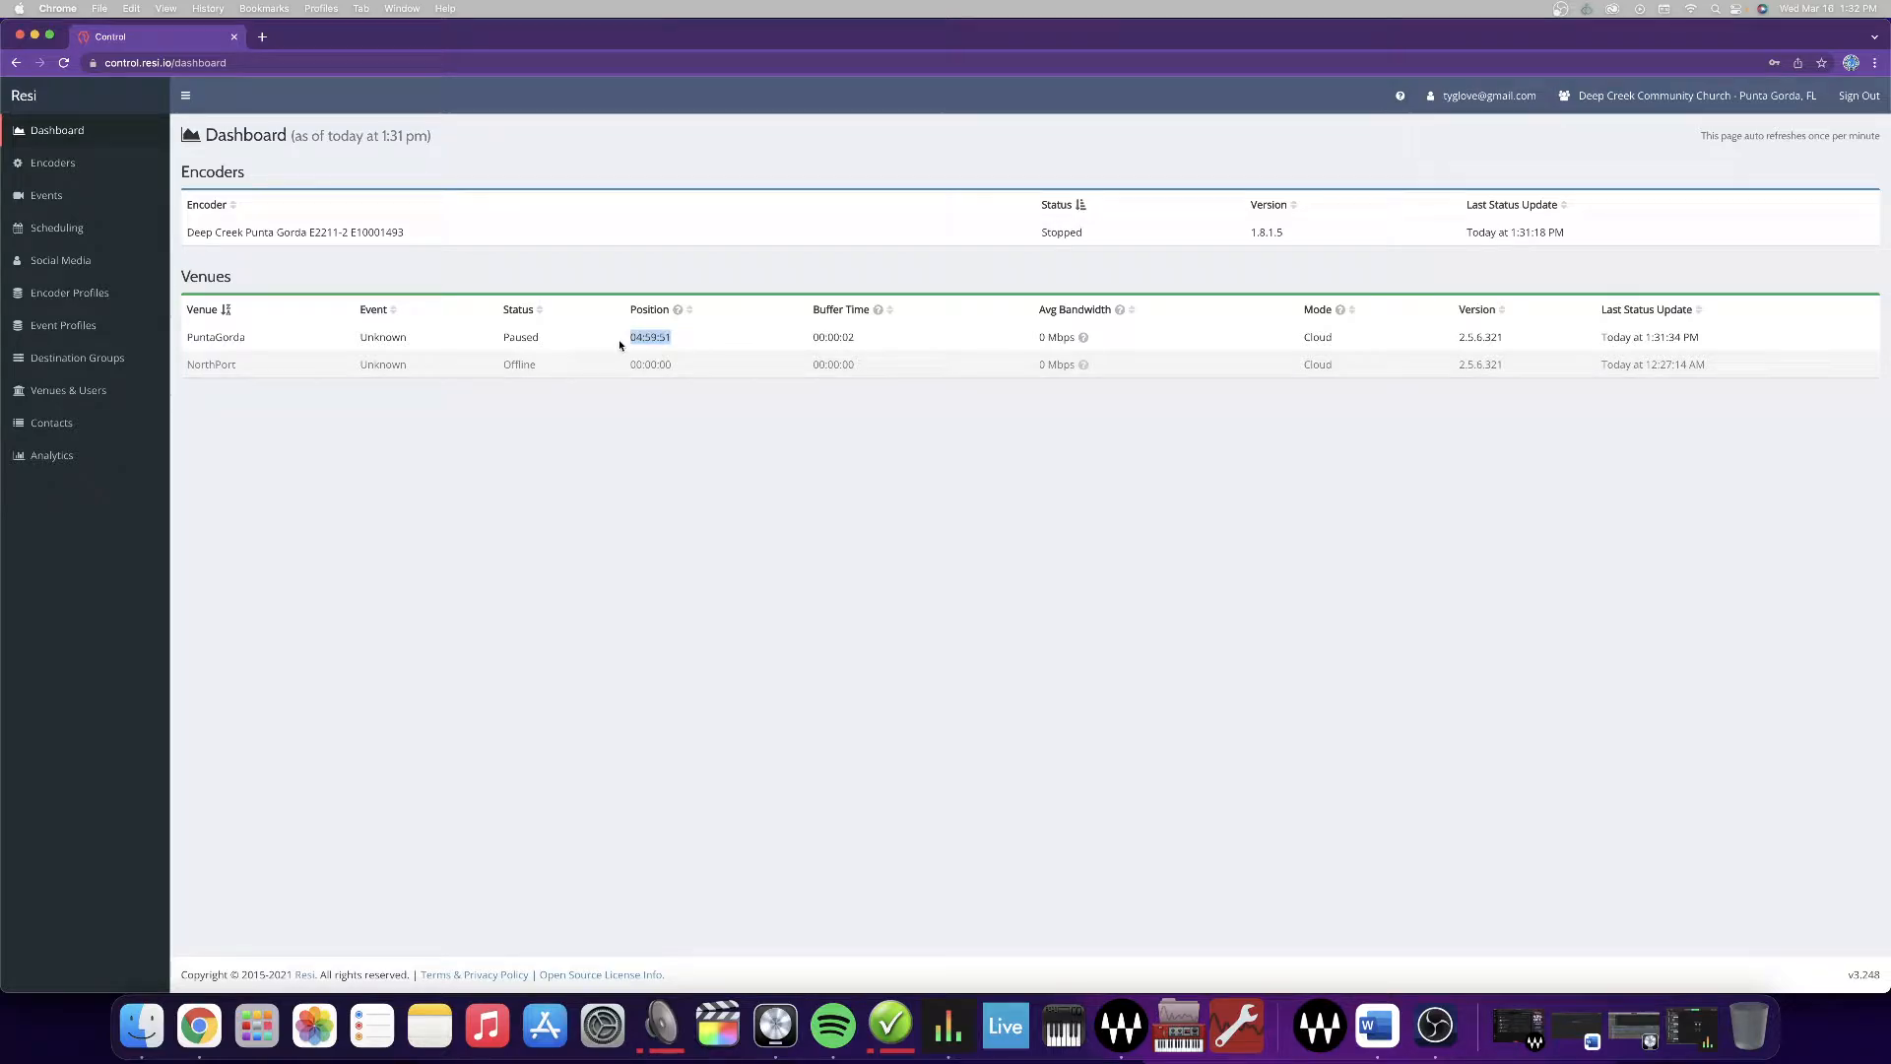
- Sort the venues by position in descending order and examine PuntaGorda's position, buffer time and average bandwidth
left_click(650, 309)
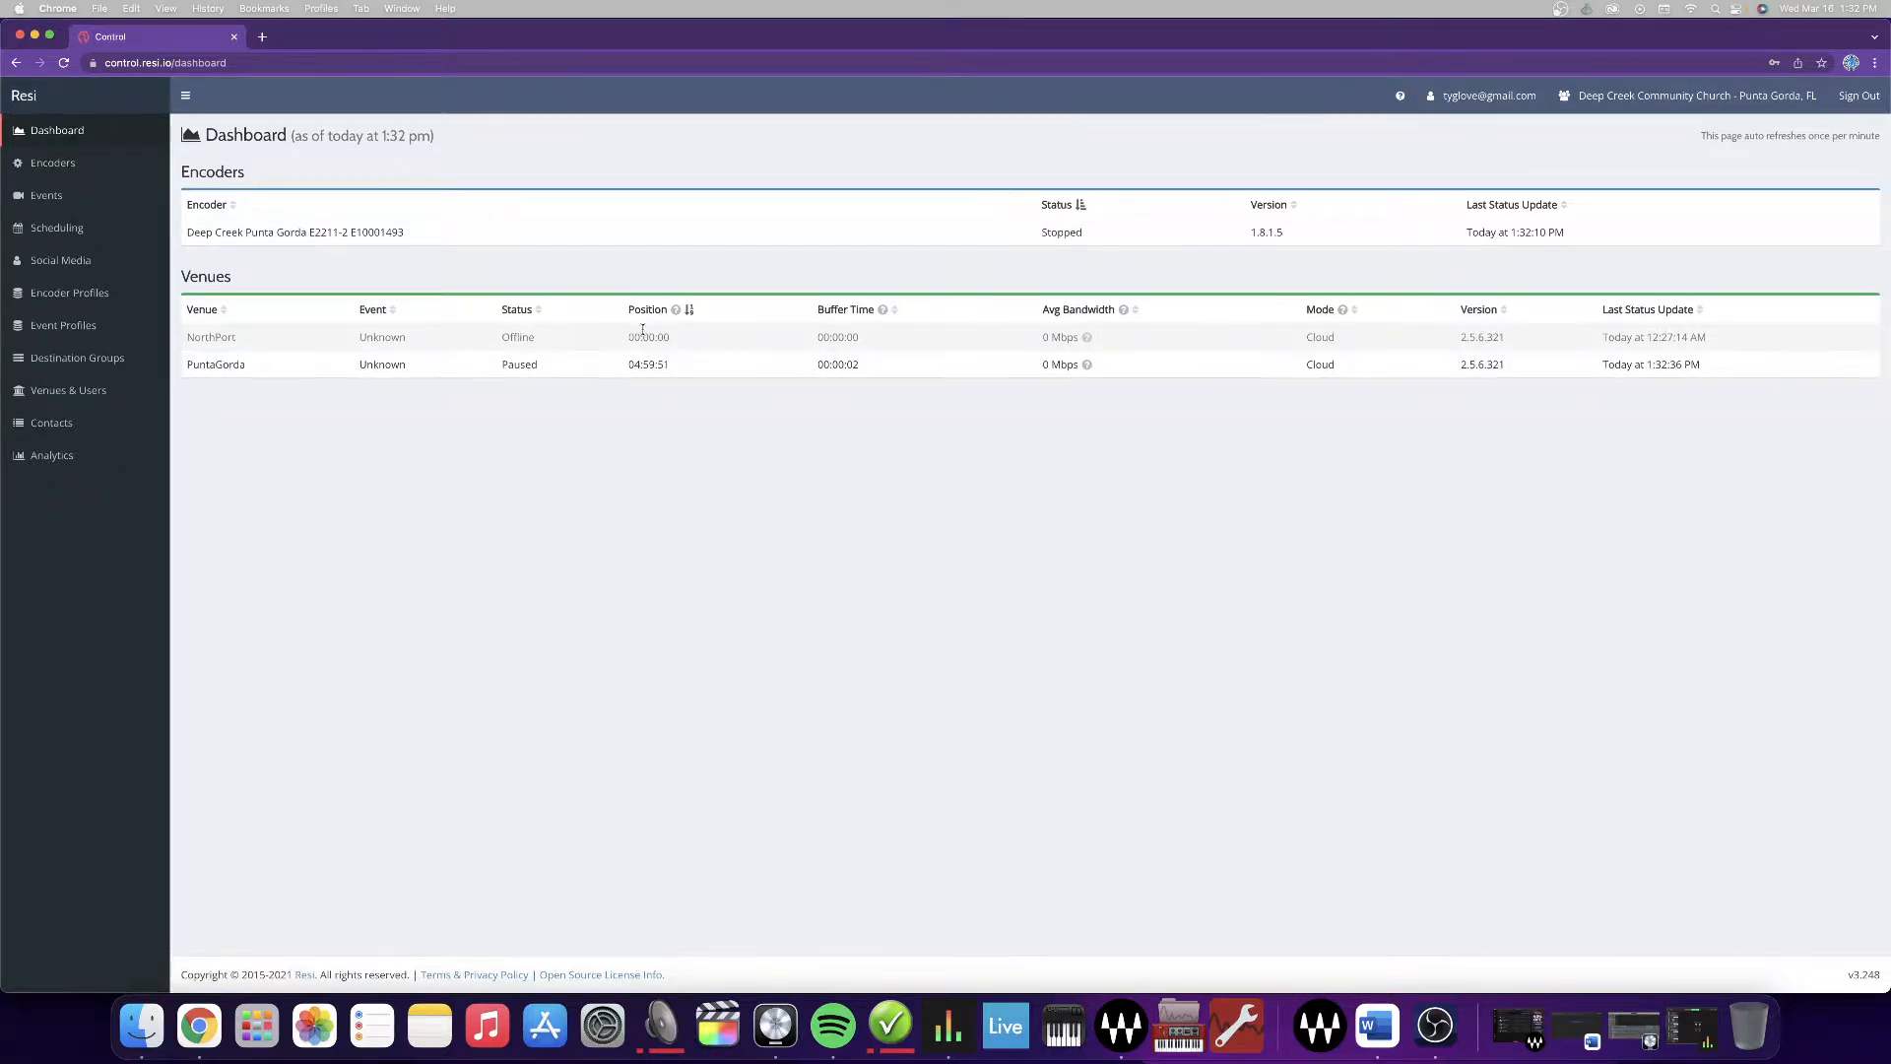
left_click(652, 309)
left_click_drag(624, 337, 917, 346)
left_click(736, 349)
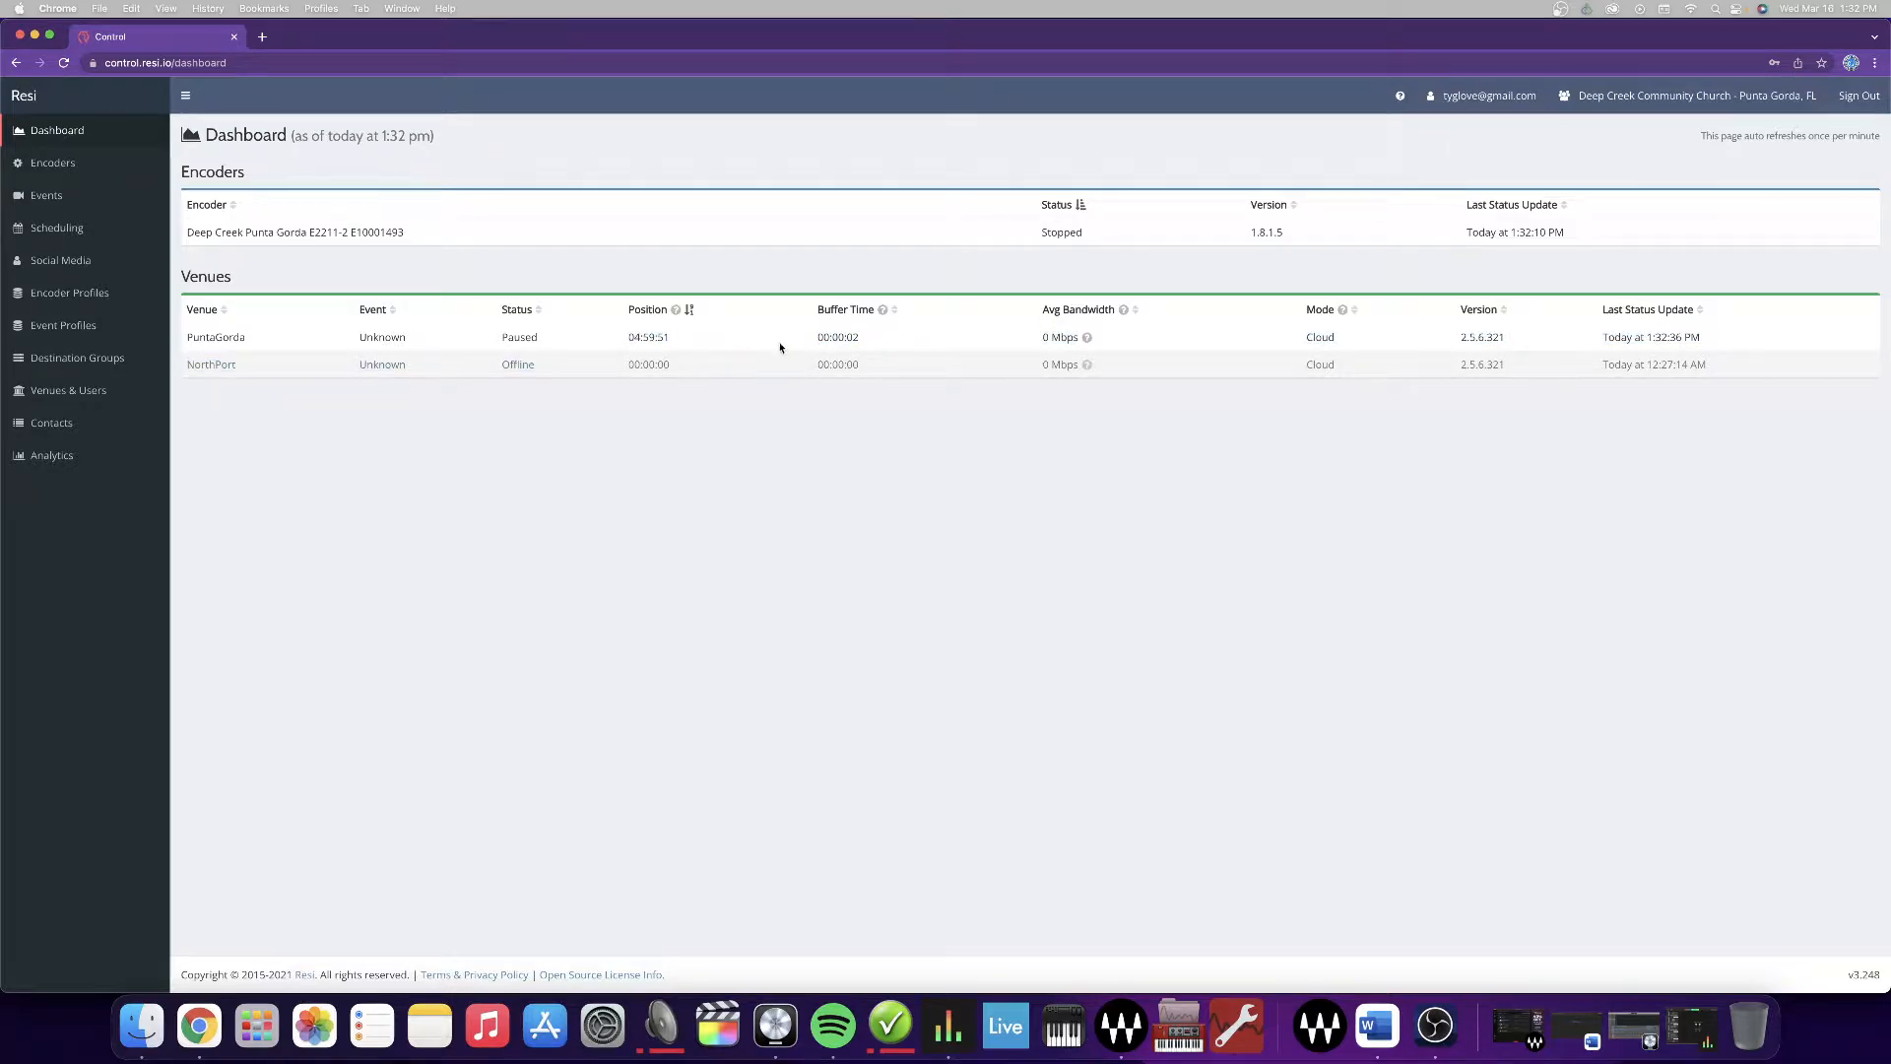
left_click_drag(782, 345, 903, 347)
left_click(854, 348)
left_click_drag(1035, 341, 1117, 341)
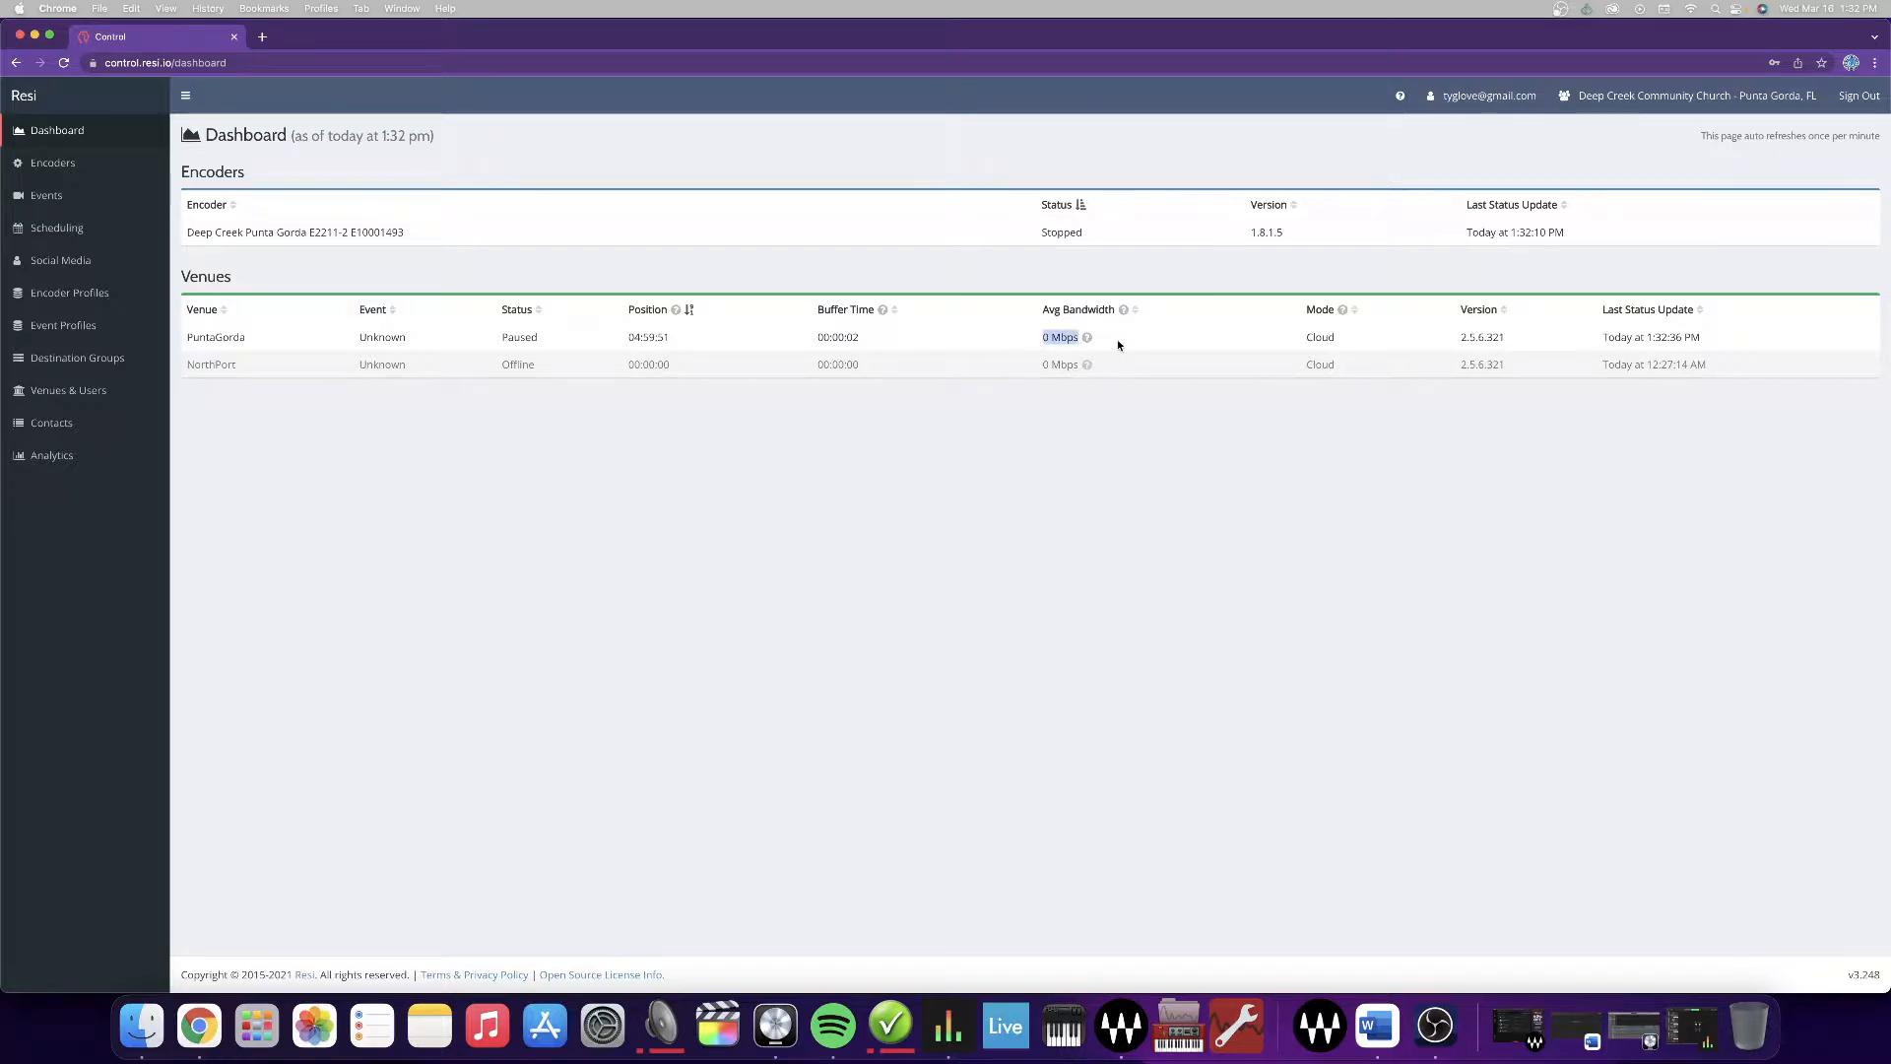
left_click(1115, 342)
mouse_move(1124, 311)
- Examine the PuntaGorda venue's version and last status update
left_click_drag(1444, 334, 1714, 345)
left_click(1524, 334)
left_click(1761, 345)
left_click(1700, 343)
left_click_drag(1592, 340, 1742, 342)
left_click(1712, 345)
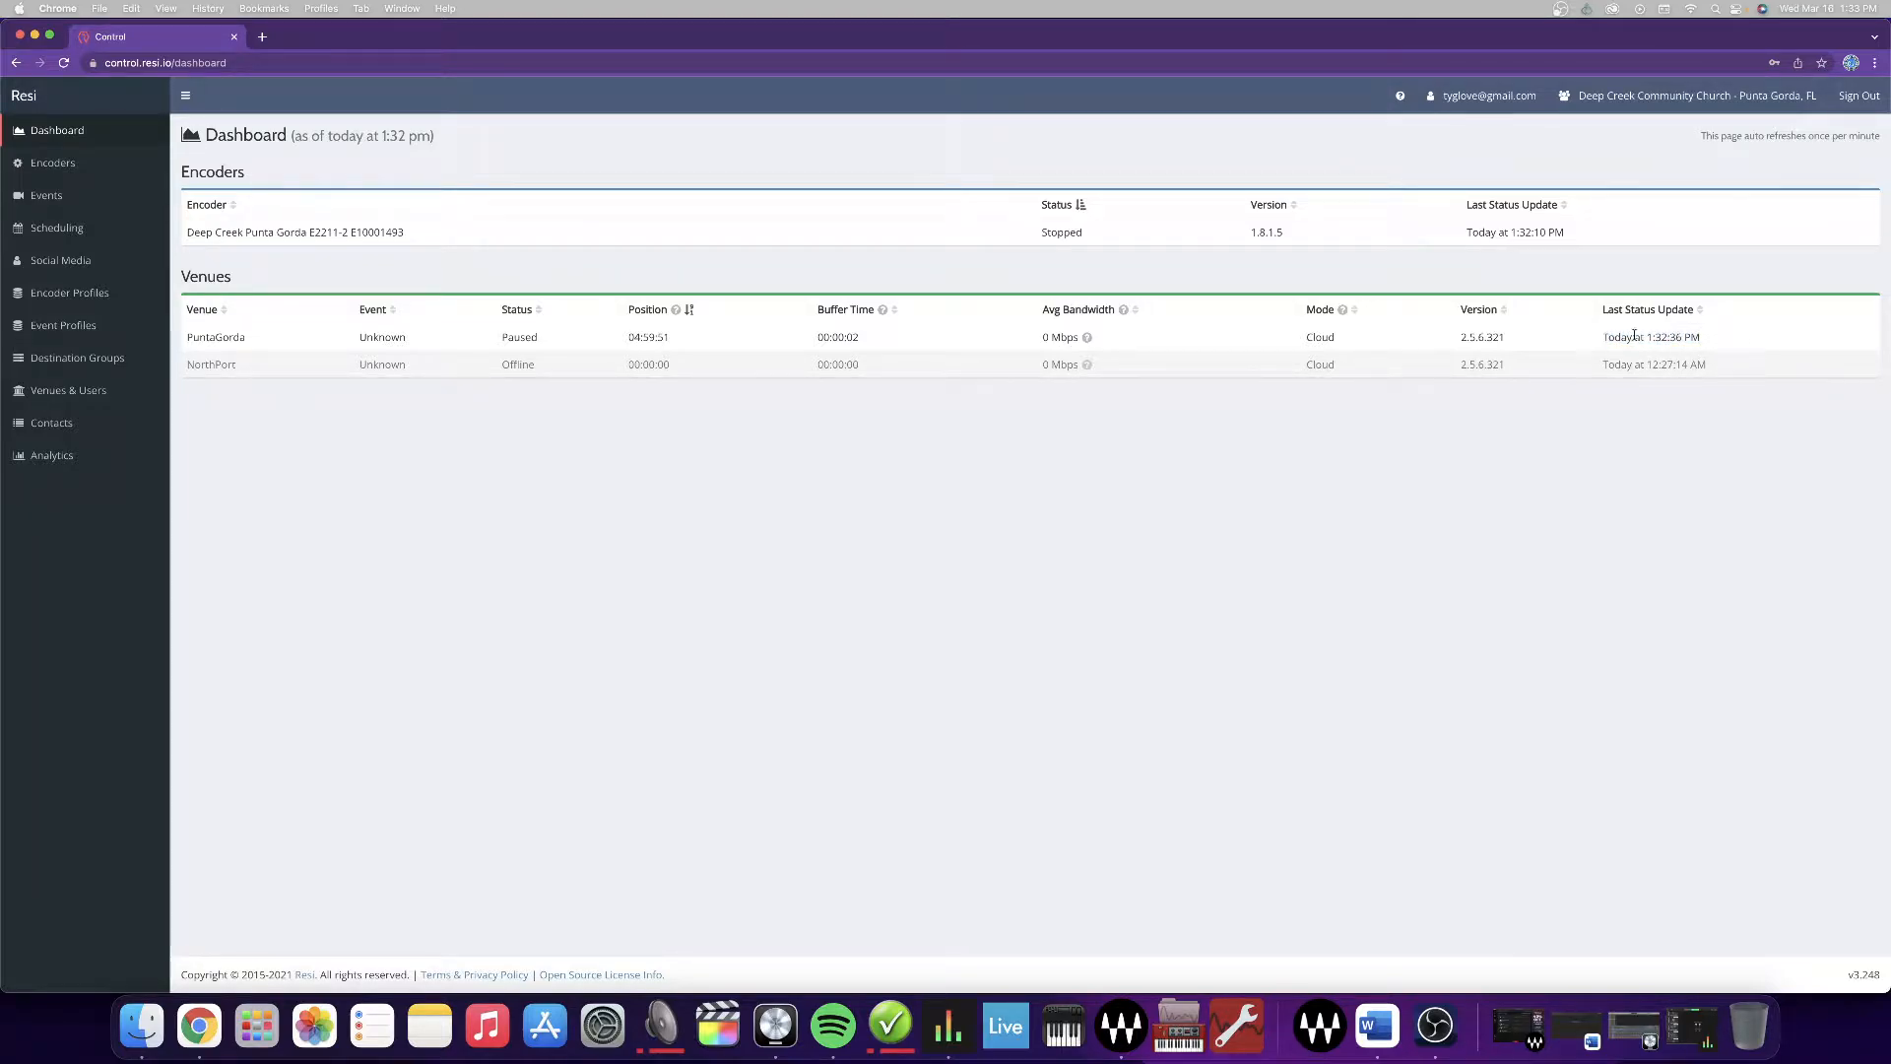
left_click_drag(1593, 339, 1773, 343)
left_click_drag(1591, 336, 1783, 342)
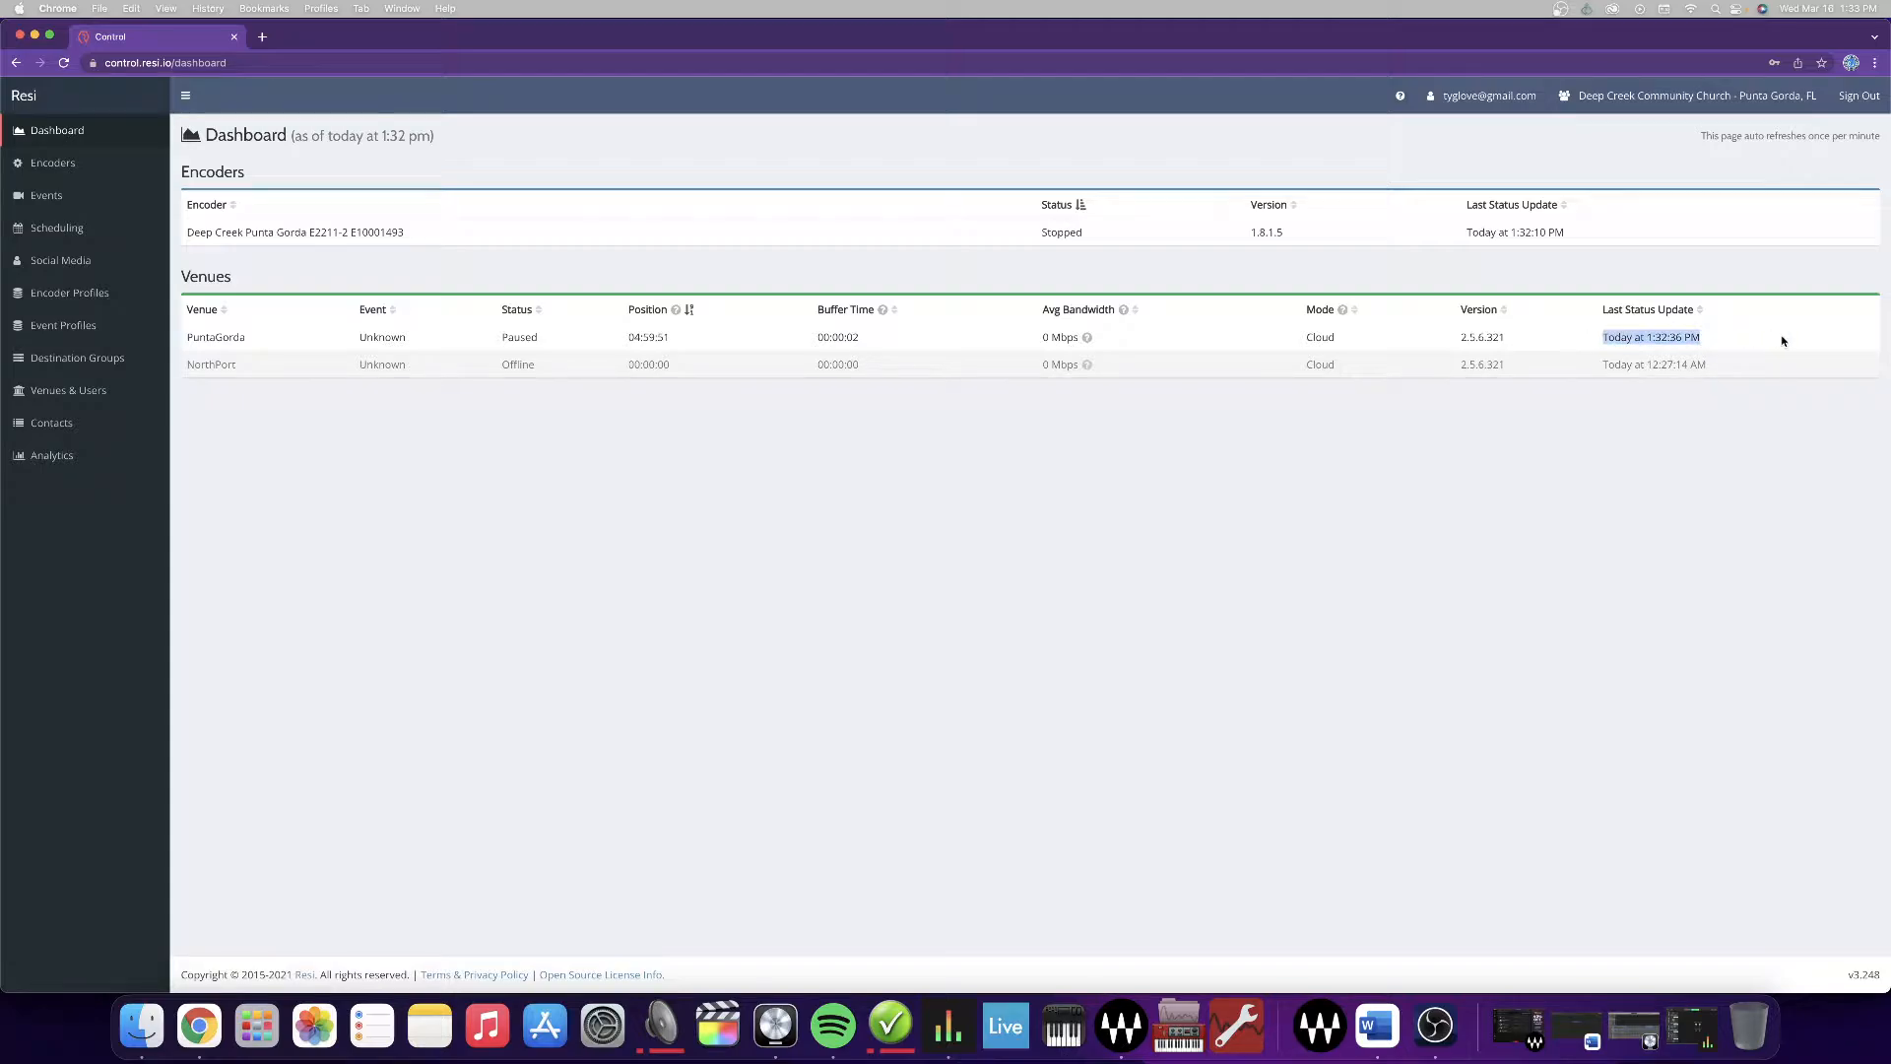
left_click(1709, 347)
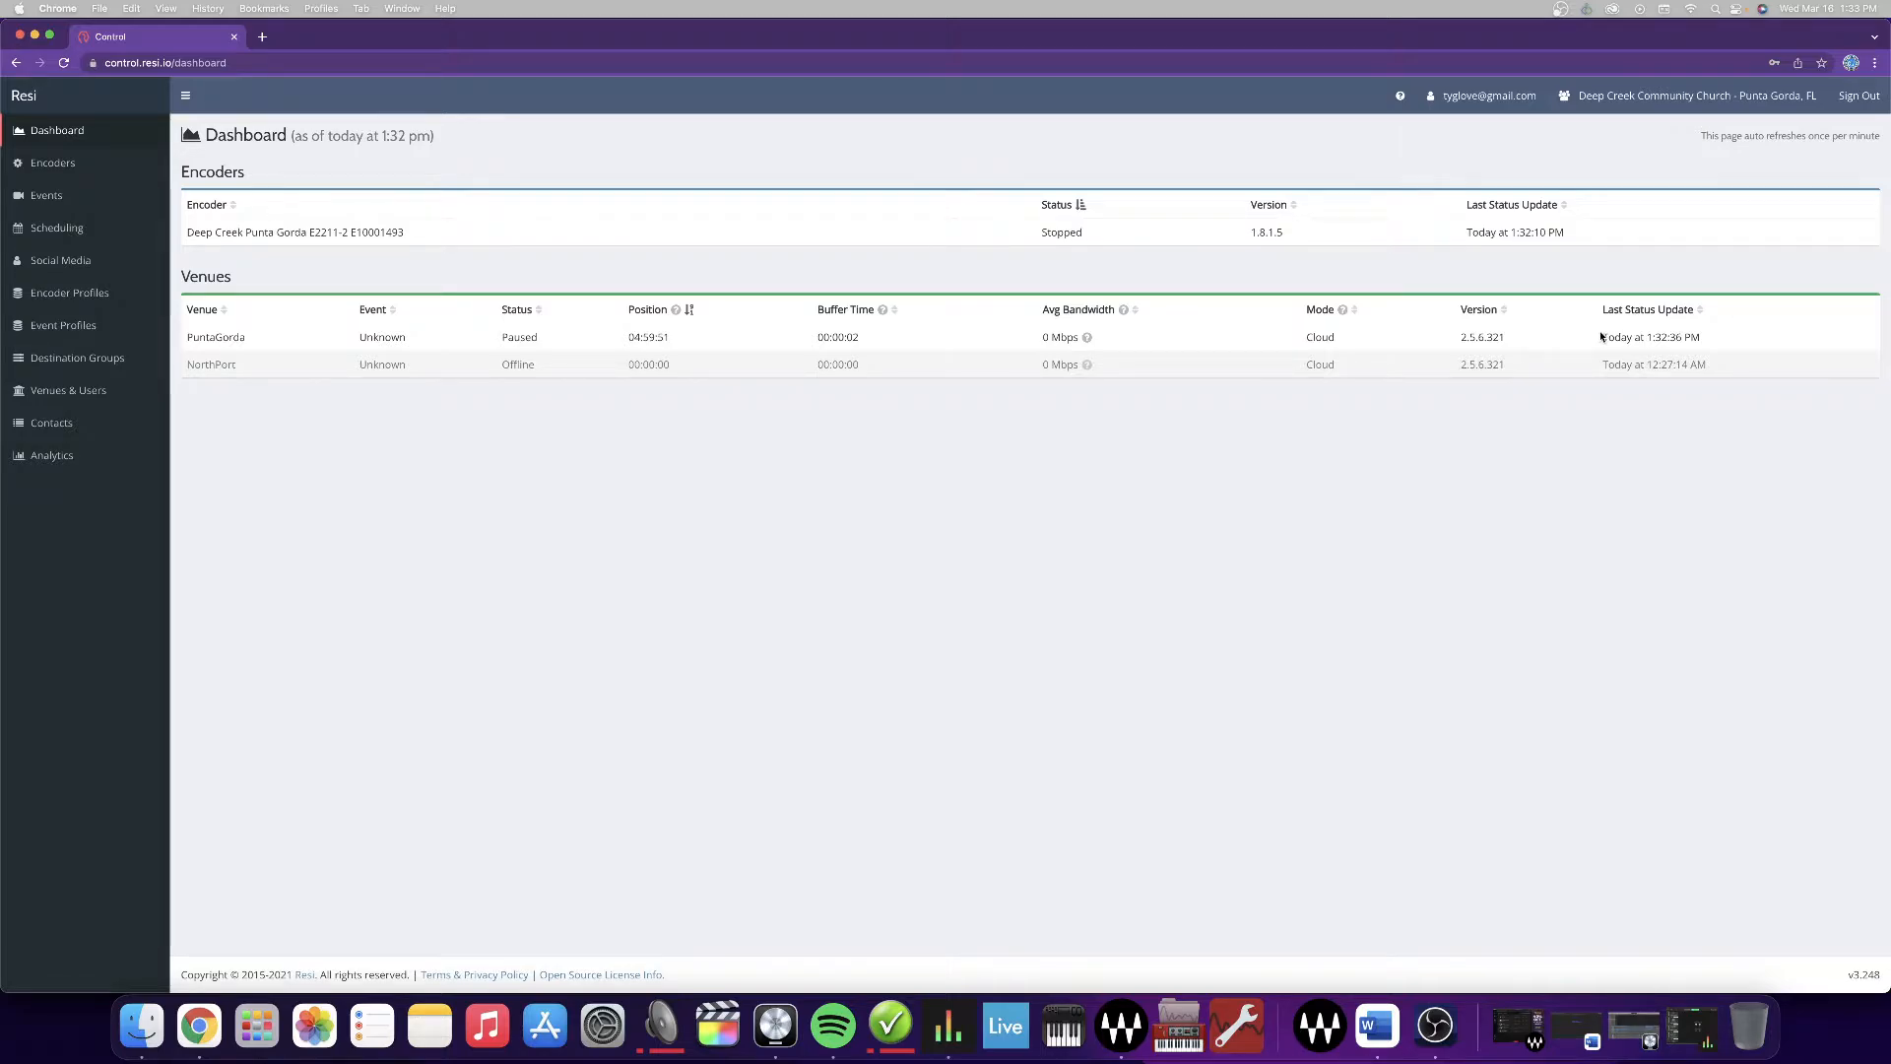
left_click_drag(1600, 337, 1702, 336)
left_click(1585, 370)
- Open the Encoders page and examine the encoder's name and assigned encoder profile
left_click(92, 166)
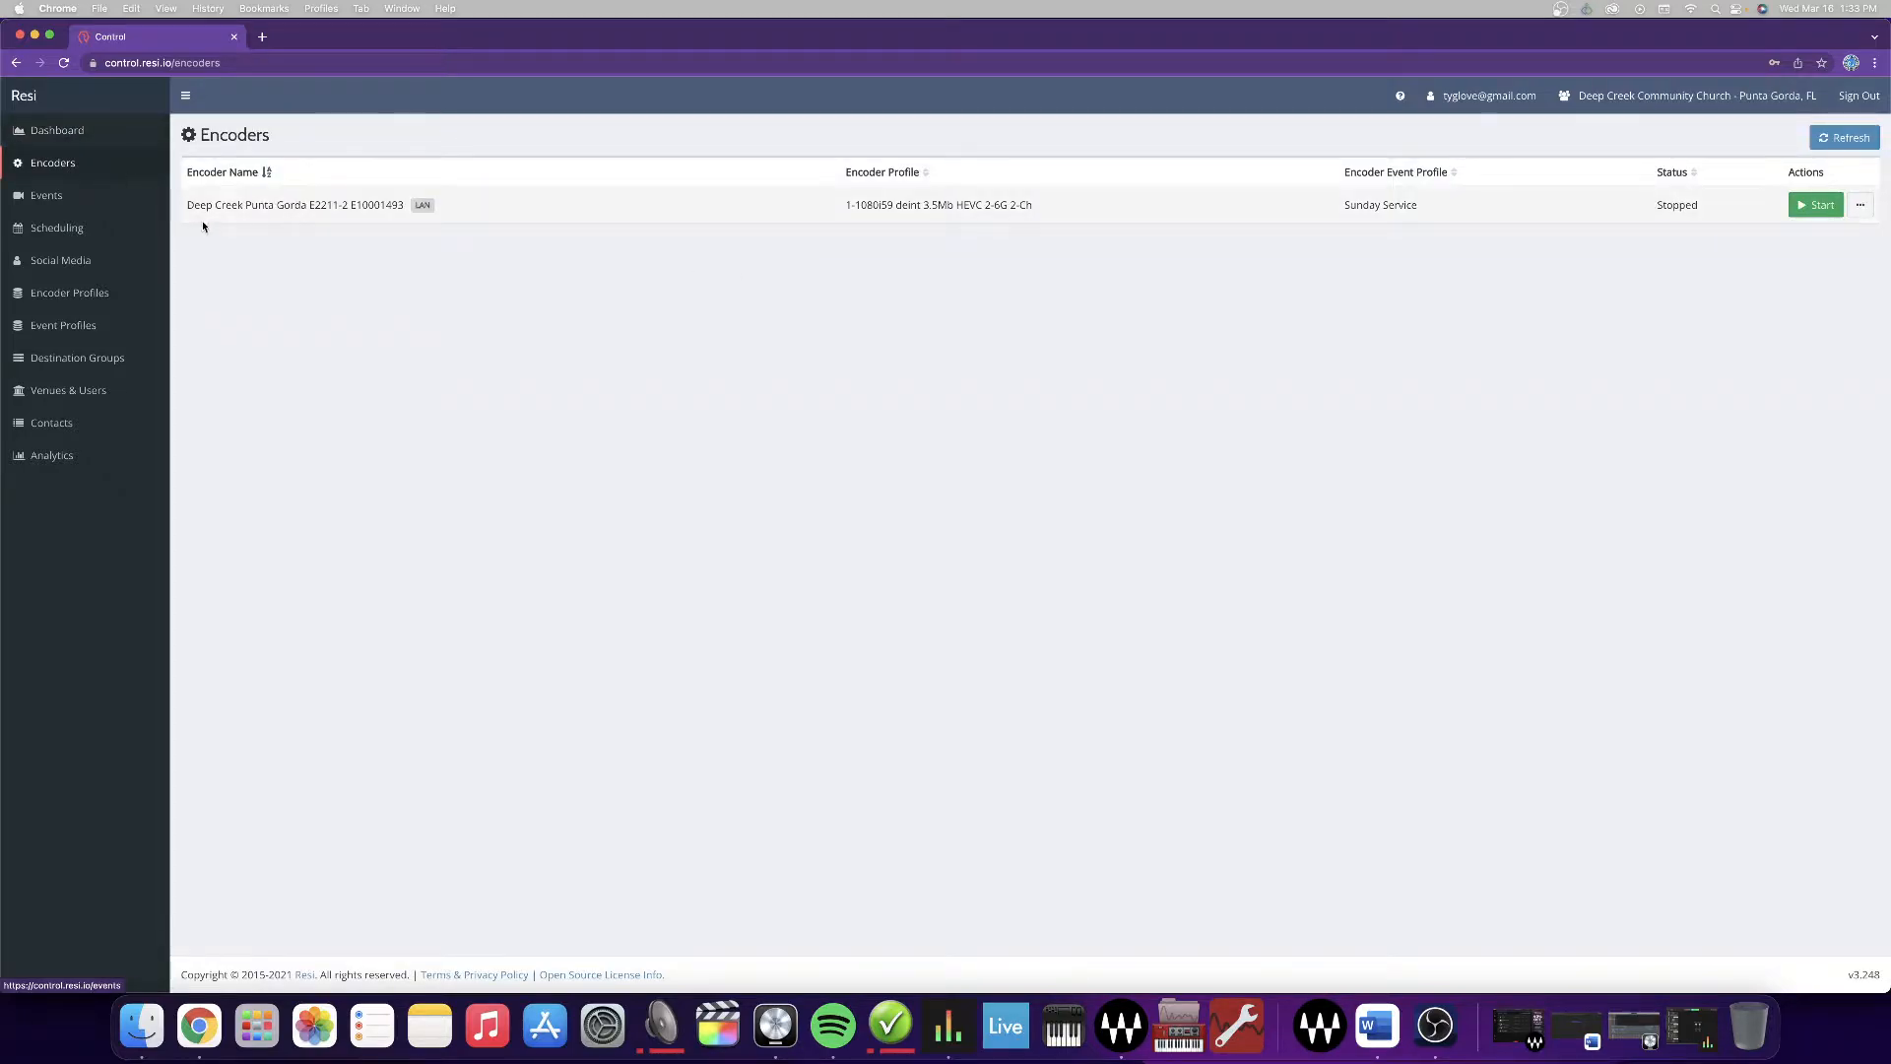
left_click_drag(187, 205, 455, 211)
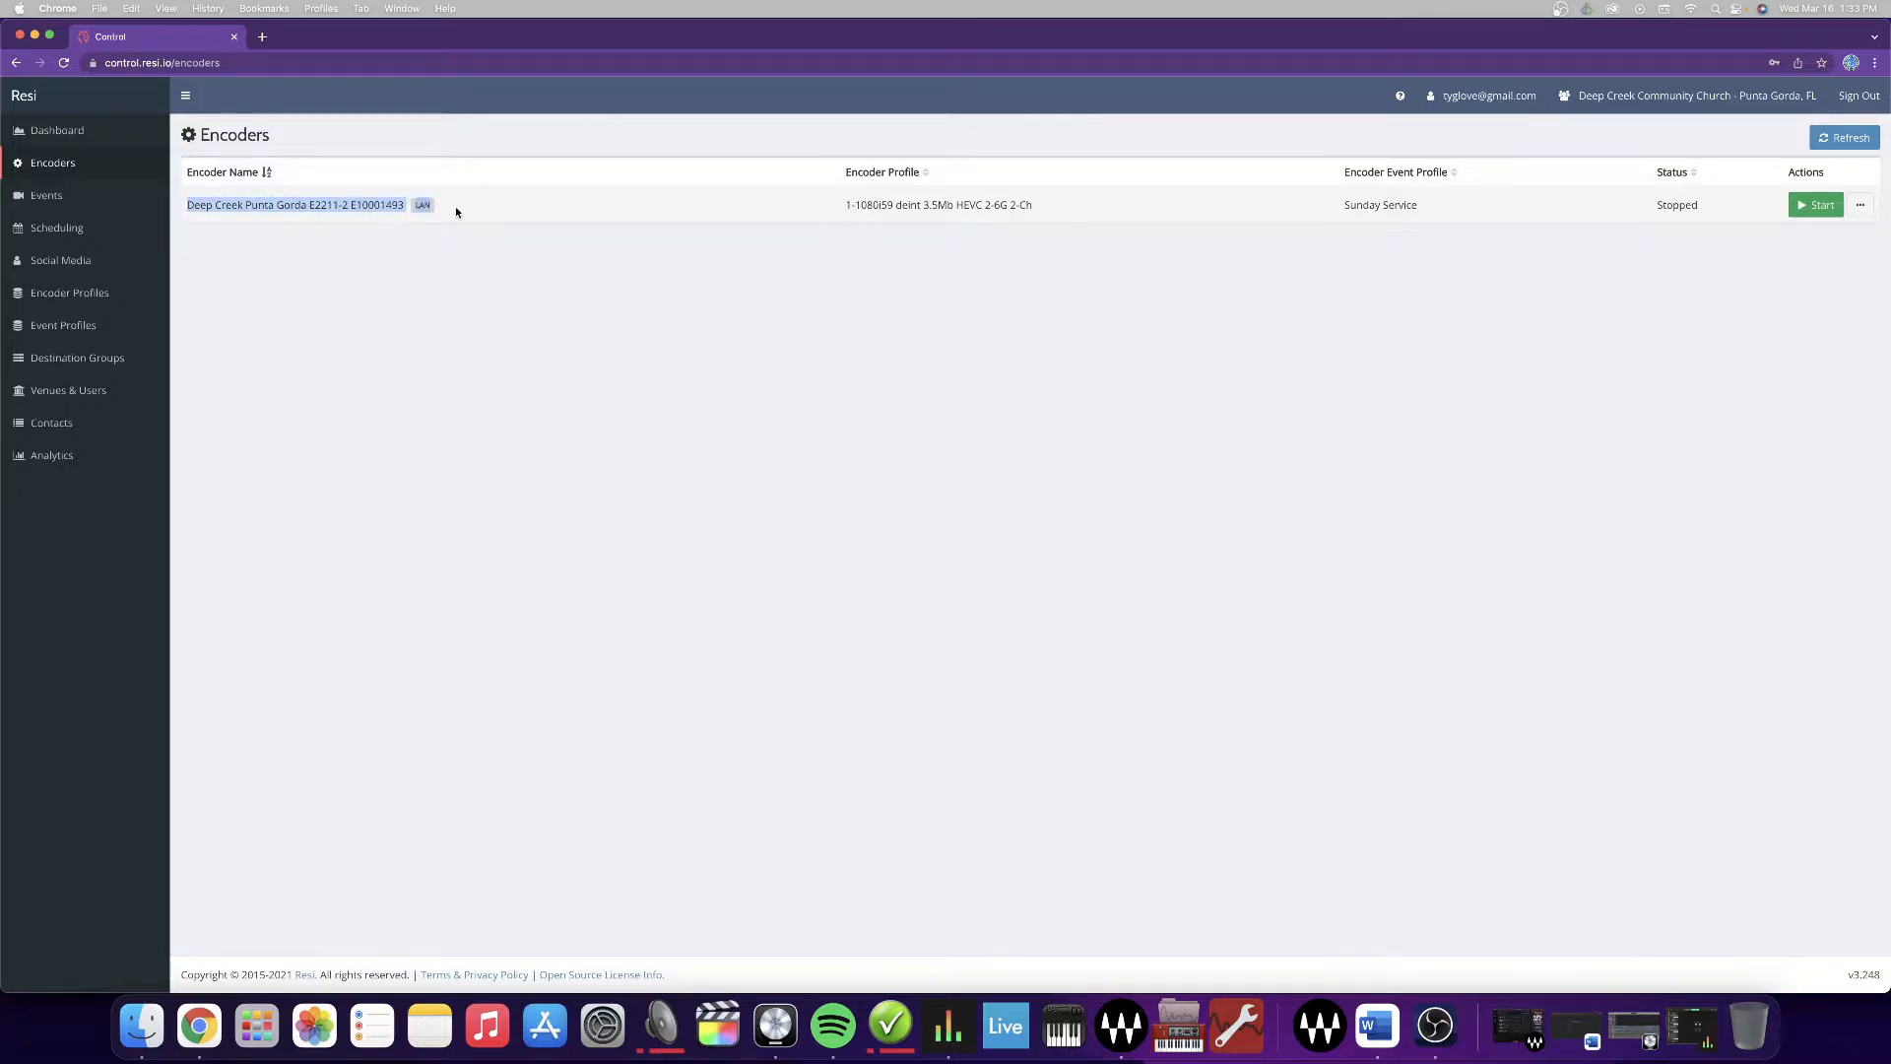
left_click(457, 215)
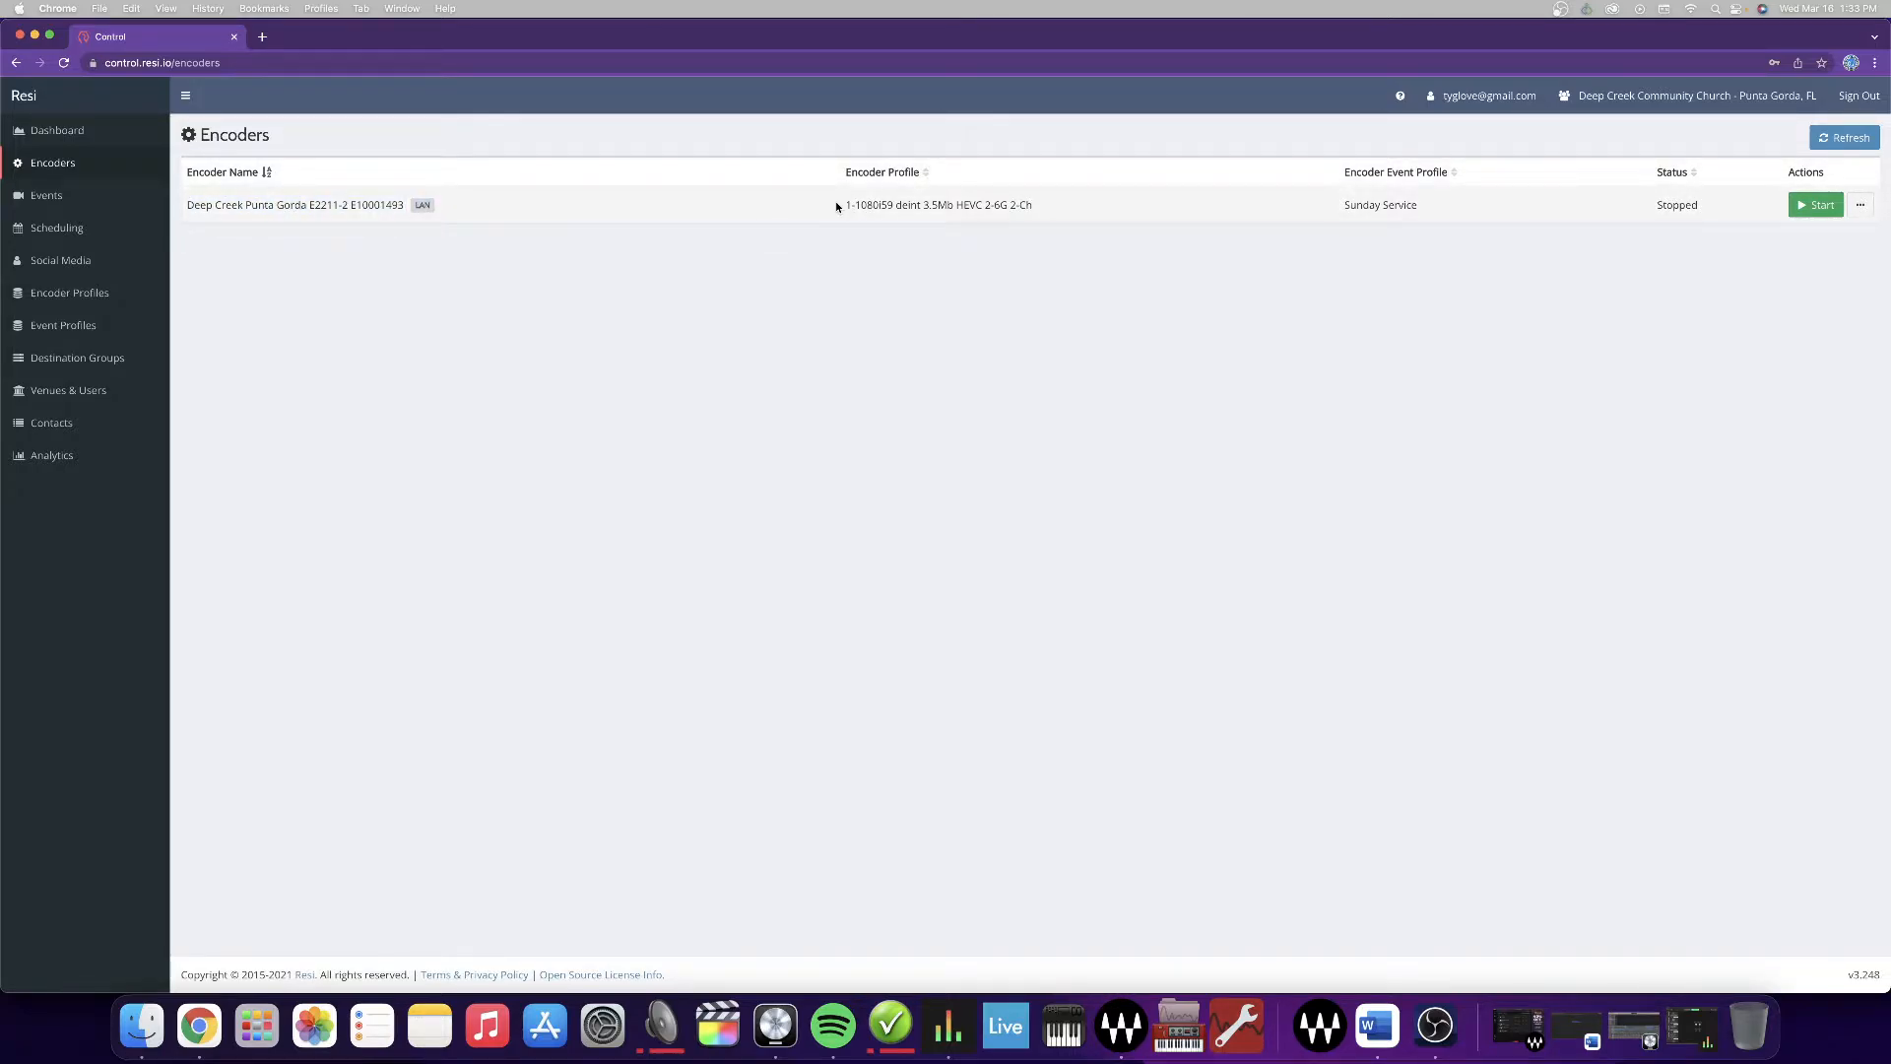
left_click_drag(844, 206, 1033, 207)
left_click(906, 219)
triple_click(902, 211)
left_click(929, 205)
left_click_drag(855, 205, 1033, 206)
left_click(854, 205)
mouse_move(847, 205)
left_mouse_down()
mouse_move(1034, 212)
mouse_move(845, 206)
left_mouse_up()
left_click(983, 260)
- Examine the encoder's assigned event profile and its status
left_click_drag(1337, 210, 1422, 211)
left_click(1422, 212)
left_click_drag(1339, 208, 1424, 207)
left_click(1325, 203)
left_click(1434, 209)
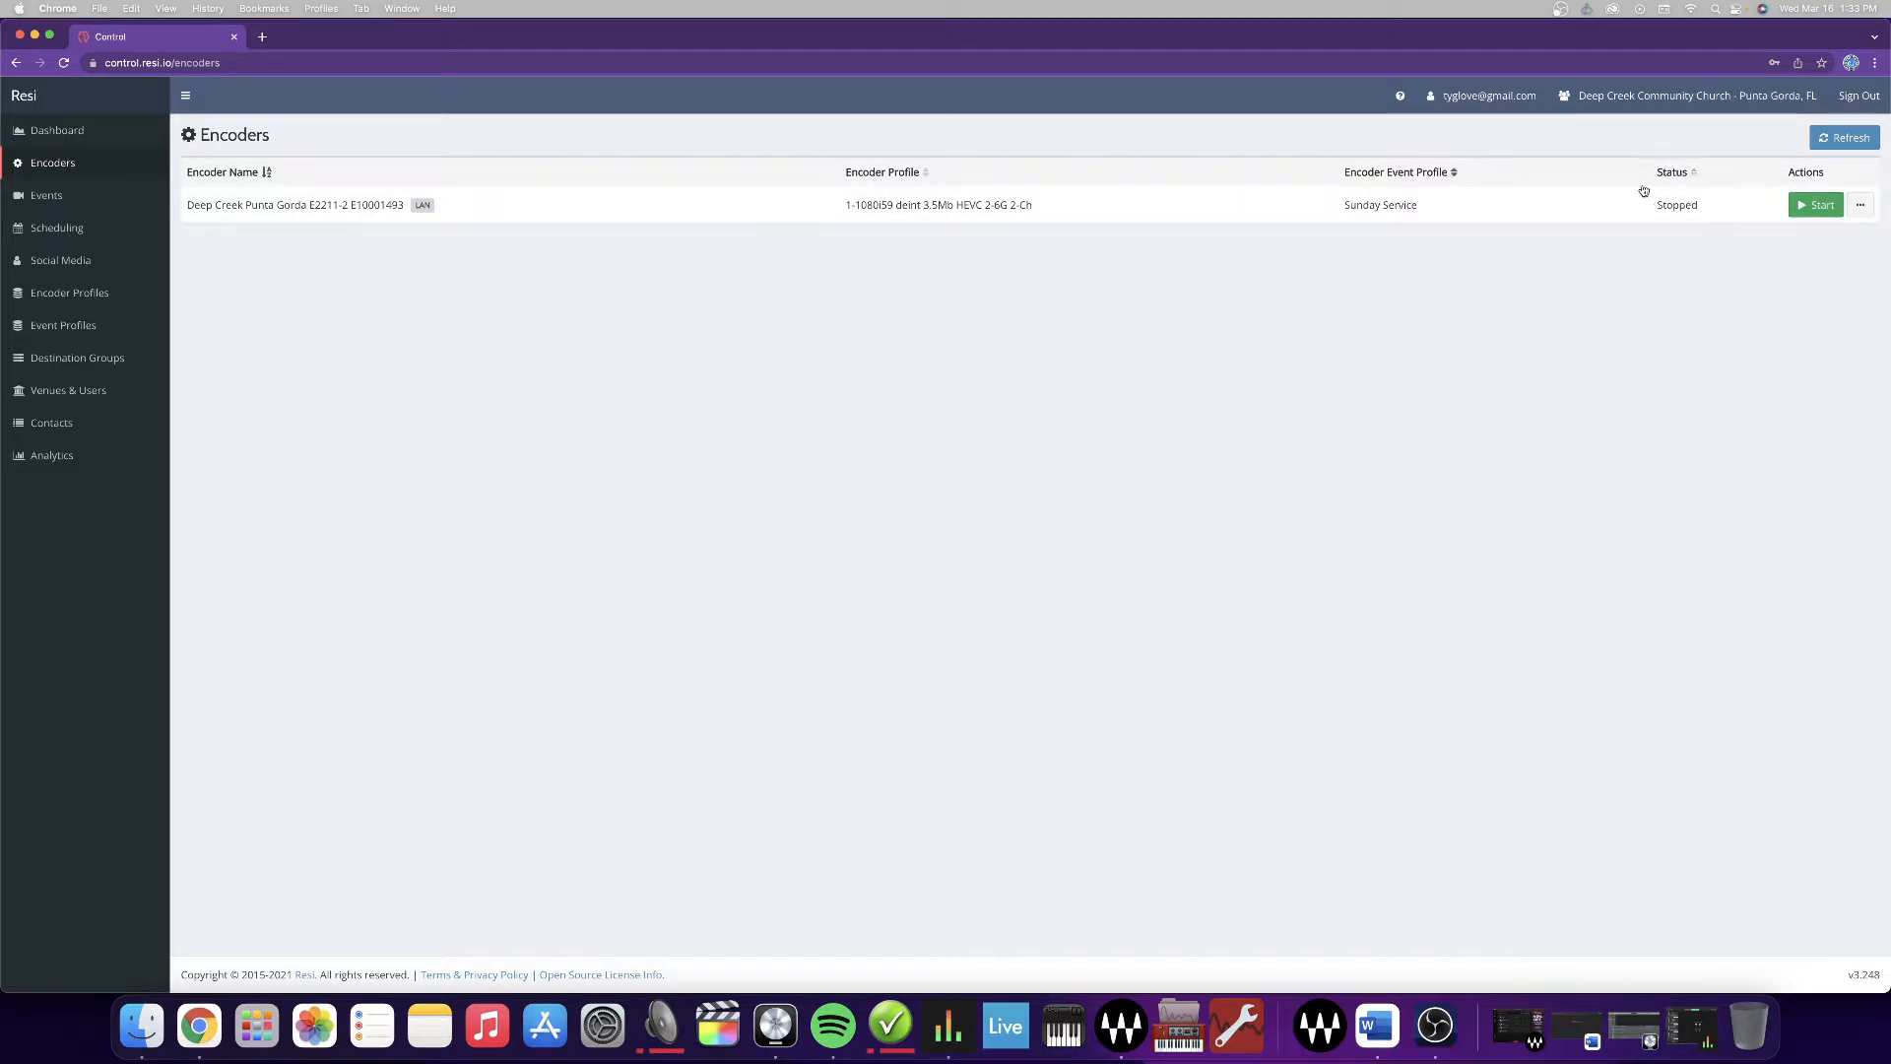
mouse_move(1652, 205)
left_mouse_down()
mouse_move(1701, 203)
mouse_move(1639, 207)
left_mouse_up()
left_click(1716, 208)
- Open the start confirmation for the Deep Creek Punta Gorda encoder and read its name and the video equipment note
left_click(1815, 205)
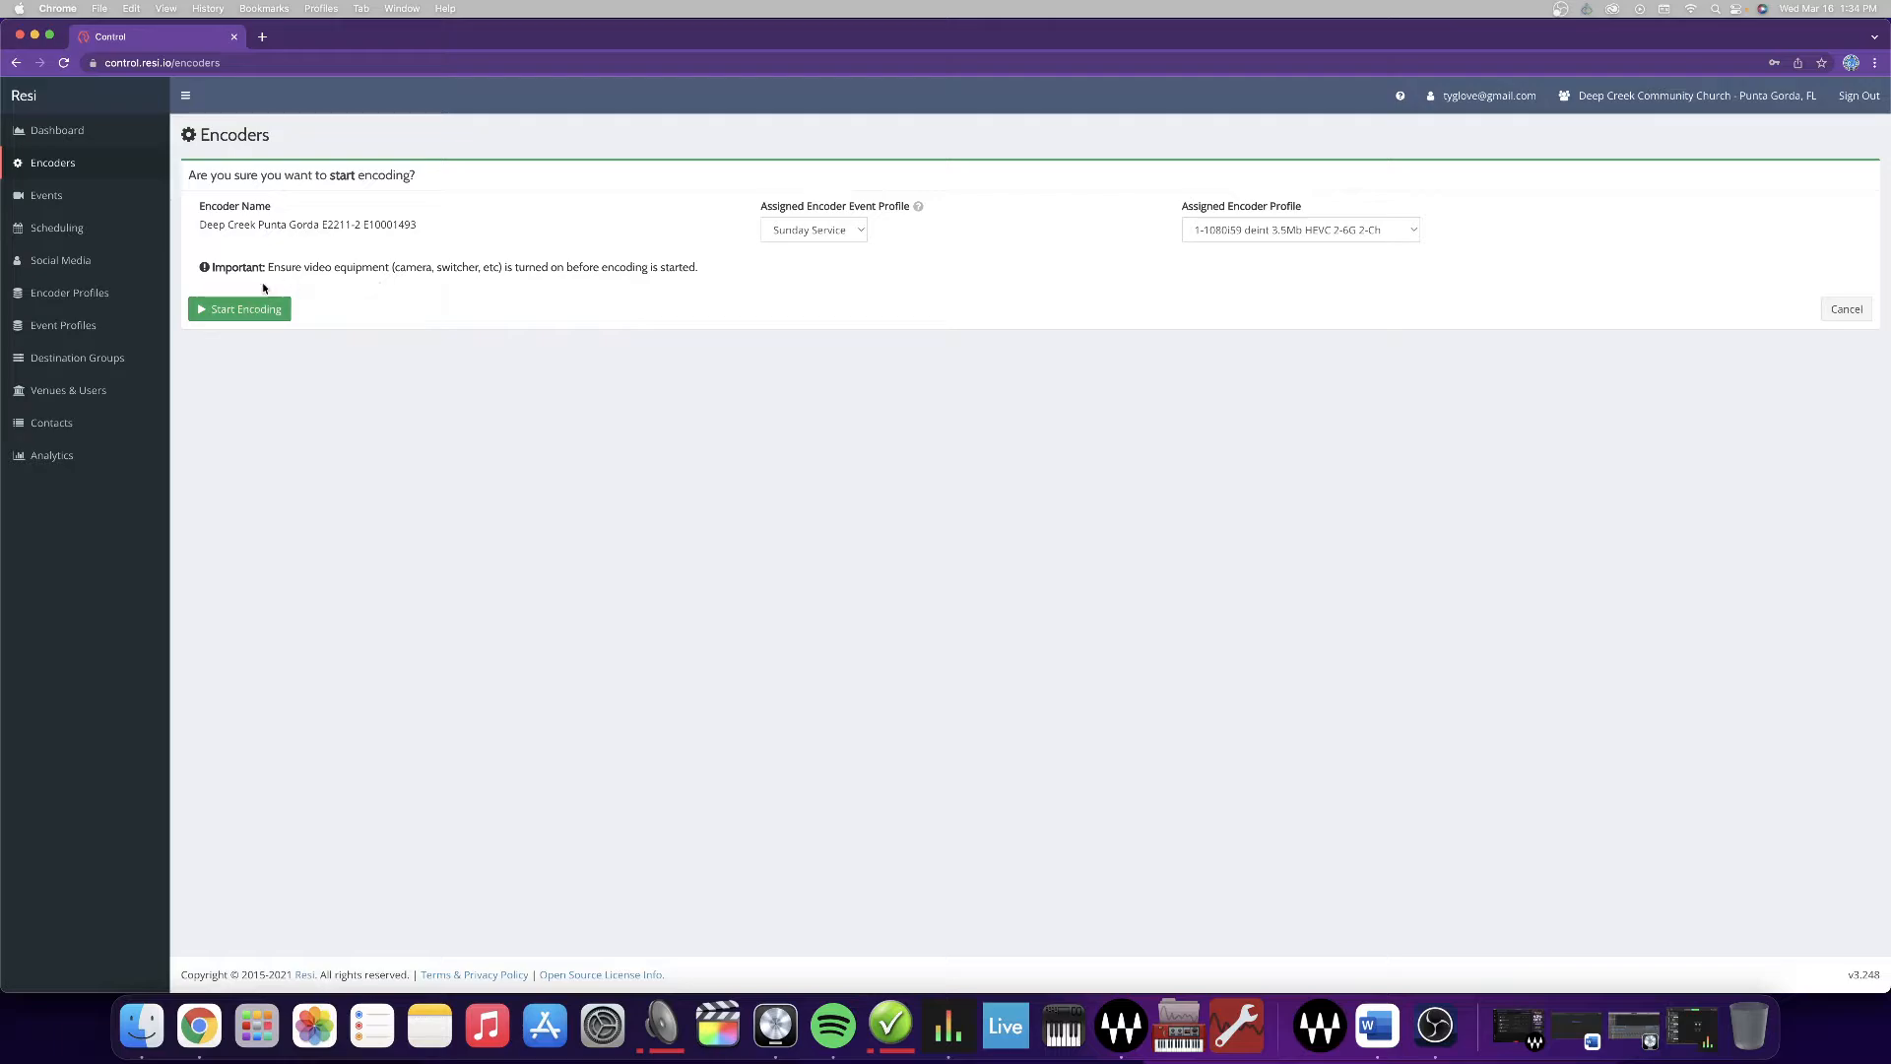
left_click_drag(194, 267, 713, 270)
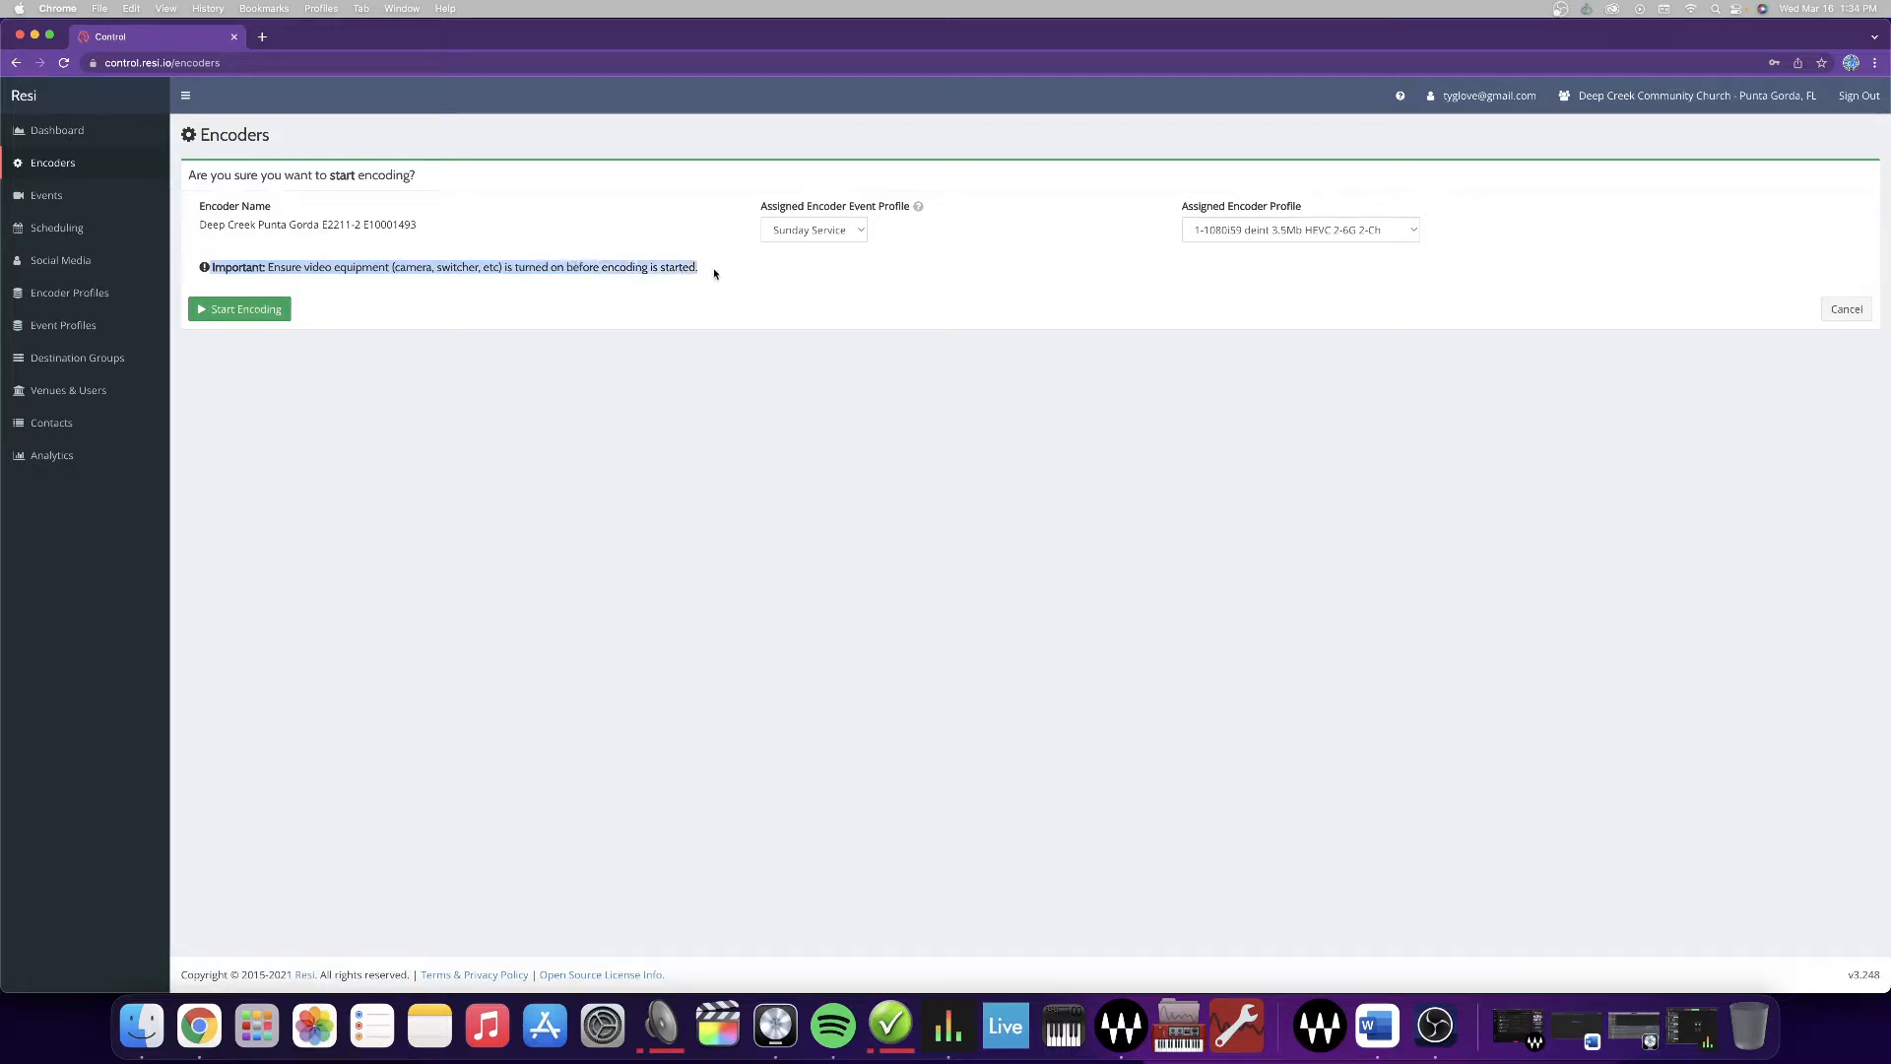
left_click(715, 274)
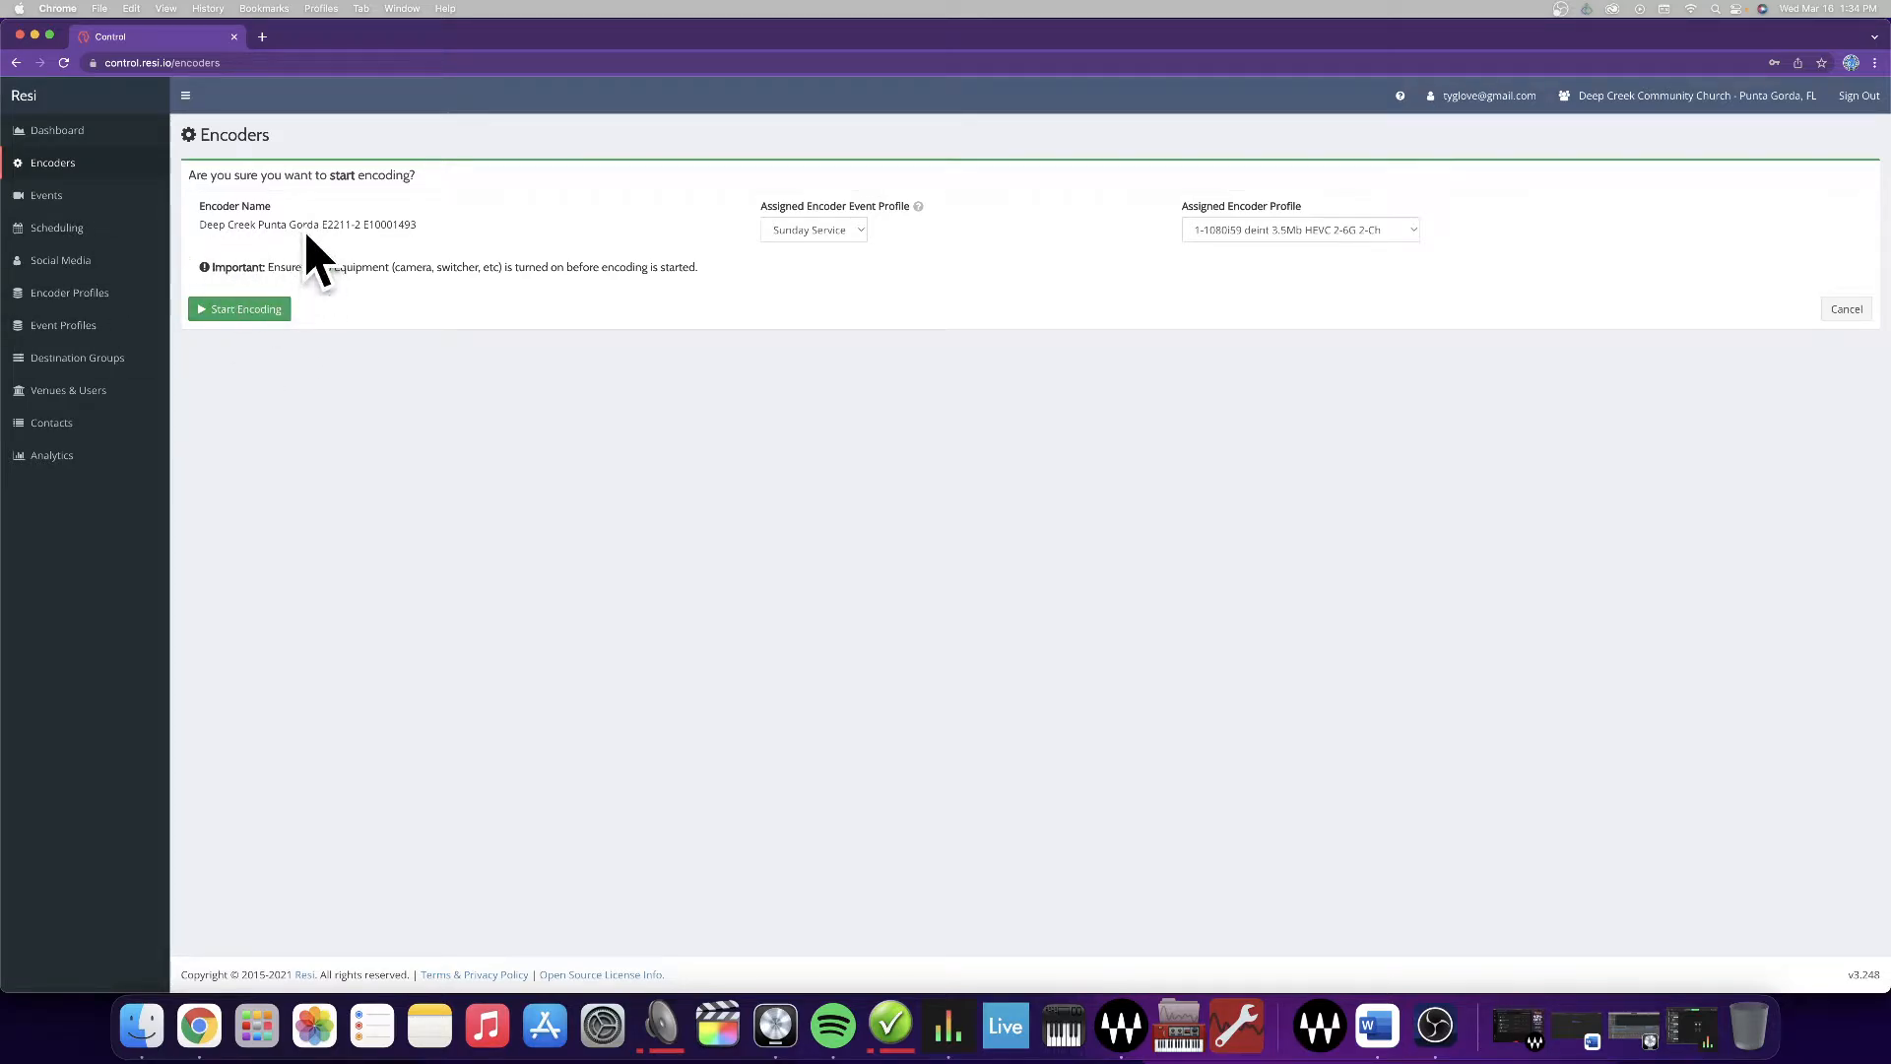
left_click_drag(202, 218, 434, 230)
left_click(433, 231)
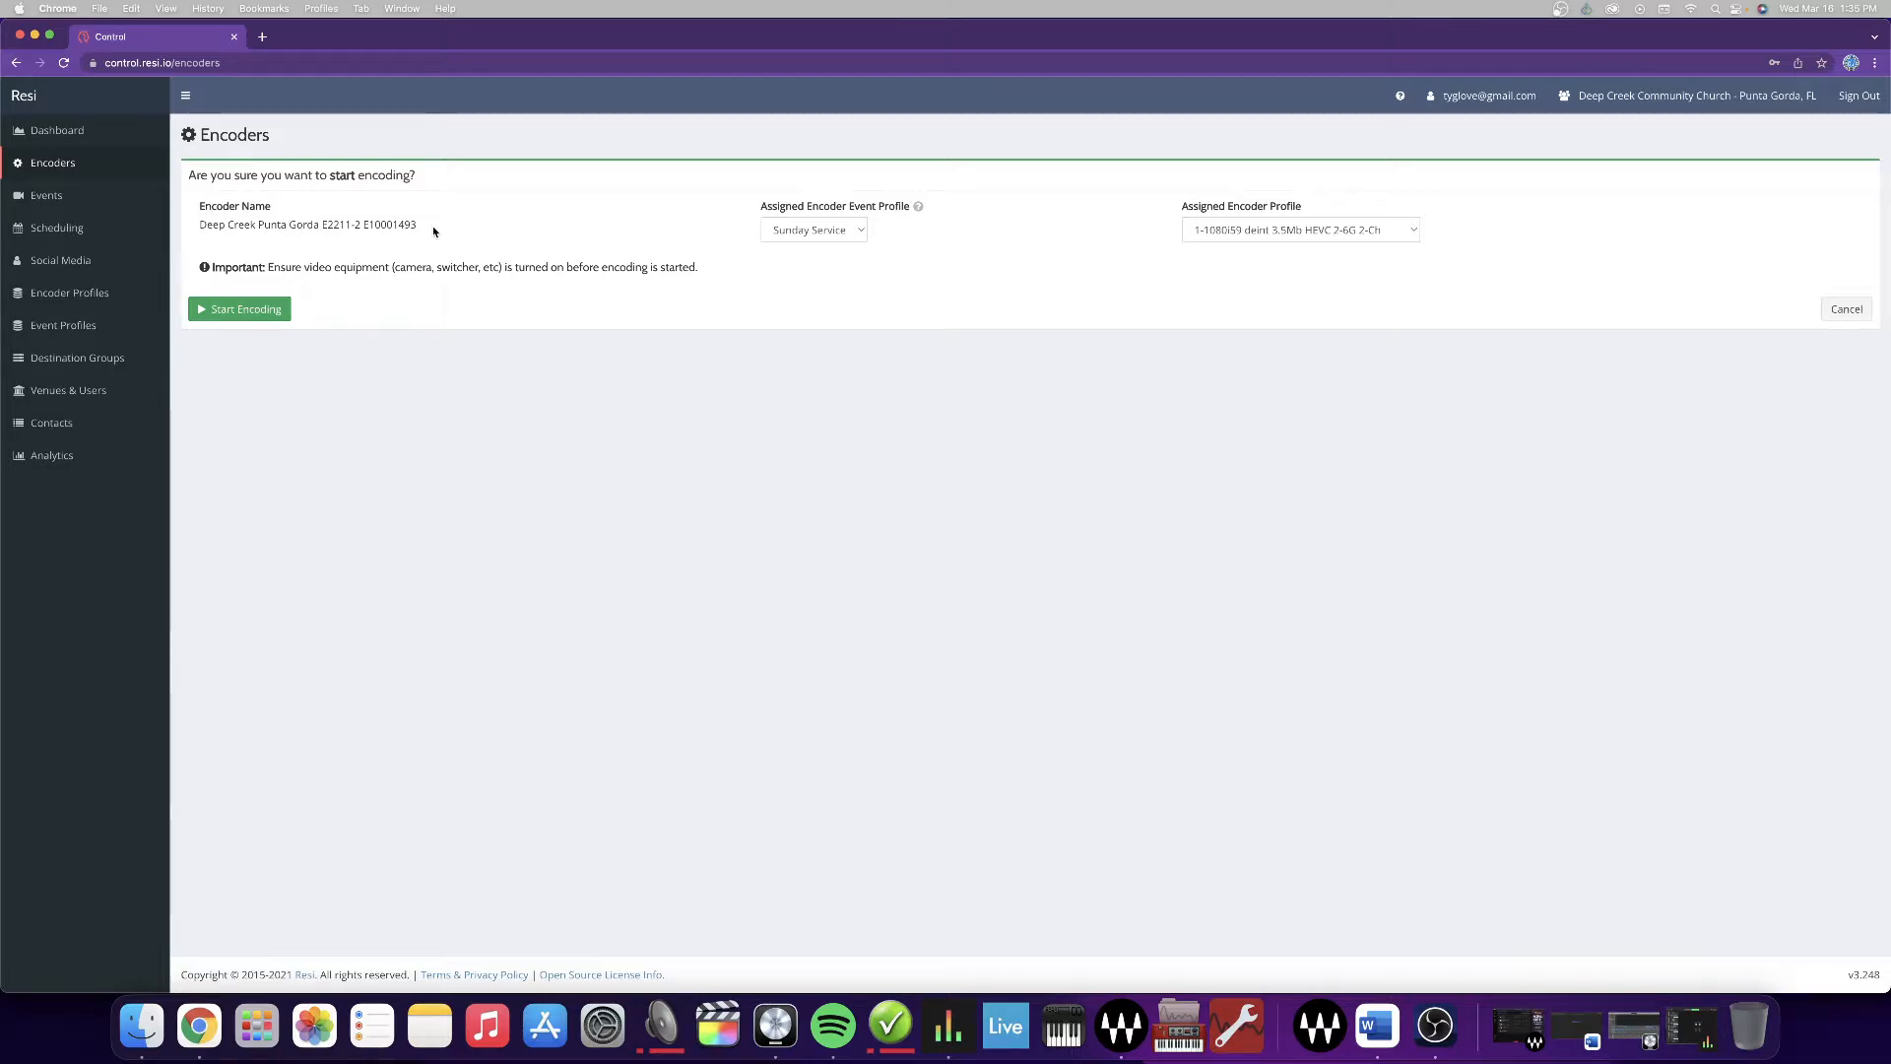
left_click_drag(266, 264, 529, 264)
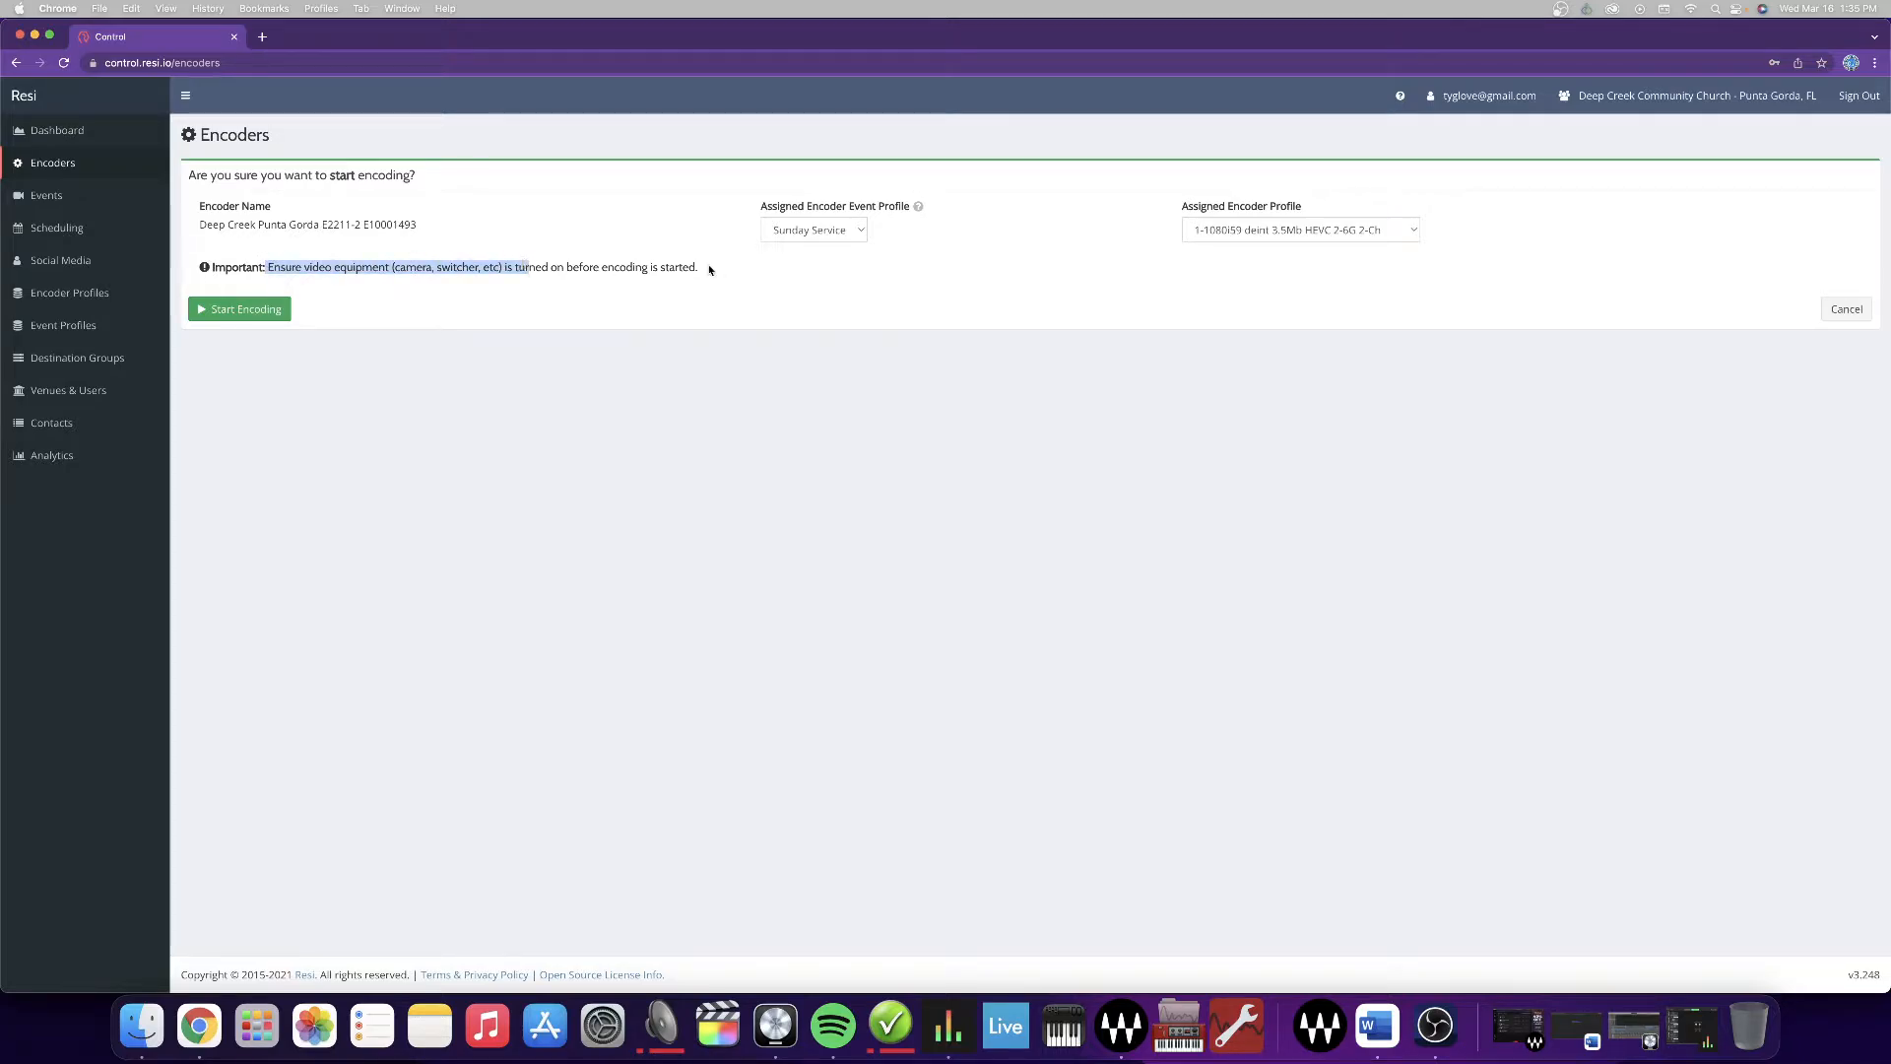
left_click_drag(698, 266, 301, 264)
left_click(291, 261)
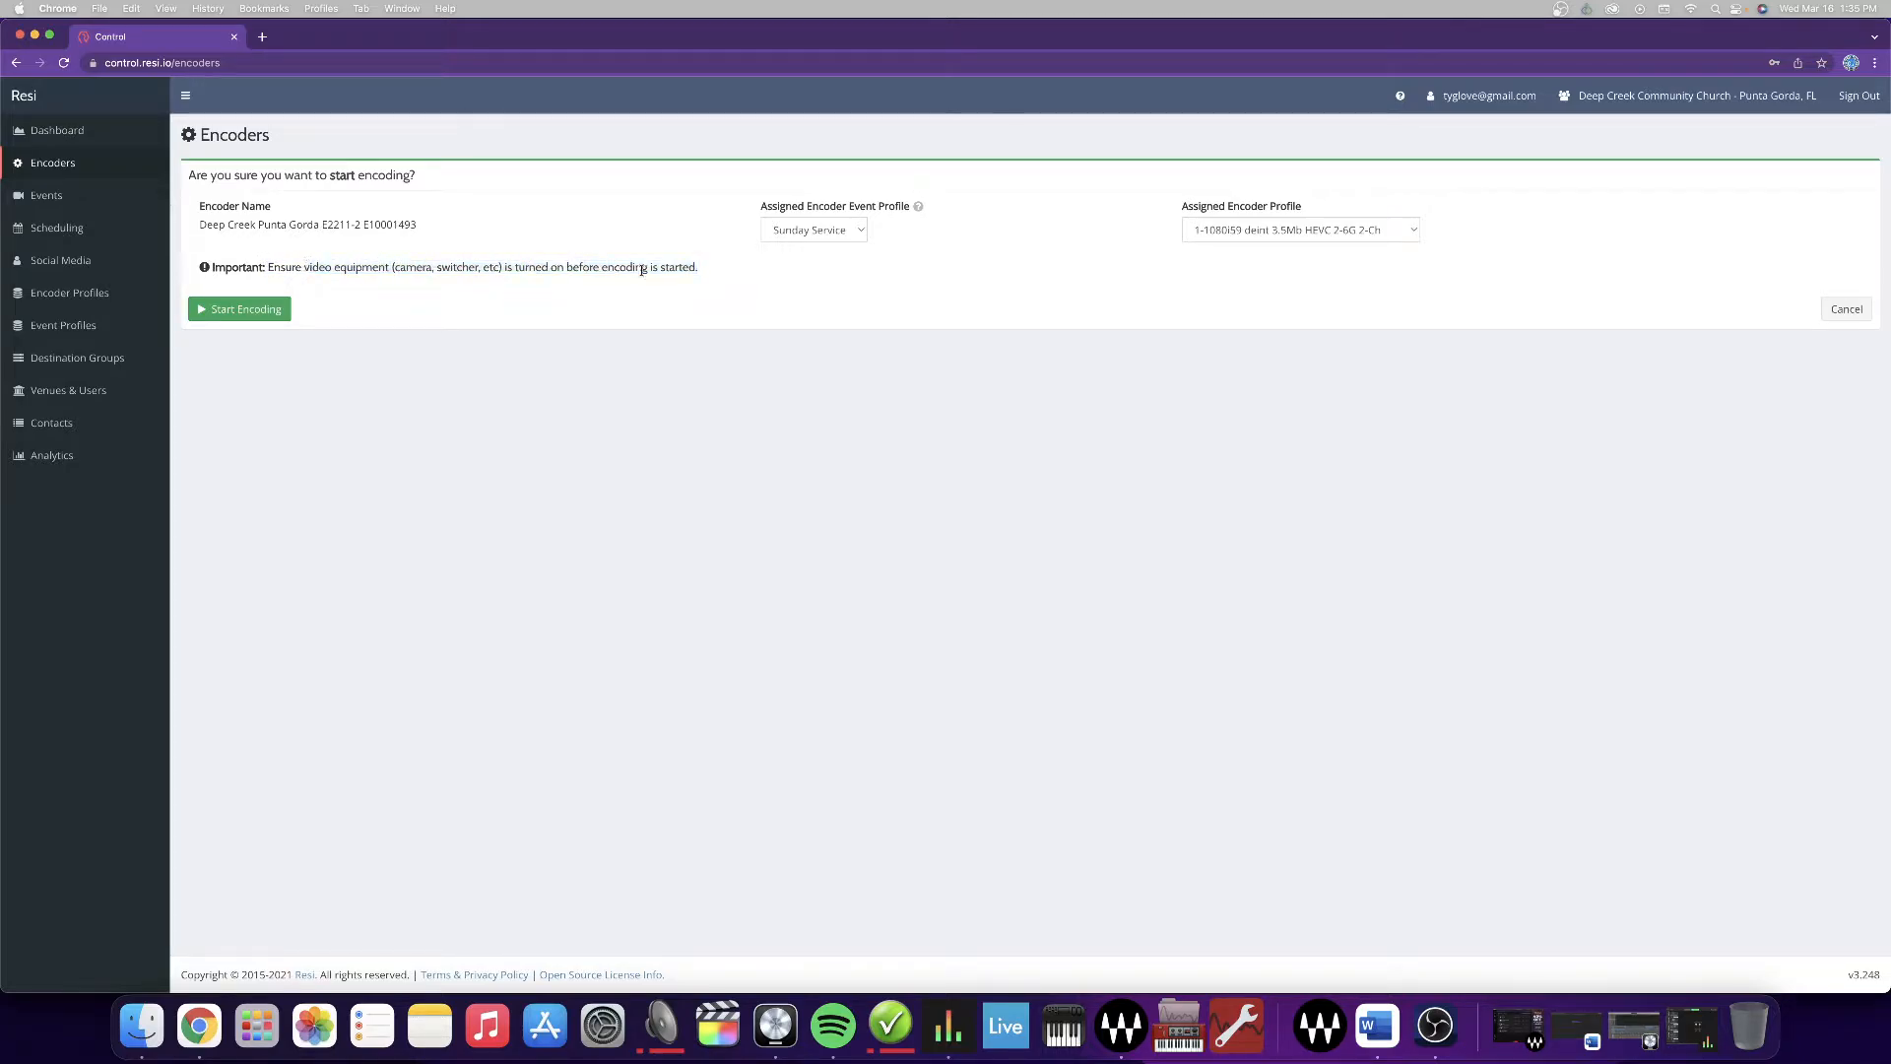
- Check the available options for the assigned encoder event profile and the assigned encoder profile
left_click(777, 233)
left_click(883, 232)
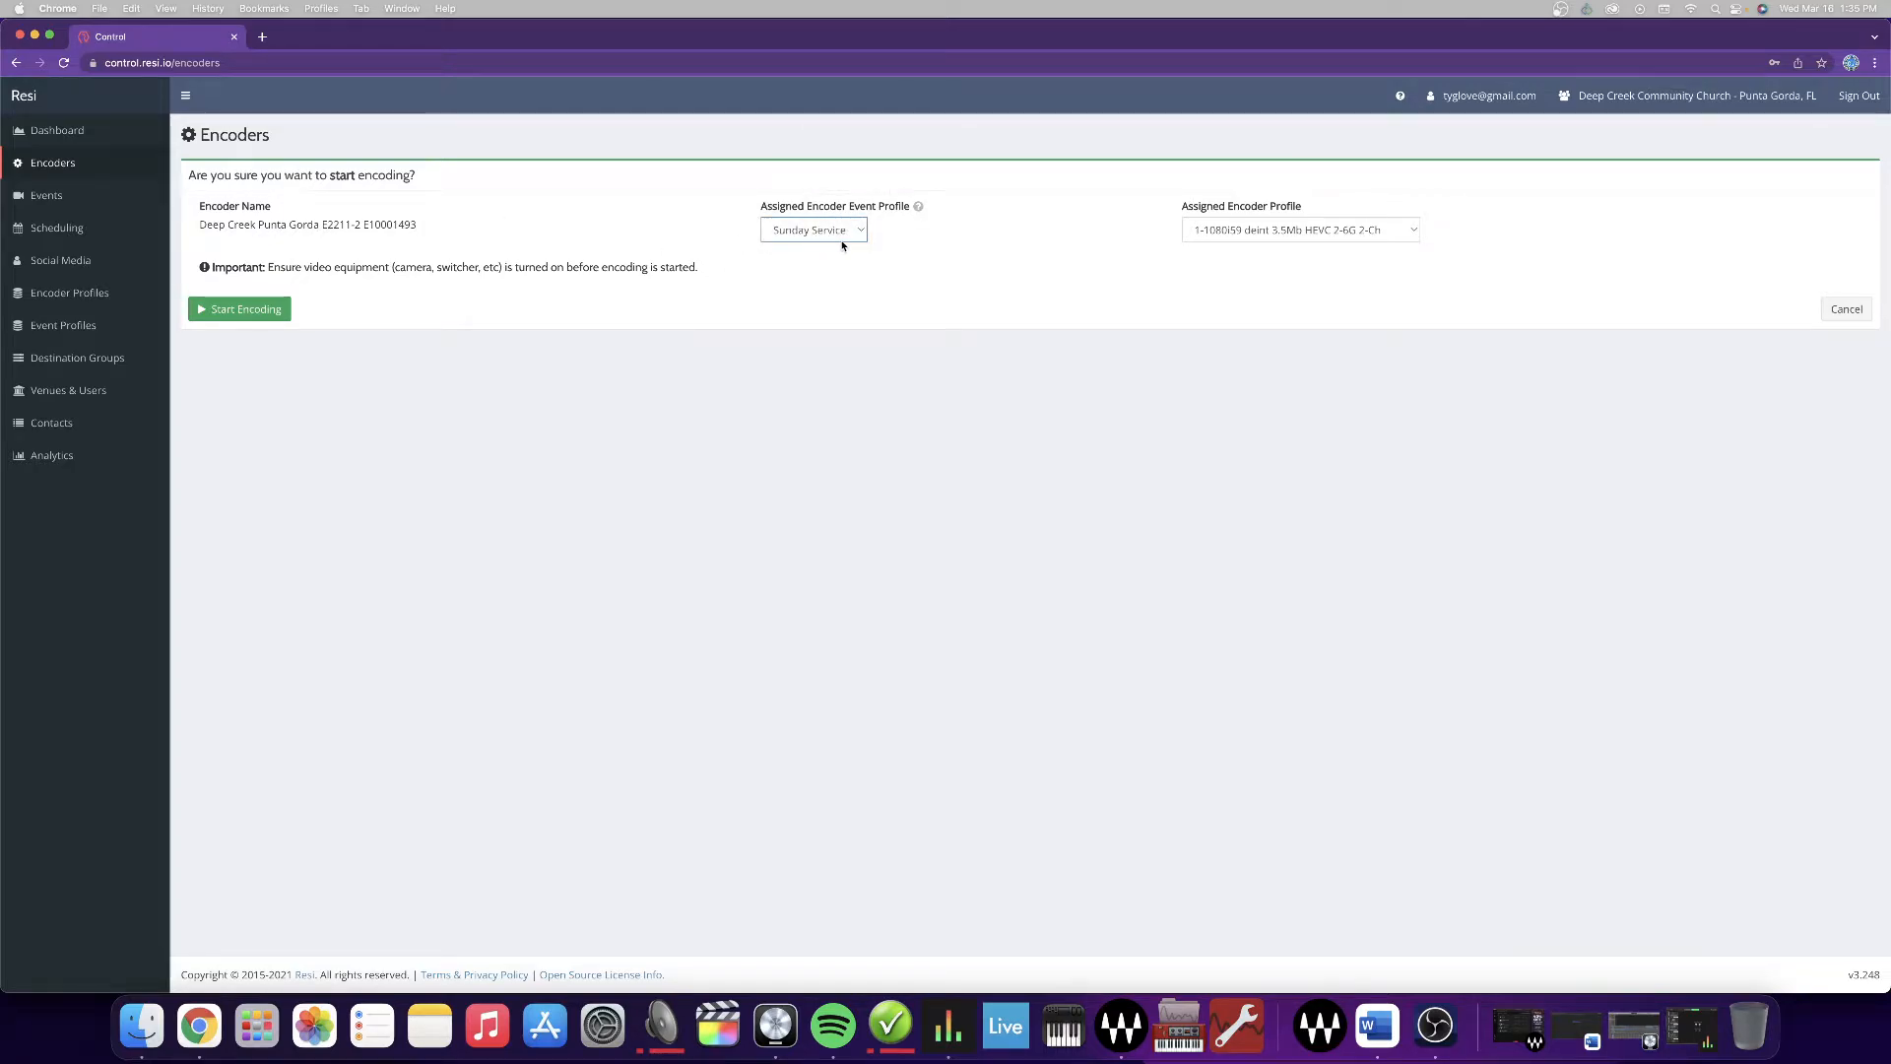
left_click(1305, 230)
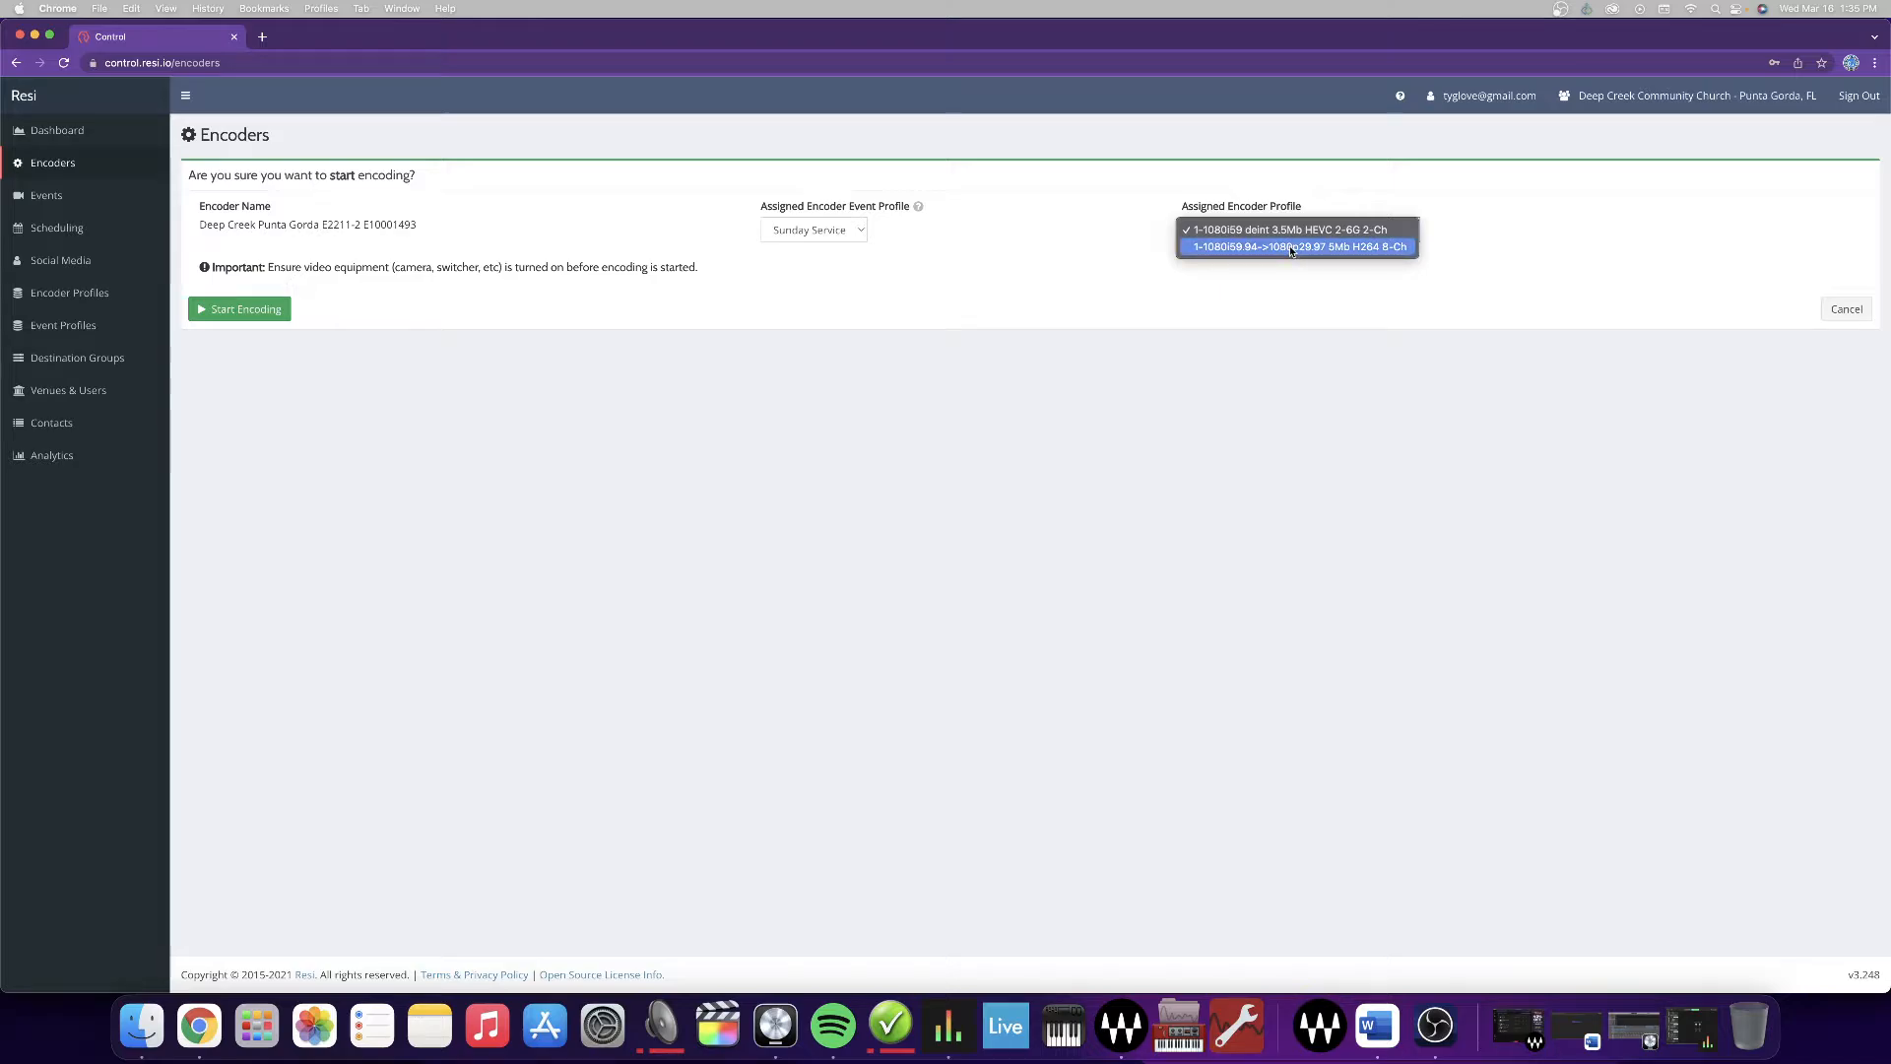
left_click(1321, 264)
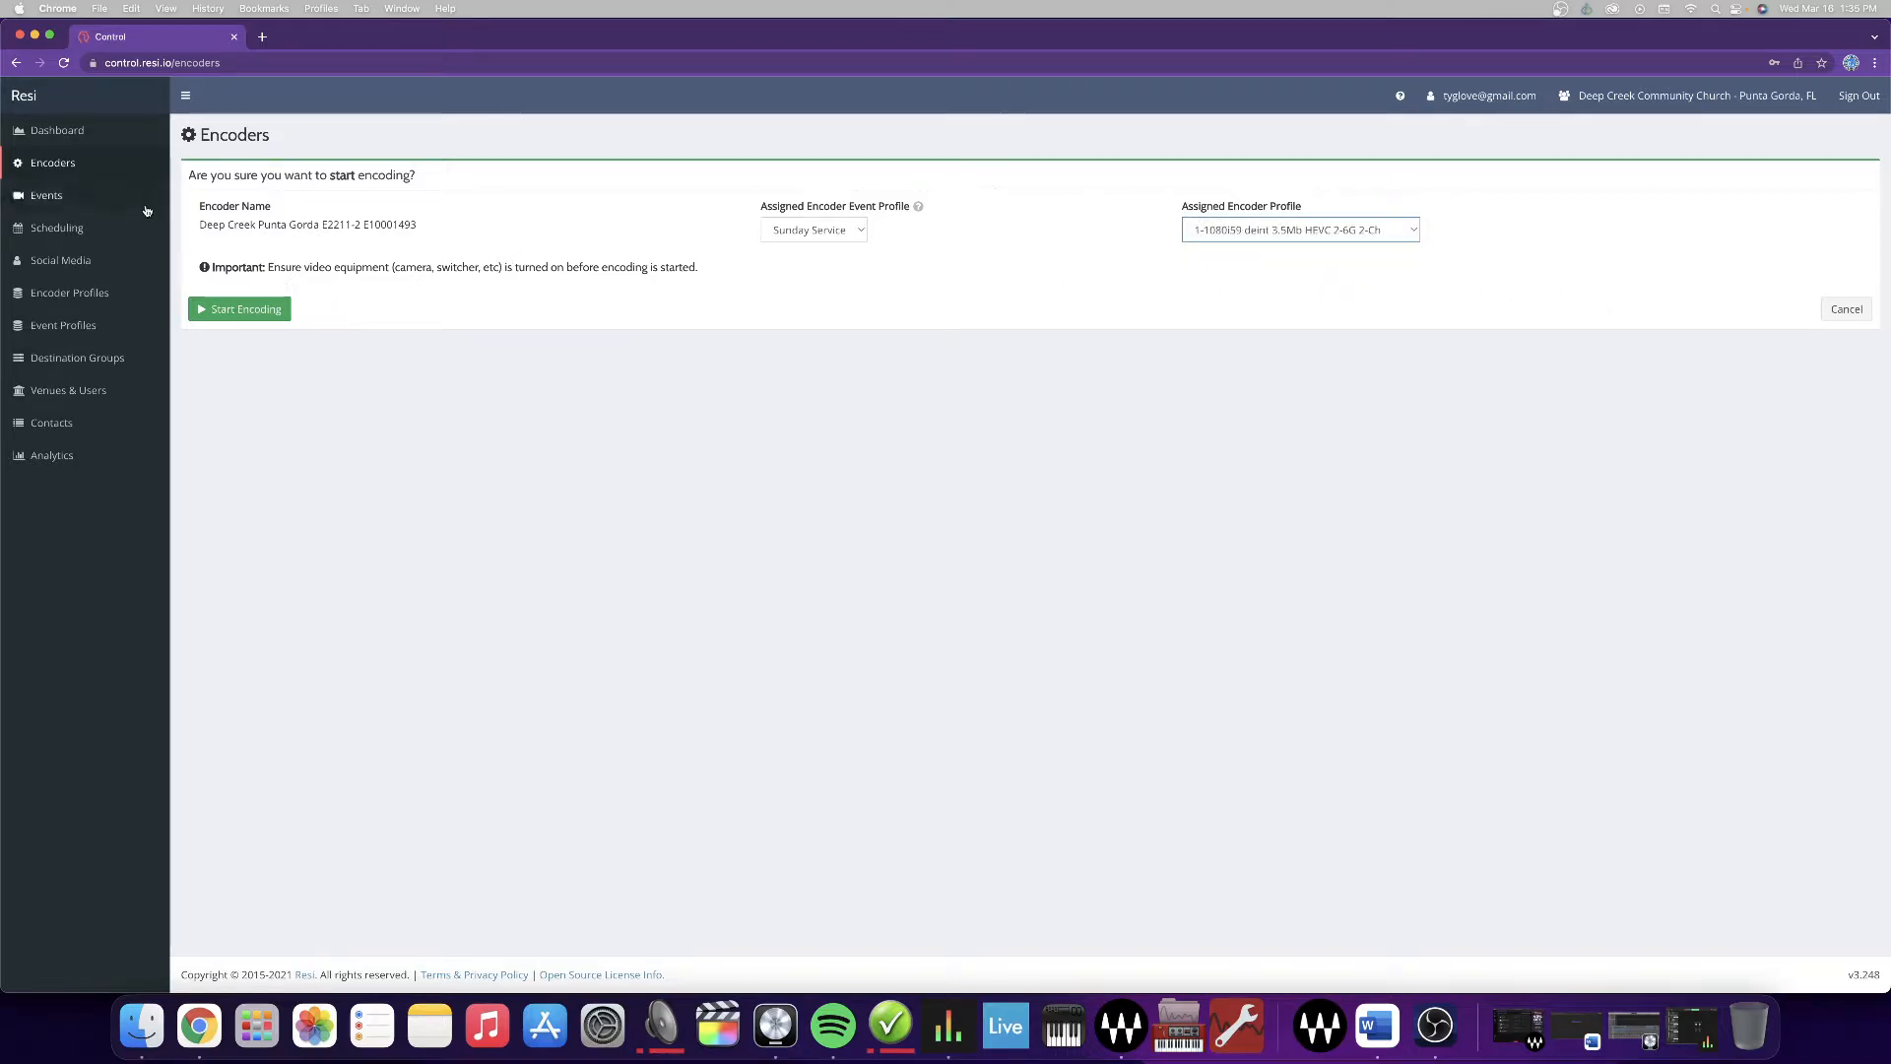
- Open the Events page and examine the names and start times of the DC3 Weekend Service and Rehearsal encoder events
left_click(24, 65)
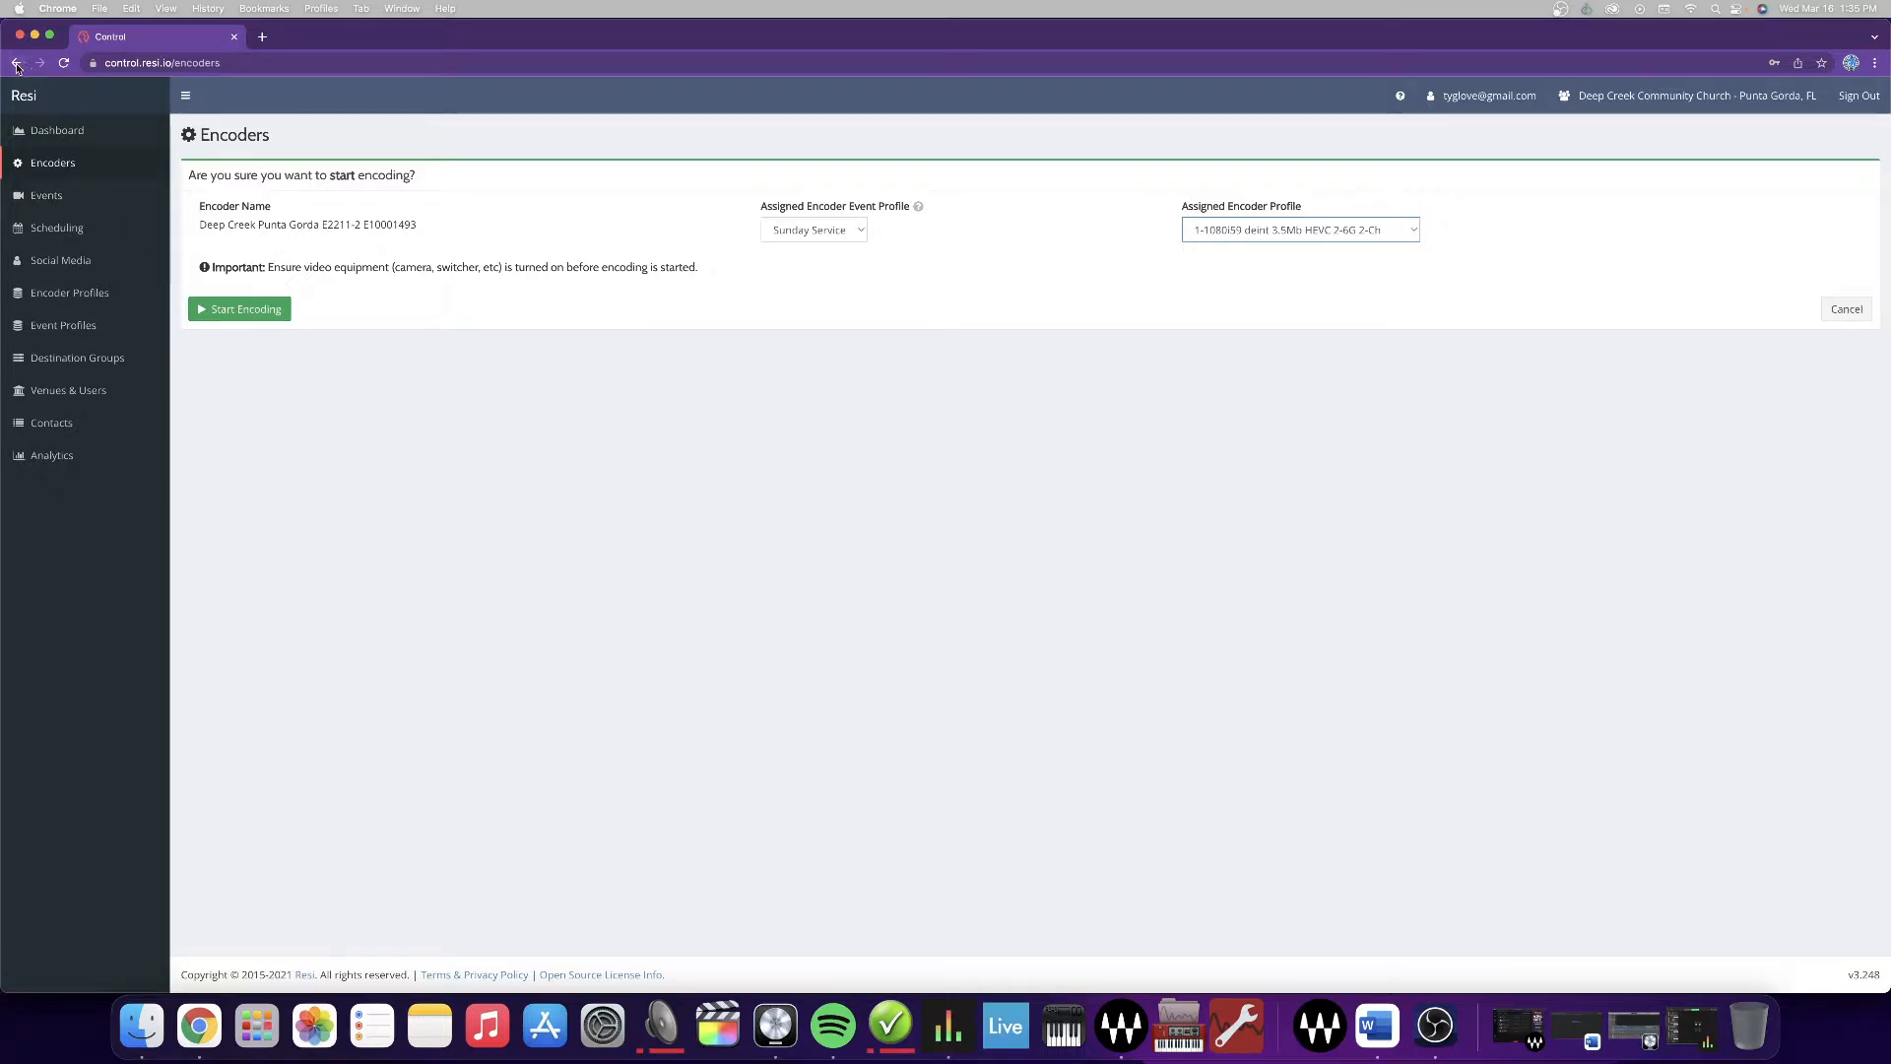
left_click(72, 197)
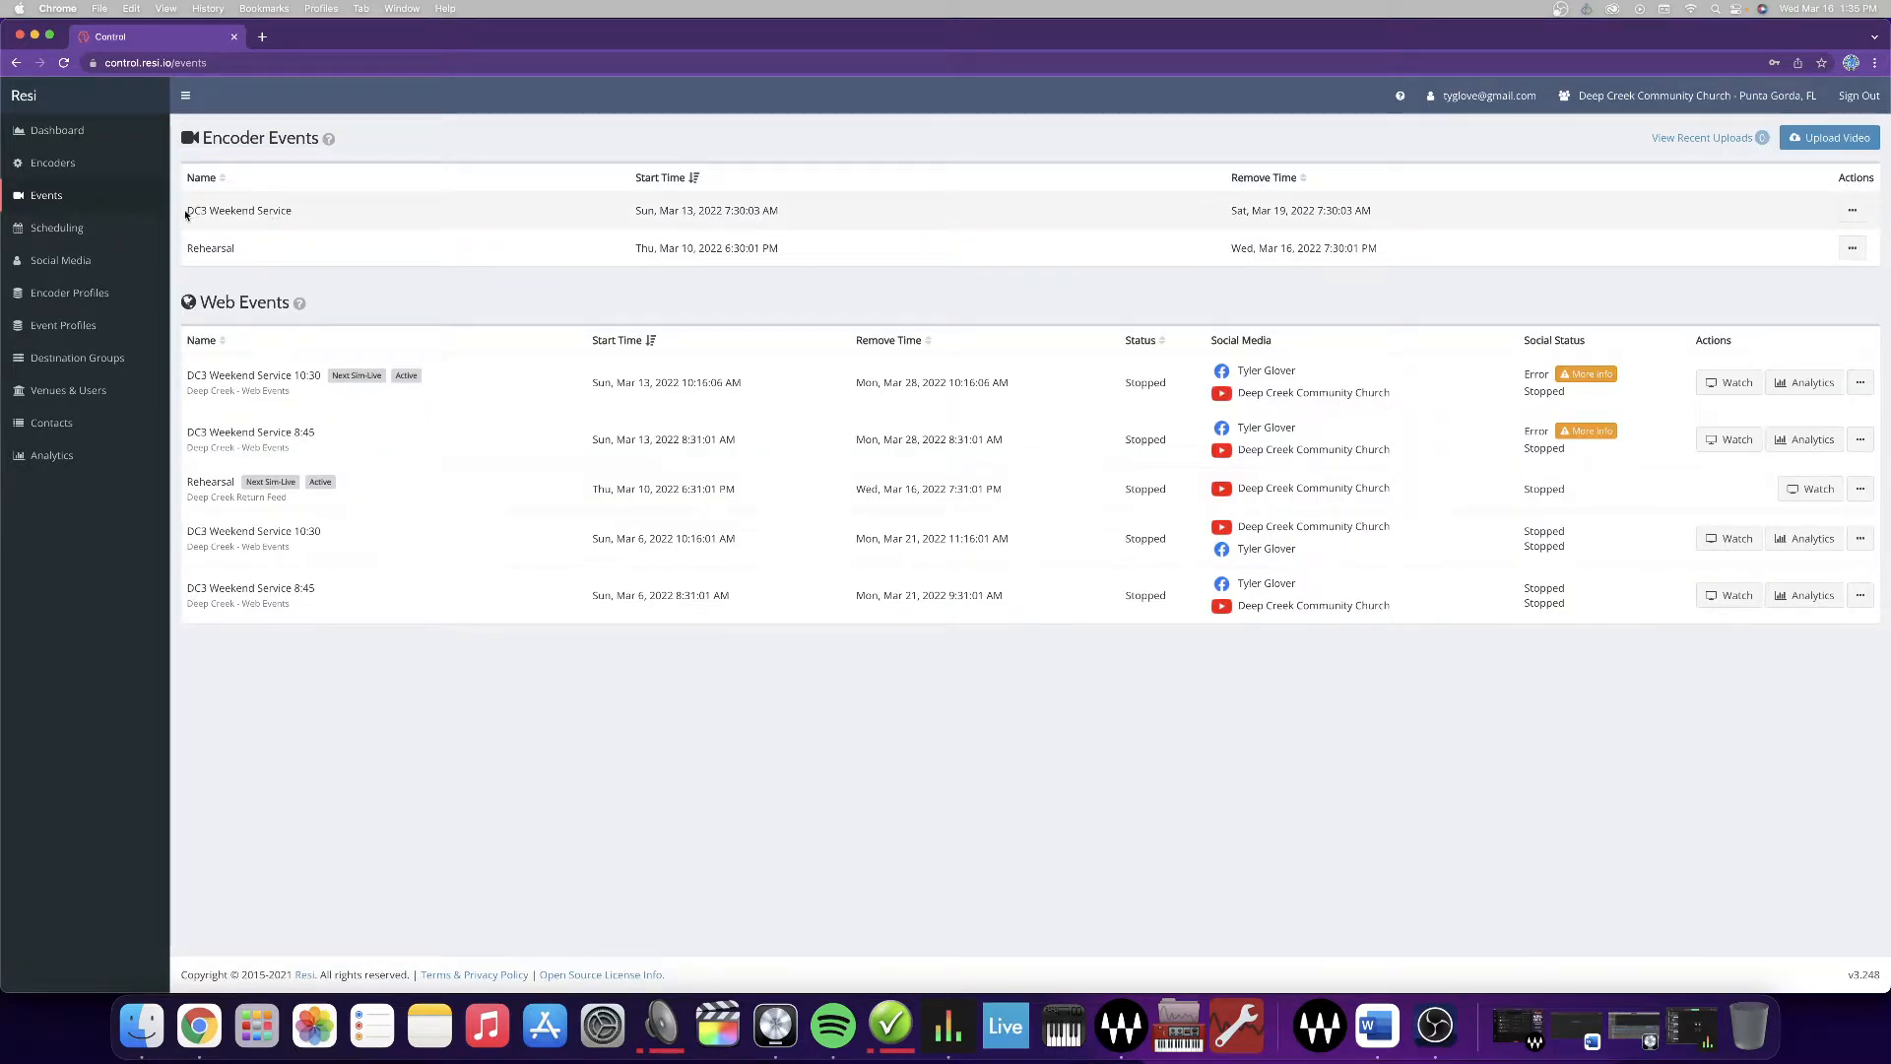
left_click_drag(186, 211, 294, 211)
left_click(404, 211)
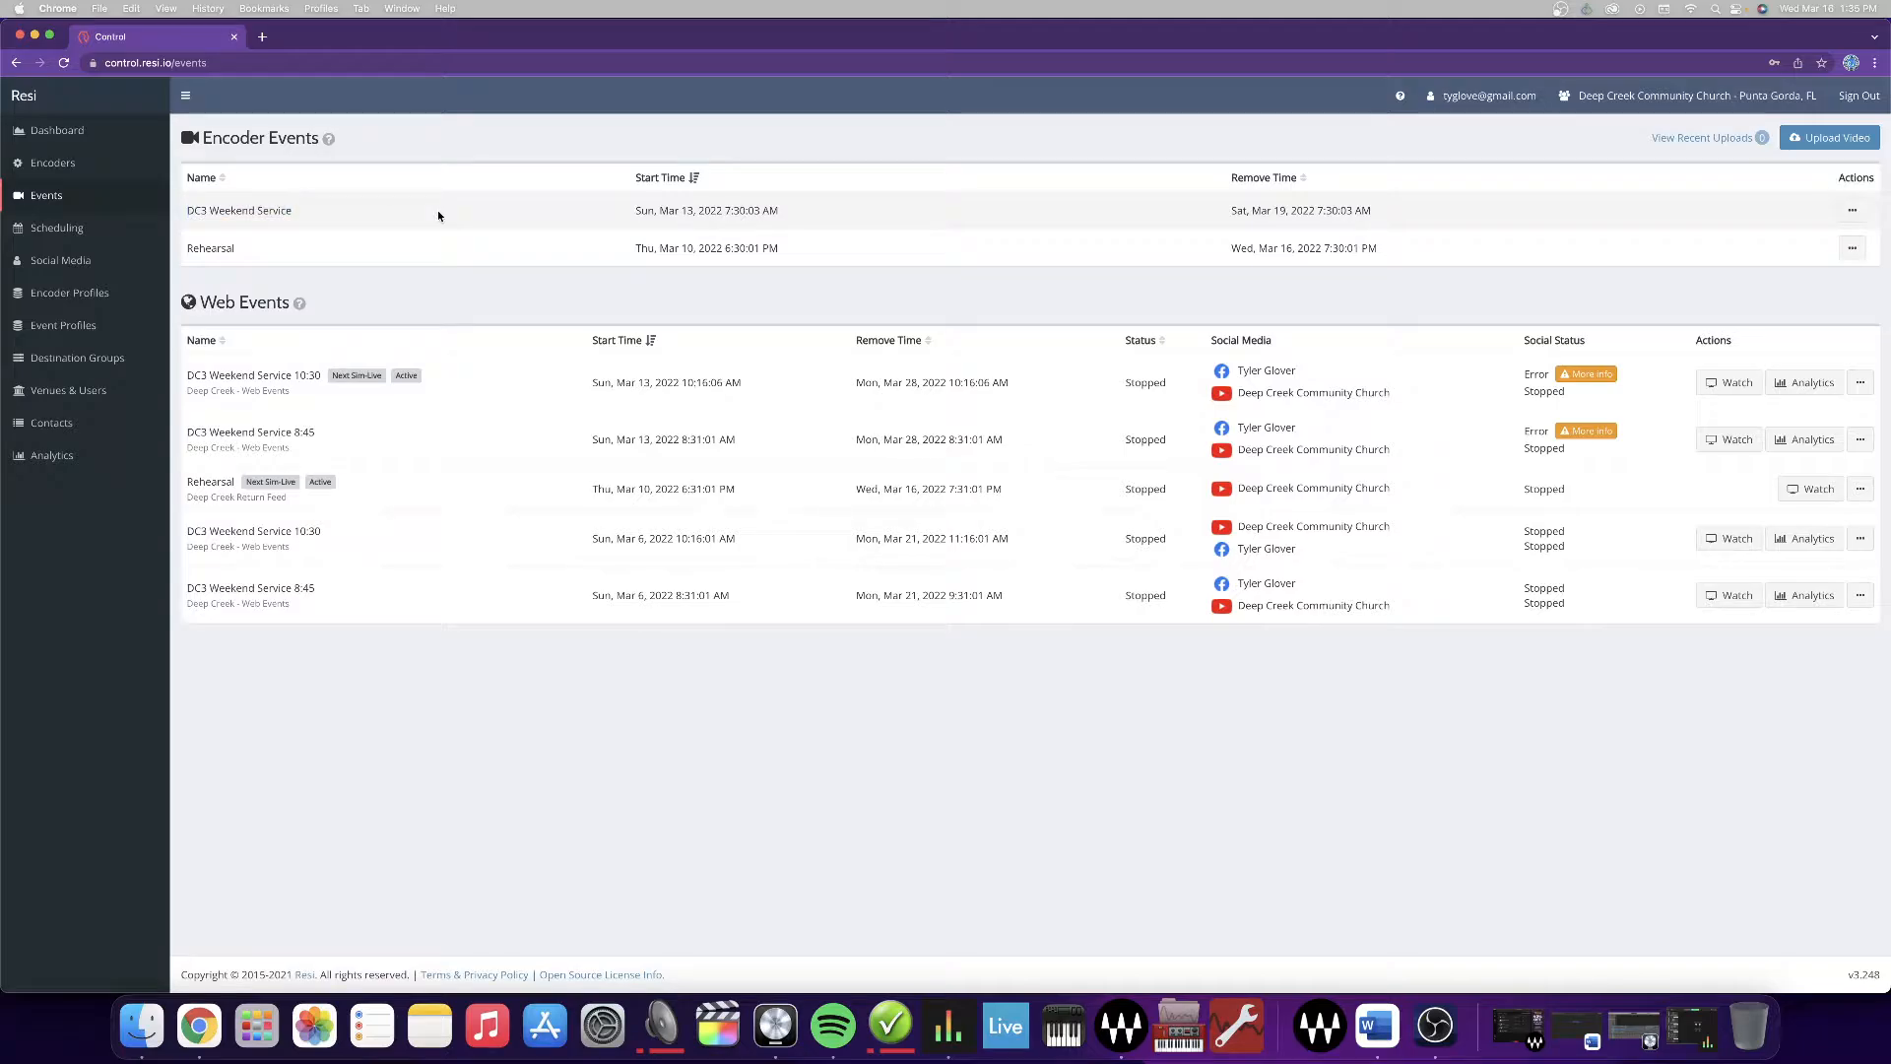
left_click_drag(636, 210, 836, 219)
left_click(754, 221)
left_click_drag(182, 248, 747, 249)
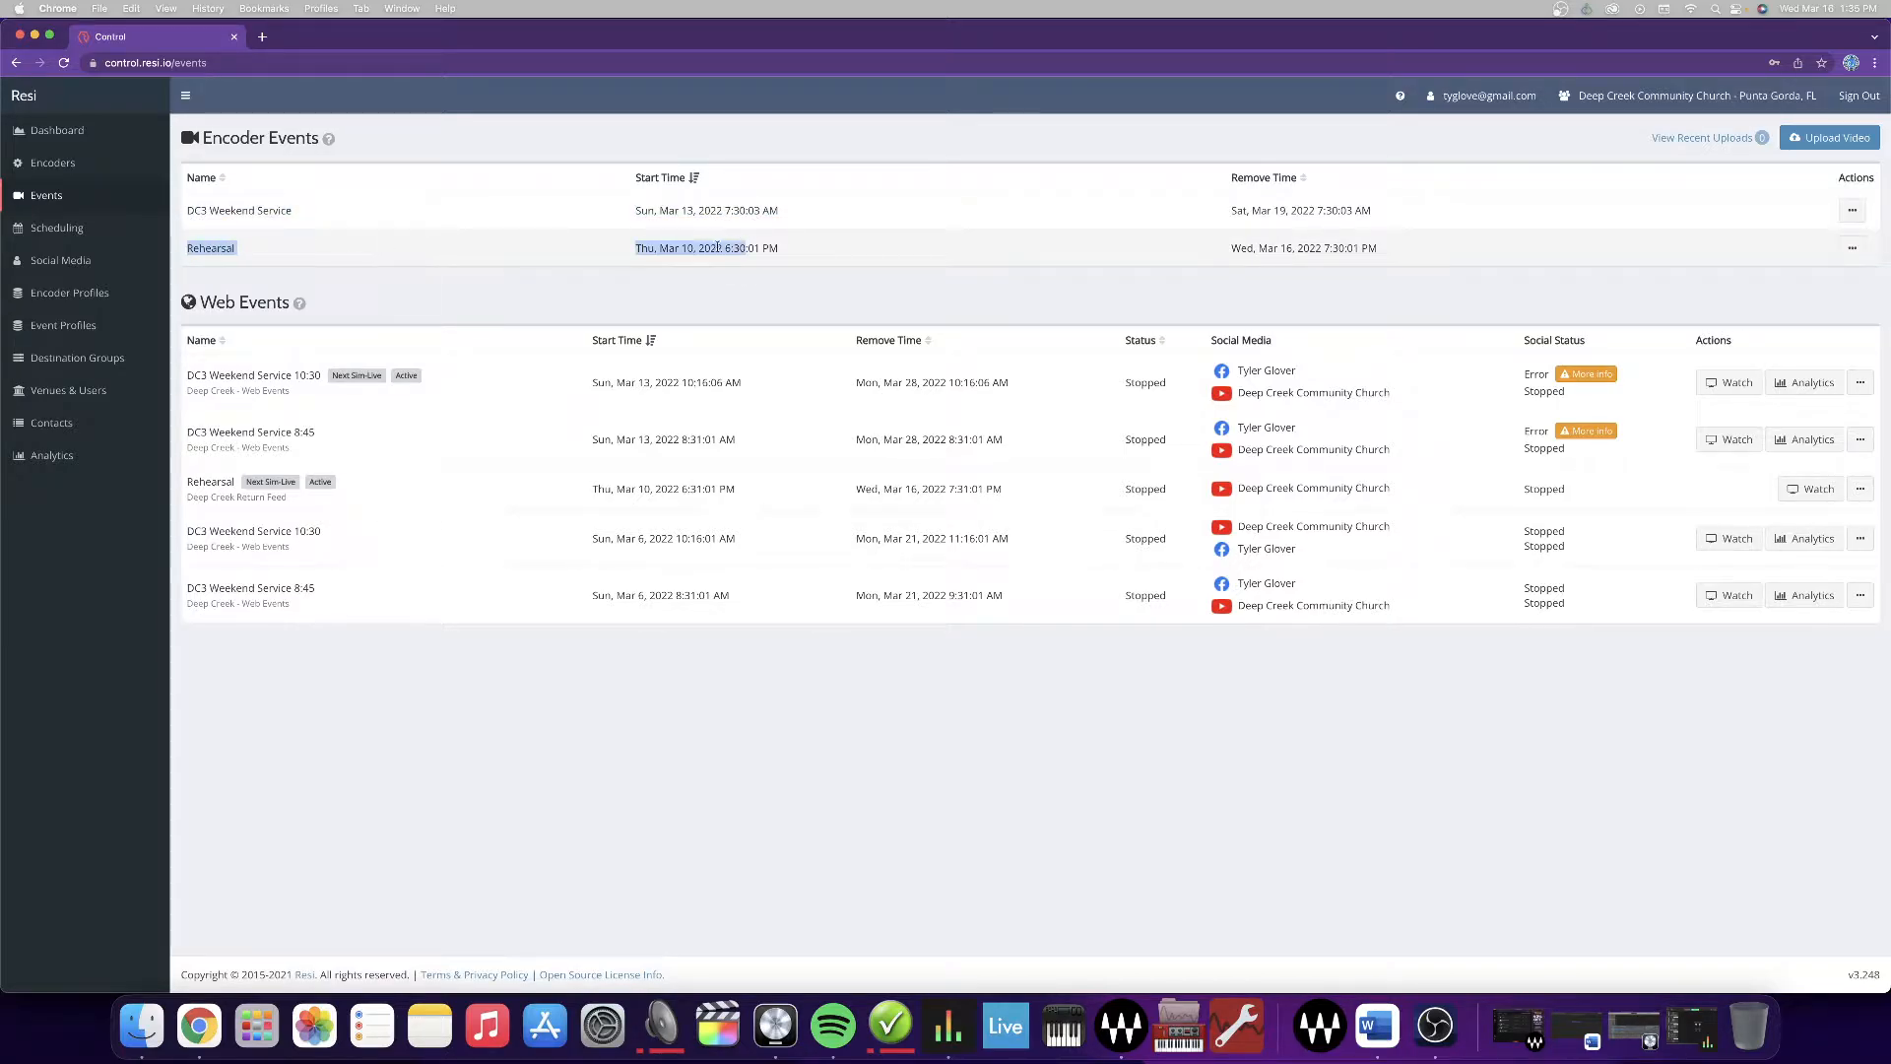
- Compare the start times of the Rehearsal and DC3 Weekend Service encoder events
left_click_drag(627, 249, 828, 258)
left_click(828, 258)
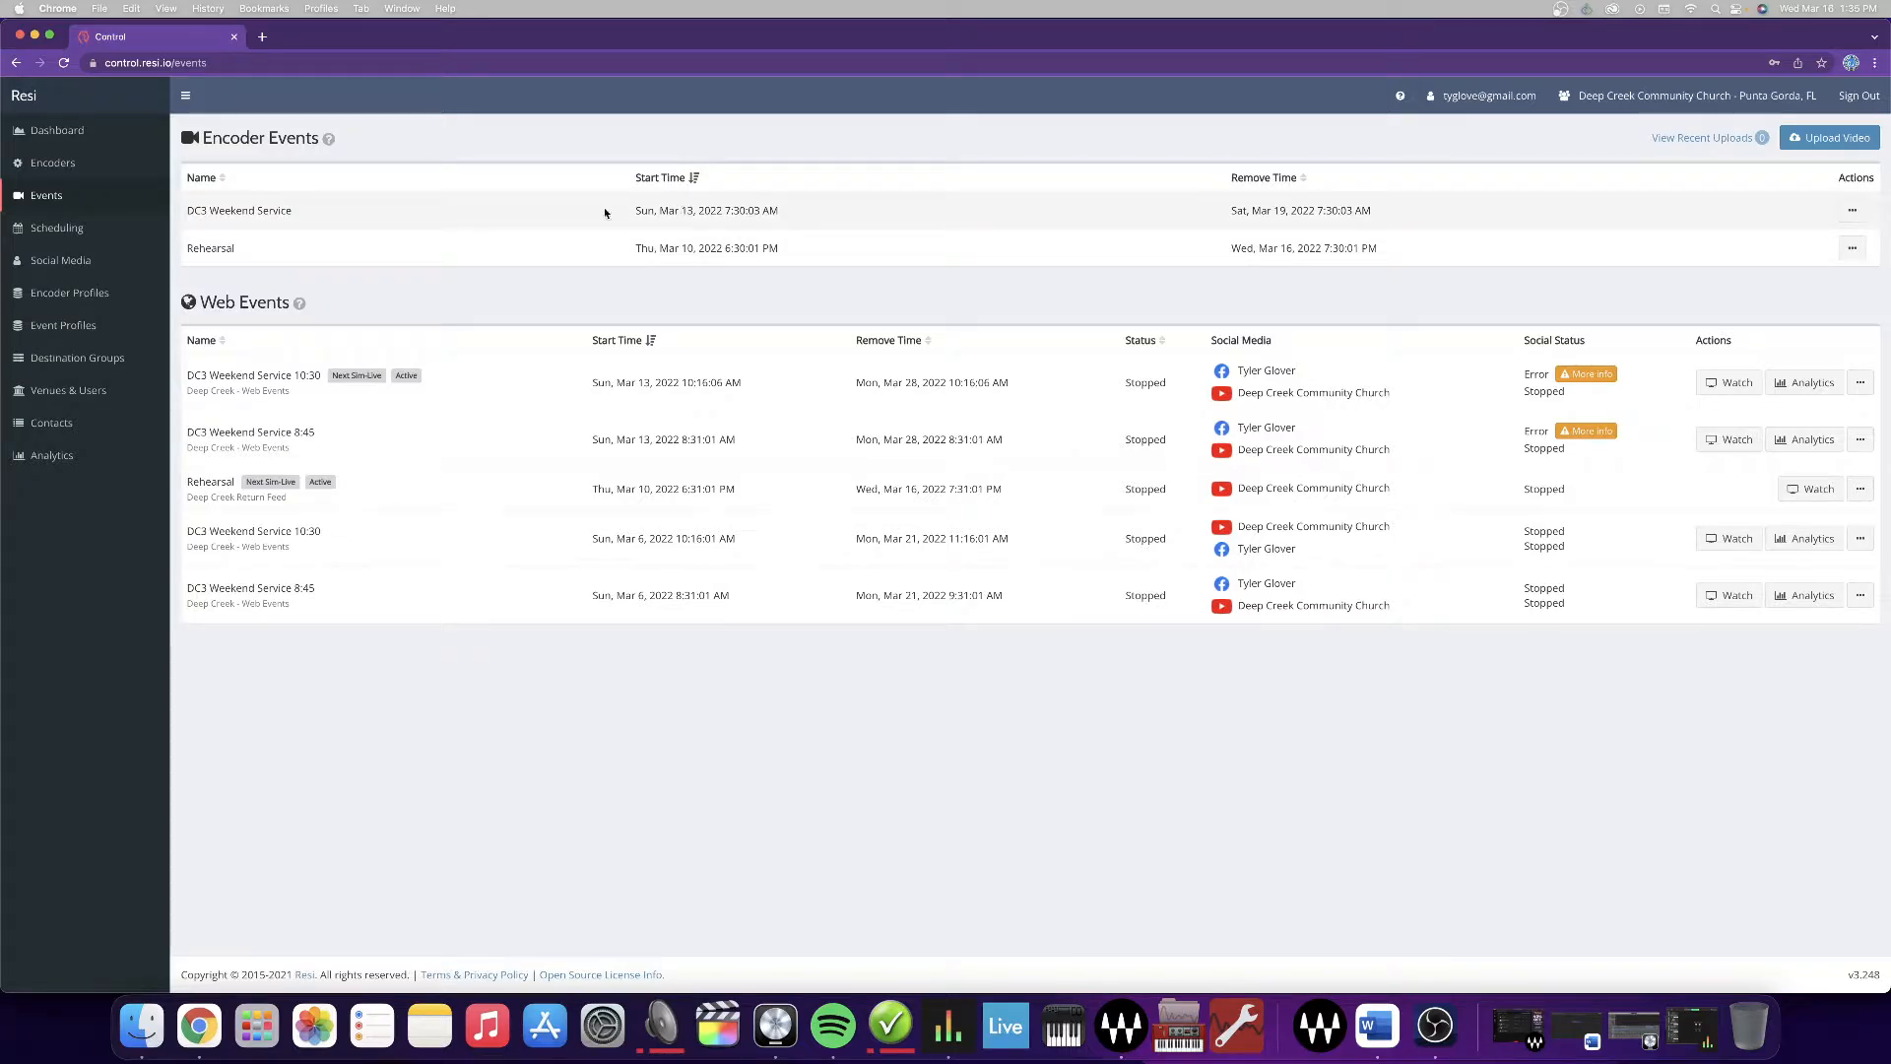
left_click_drag(605, 212, 783, 212)
left_click(279, 217)
left_click_drag(634, 211, 714, 211)
left_click(723, 210)
left_click_drag(784, 213, 627, 222)
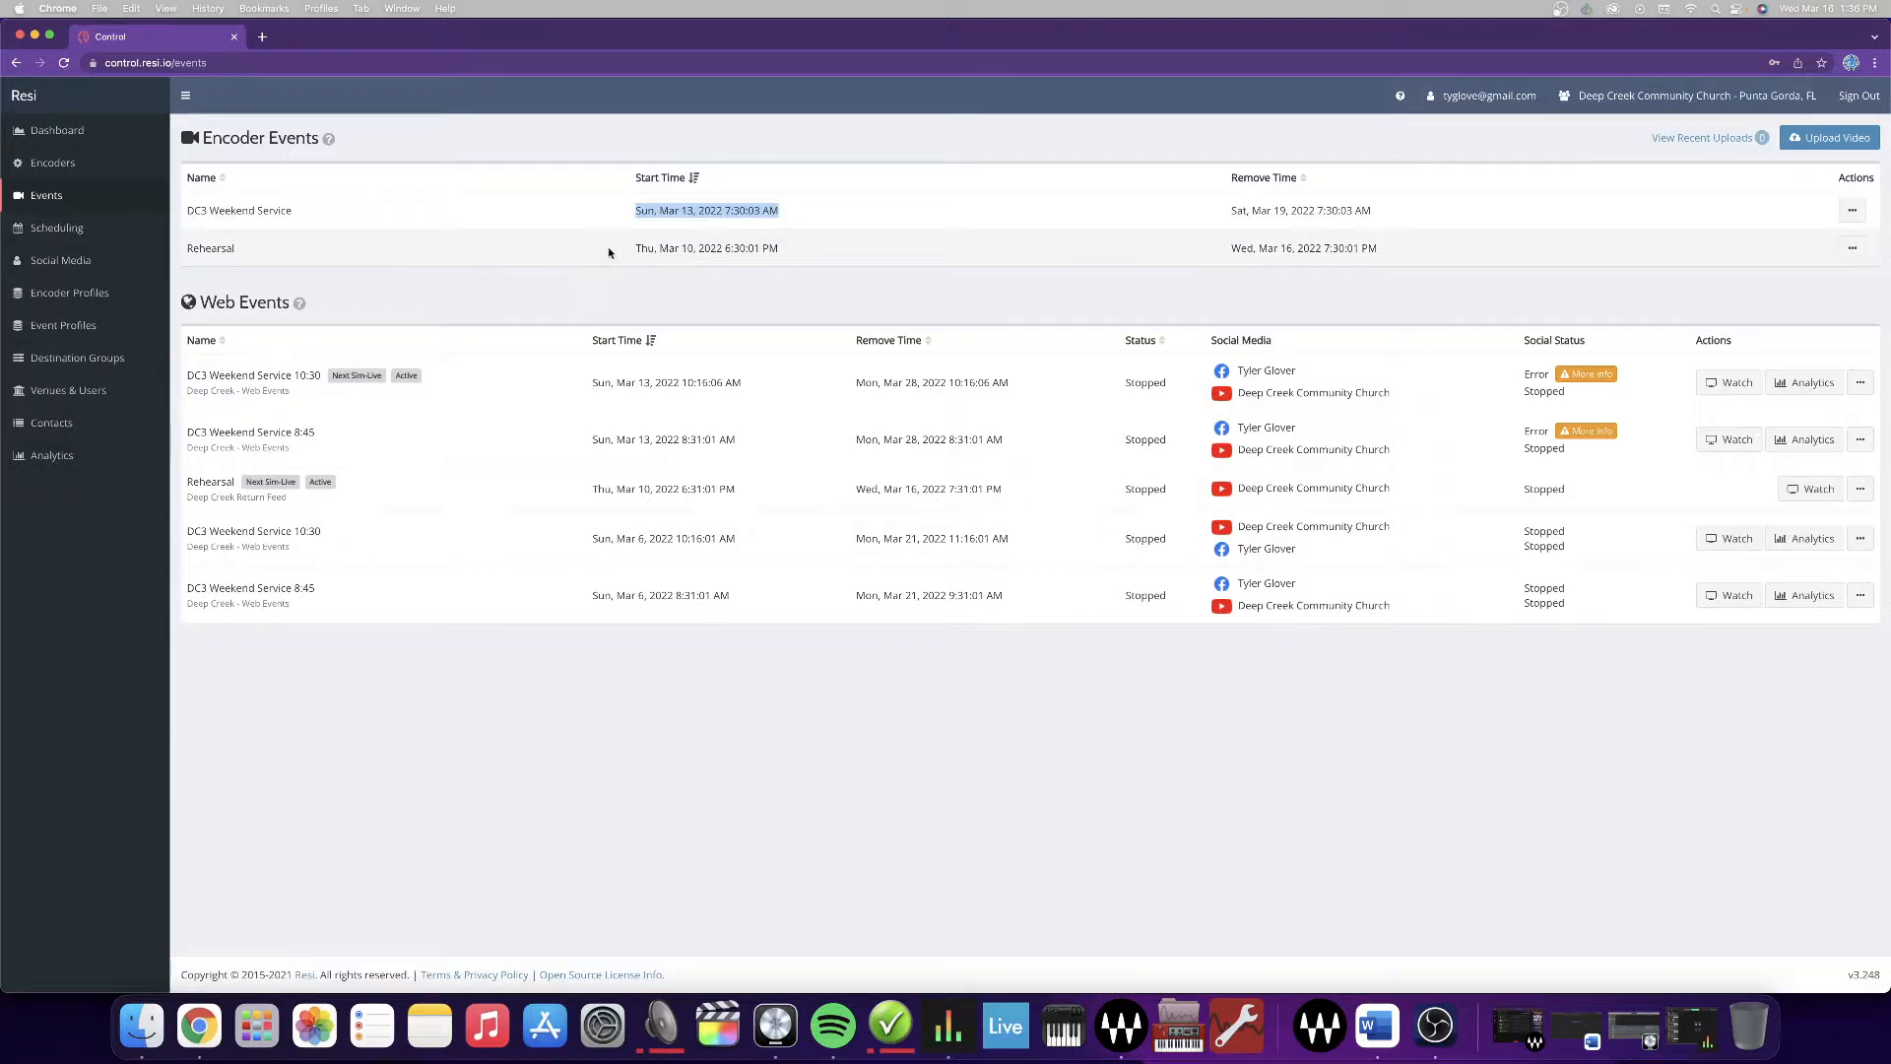
- Examine the full start date and time of the Rehearsal encoder event
left_click(802, 251)
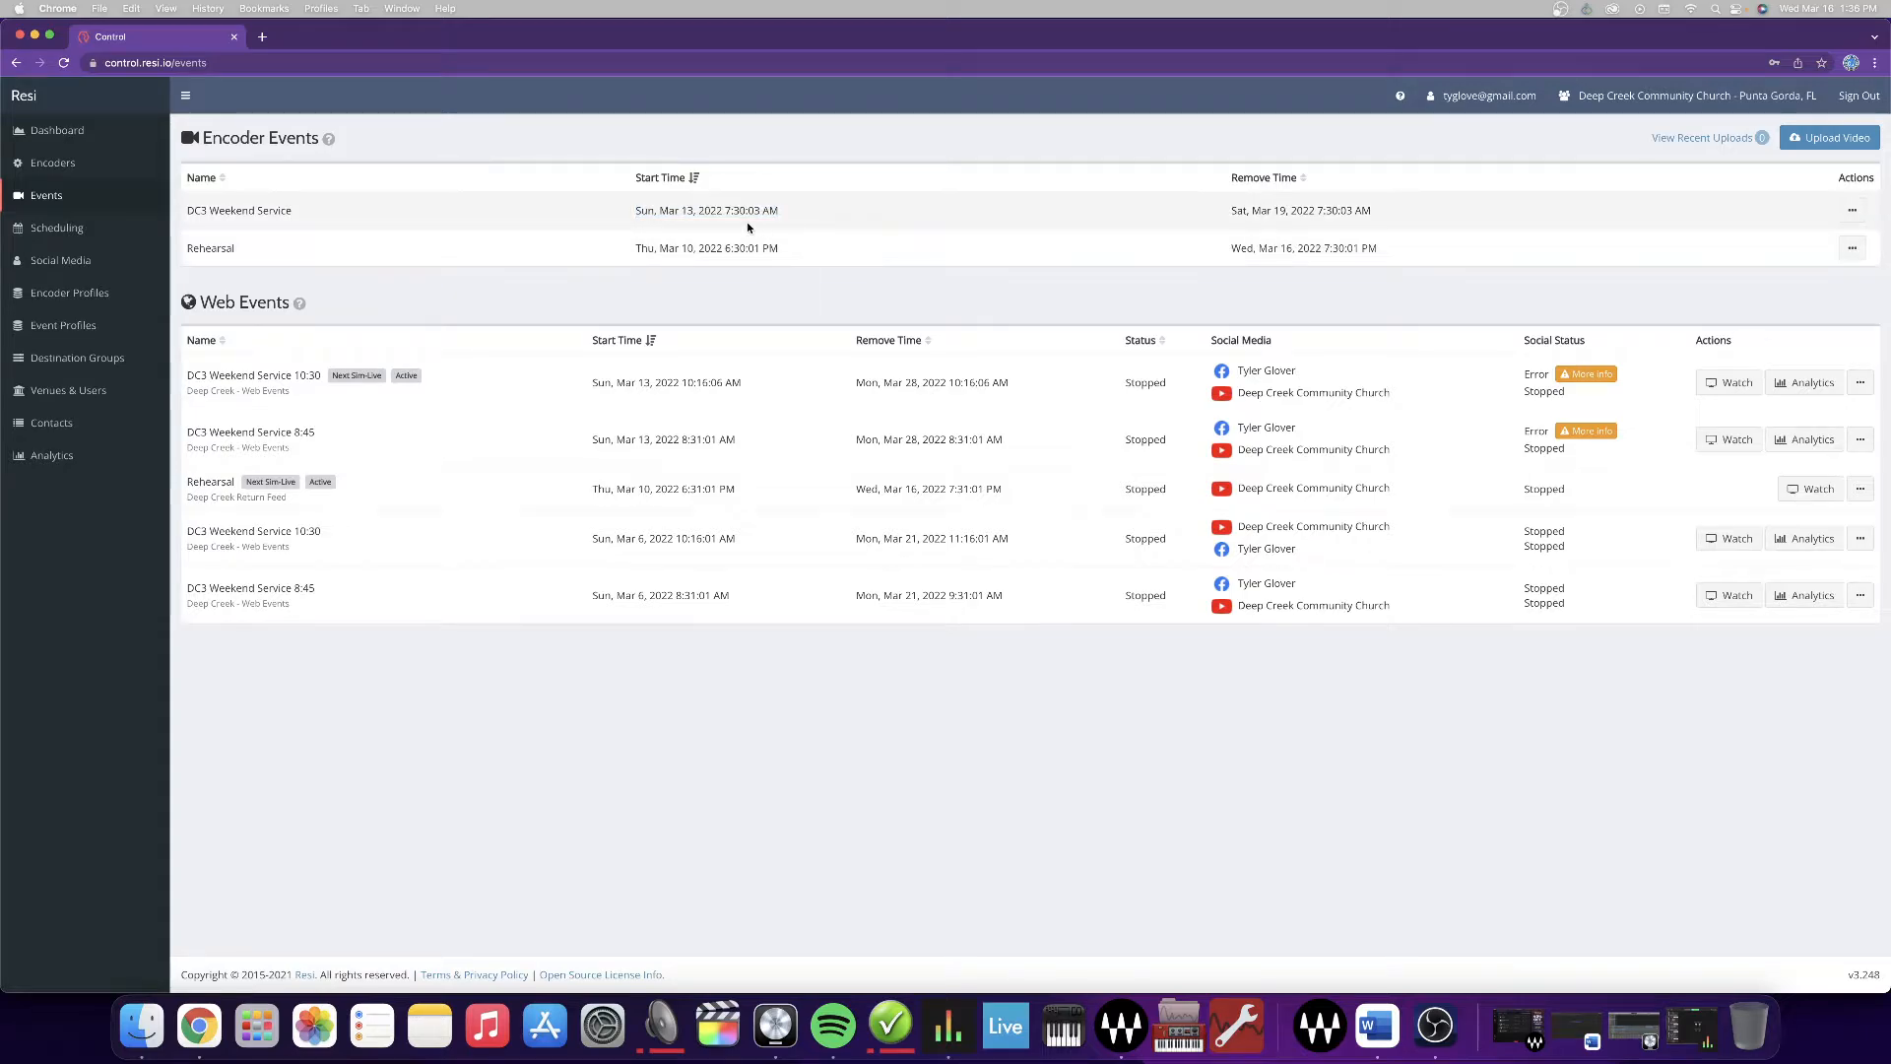
triple_click(663, 252)
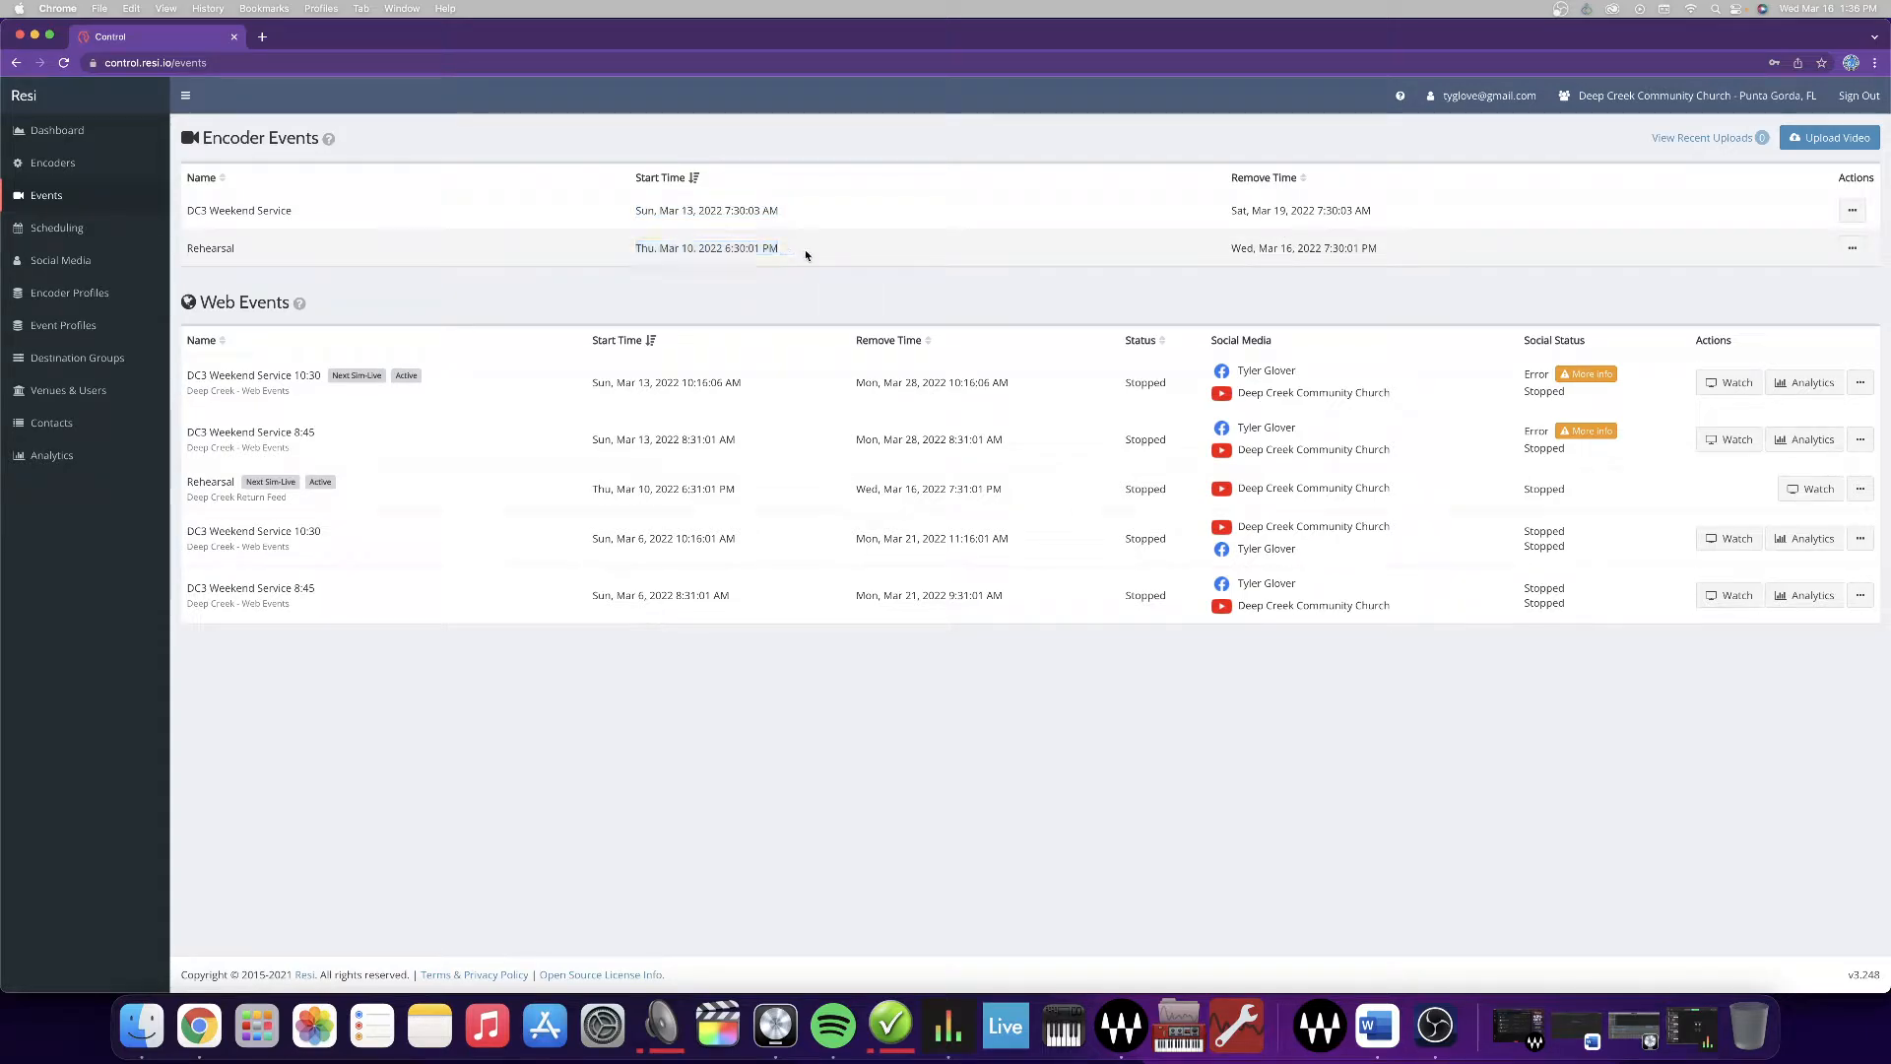
mouse_move(780, 250)
left_mouse_down()
mouse_move(636, 249)
mouse_move(790, 253)
left_mouse_up()
left_click(733, 248)
left_click(743, 250)
left_click_drag(778, 250, 857, 258)
left_click(636, 248)
left_click(793, 258)
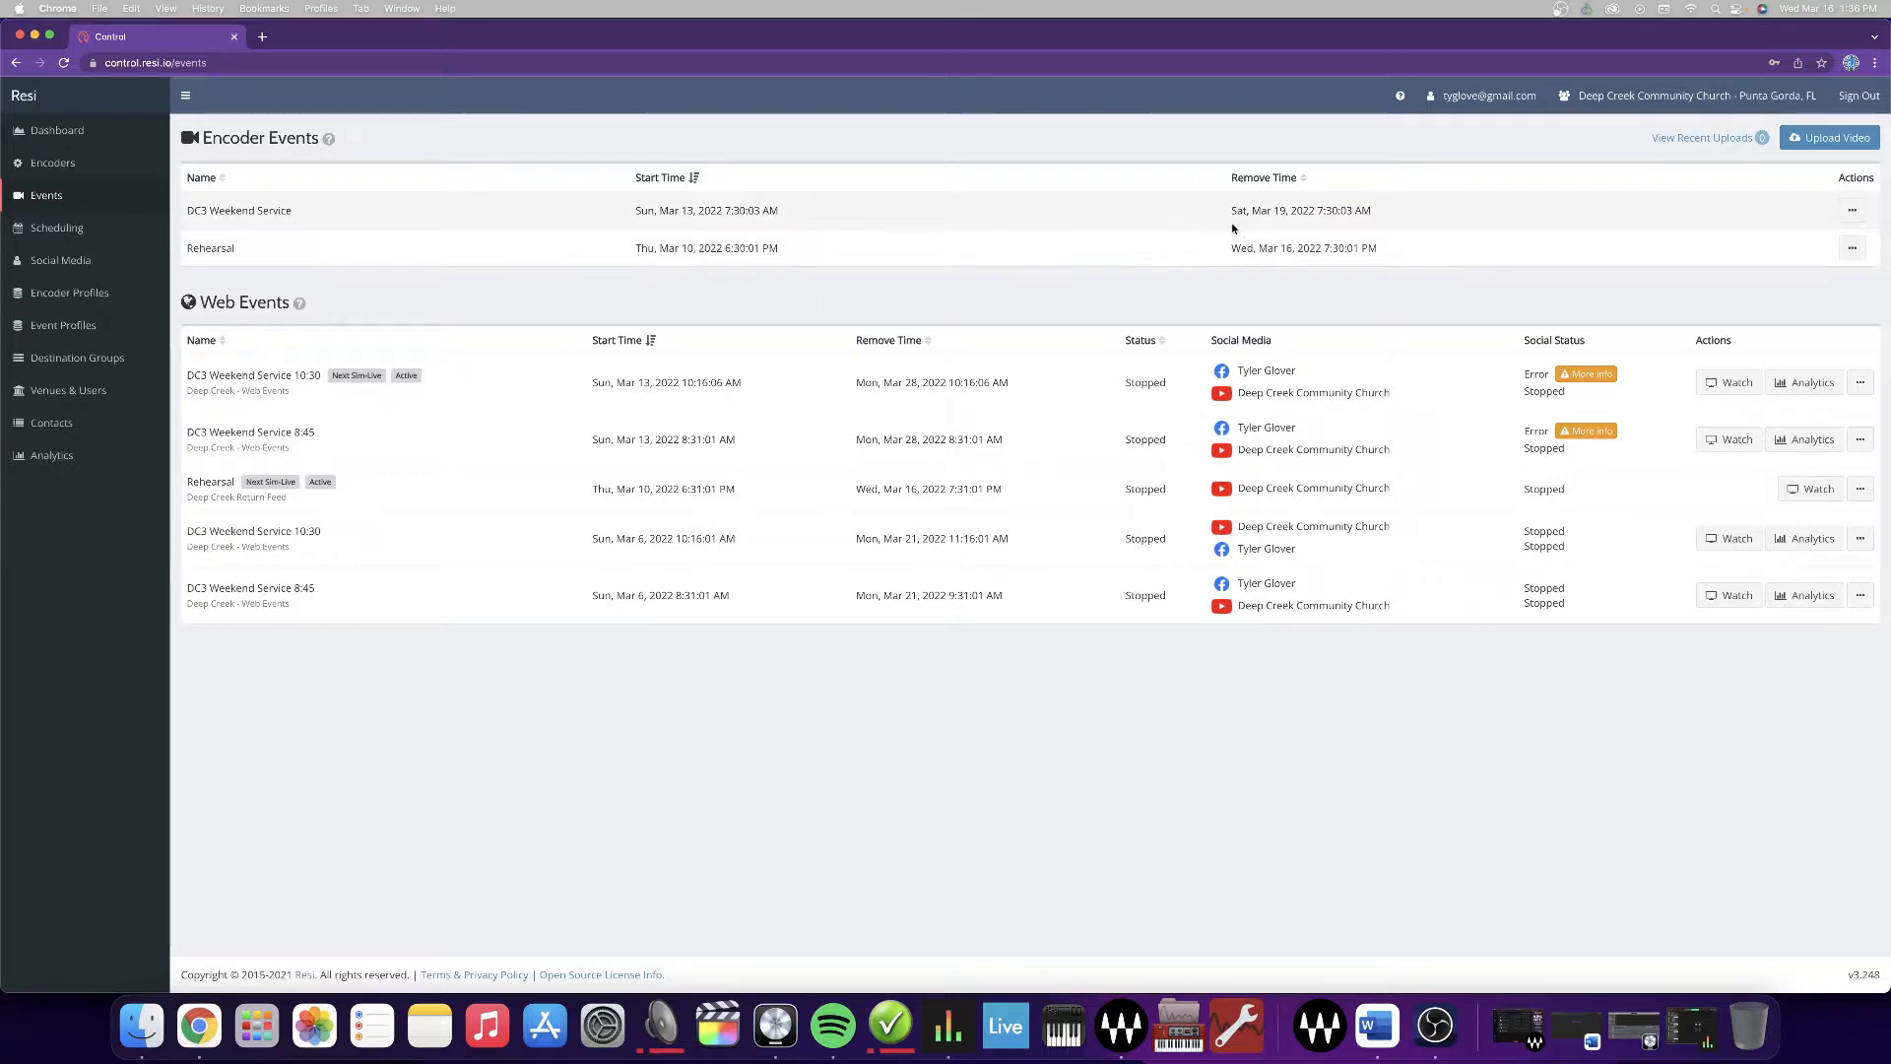
- Check the remove time of the DC3 Weekend Service encoder event against its start time
left_click_drag(1229, 211, 1374, 212)
left_click(1380, 222)
left_click_drag(185, 211, 807, 211)
left_click_drag(1229, 210, 1428, 219)
left_click(1428, 218)
- Open the DC3 Weekend Service encoder event for watching, read the player's notice, and return to the events list
left_click(1852, 210)
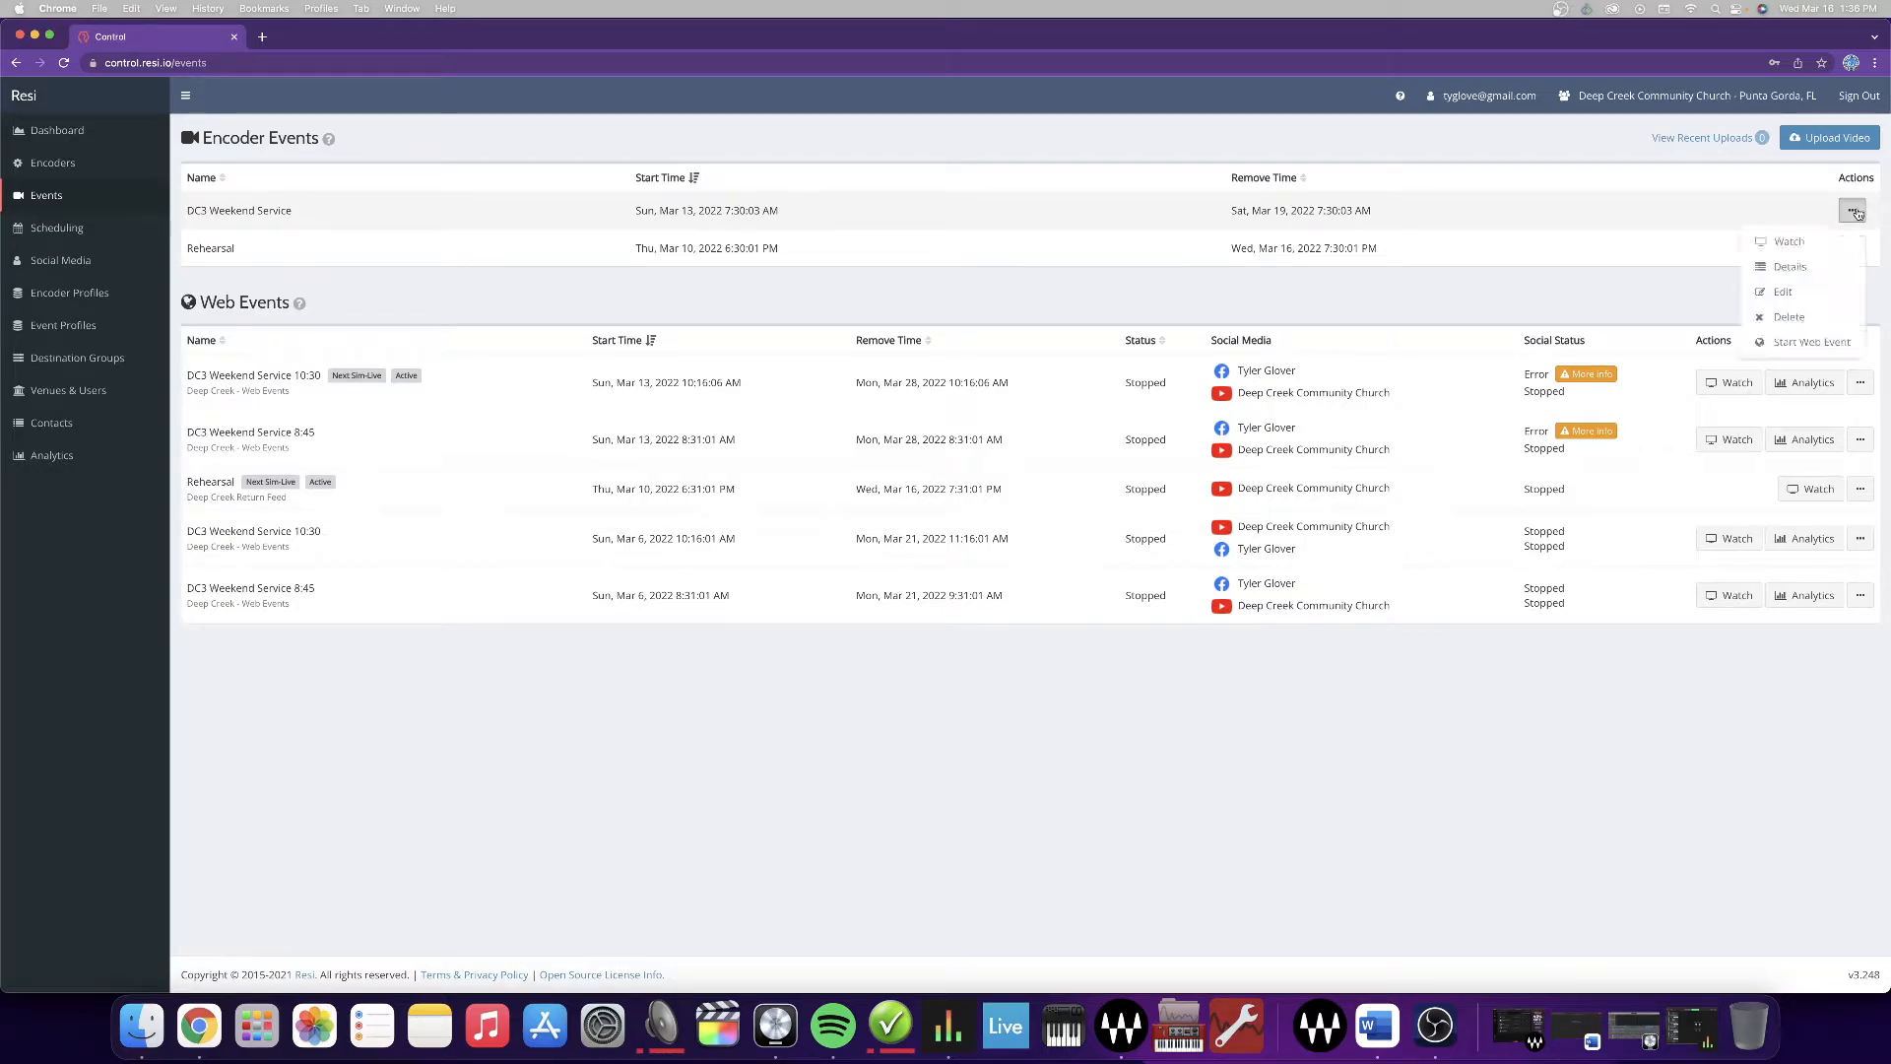
left_click(1788, 211)
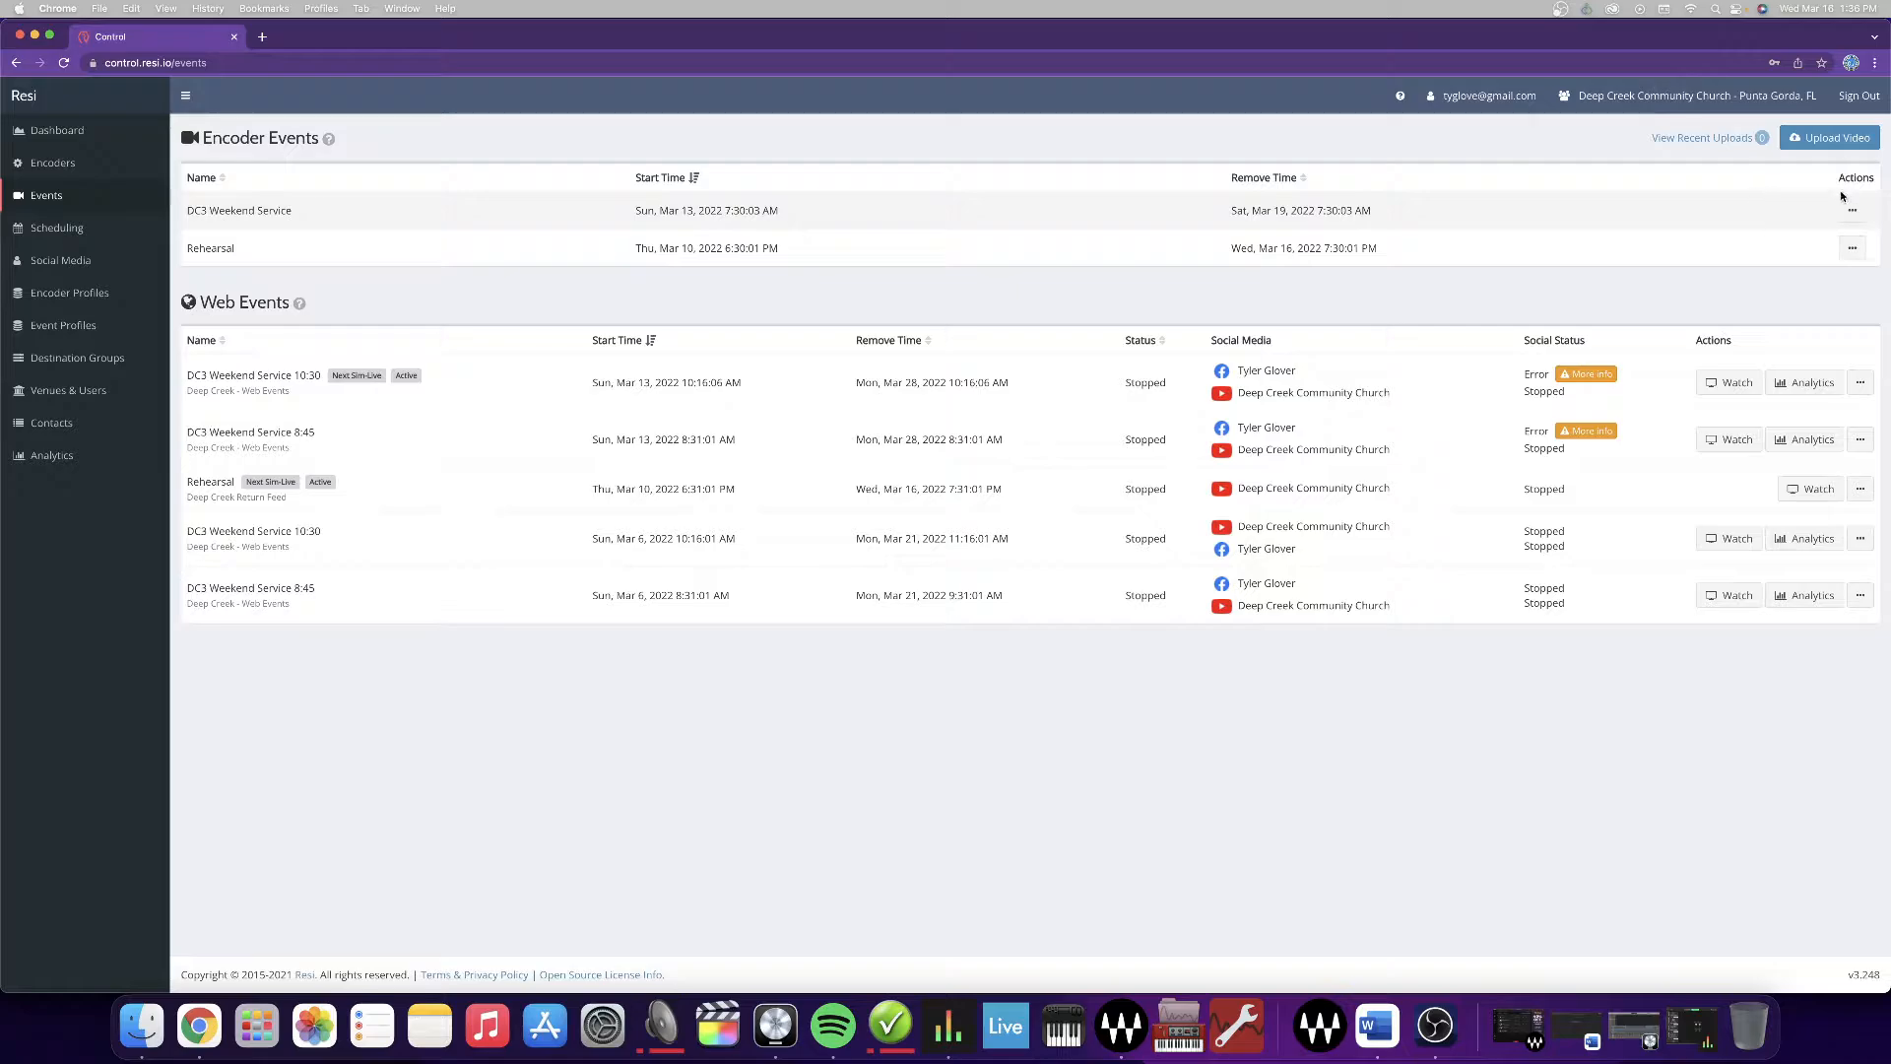
left_click(1851, 209)
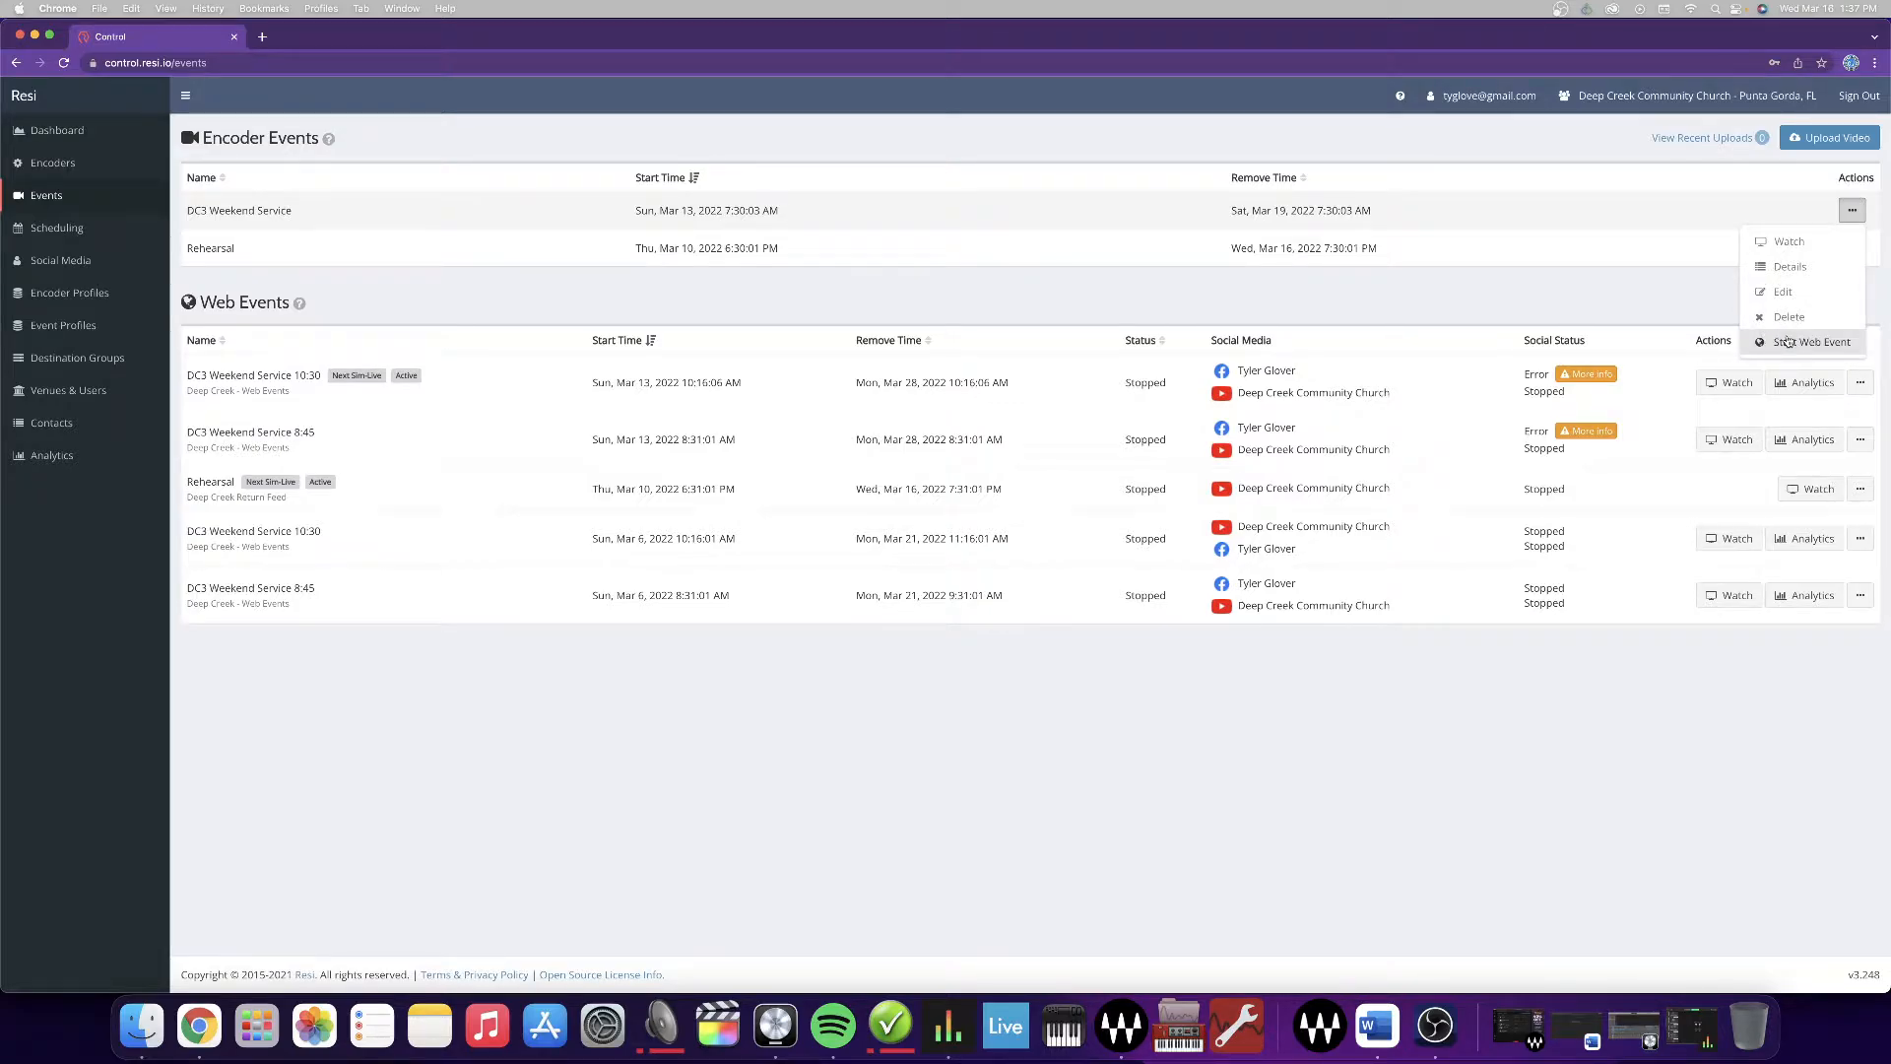
left_click(1789, 246)
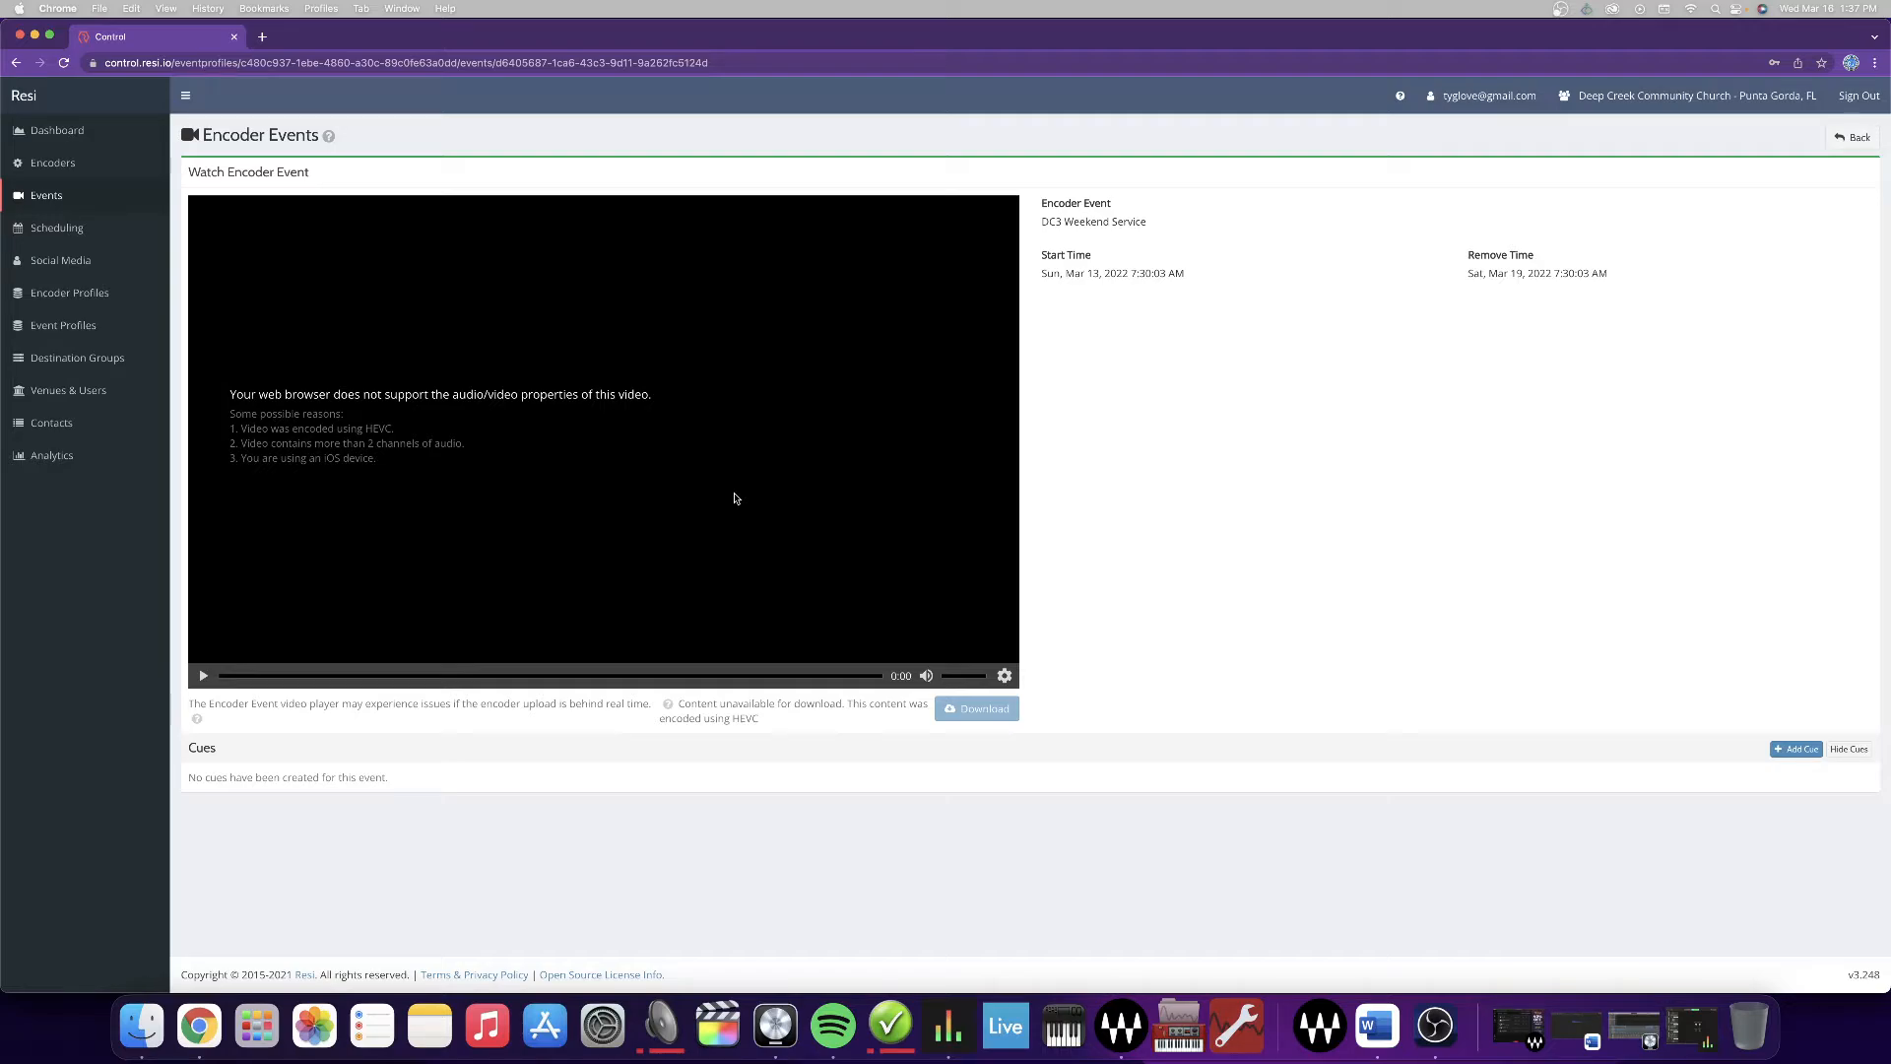
mouse_move(244, 428)
left_mouse_down()
mouse_move(329, 442)
mouse_move(267, 446)
mouse_move(266, 410)
left_mouse_up()
left_click(258, 391)
left_click(1852, 138)
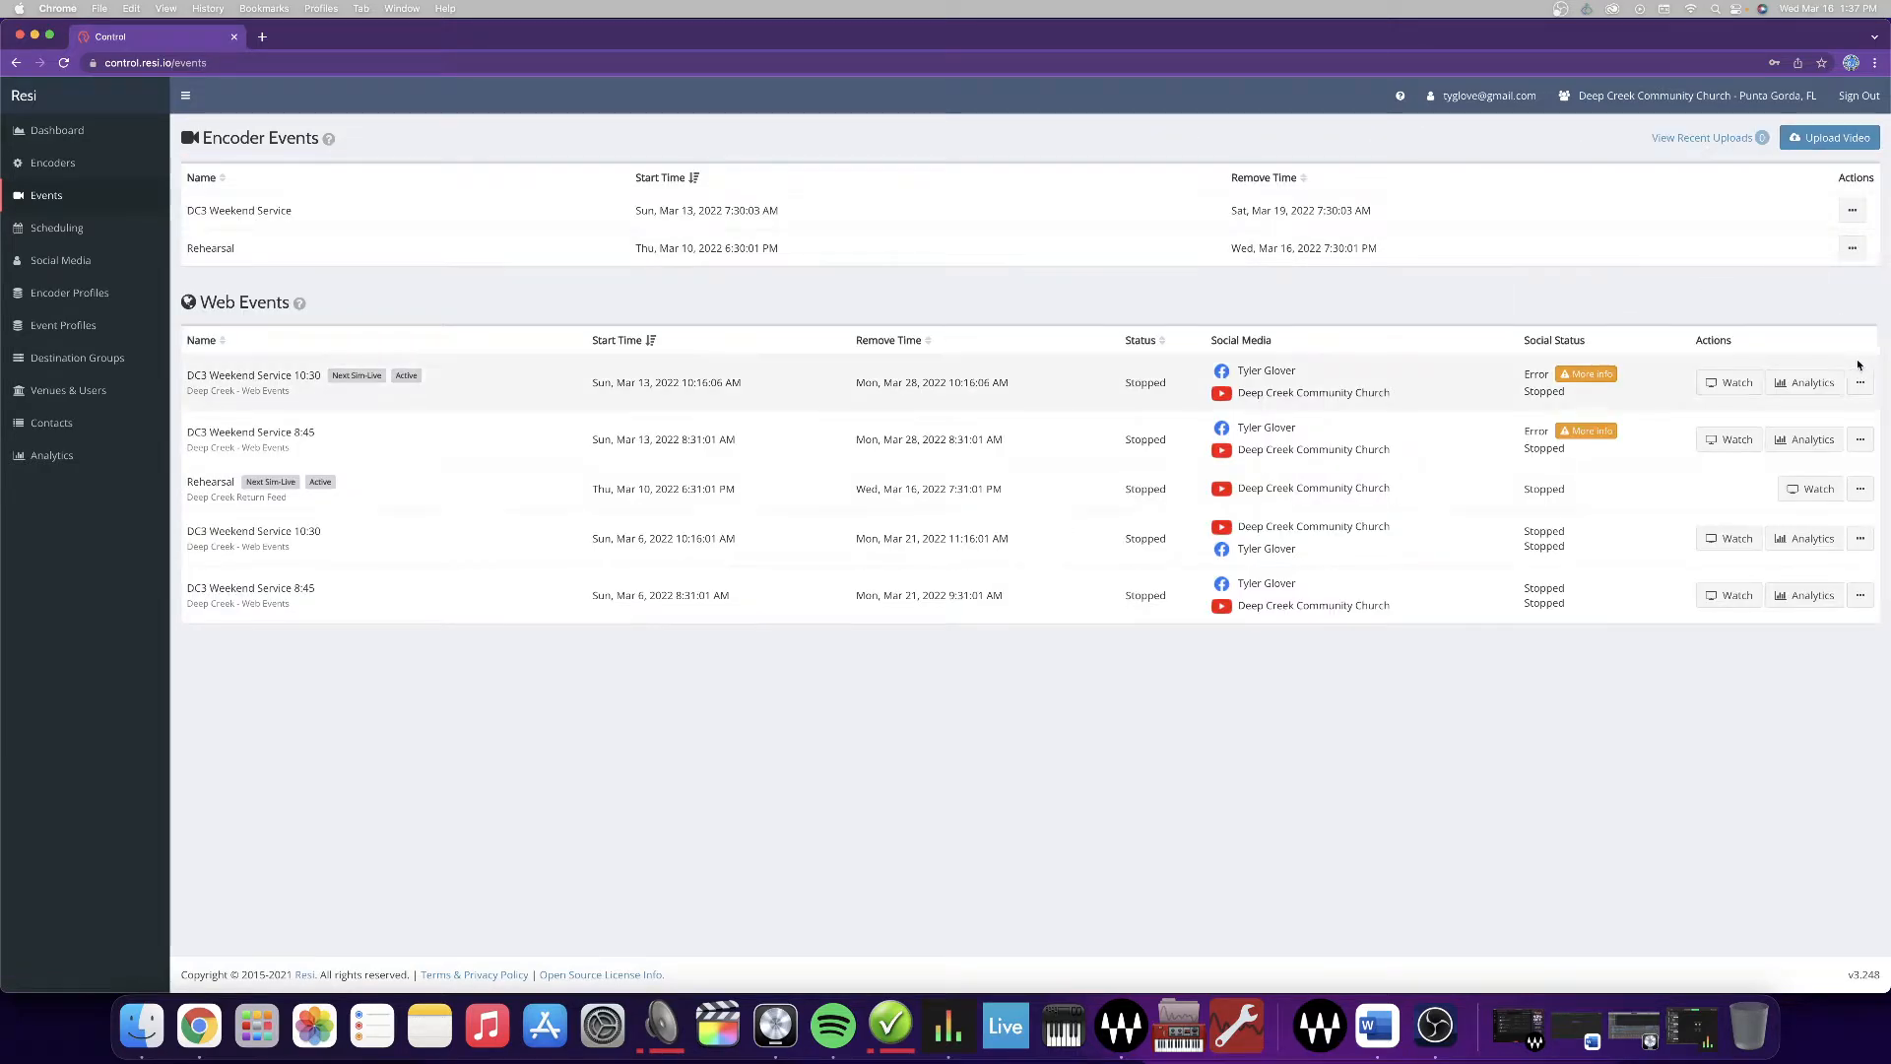
- Reopen the DC3 Weekend Service encoder event's watch page and inspect the Add Cue form without creating a cue
left_click(1852, 210)
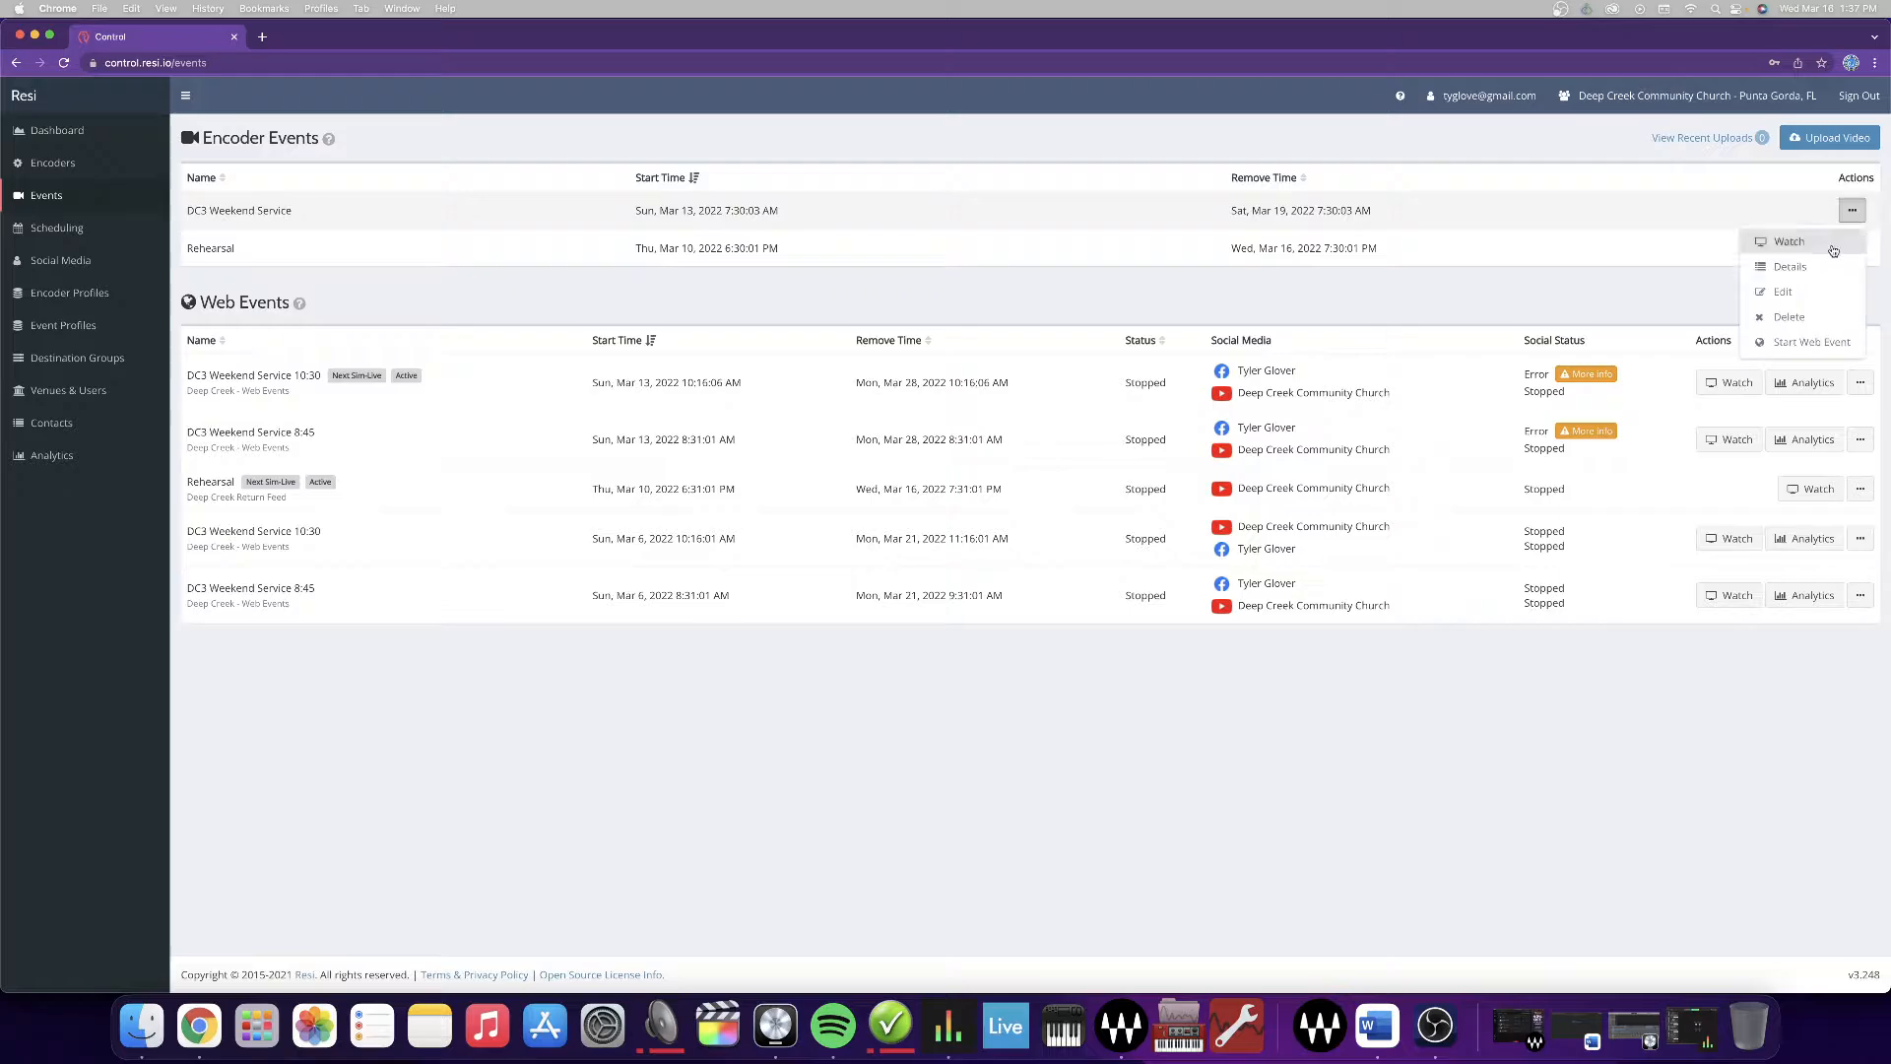
left_click(1810, 250)
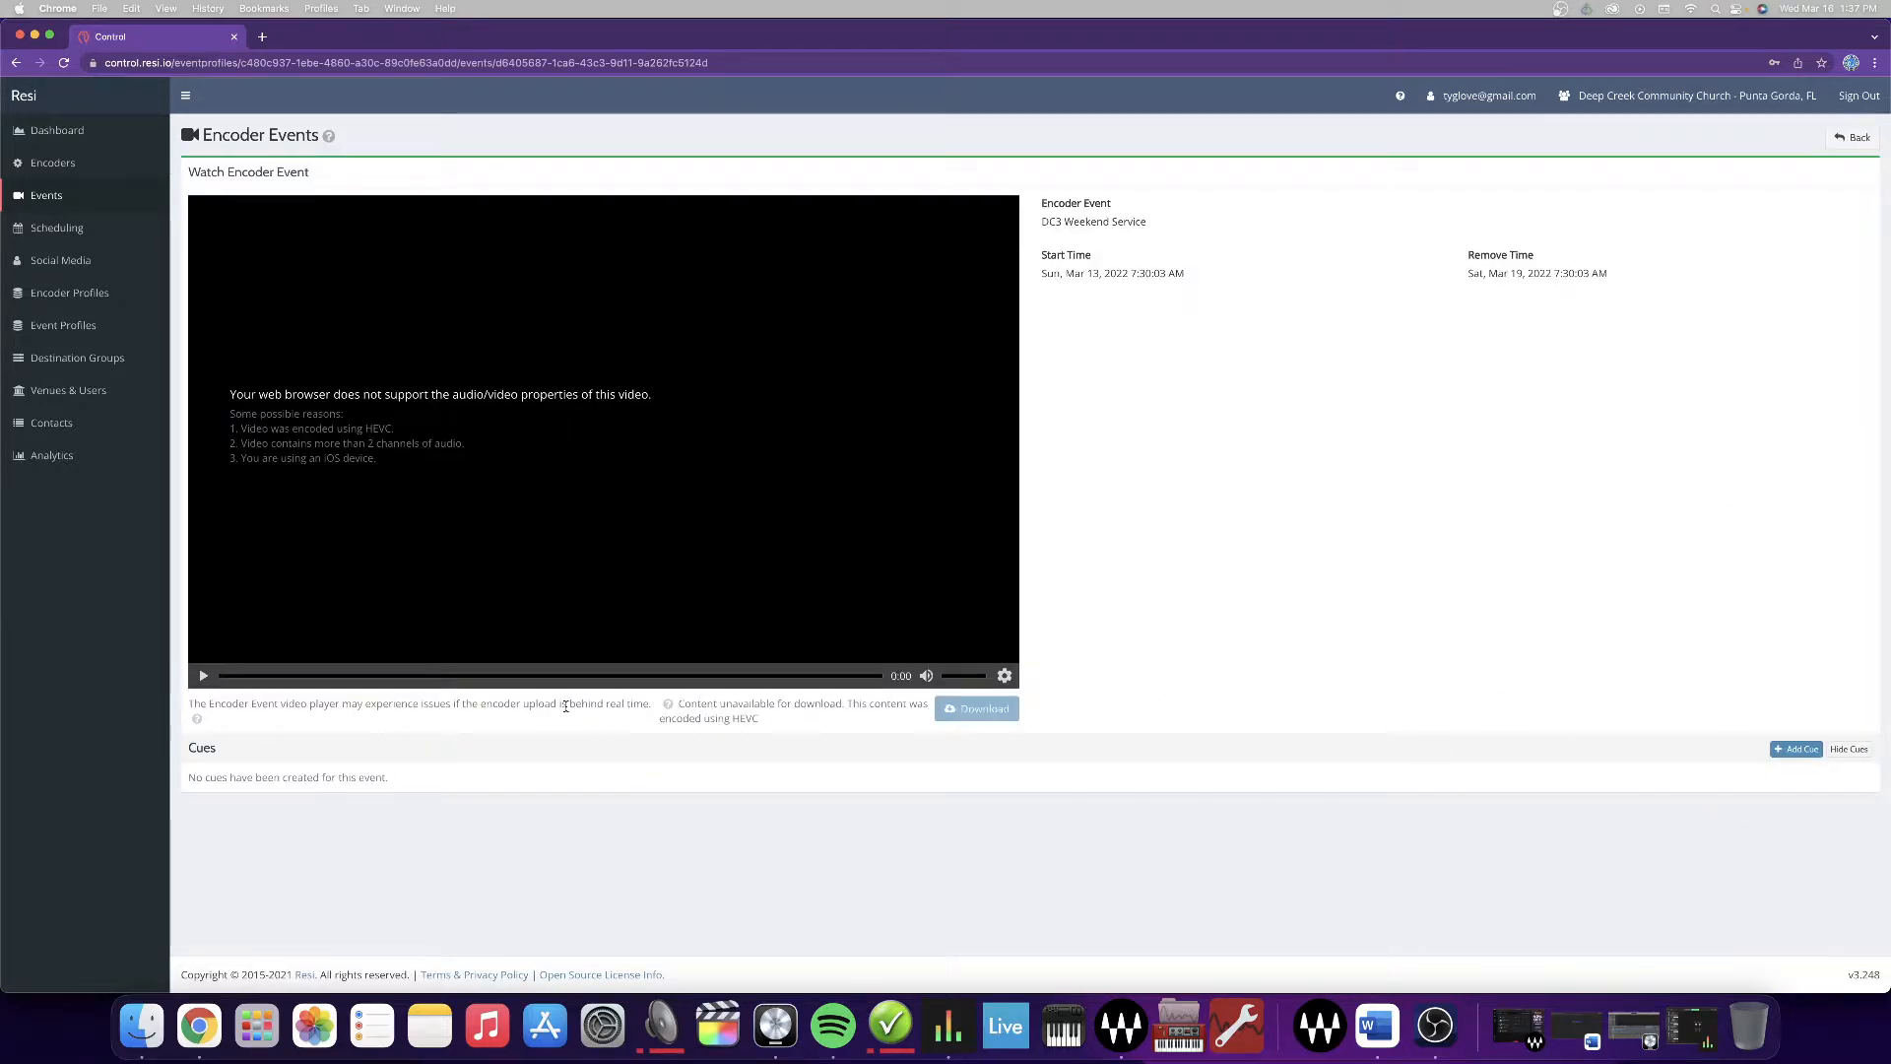
left_click(1796, 749)
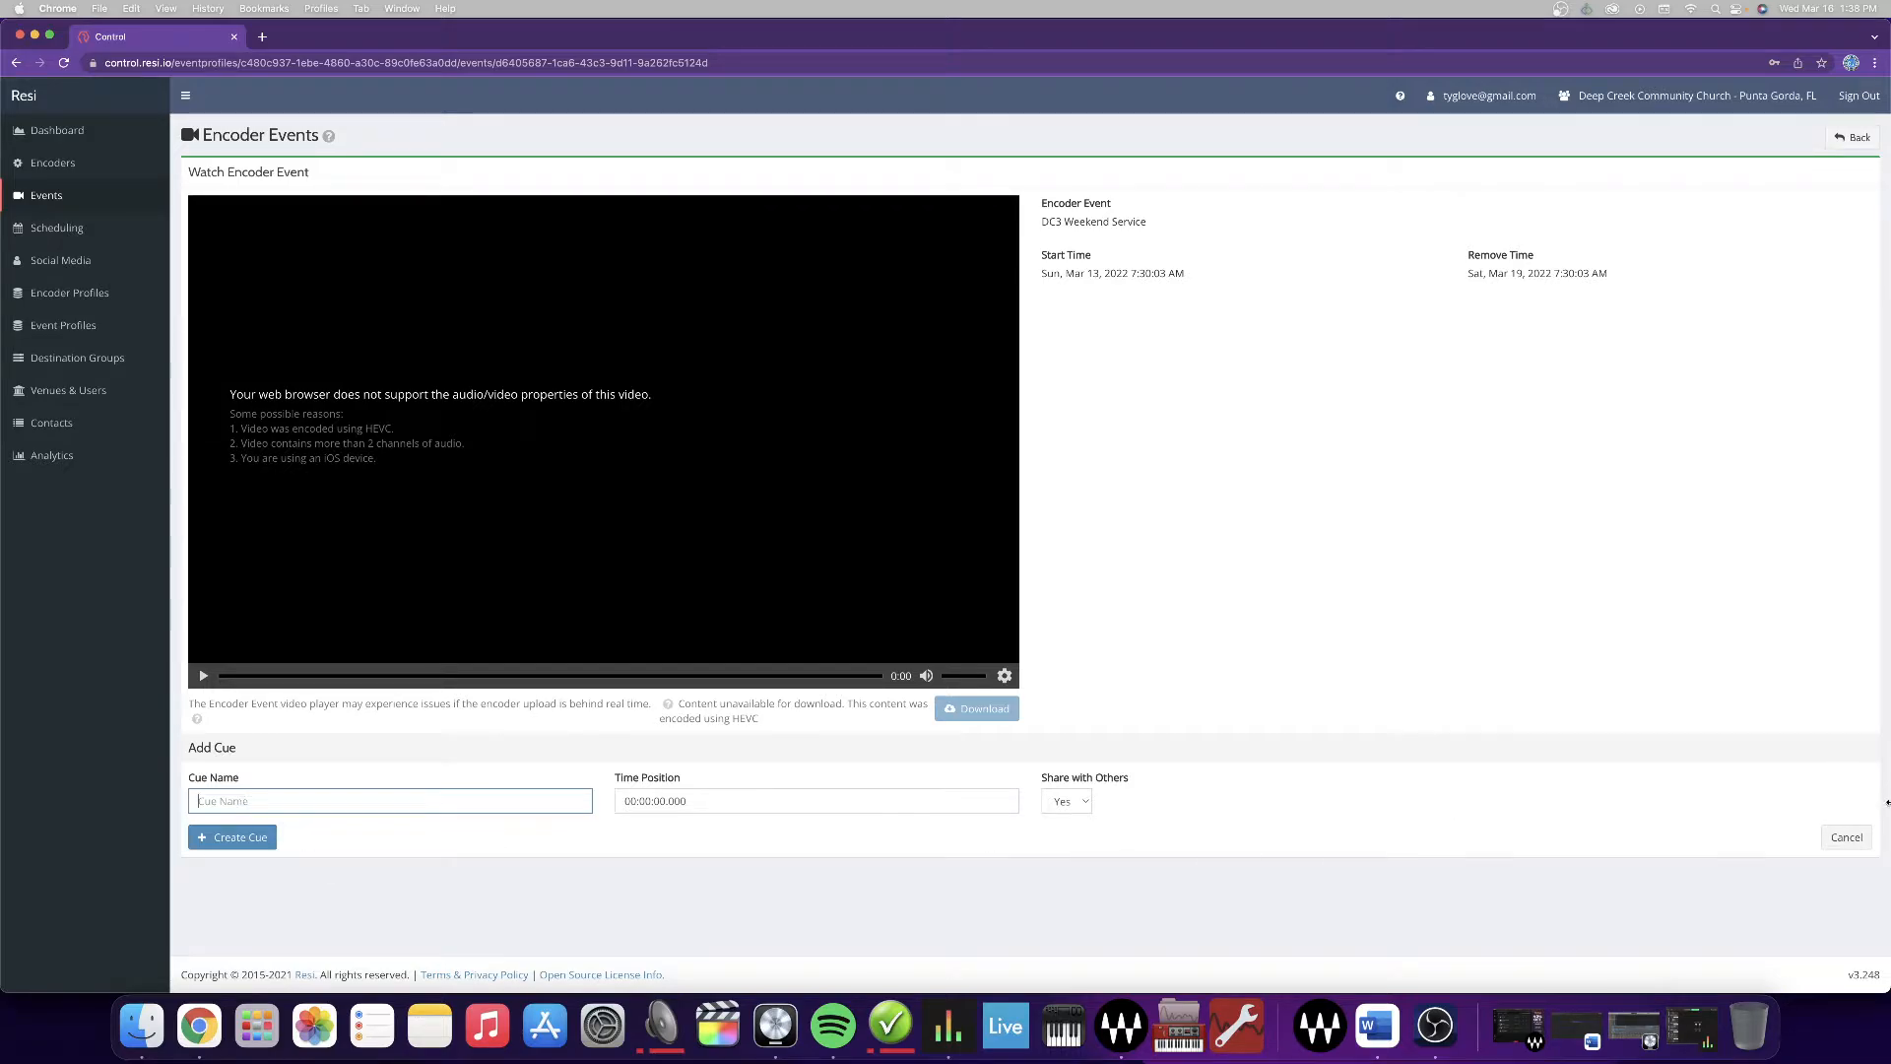
left_click(1847, 836)
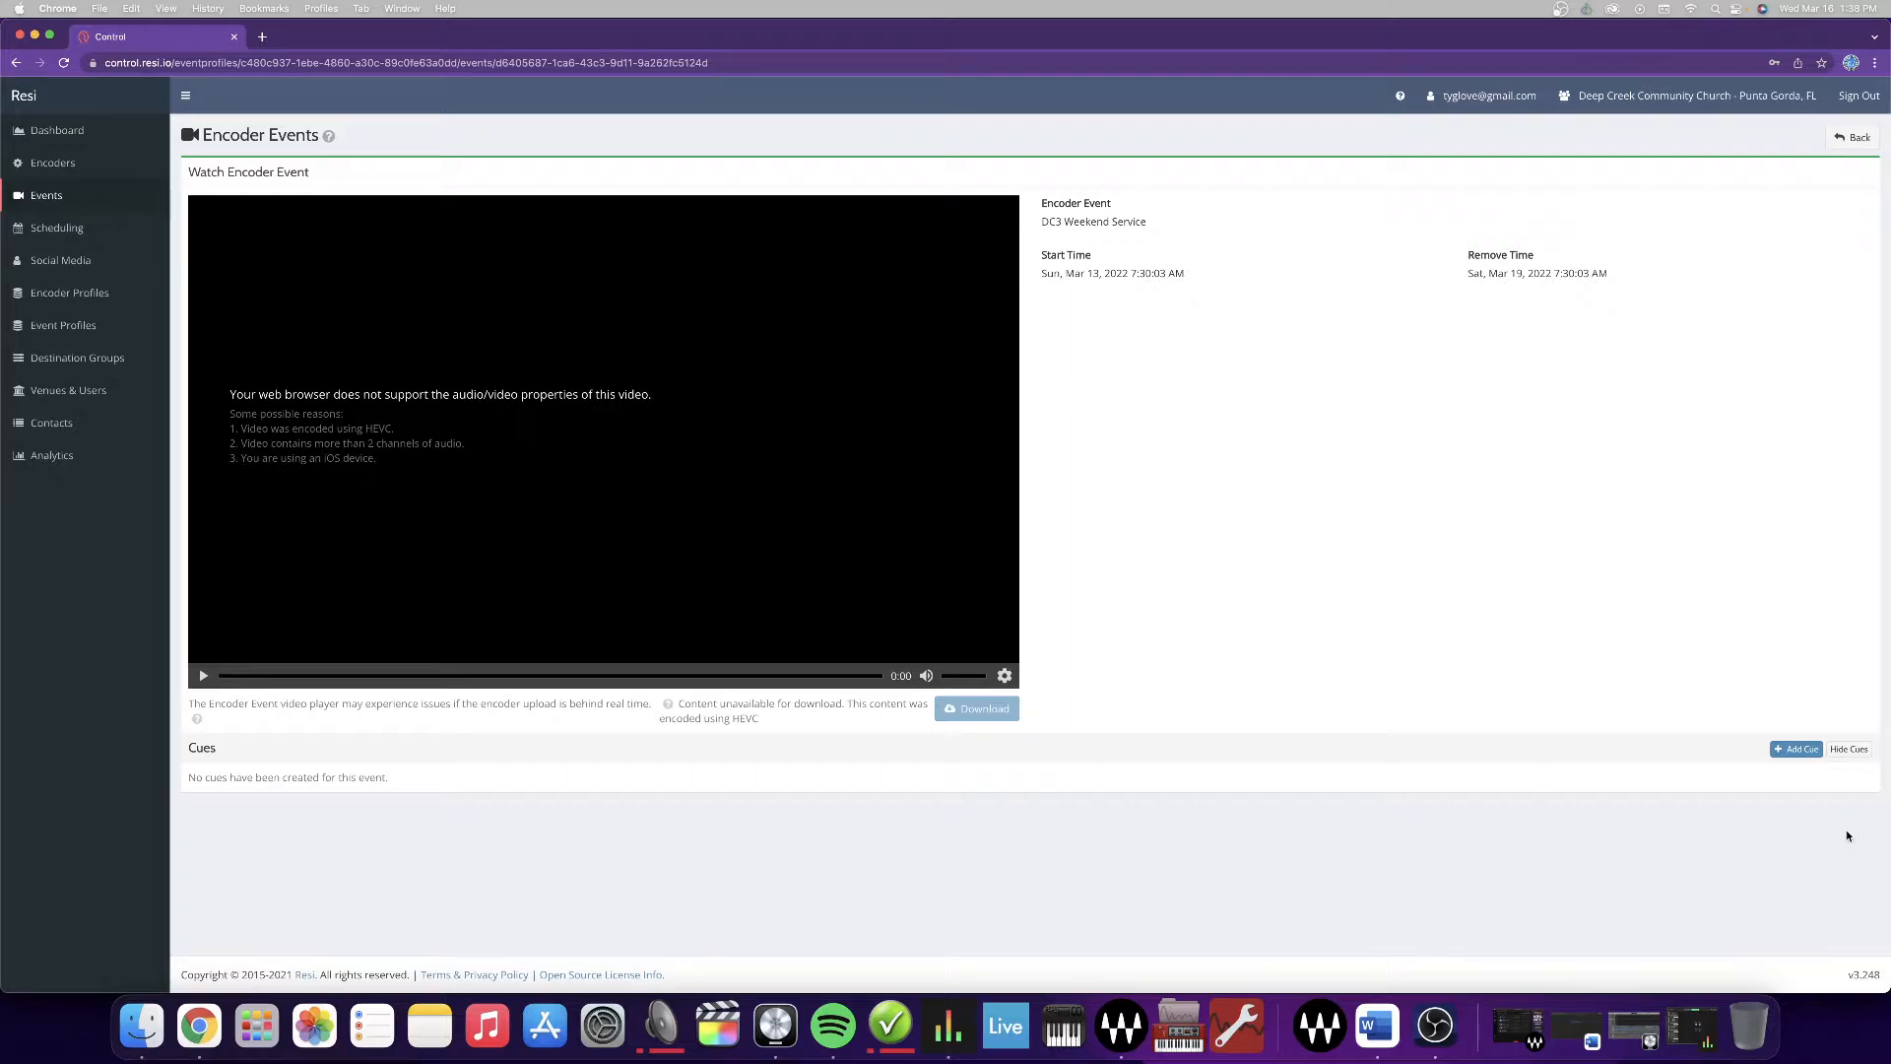
left_click(1849, 140)
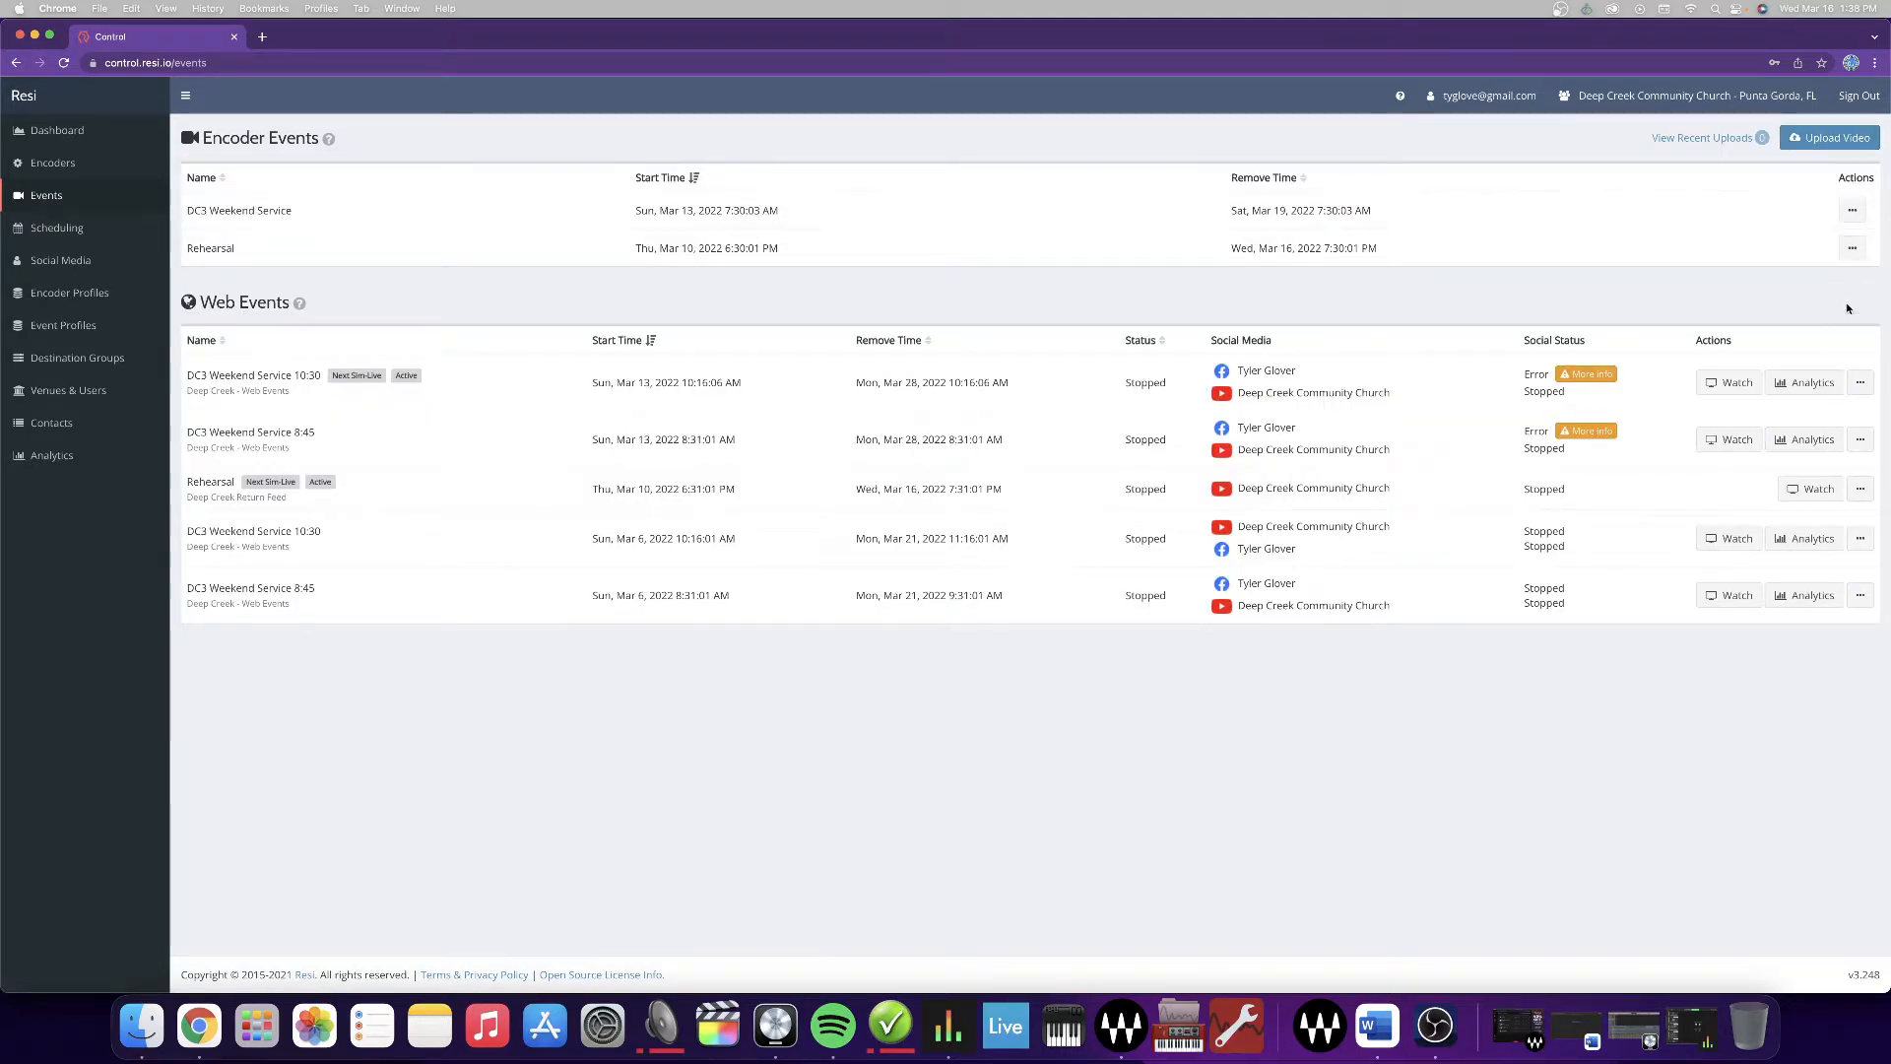
- Review the DC3 Weekend Service encoder event's details, including its name, encoder and encoder event profile, and return to the list
left_click(1852, 209)
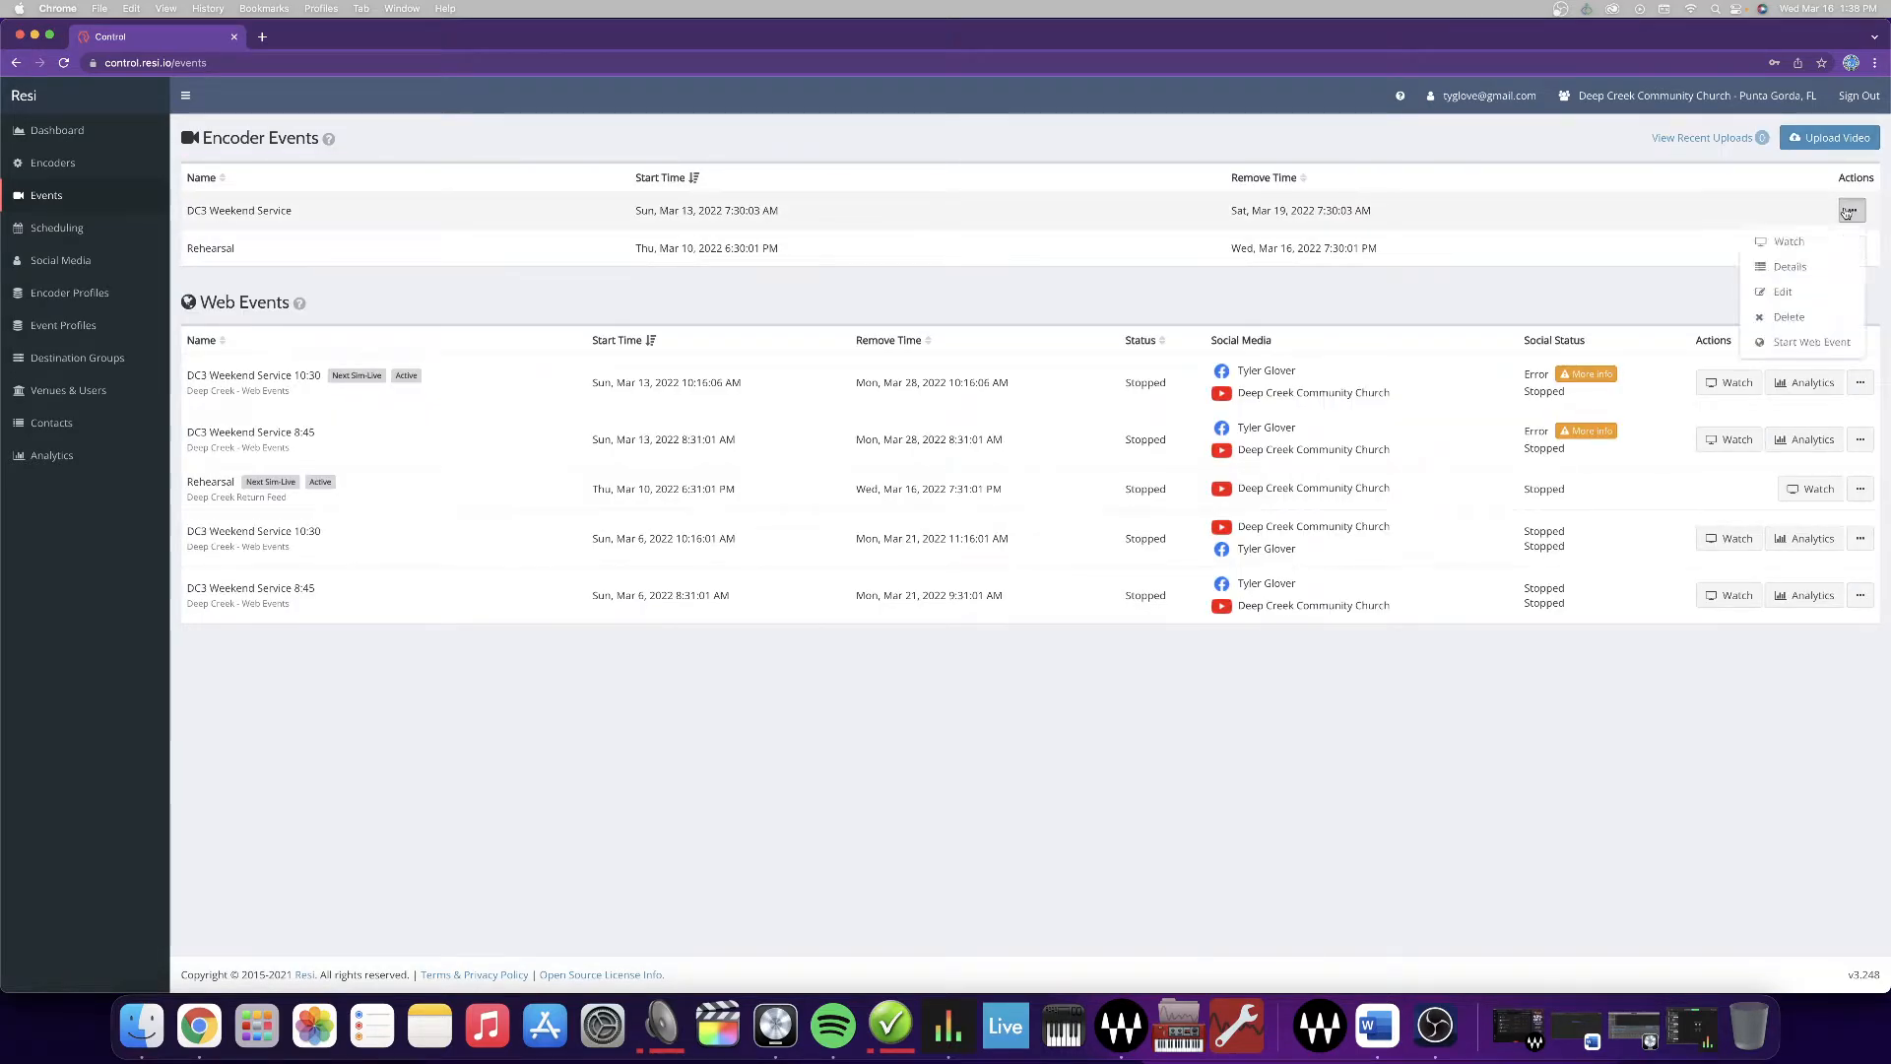
left_click(1794, 268)
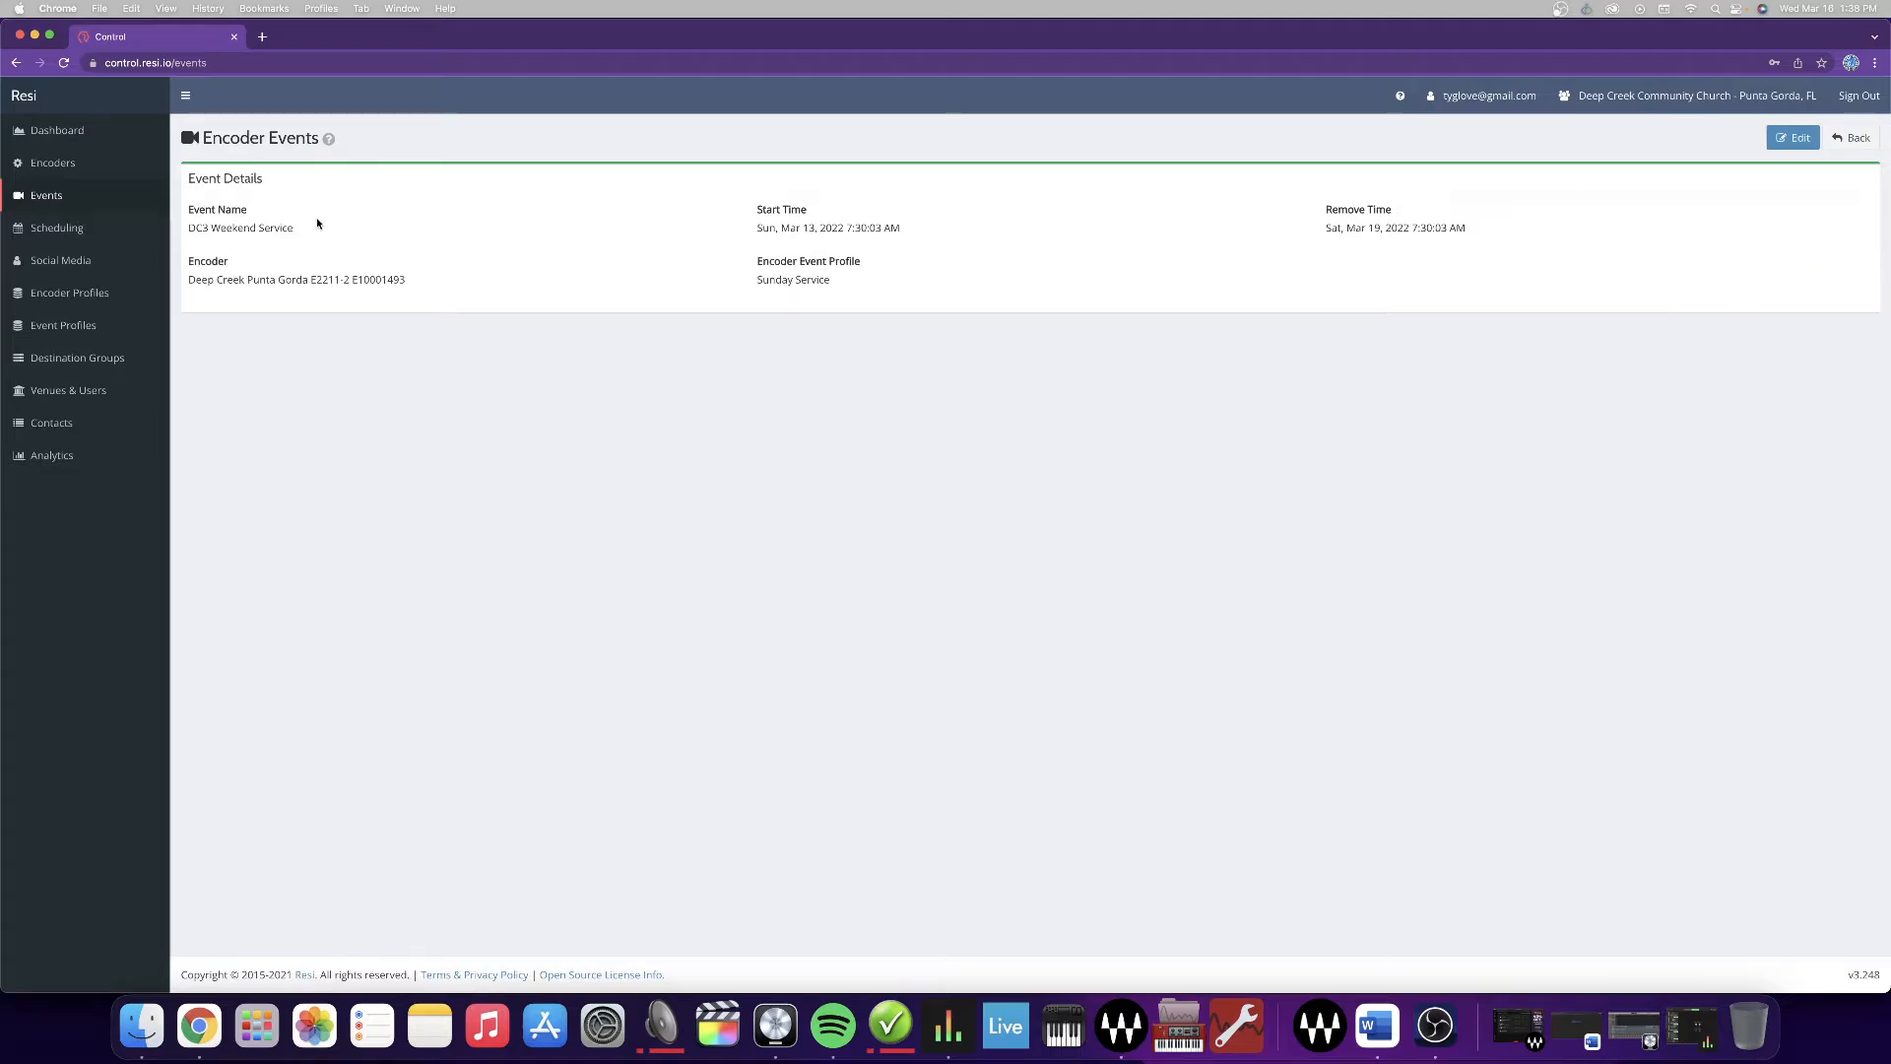
left_click_drag(196, 228, 547, 214)
left_click(546, 215)
mouse_move(196, 280)
left_mouse_down()
mouse_move(403, 280)
mouse_move(179, 283)
left_mouse_up()
left_click(411, 282)
left_click(193, 280)
left_click_drag(772, 279, 916, 290)
left_click(853, 279)
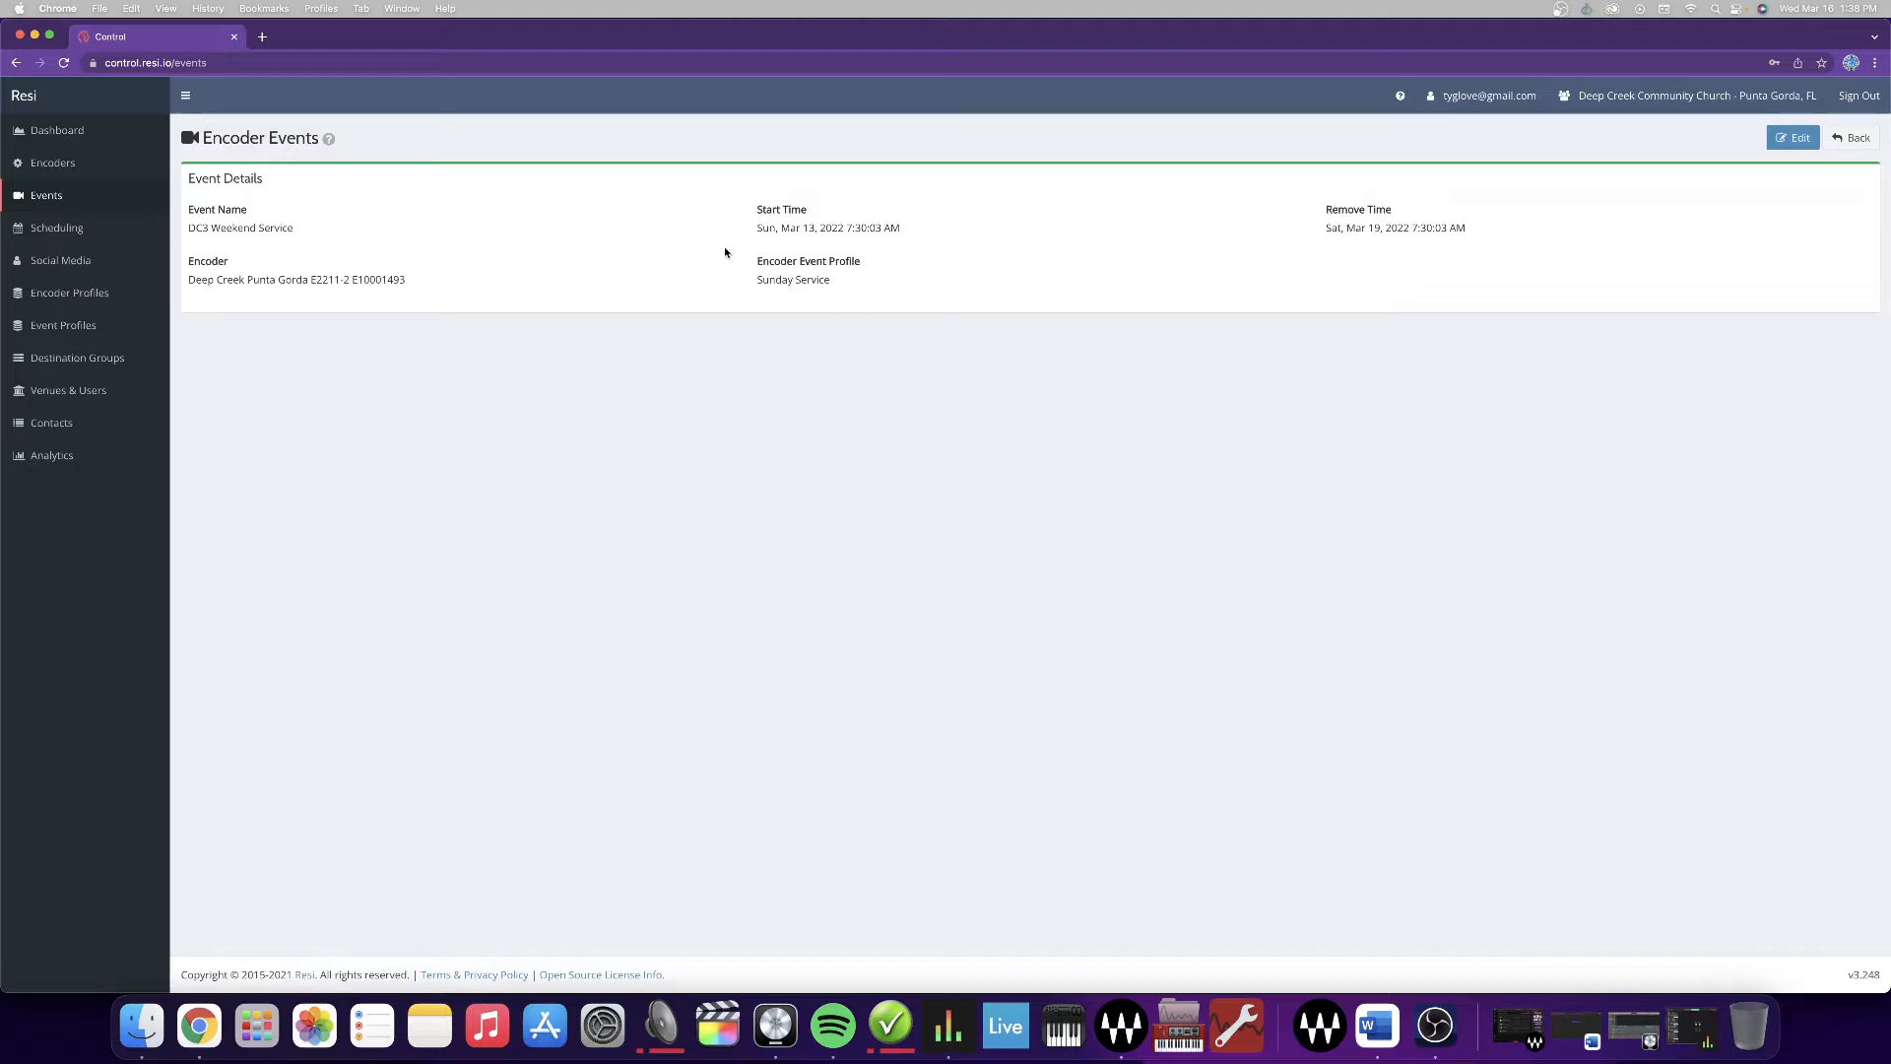
left_click(1853, 138)
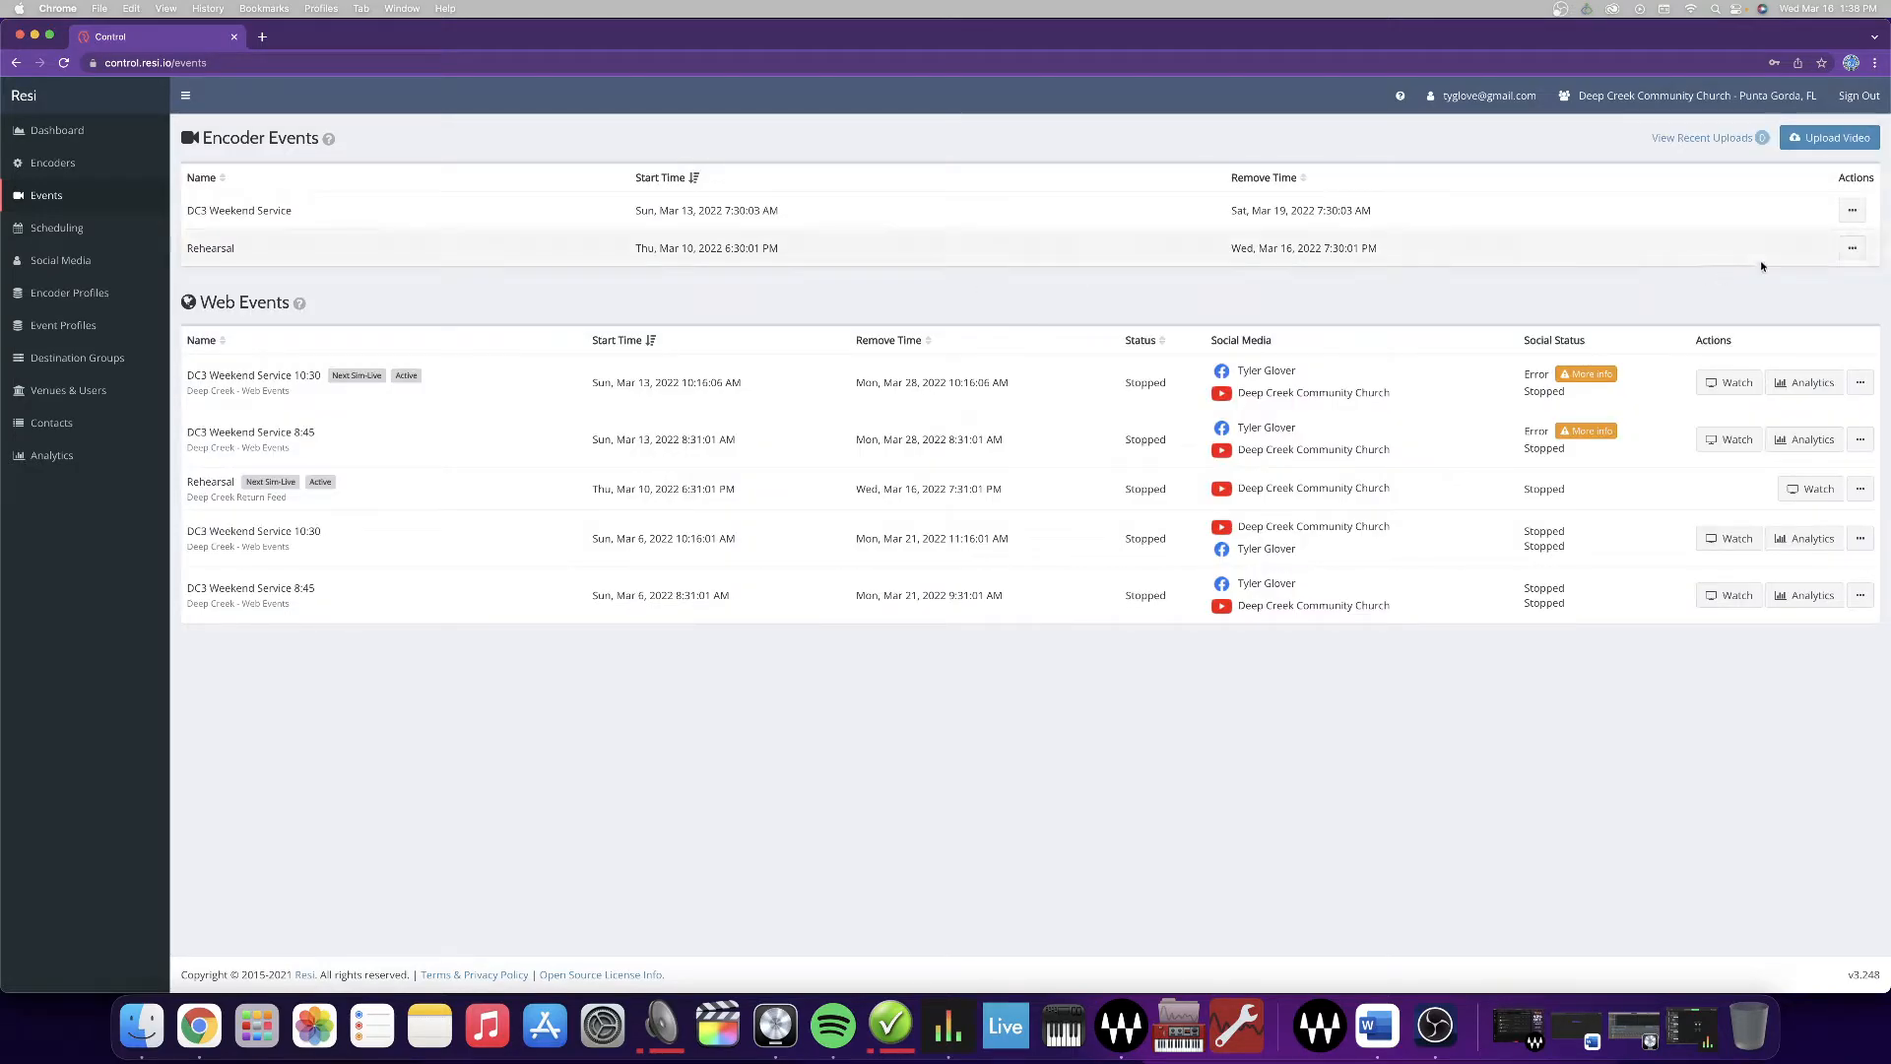
- Rename the DC3 Weekend Service encoder event to "DC3 3.13.22 Service" and save the change
left_click(1854, 215)
left_click(1817, 293)
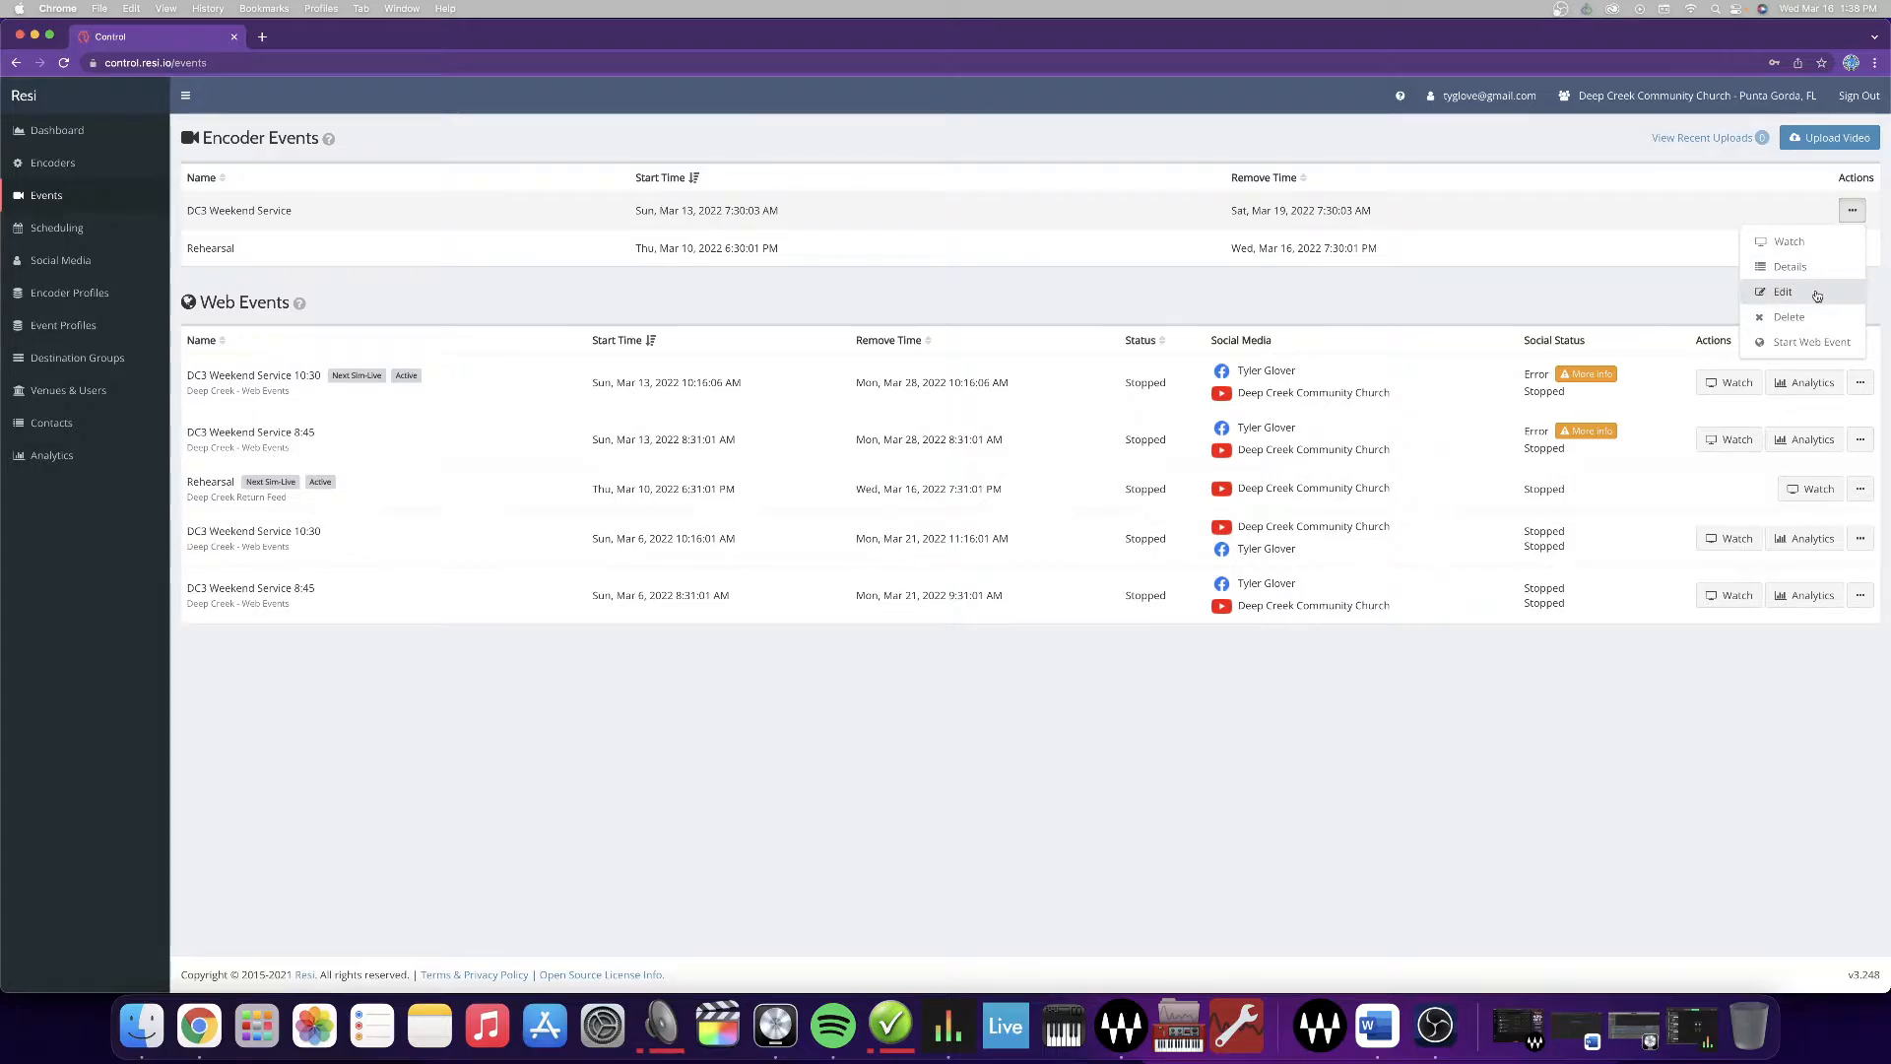
triple_click(355, 228)
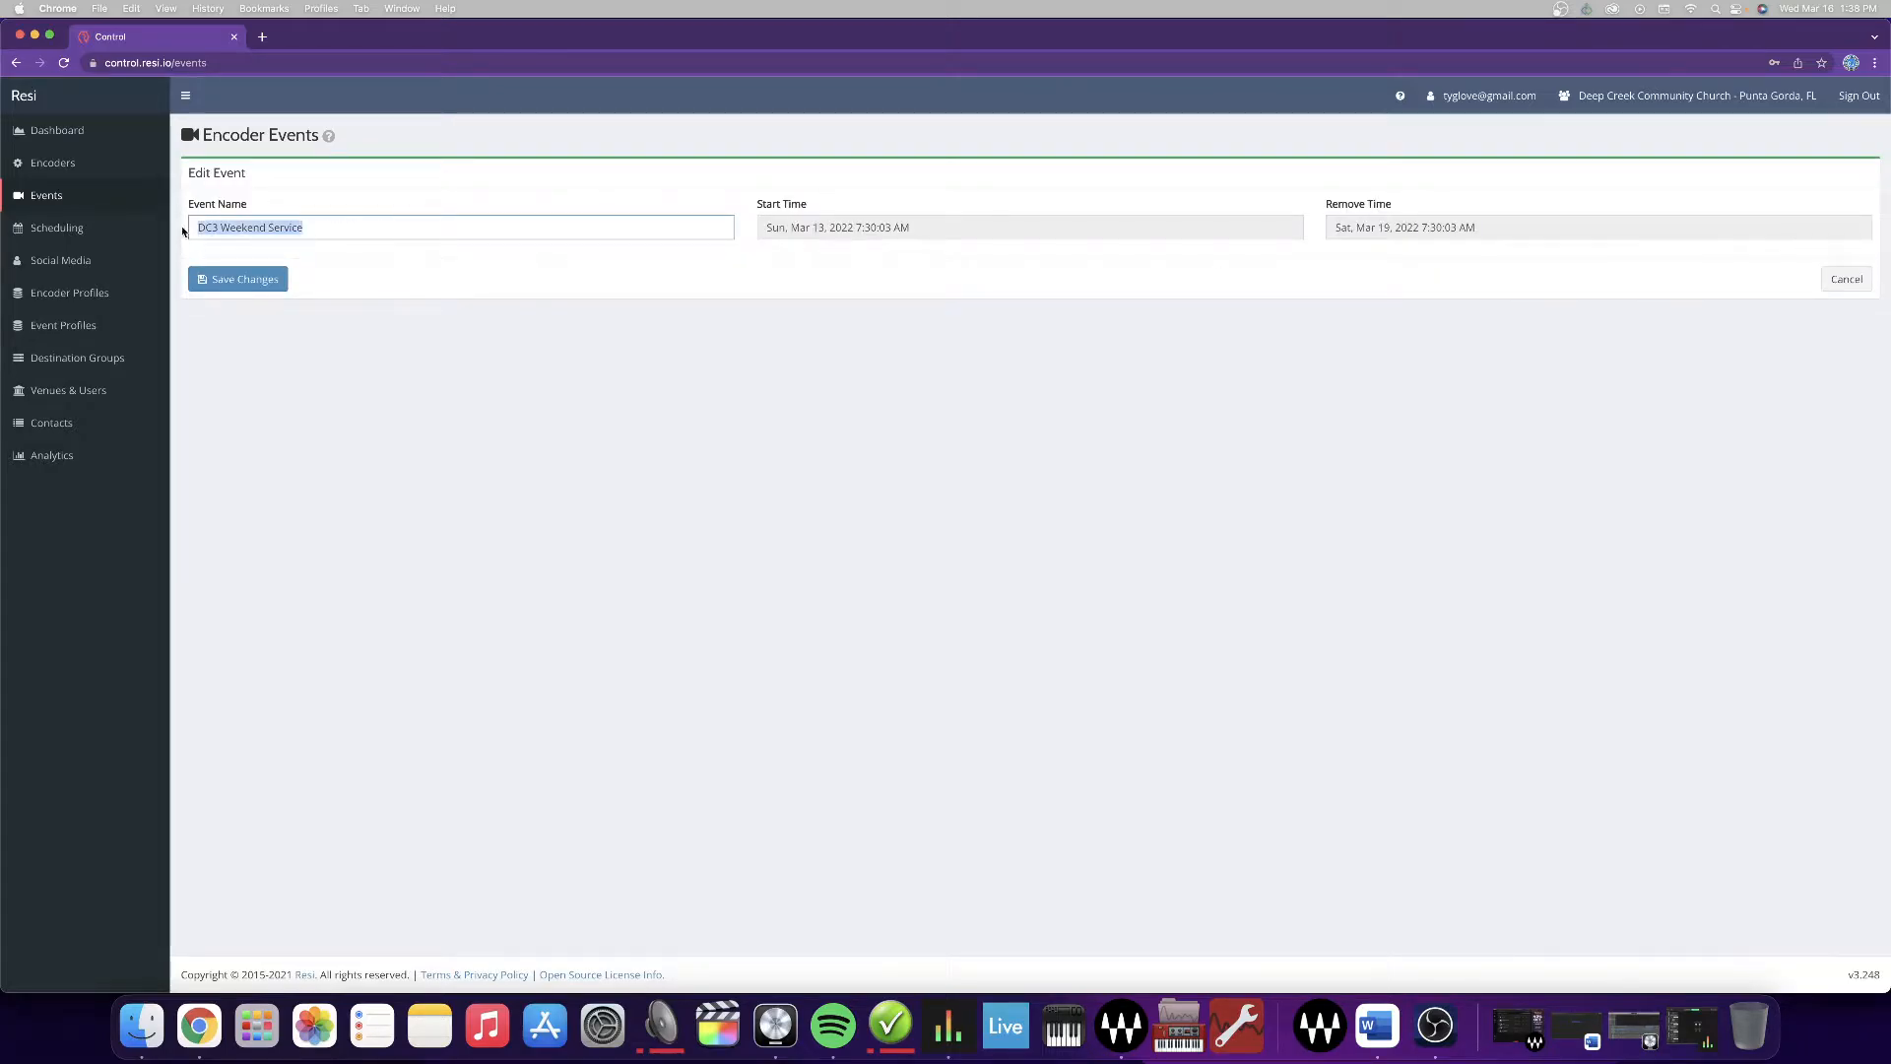
left_click(346, 232)
triple_click(347, 232)
left_click_drag(413, 230, 223, 228)
type("3 3.13")
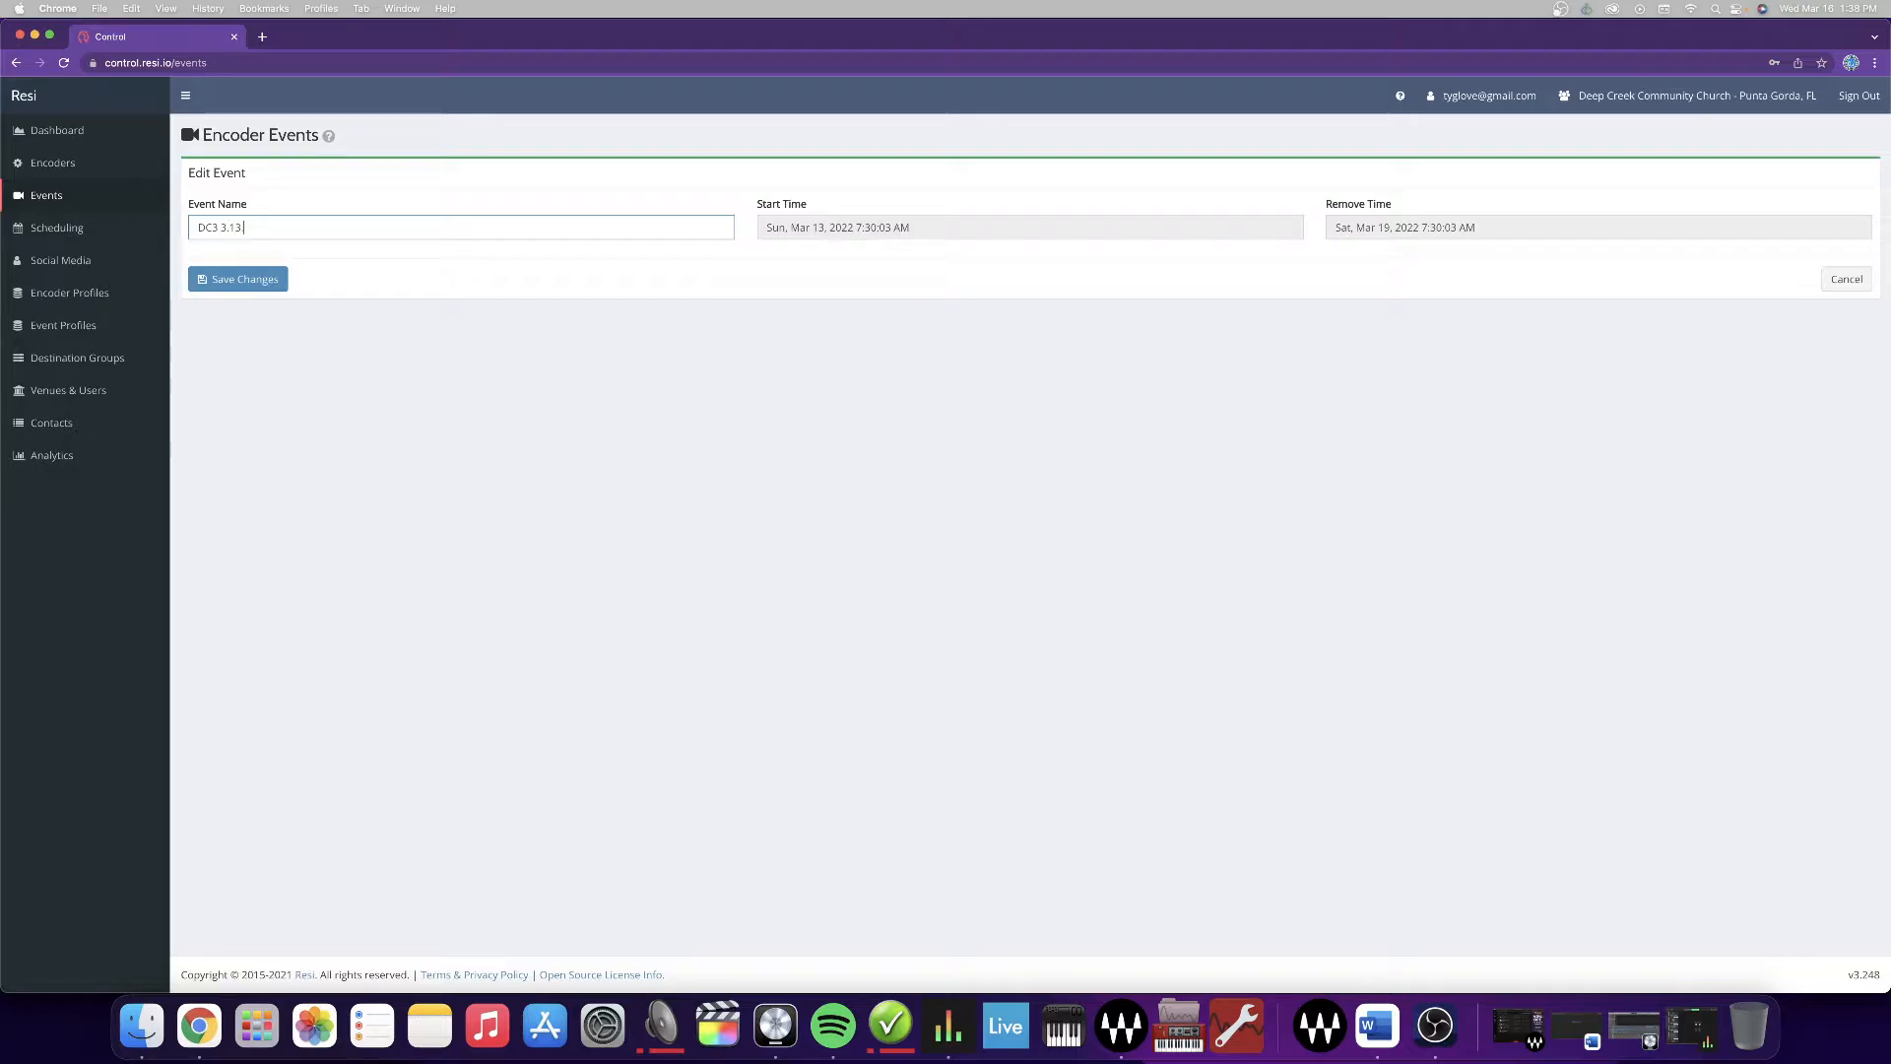
type(".22 Service")
key("Return")
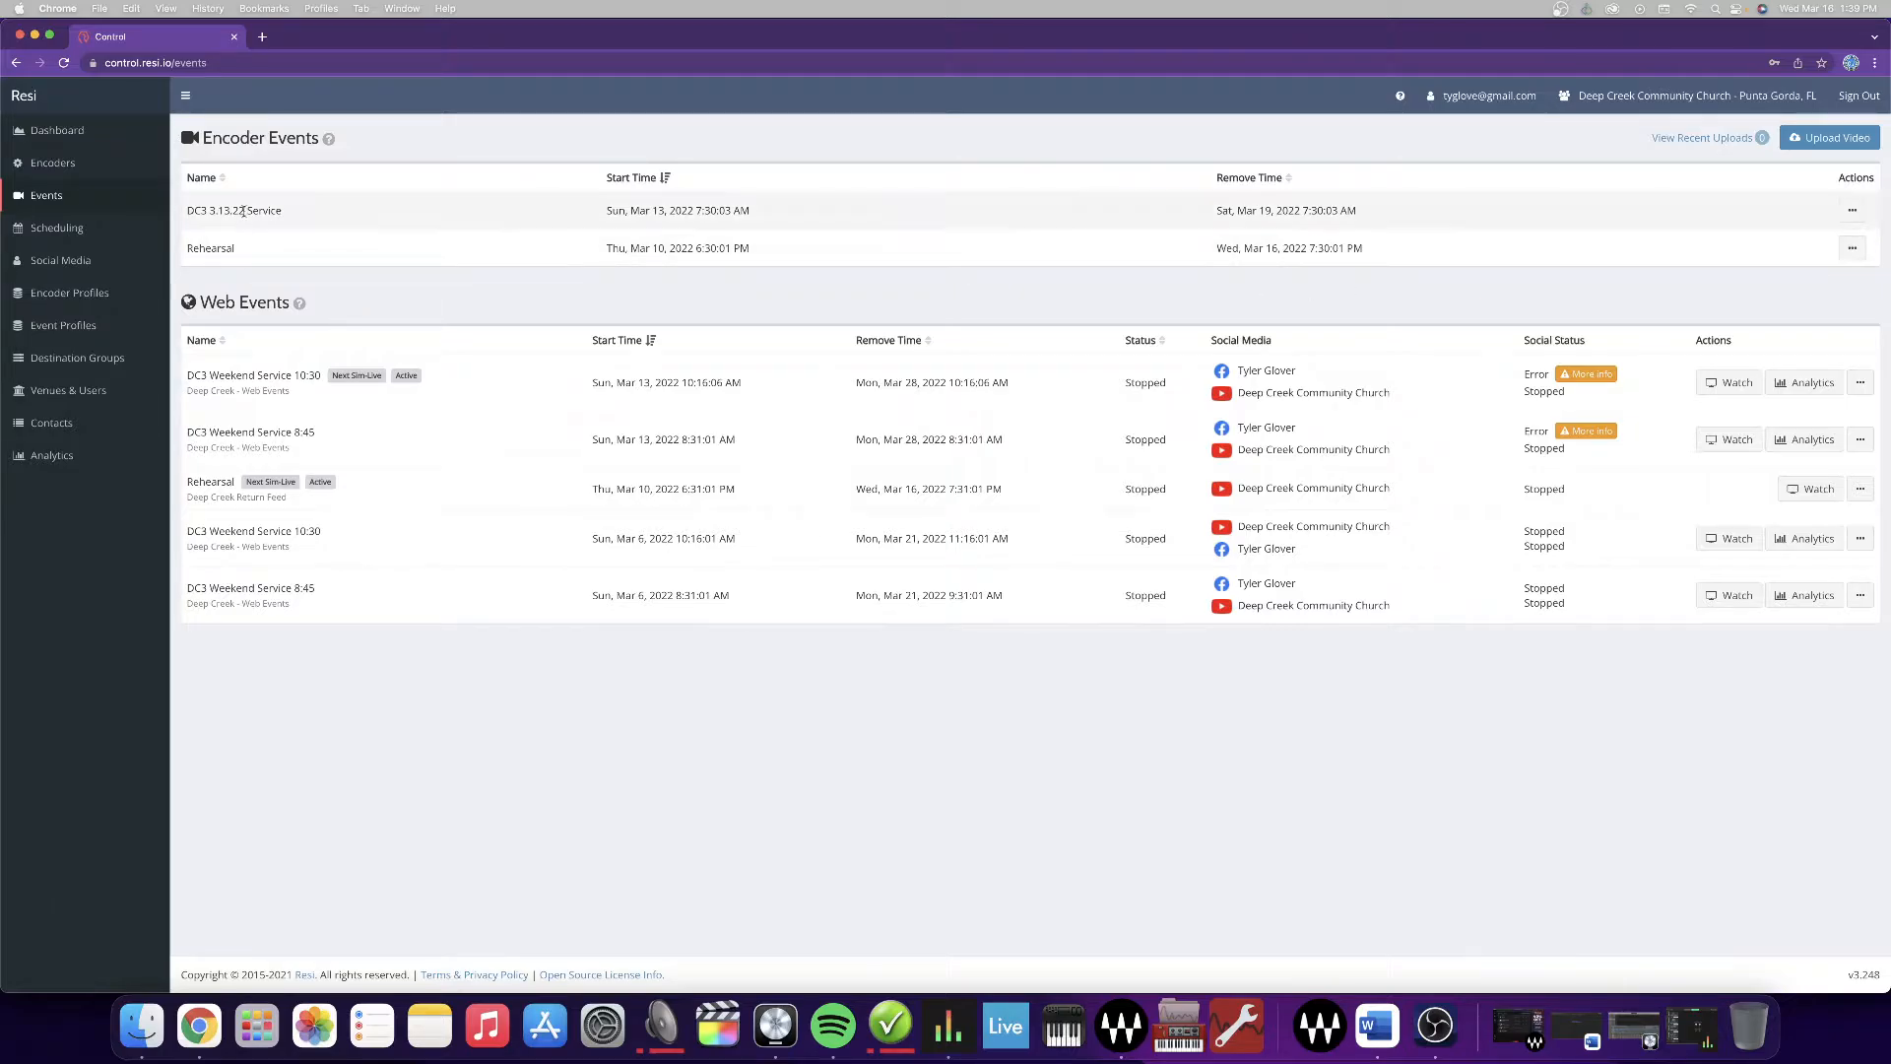
- Open the web event start form for DC3 3.13.22 Service and check the available web event profiles
left_click(1851, 209)
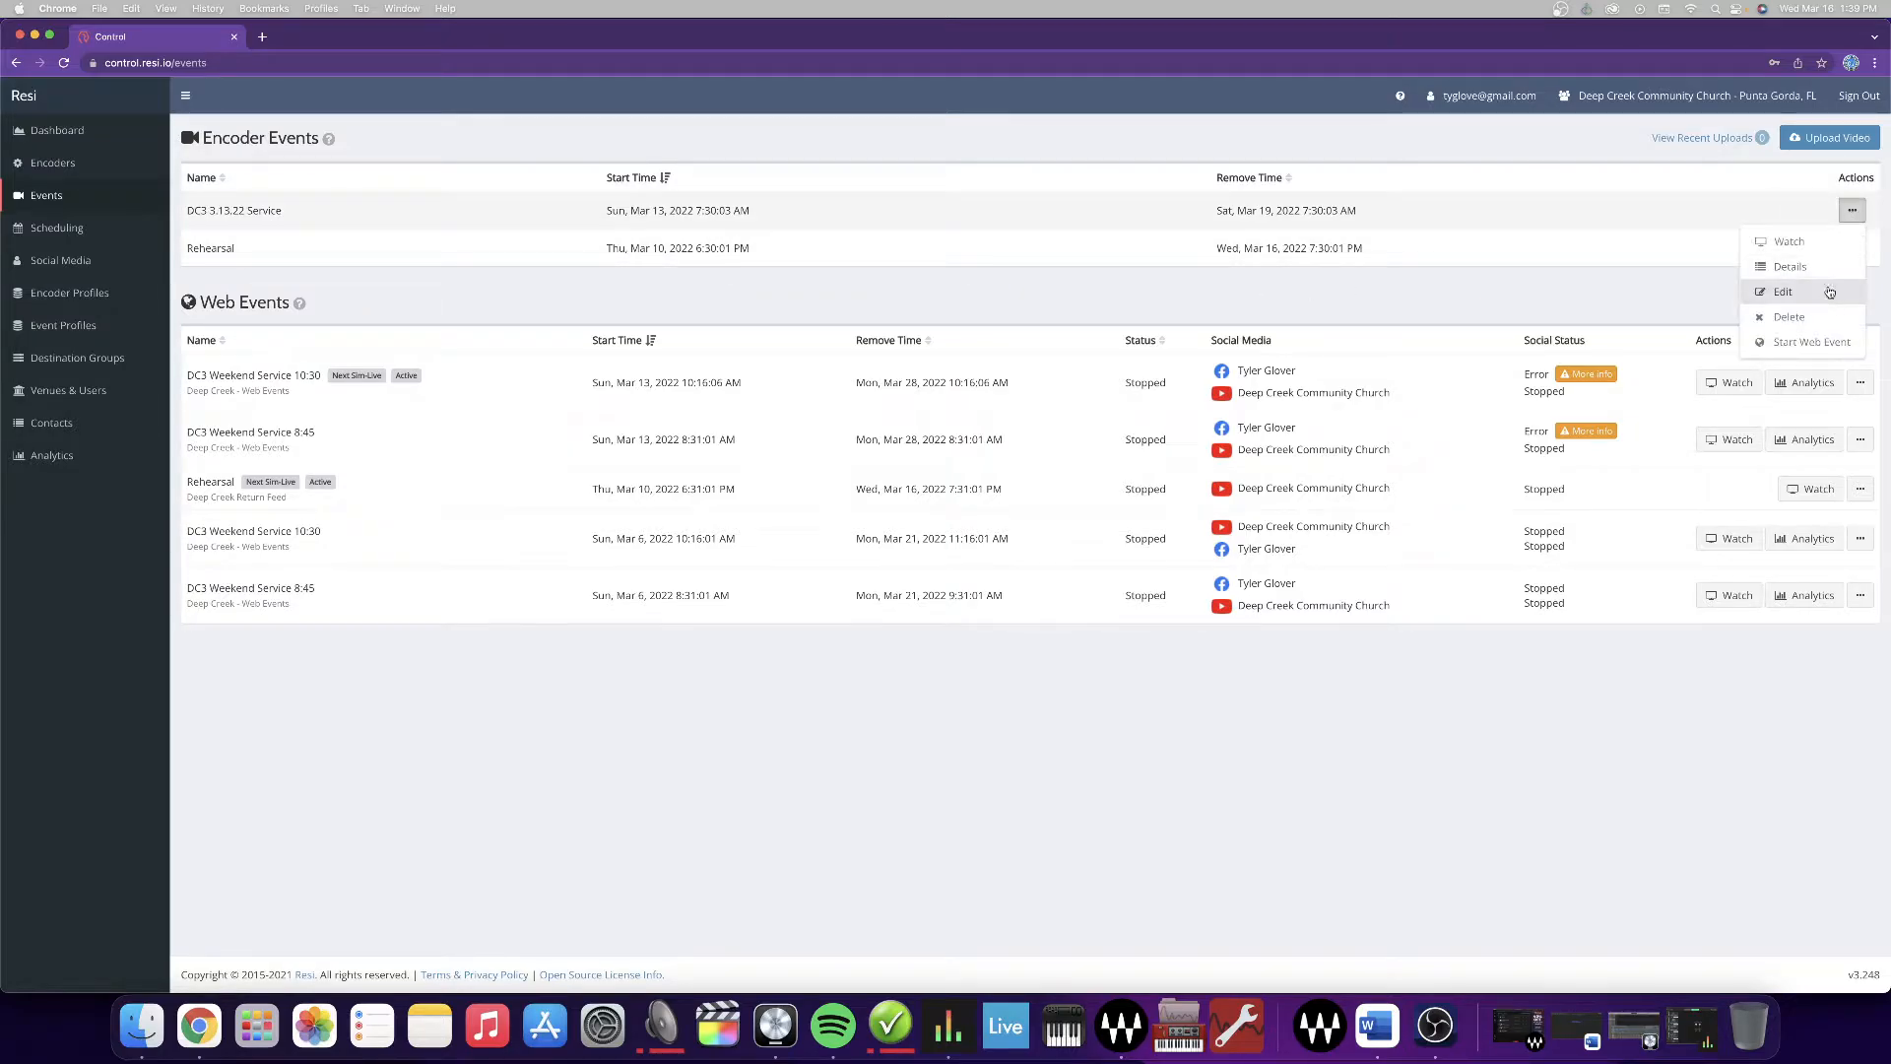
left_click(1795, 340)
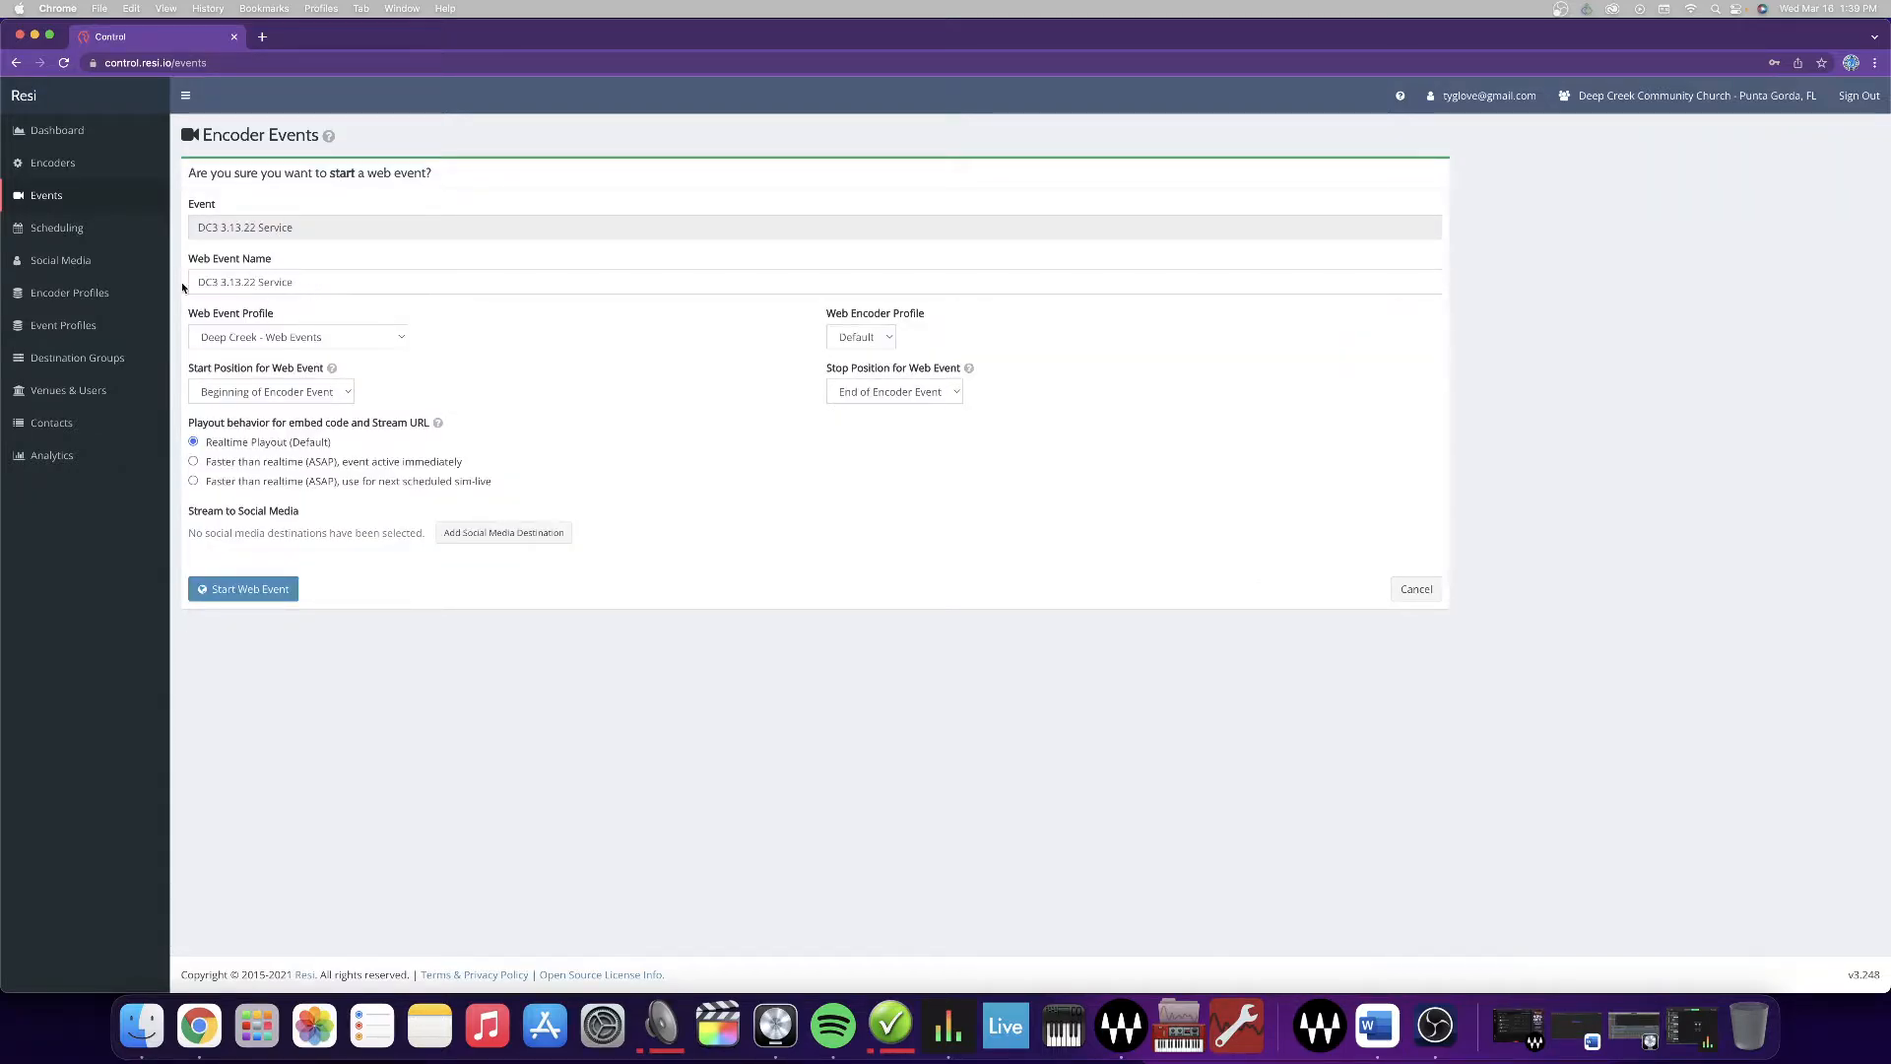
left_click(274, 338)
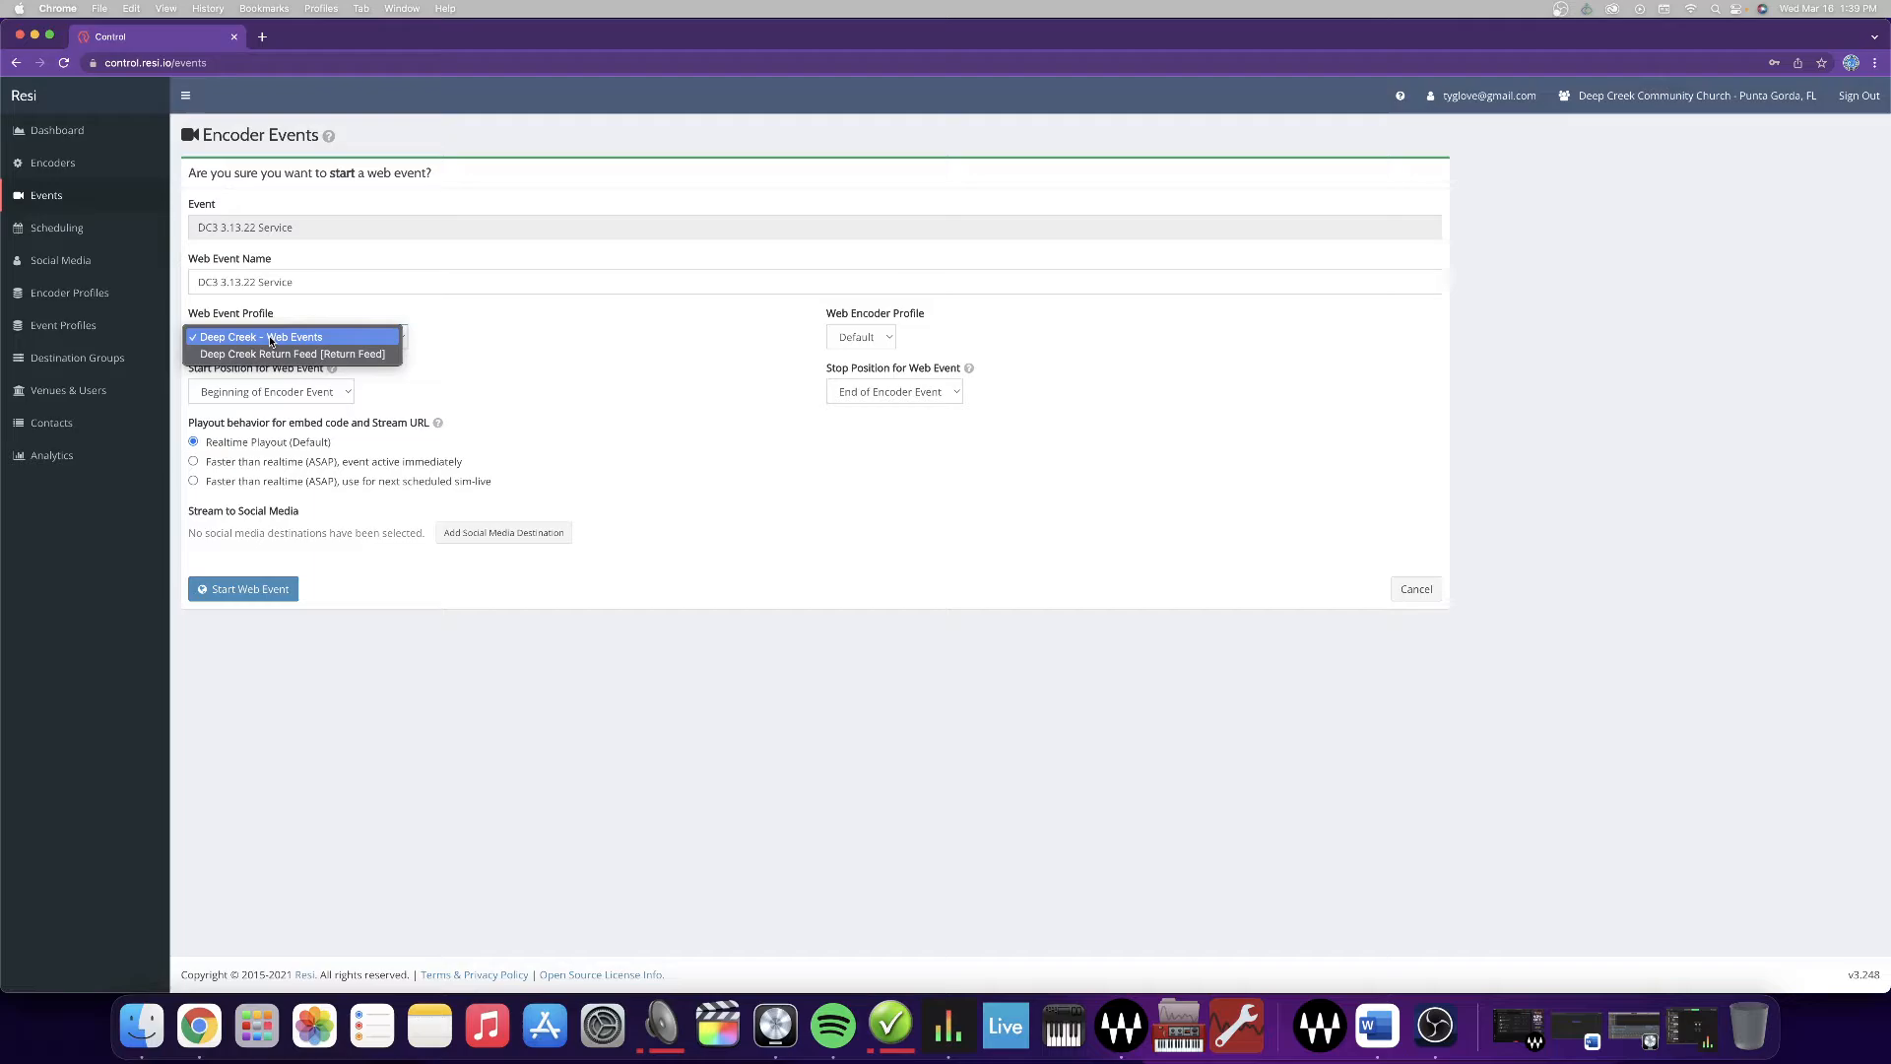
left_click(525, 336)
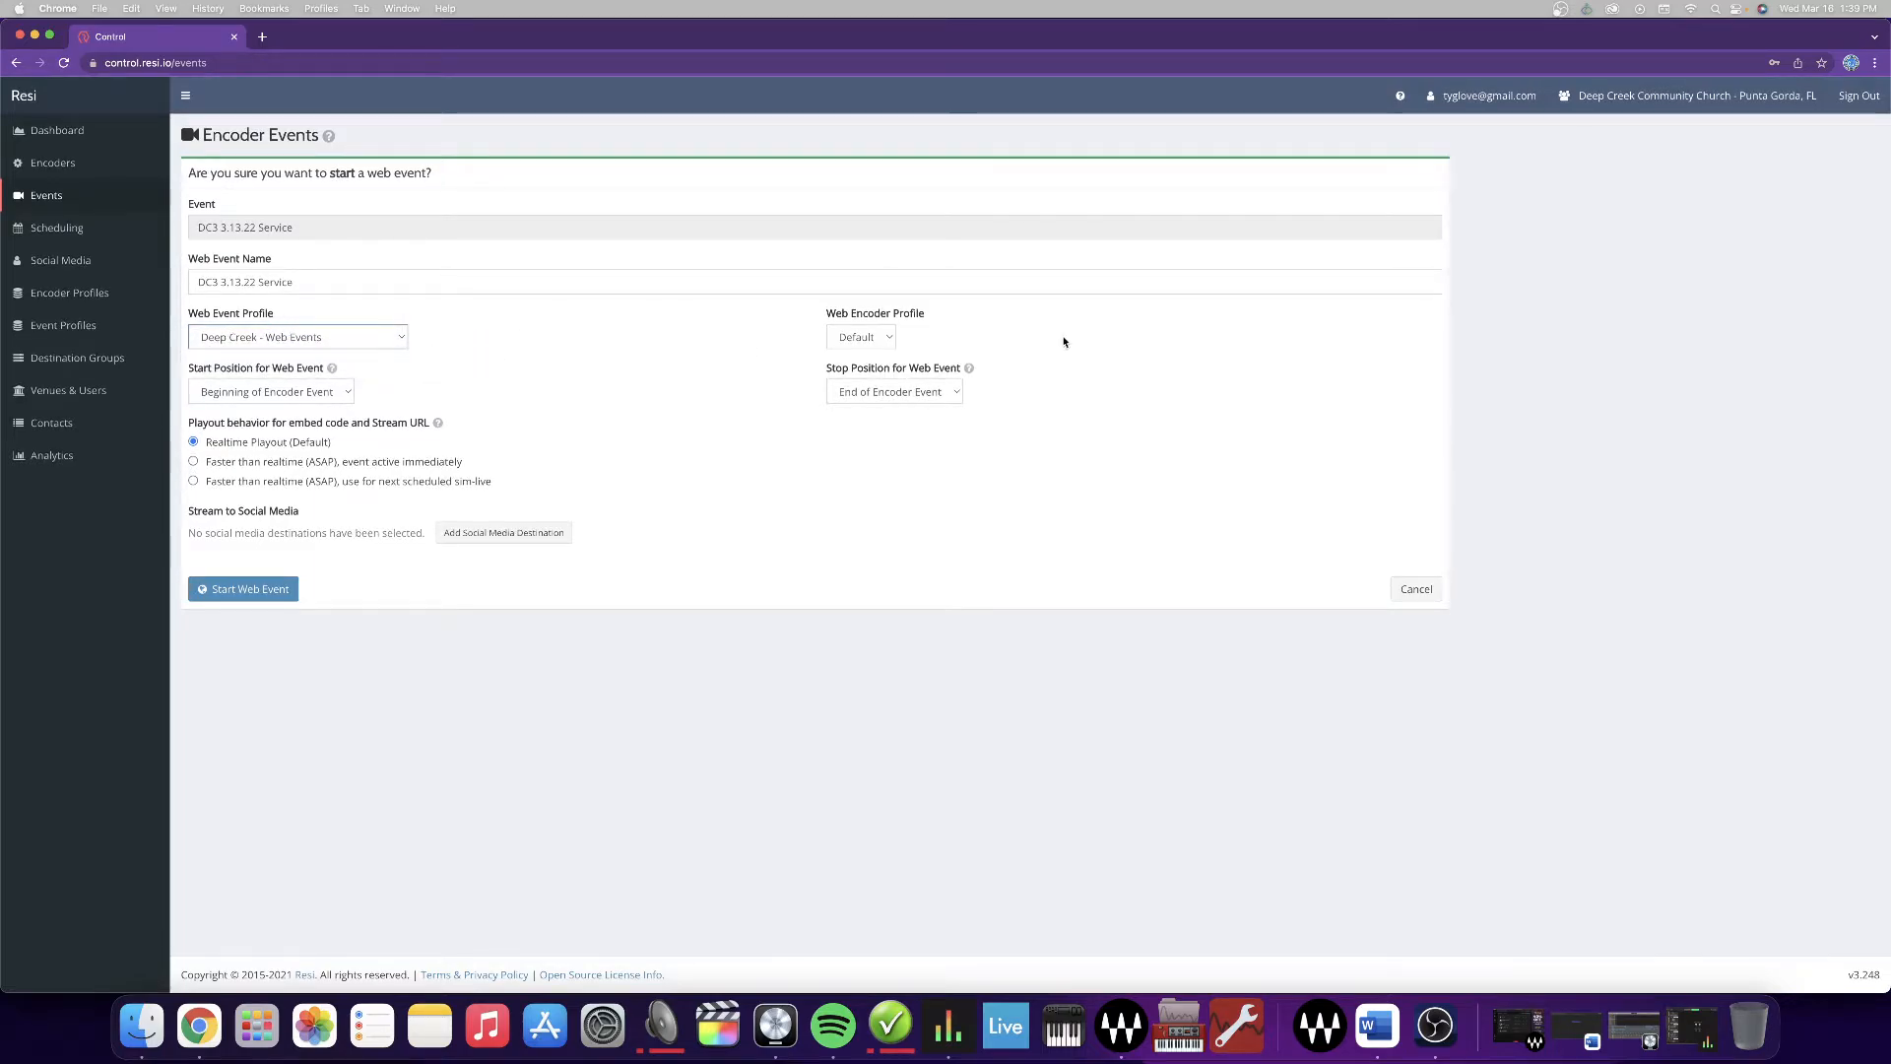
- Check the web encoder profile choices and the start and stop position options for the web event
left_click(865, 343)
left_click(865, 343)
left_click(250, 395)
left_click(343, 394)
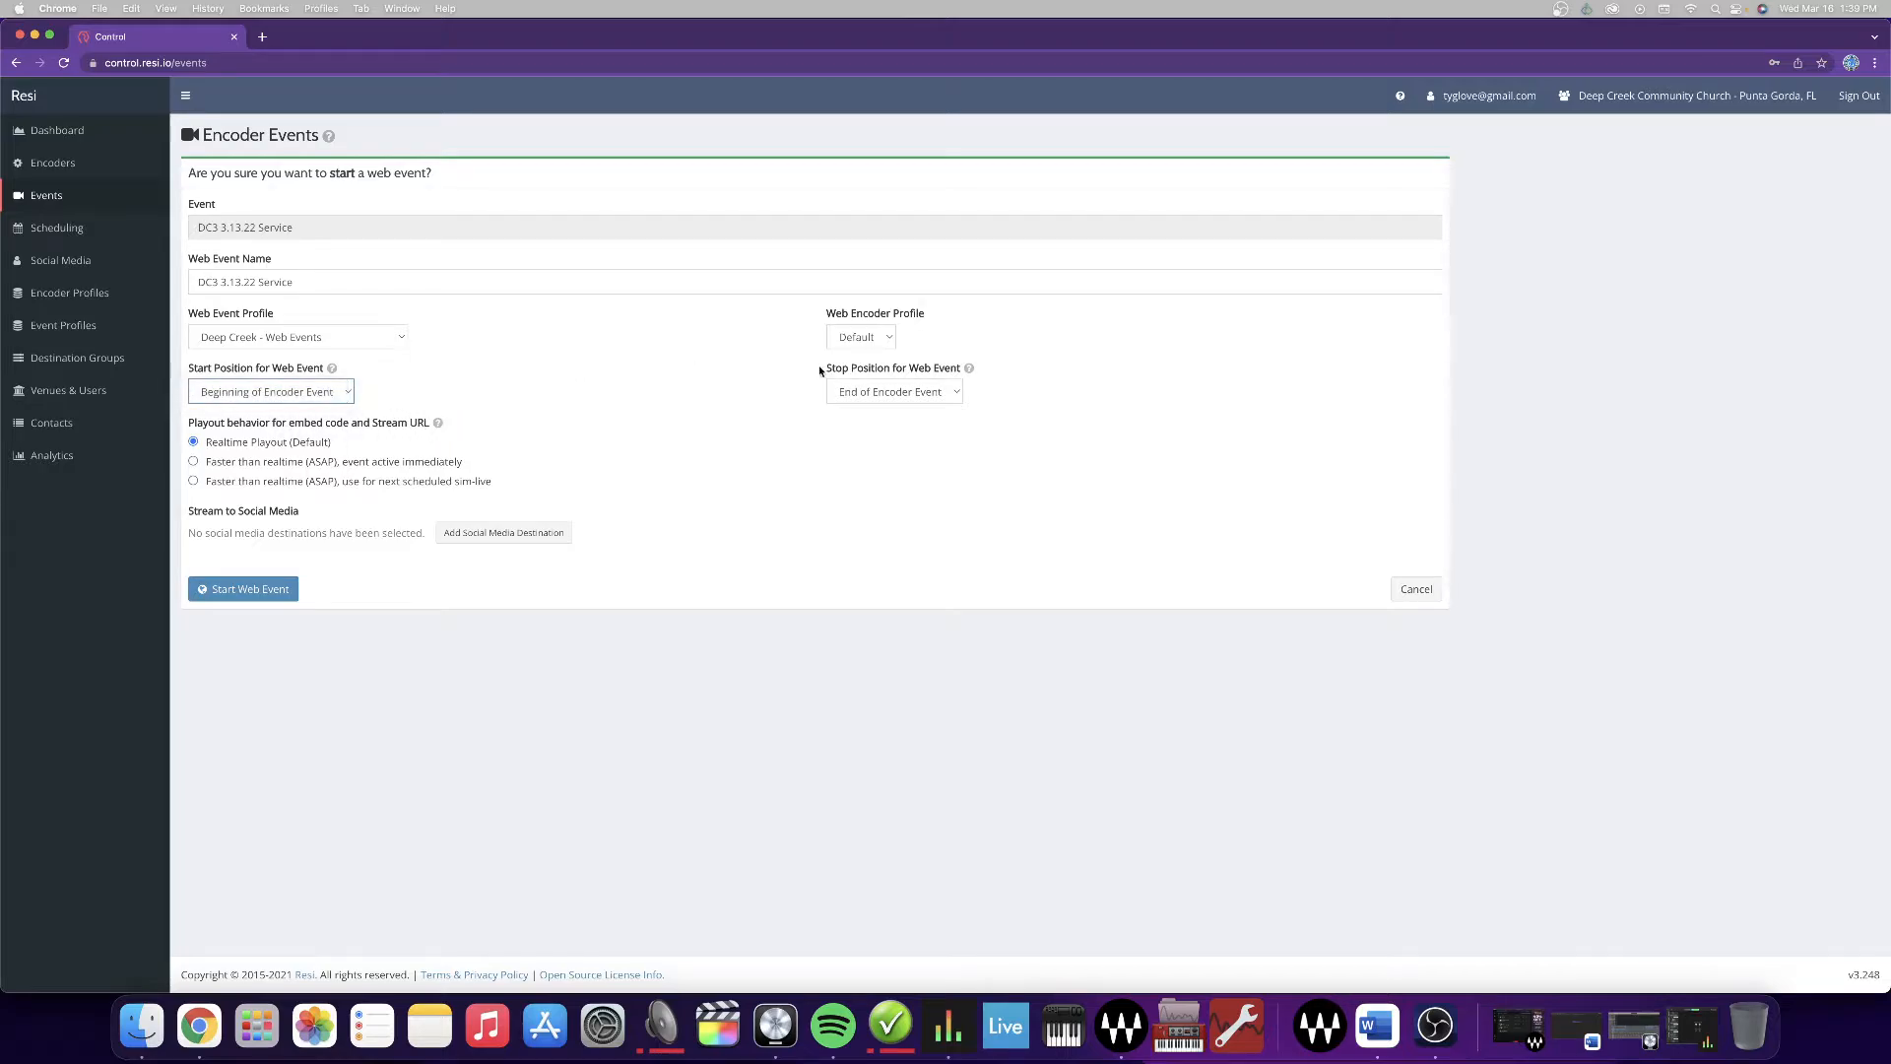
left_click(931, 393)
left_click(693, 469)
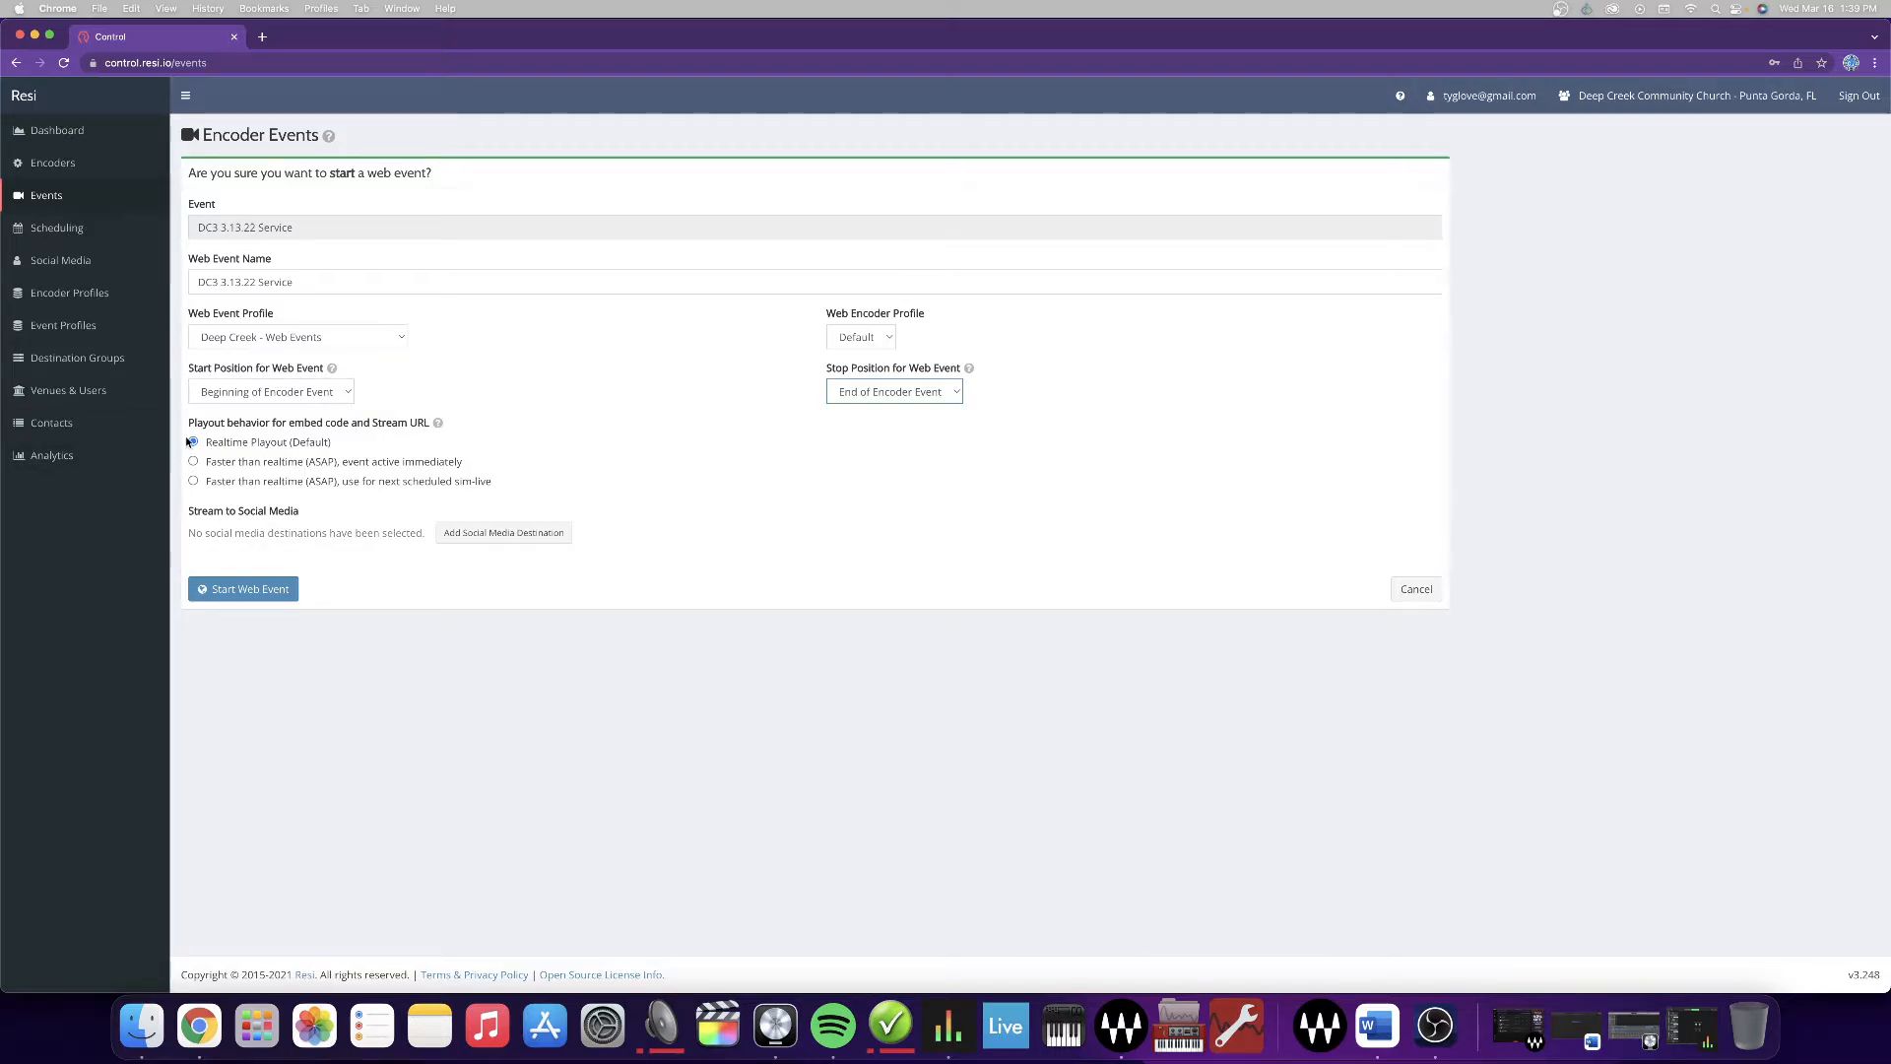
- Examine the playout behavior options and their help note, and return to the Events page without starting the web event
left_click_drag(338, 441, 185, 441)
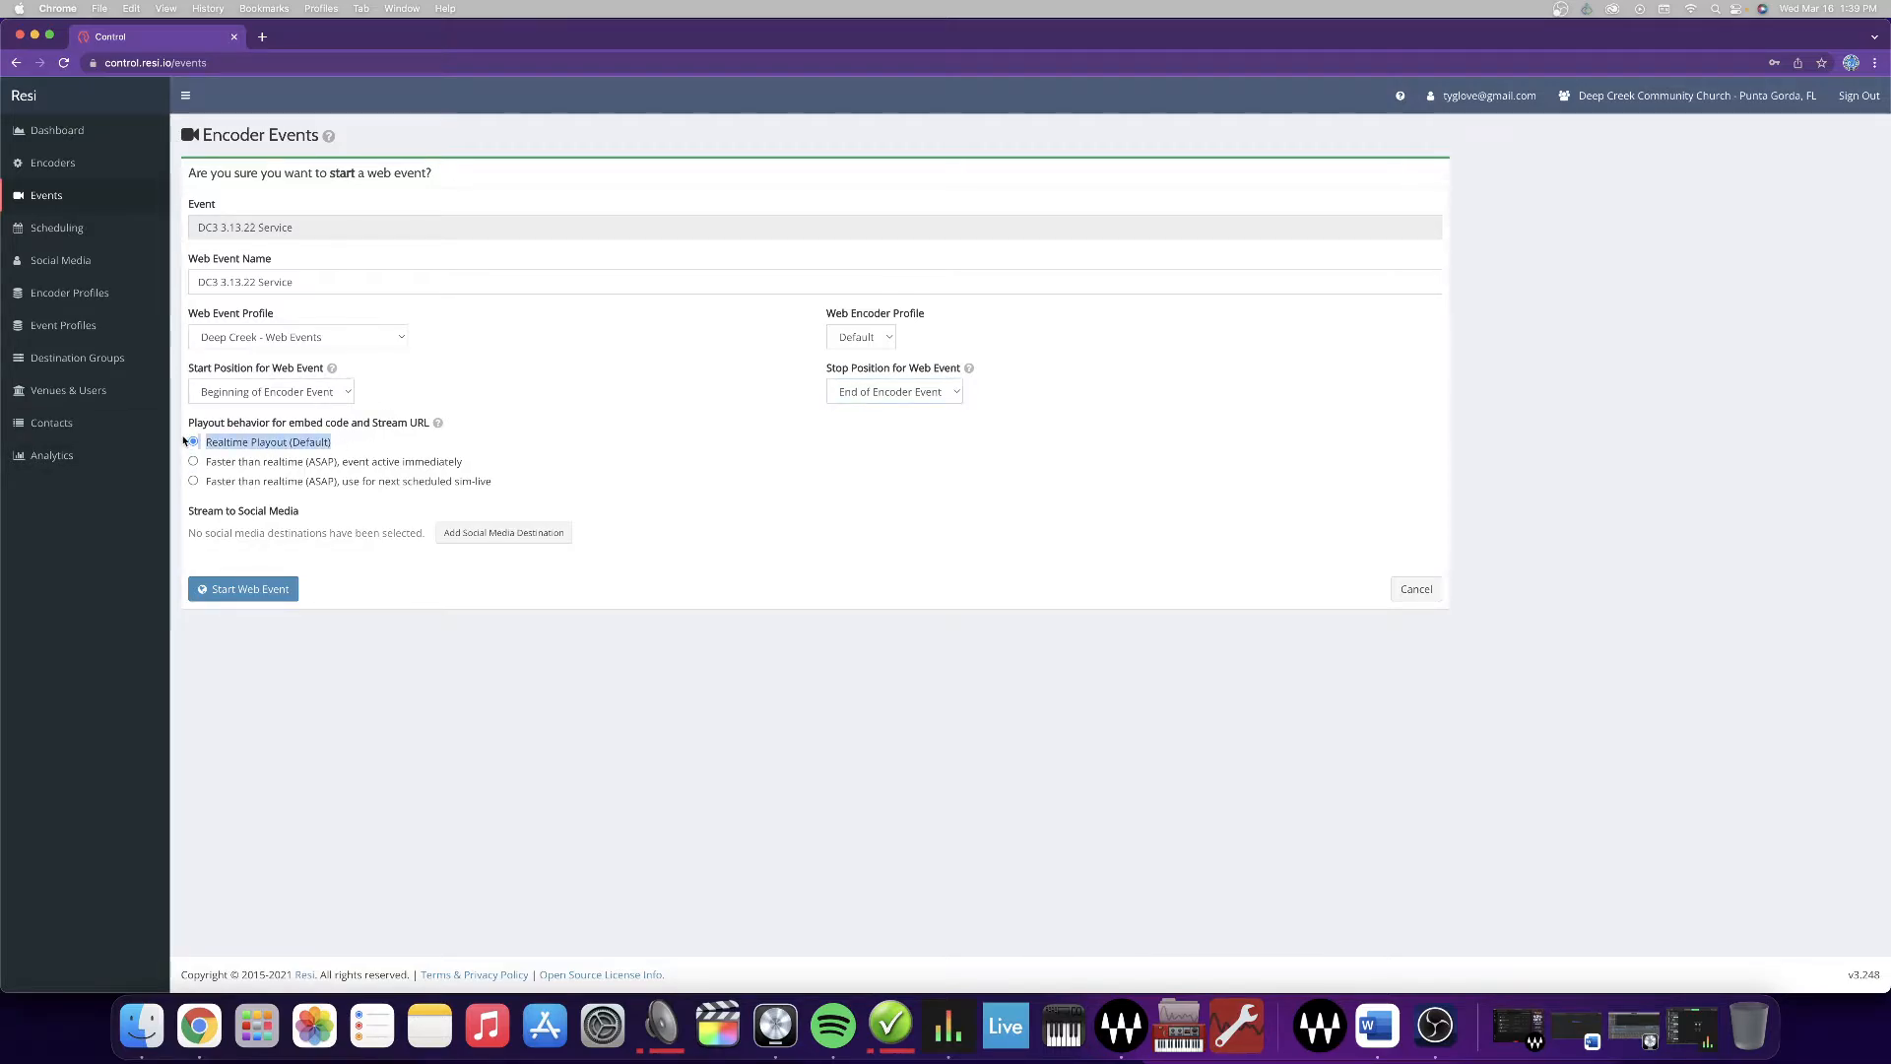
left_click(361, 451)
mouse_move(438, 425)
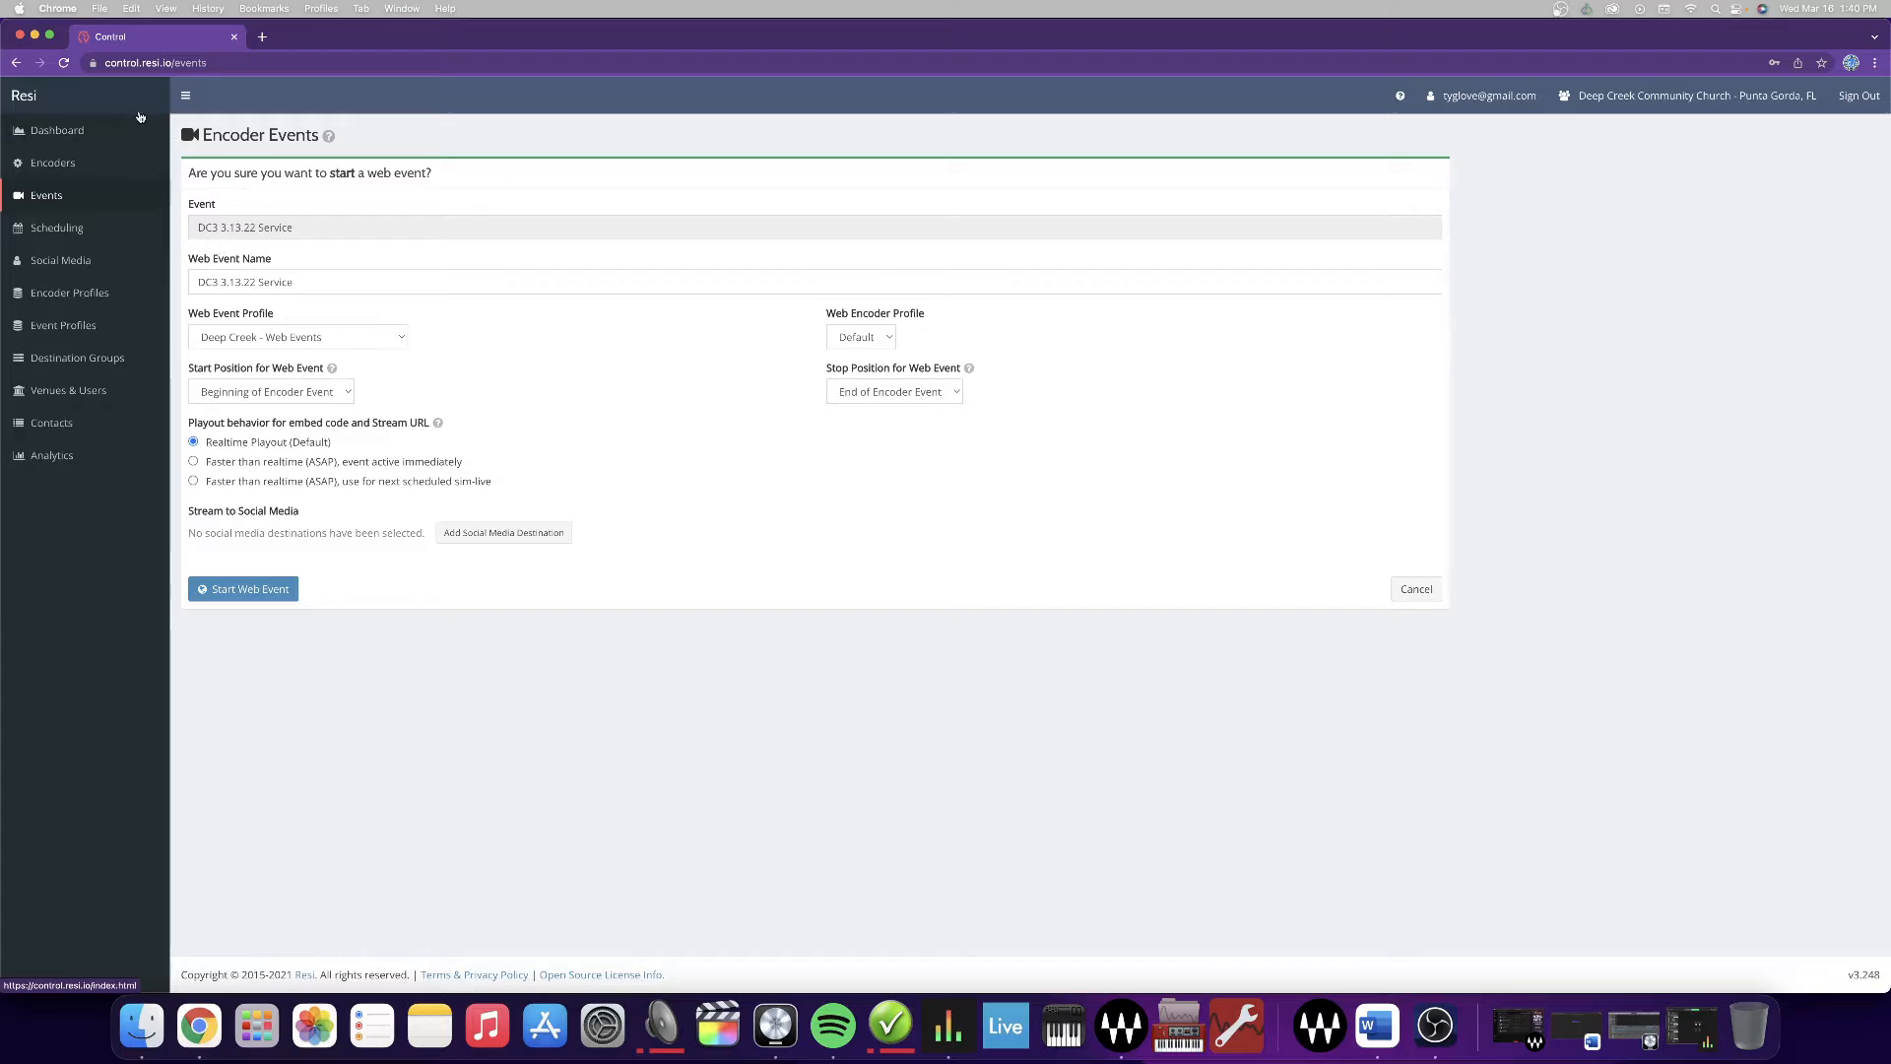
left_click(16, 62)
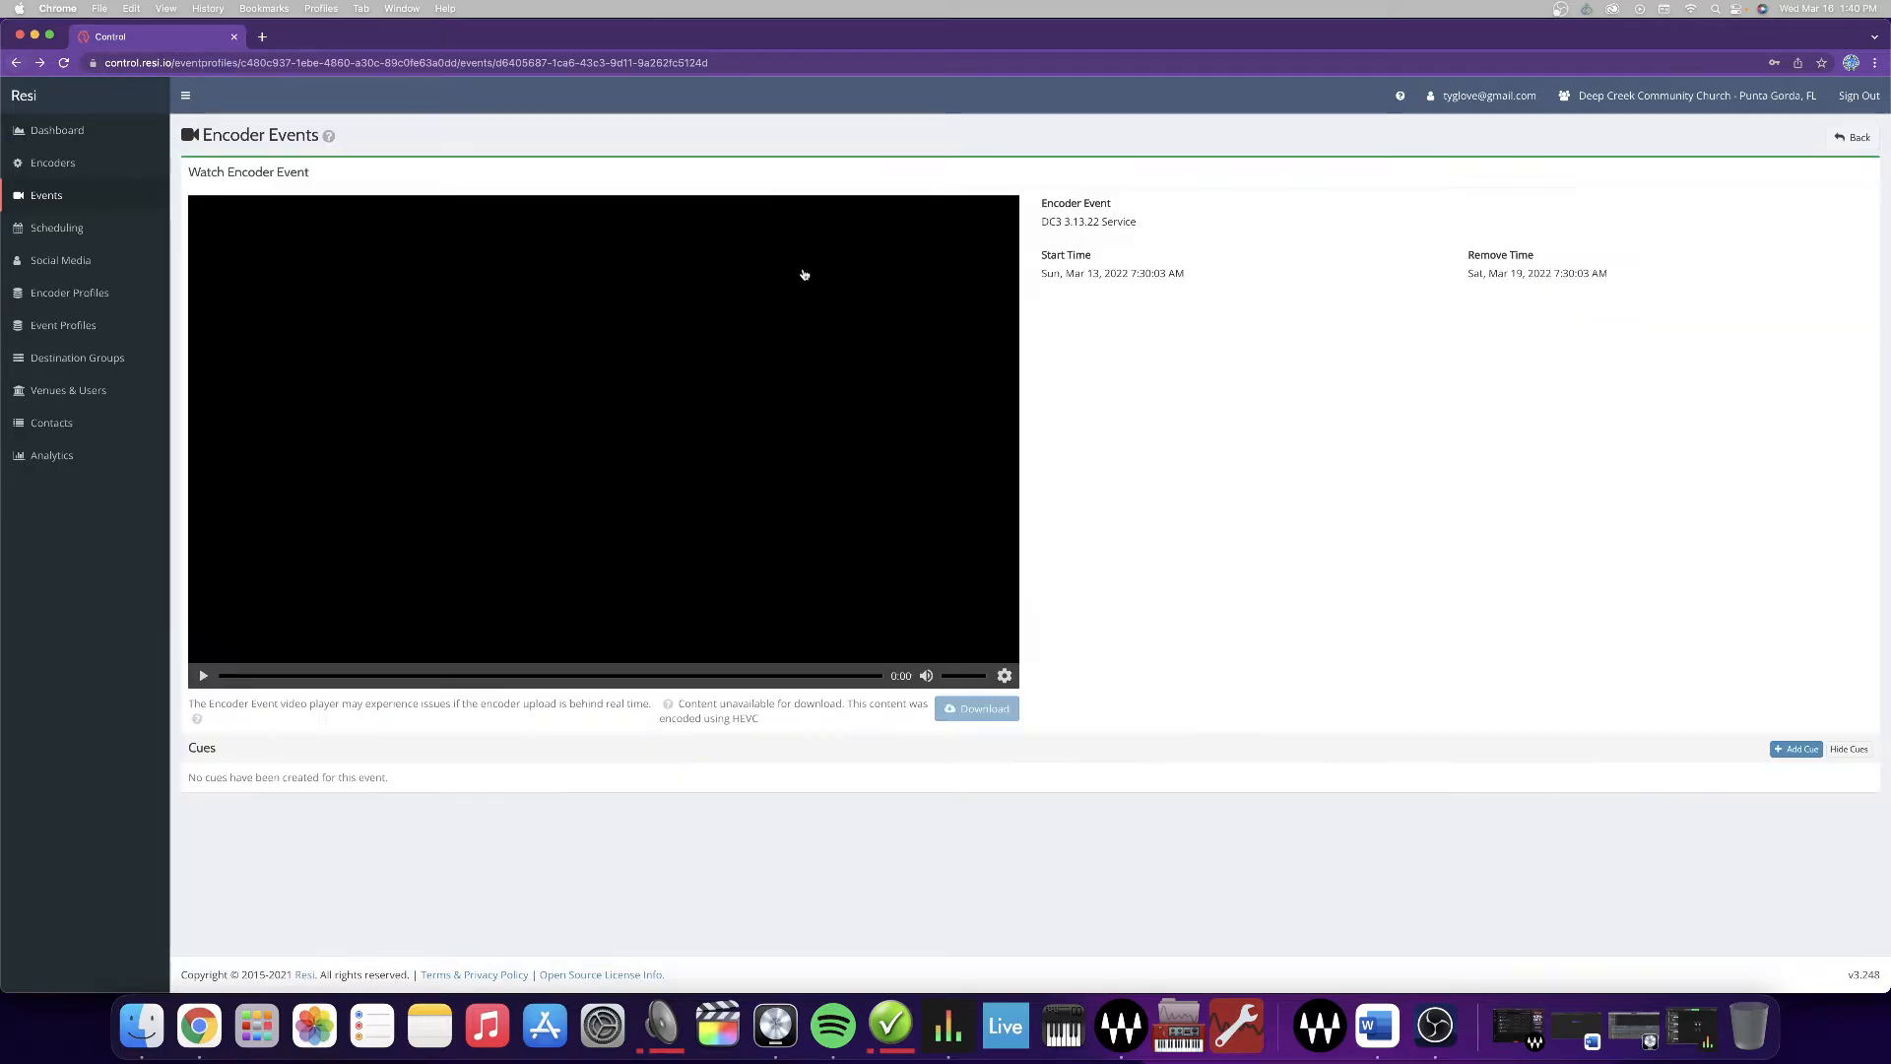
left_click(46, 196)
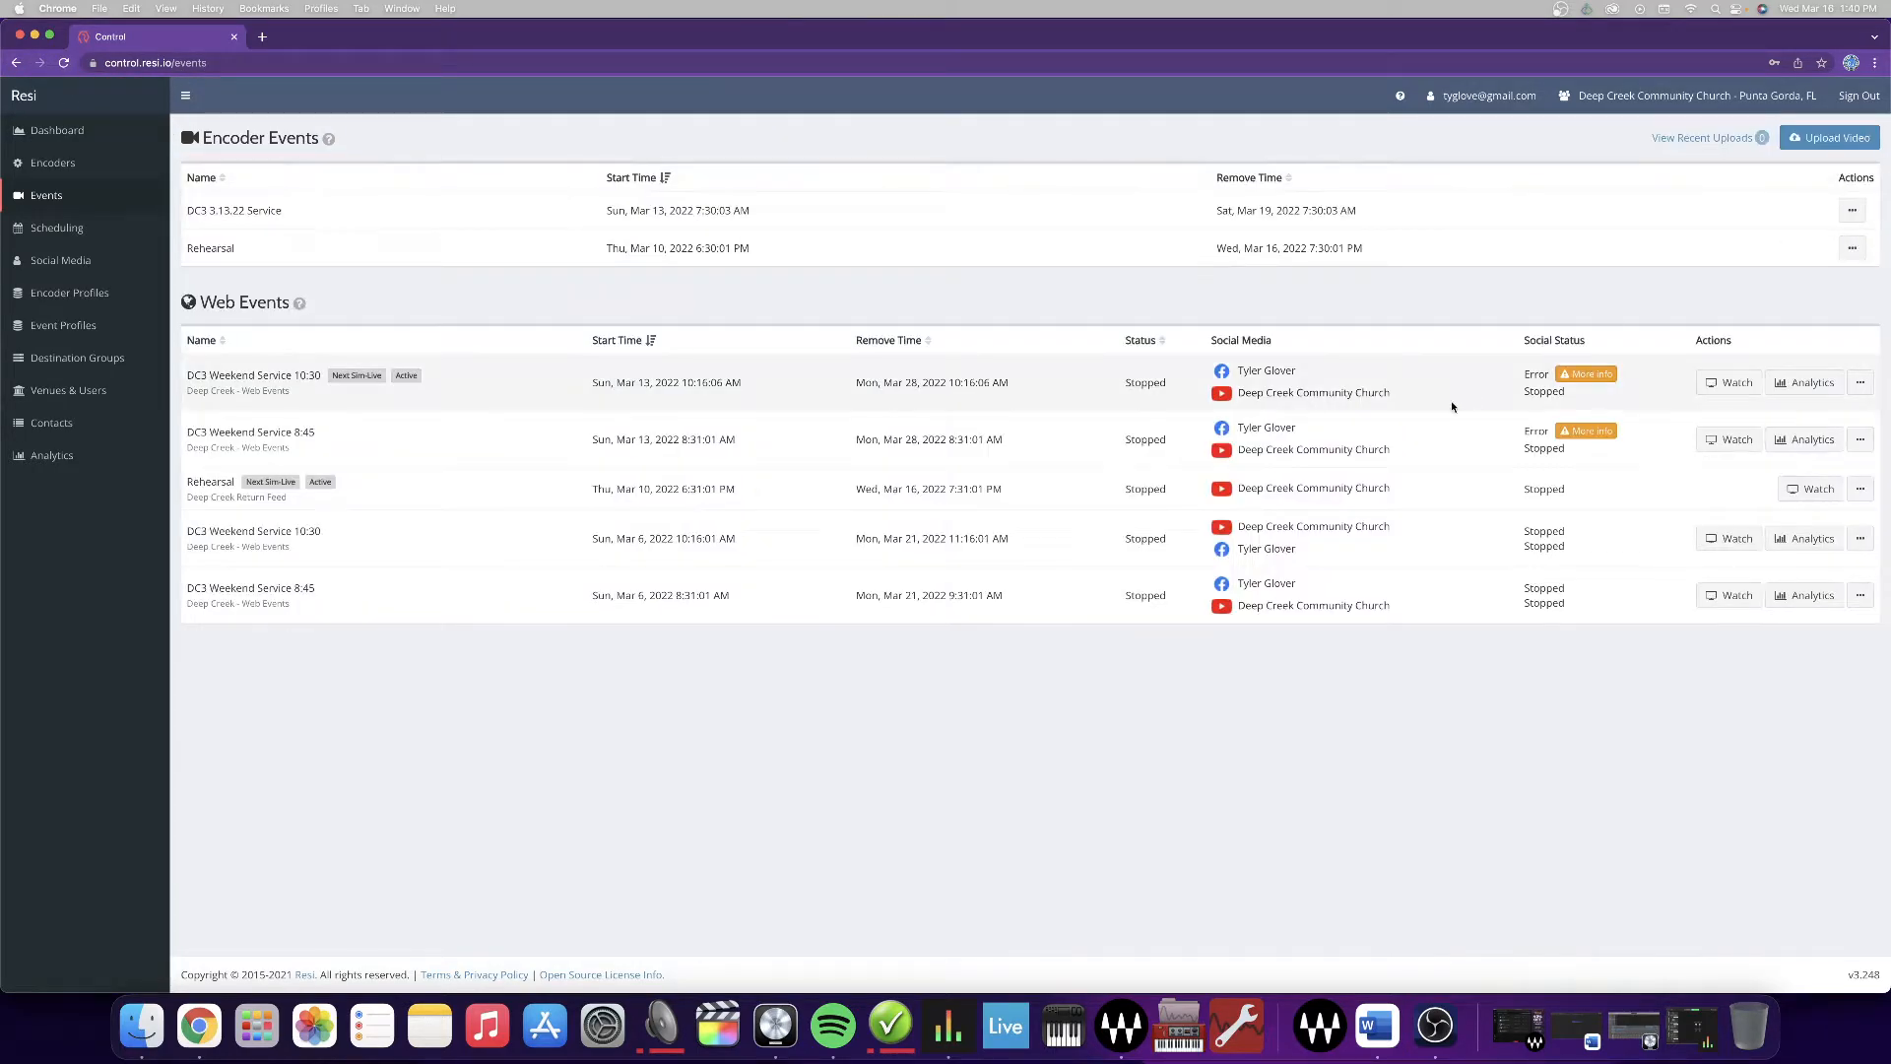
- Check the actions offered for DC3 3.13.22 Service and read the help note for Web Events
left_click(1851, 213)
left_click(1586, 296)
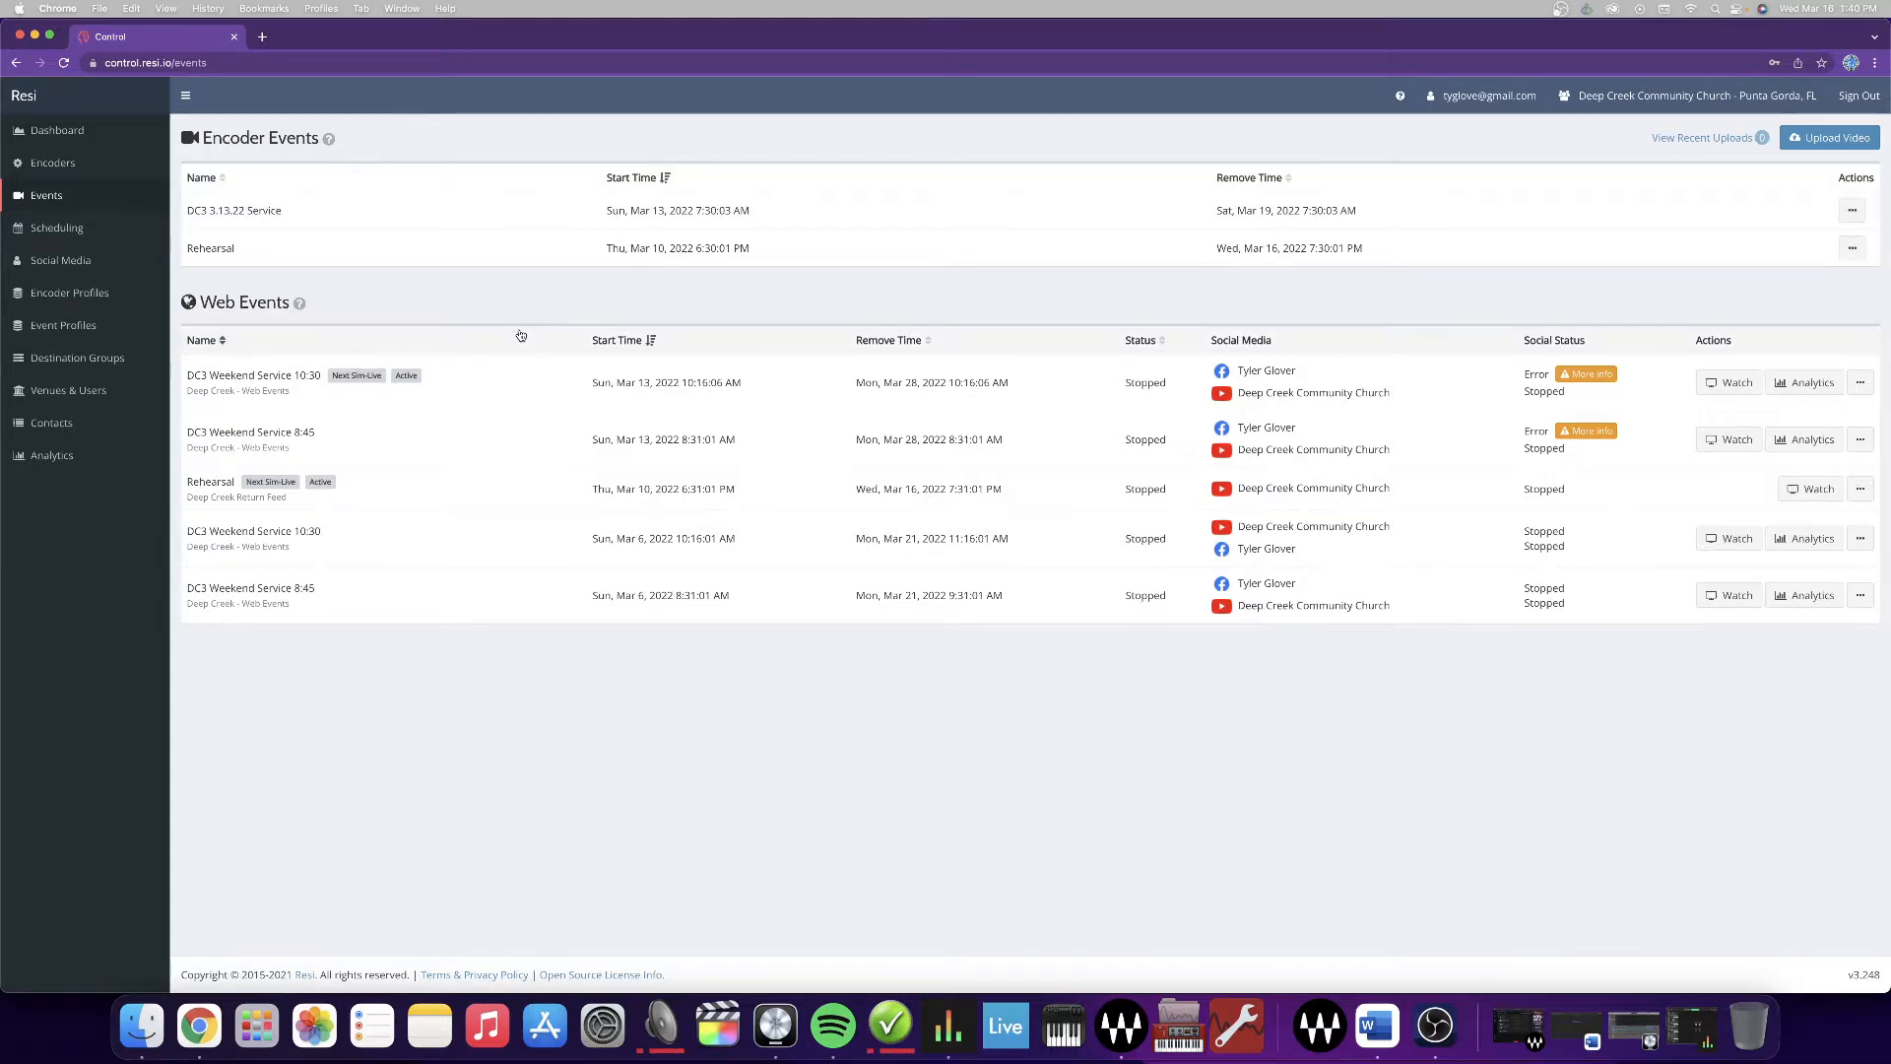
mouse_move(299, 303)
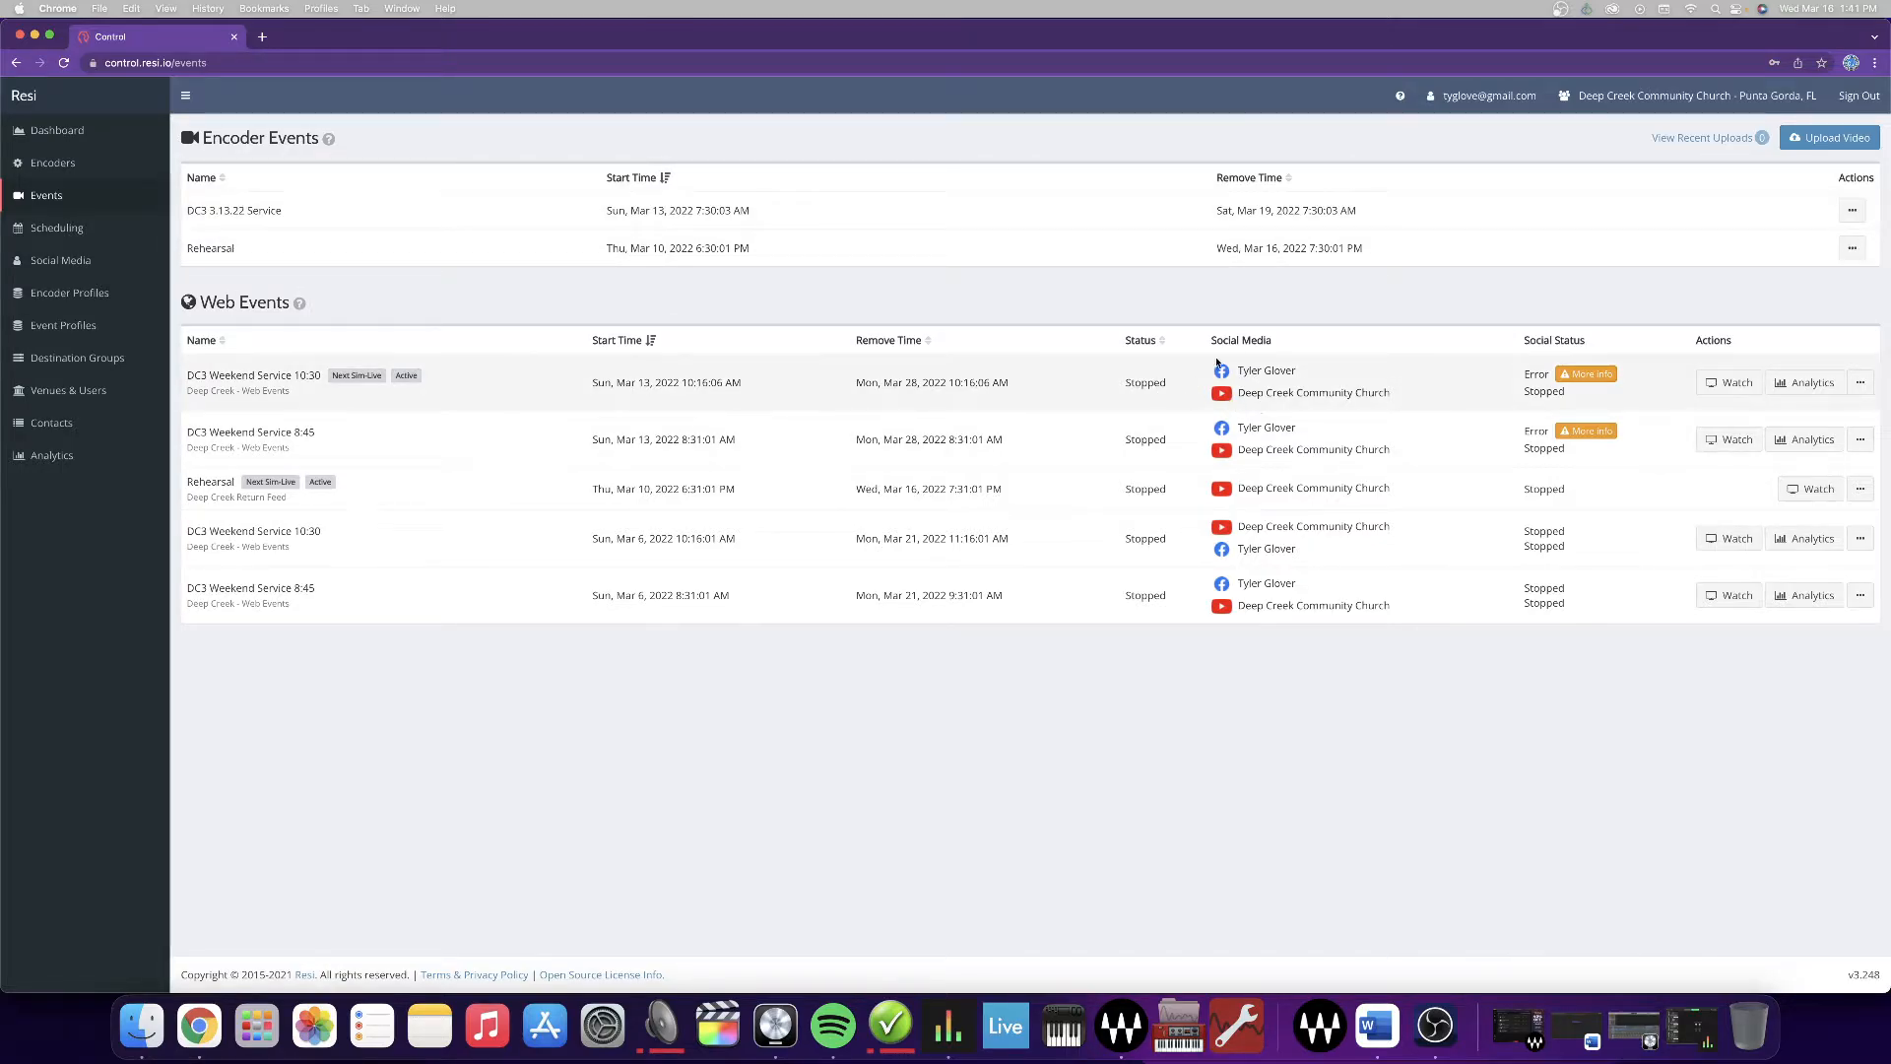
- Read the Facebook streaming error details for the March 13 DC3 Weekend Service 10:30 web event and close them
left_click(1588, 373)
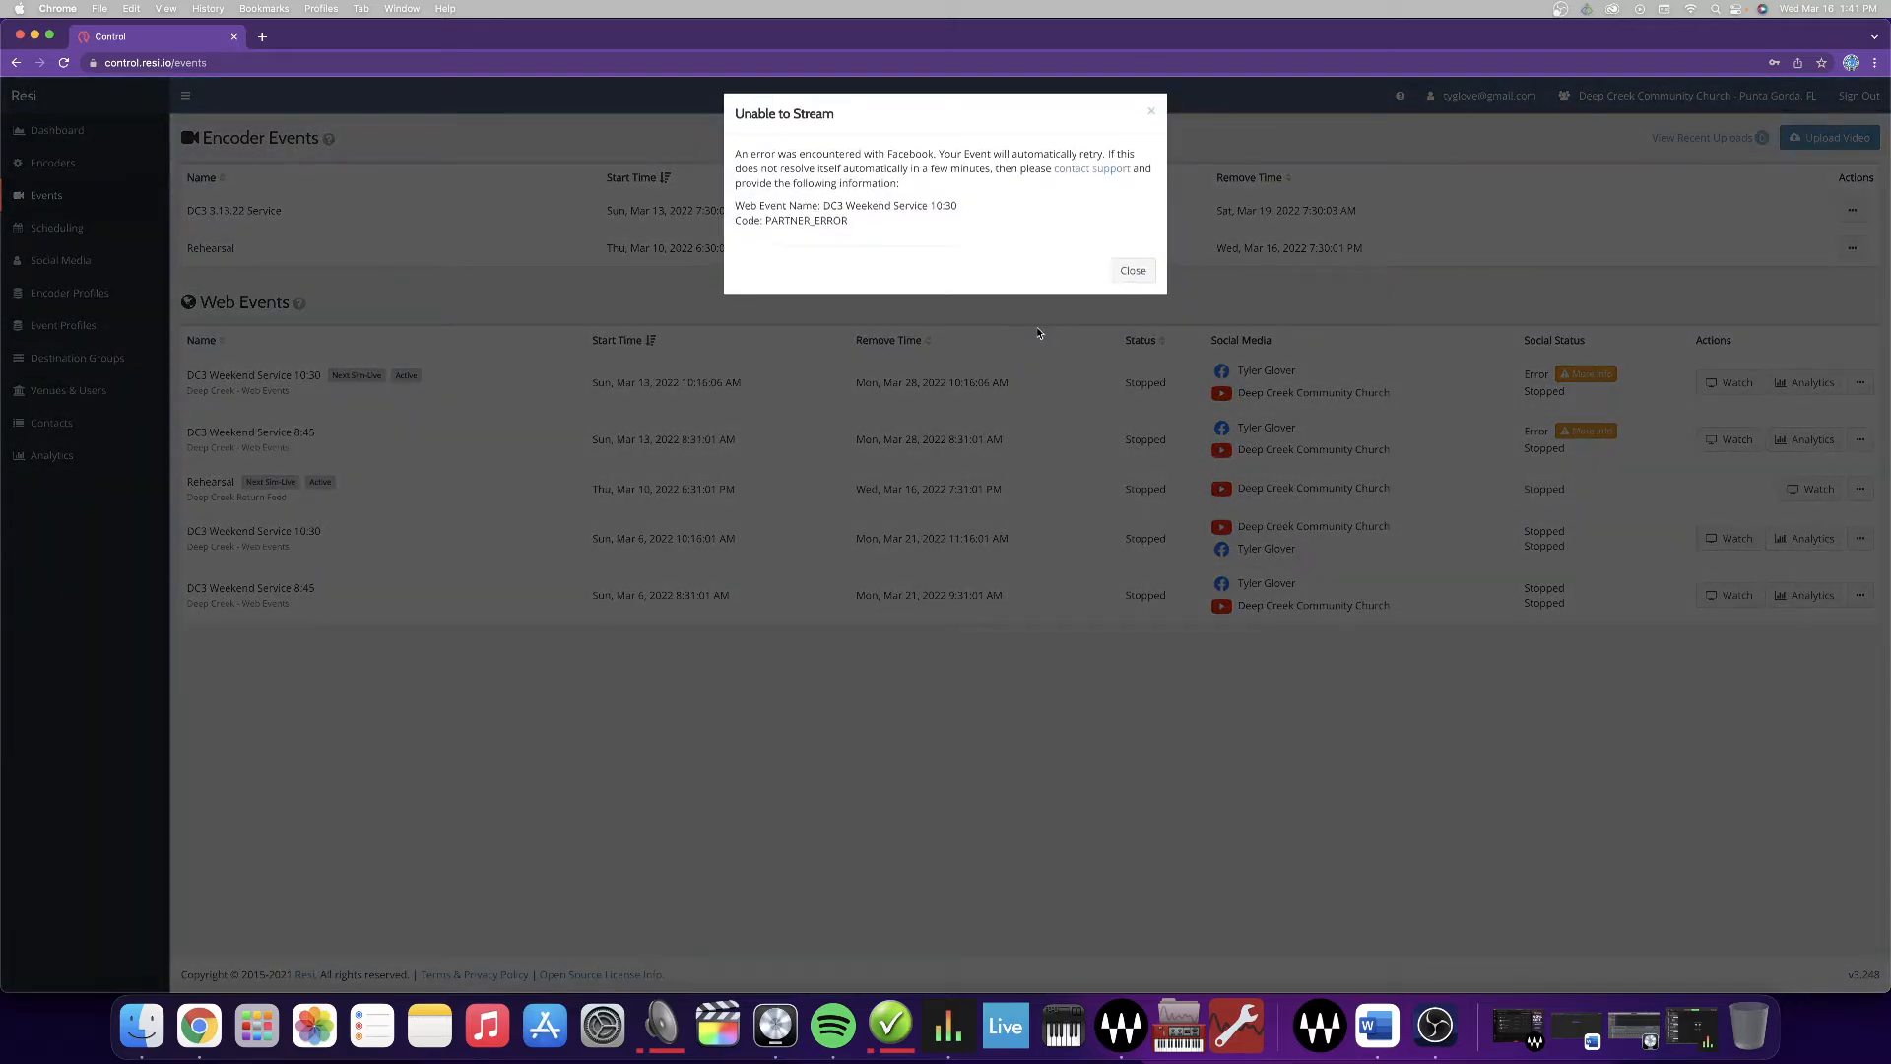
left_click(1133, 276)
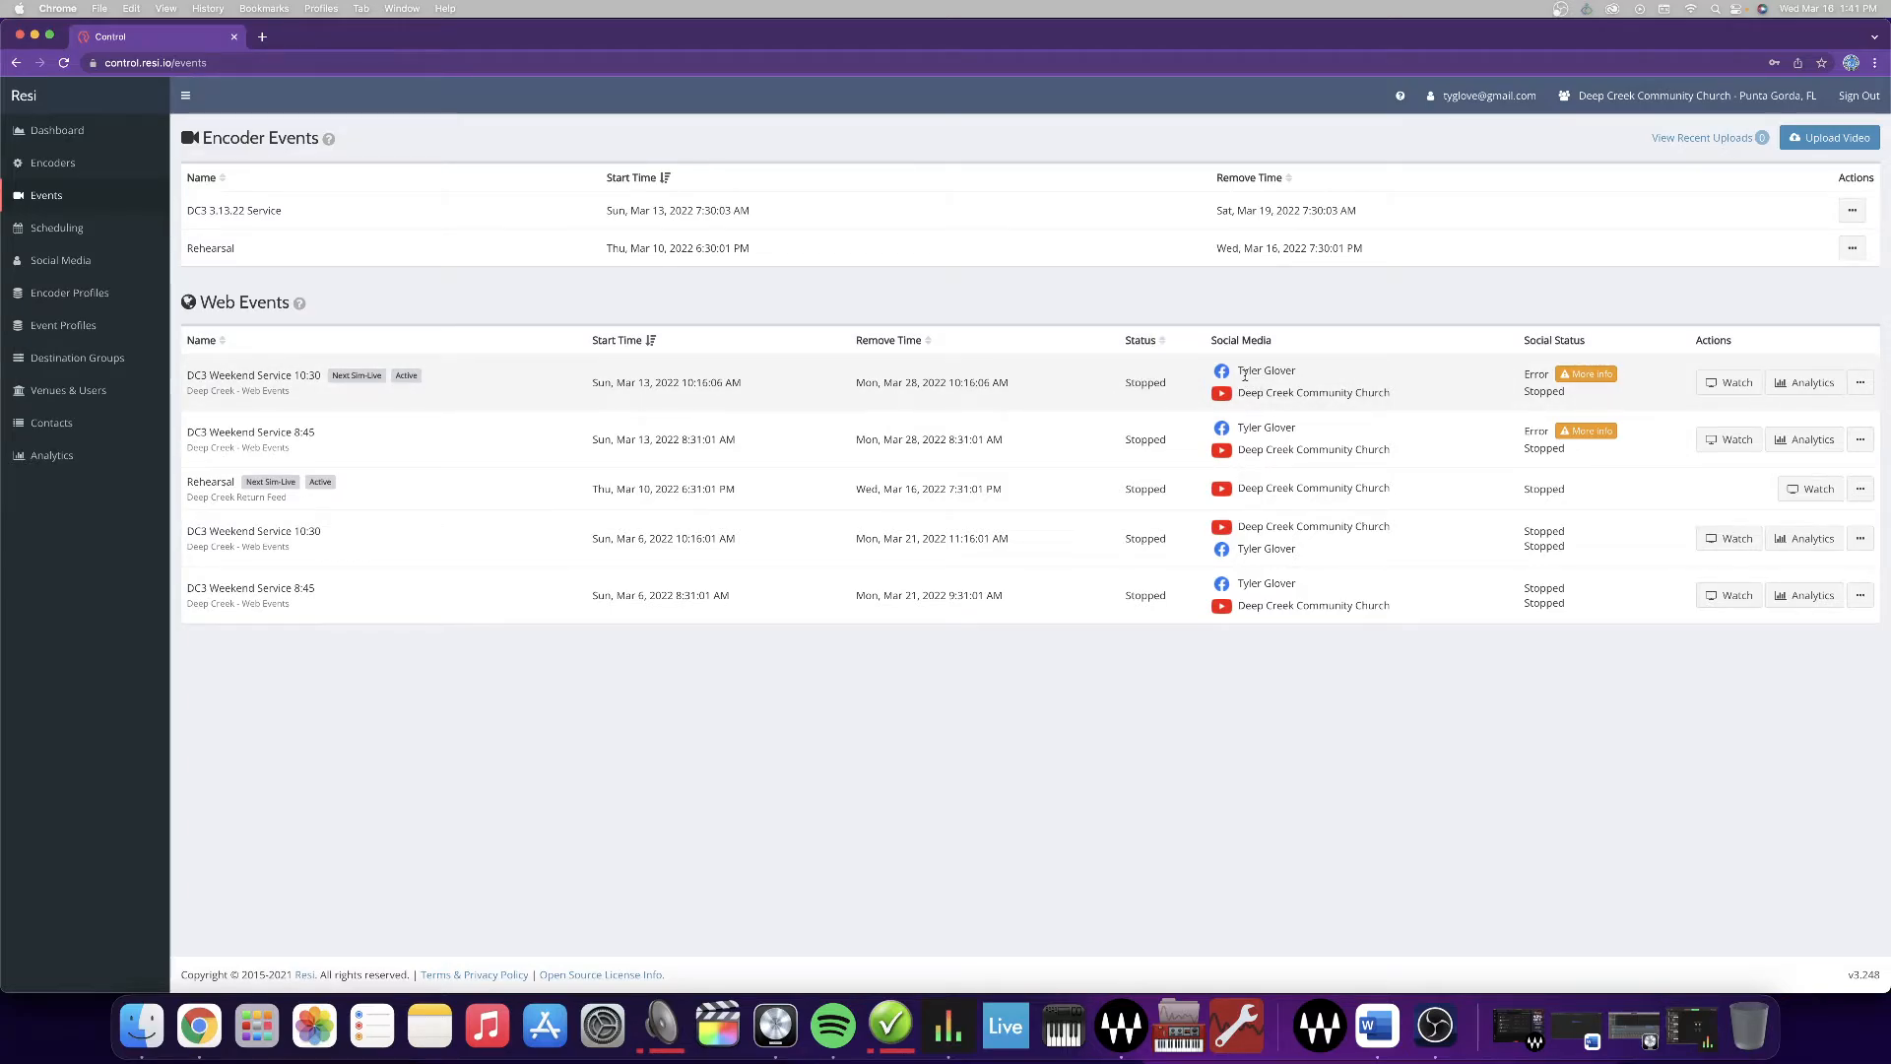
left_click(1590, 383)
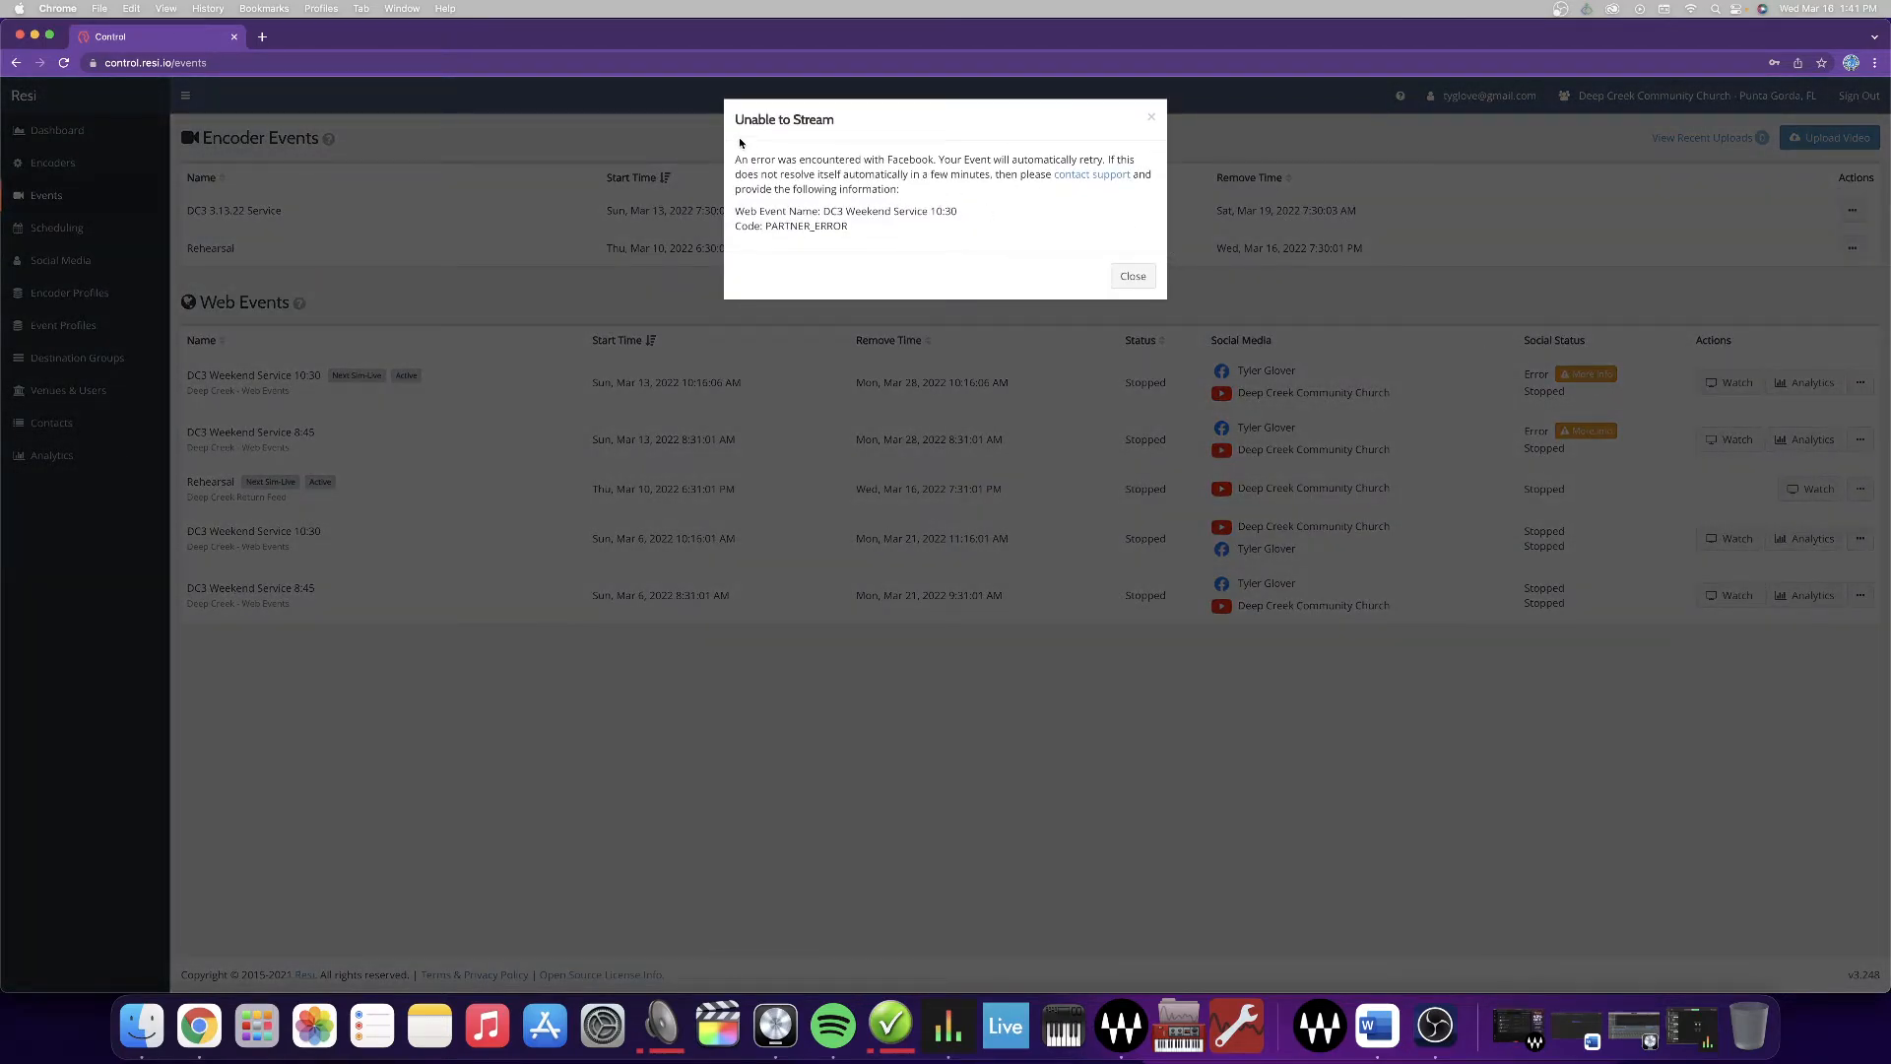
left_click_drag(743, 121, 1076, 181)
left_click(825, 137)
left_click(1082, 186)
triple_click(917, 190)
left_click(1074, 202)
left_click(1133, 276)
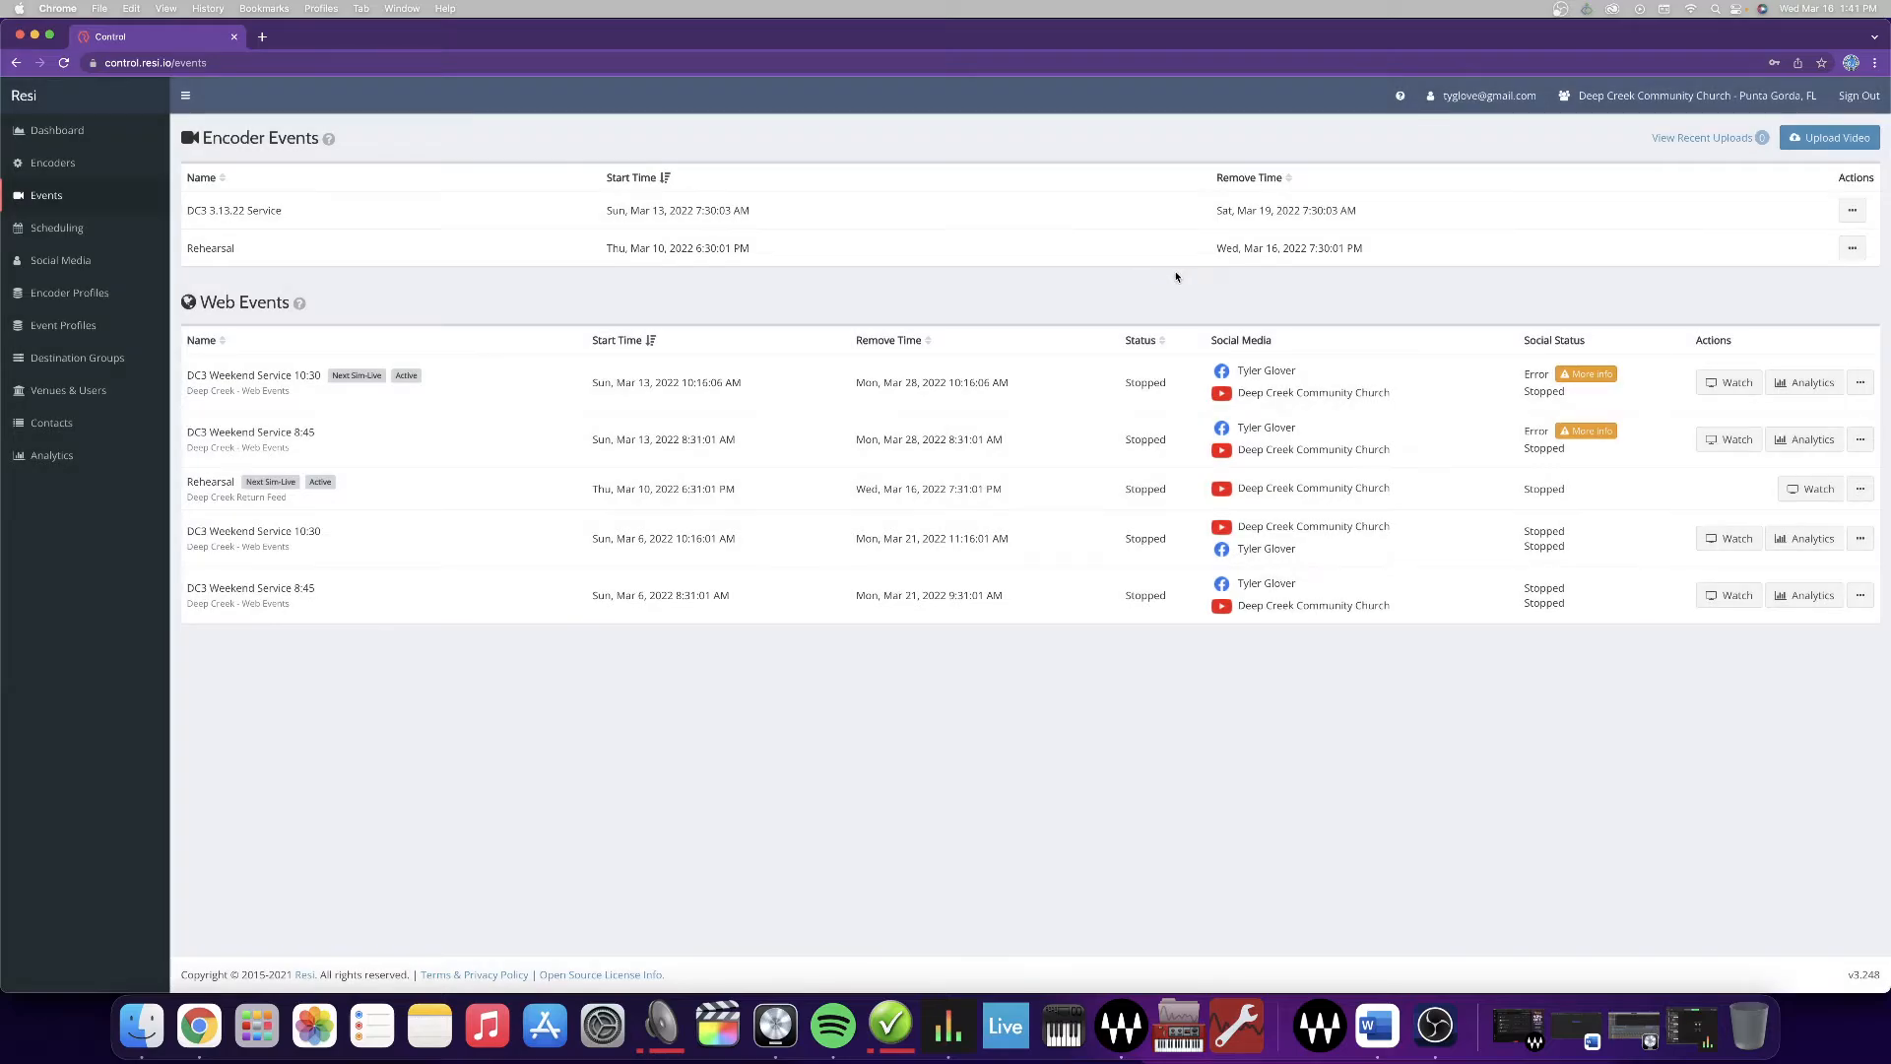
- Open the watch page for the March 13 DC3 Weekend Service 10:30 web event and preview its recording
left_click(1736, 382)
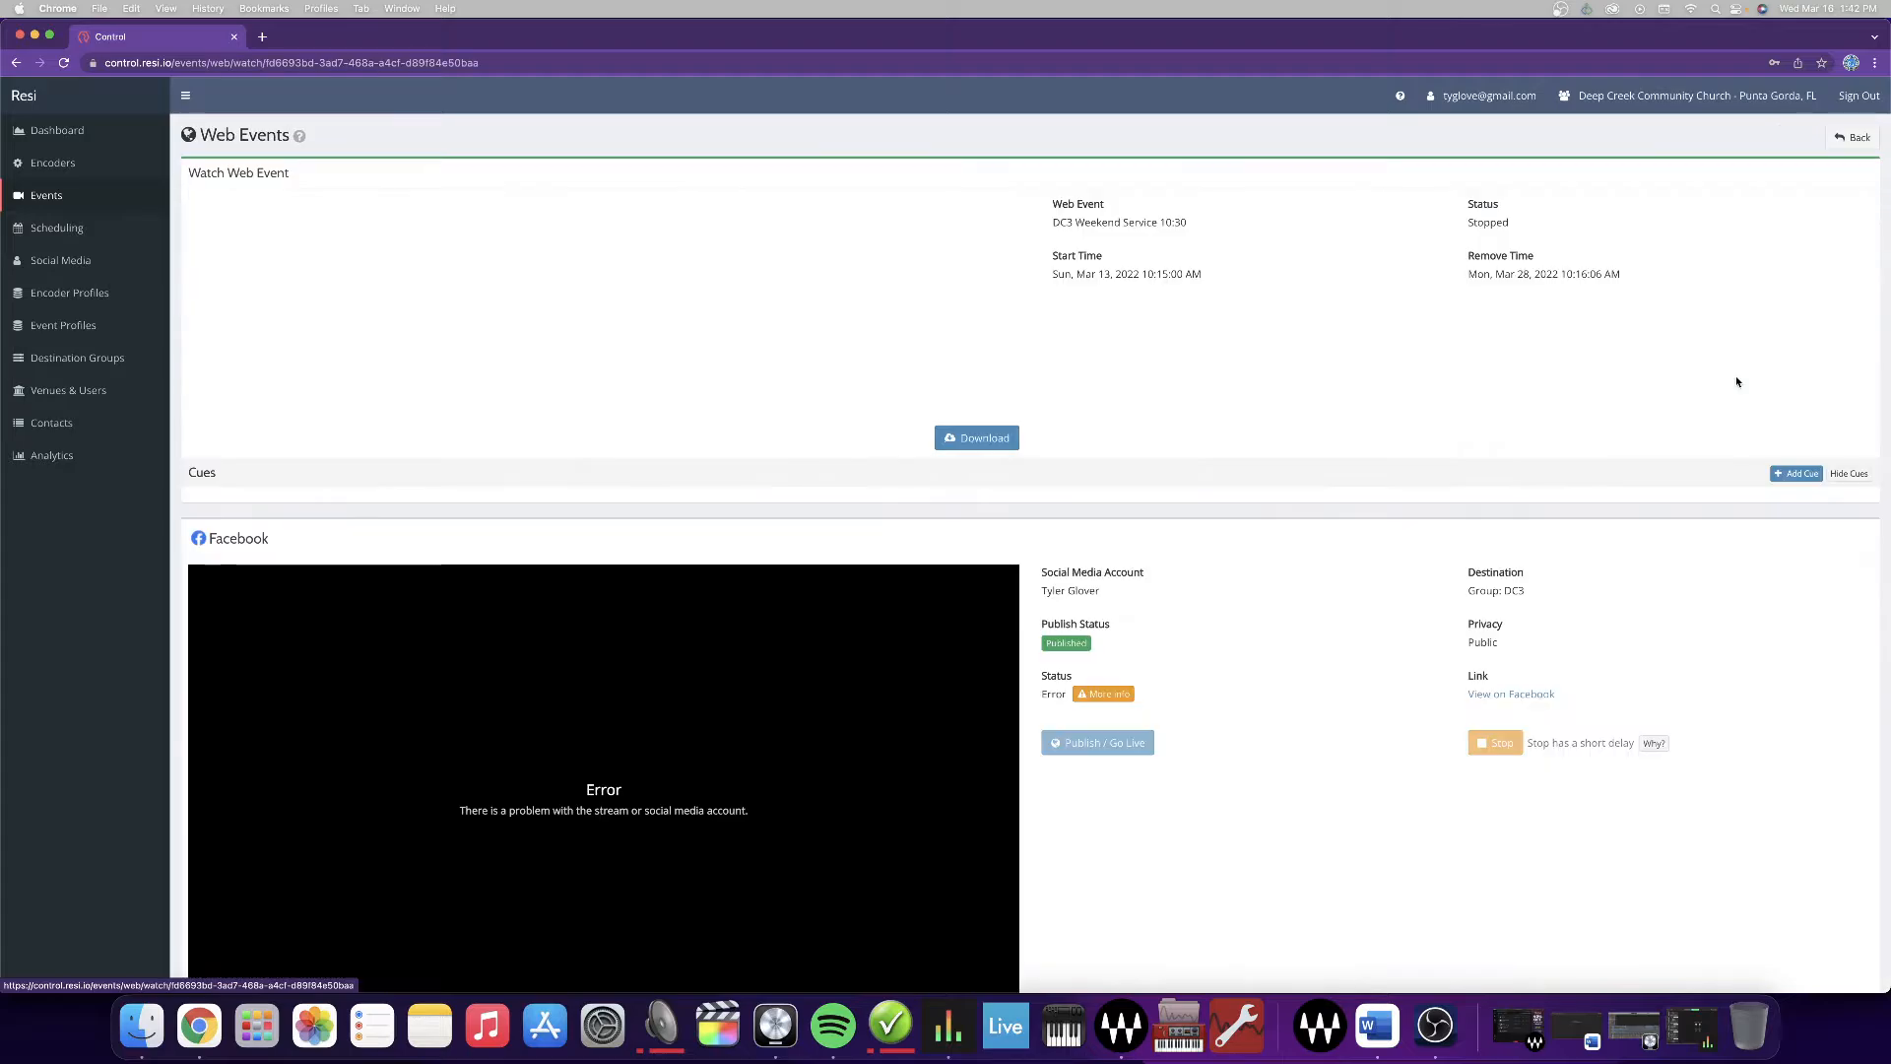
scroll(822, 461, "down", 1)
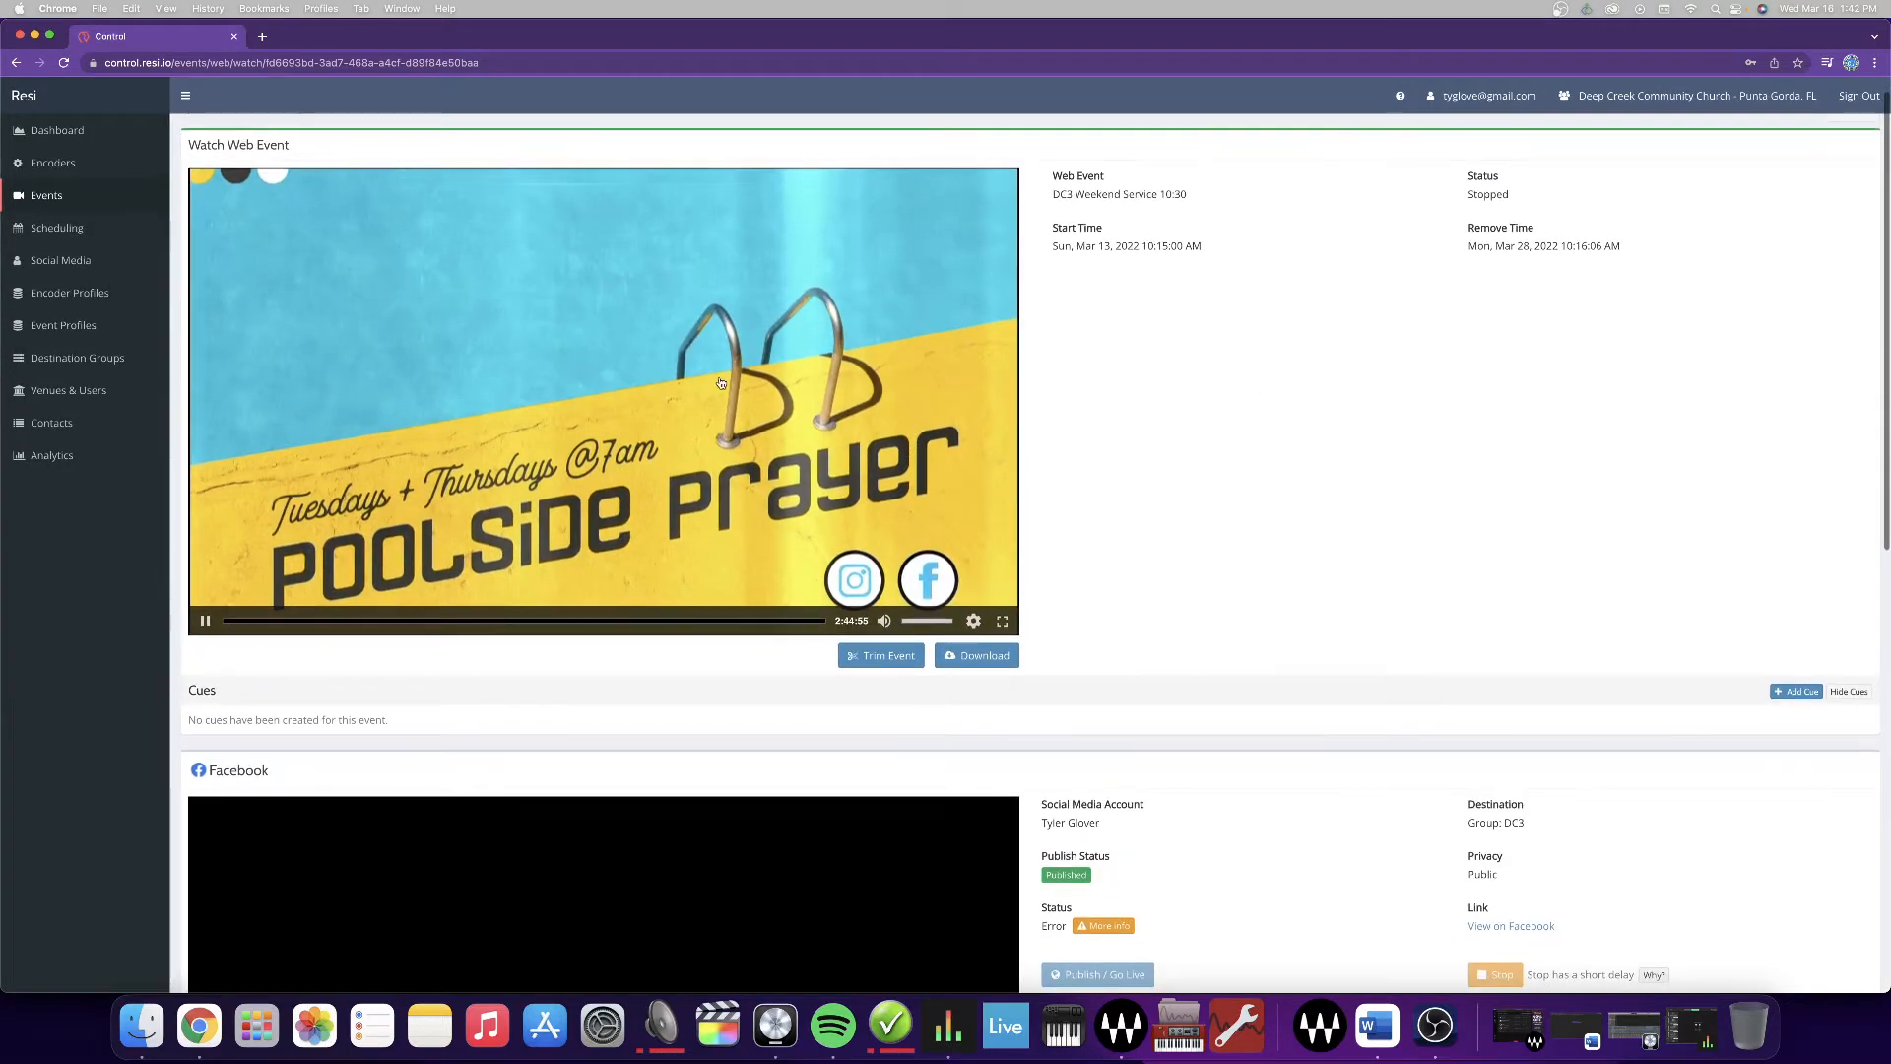
scroll(822, 461, "down", 2)
scroll(720, 384, "up", 3)
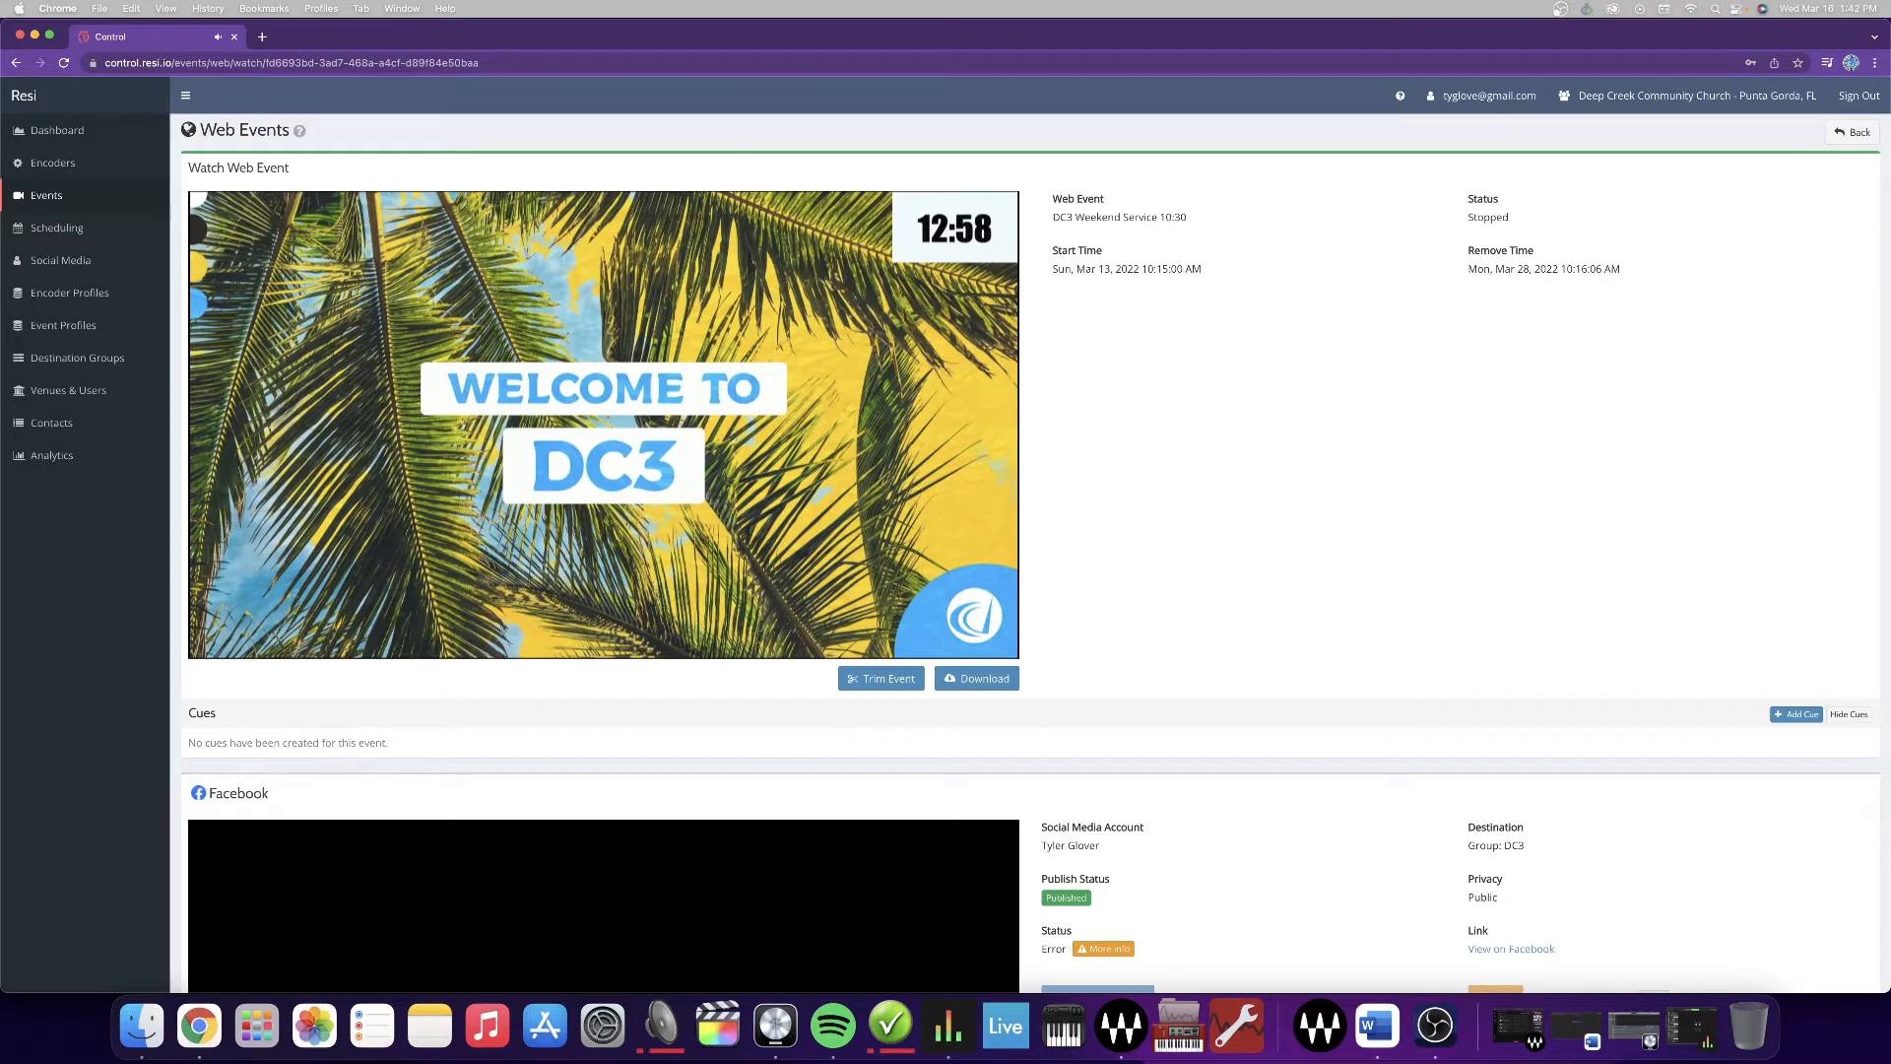
- Examine the account, destination, privacy and status details of the event's Facebook and YouTube streams
scroll(720, 382, "down", 6)
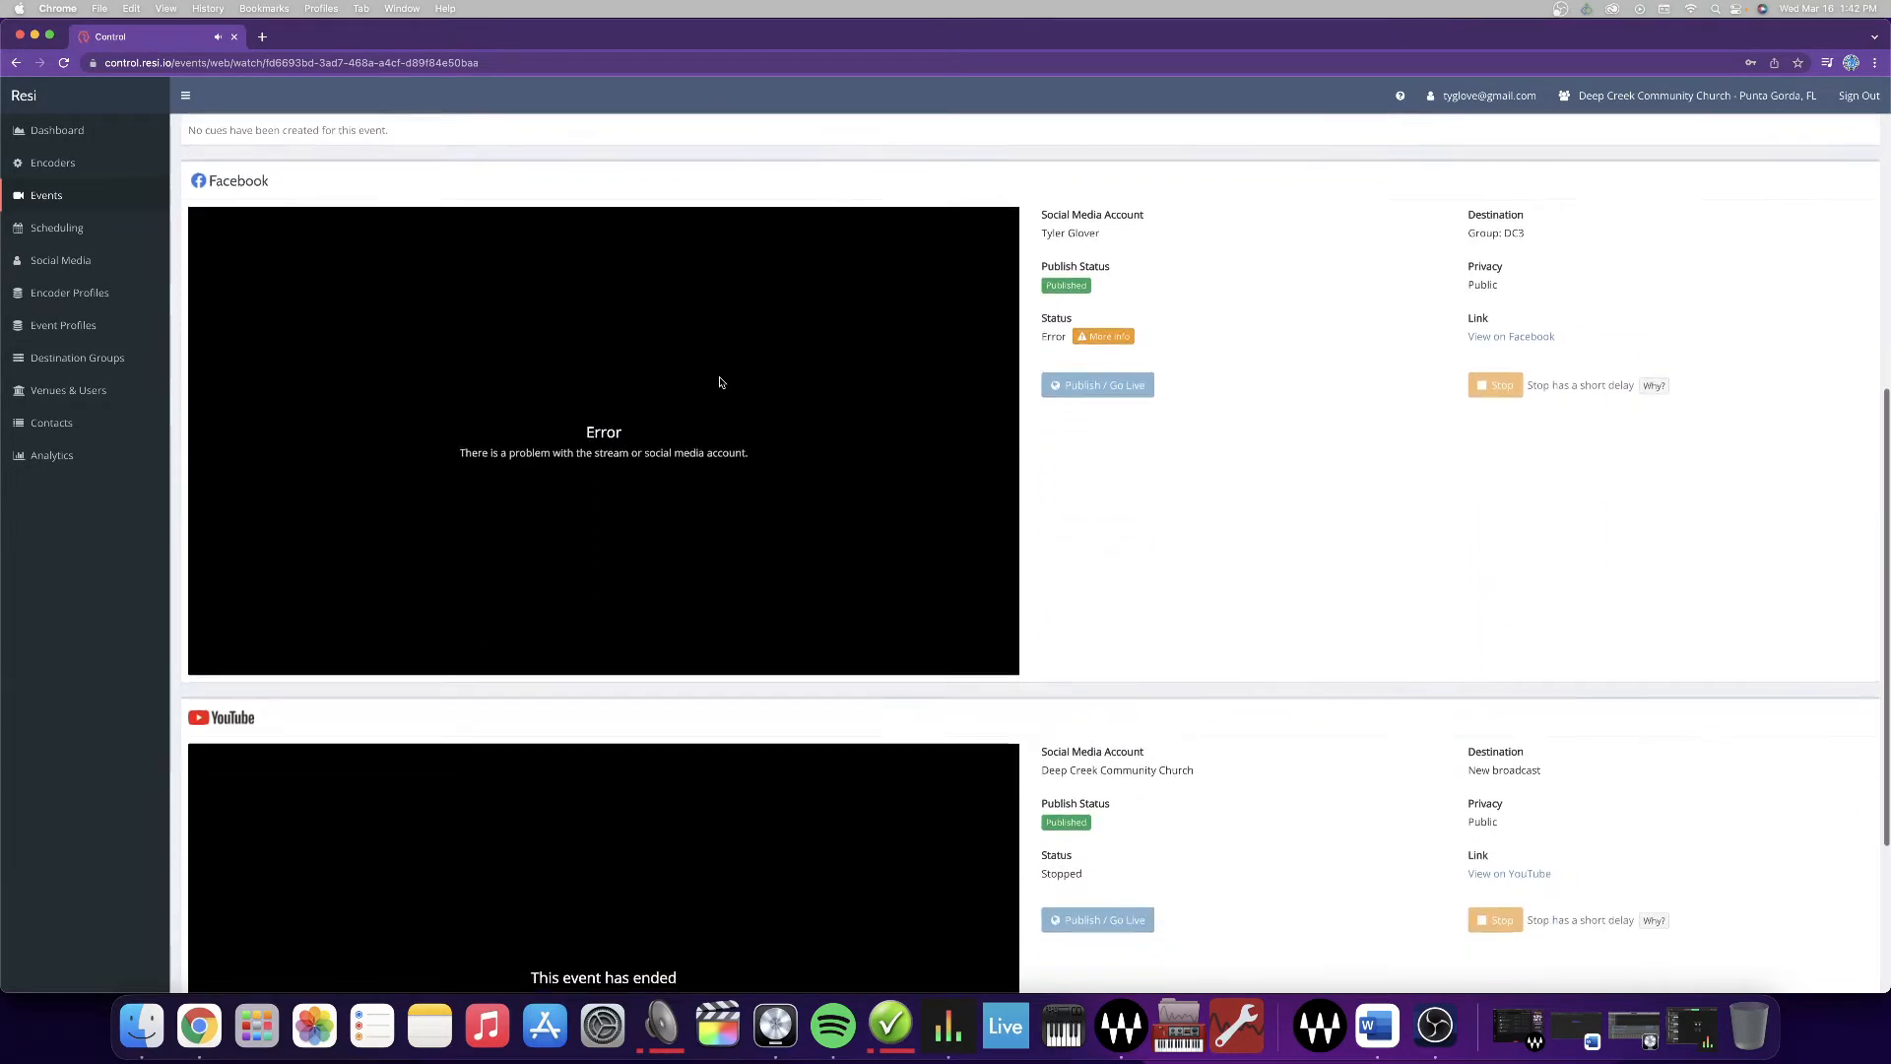
scroll(720, 383, "down", 1)
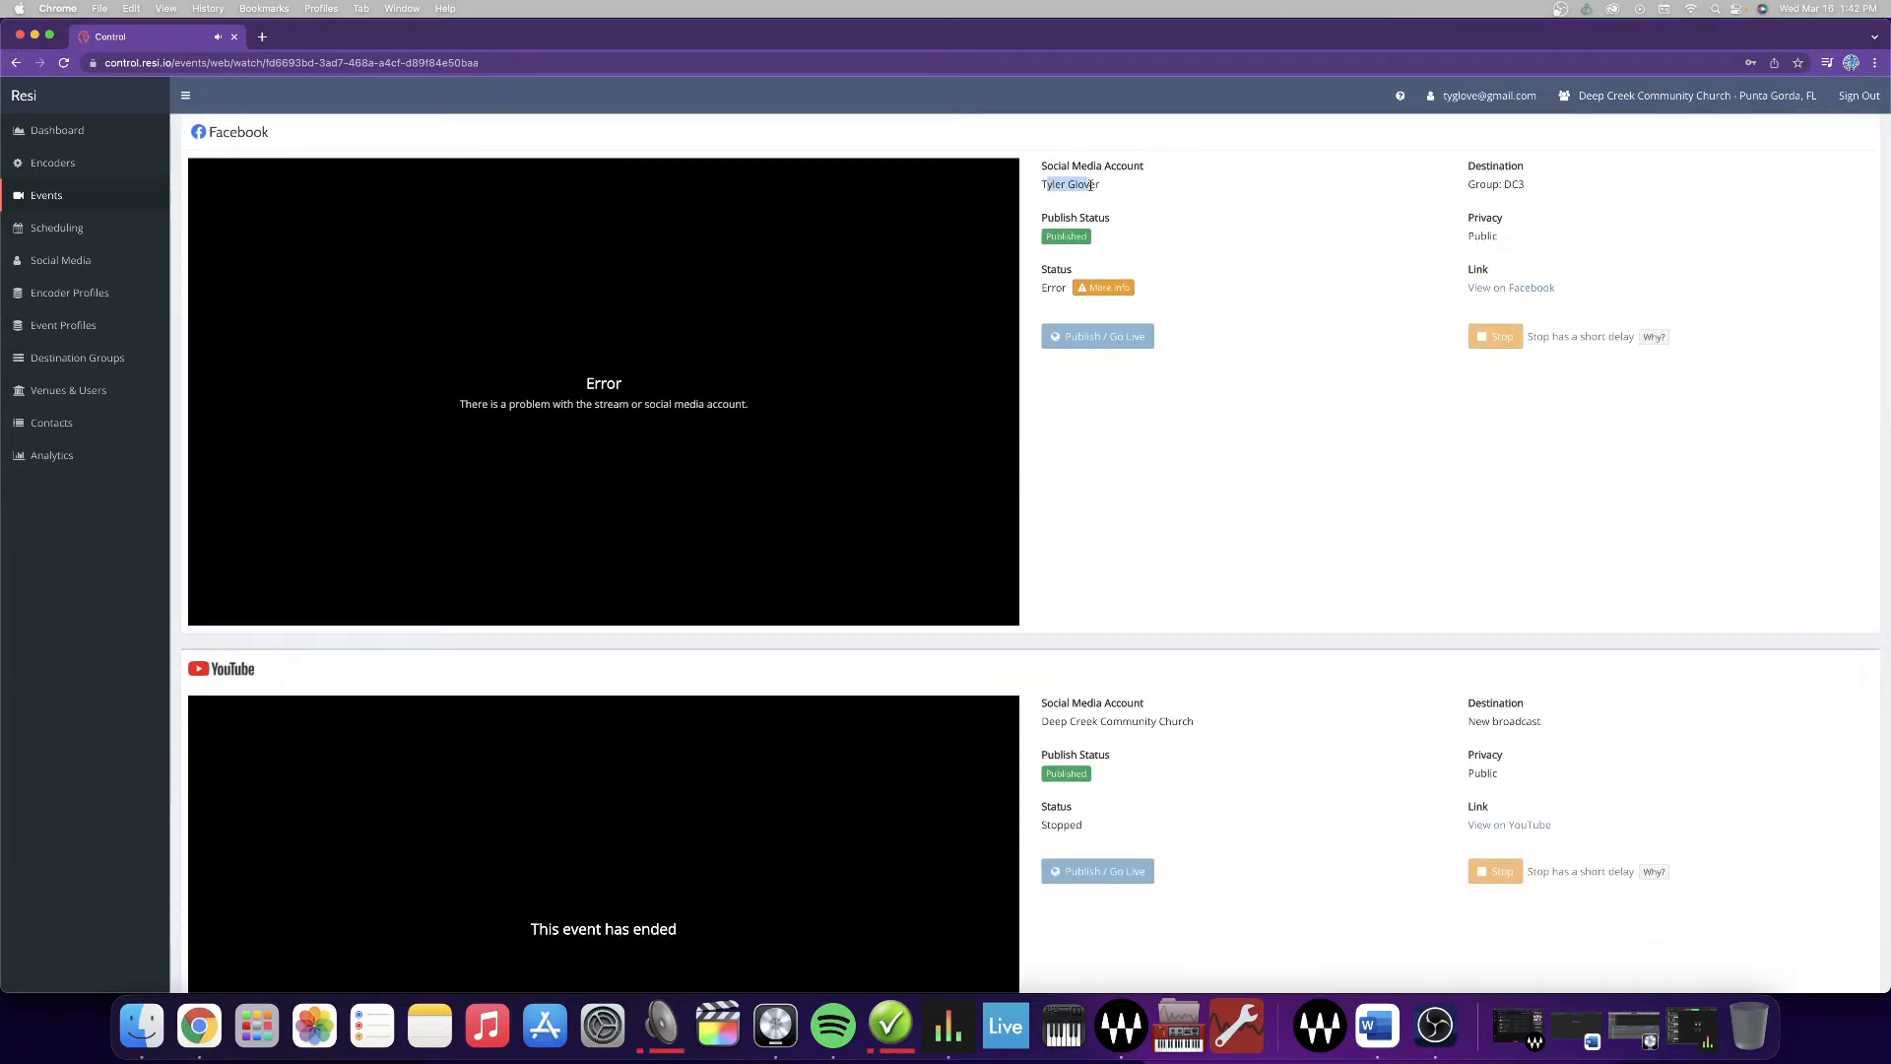
left_click_drag(1461, 185, 1547, 186)
scroll(1547, 186, "down", 1)
left_click(1547, 186)
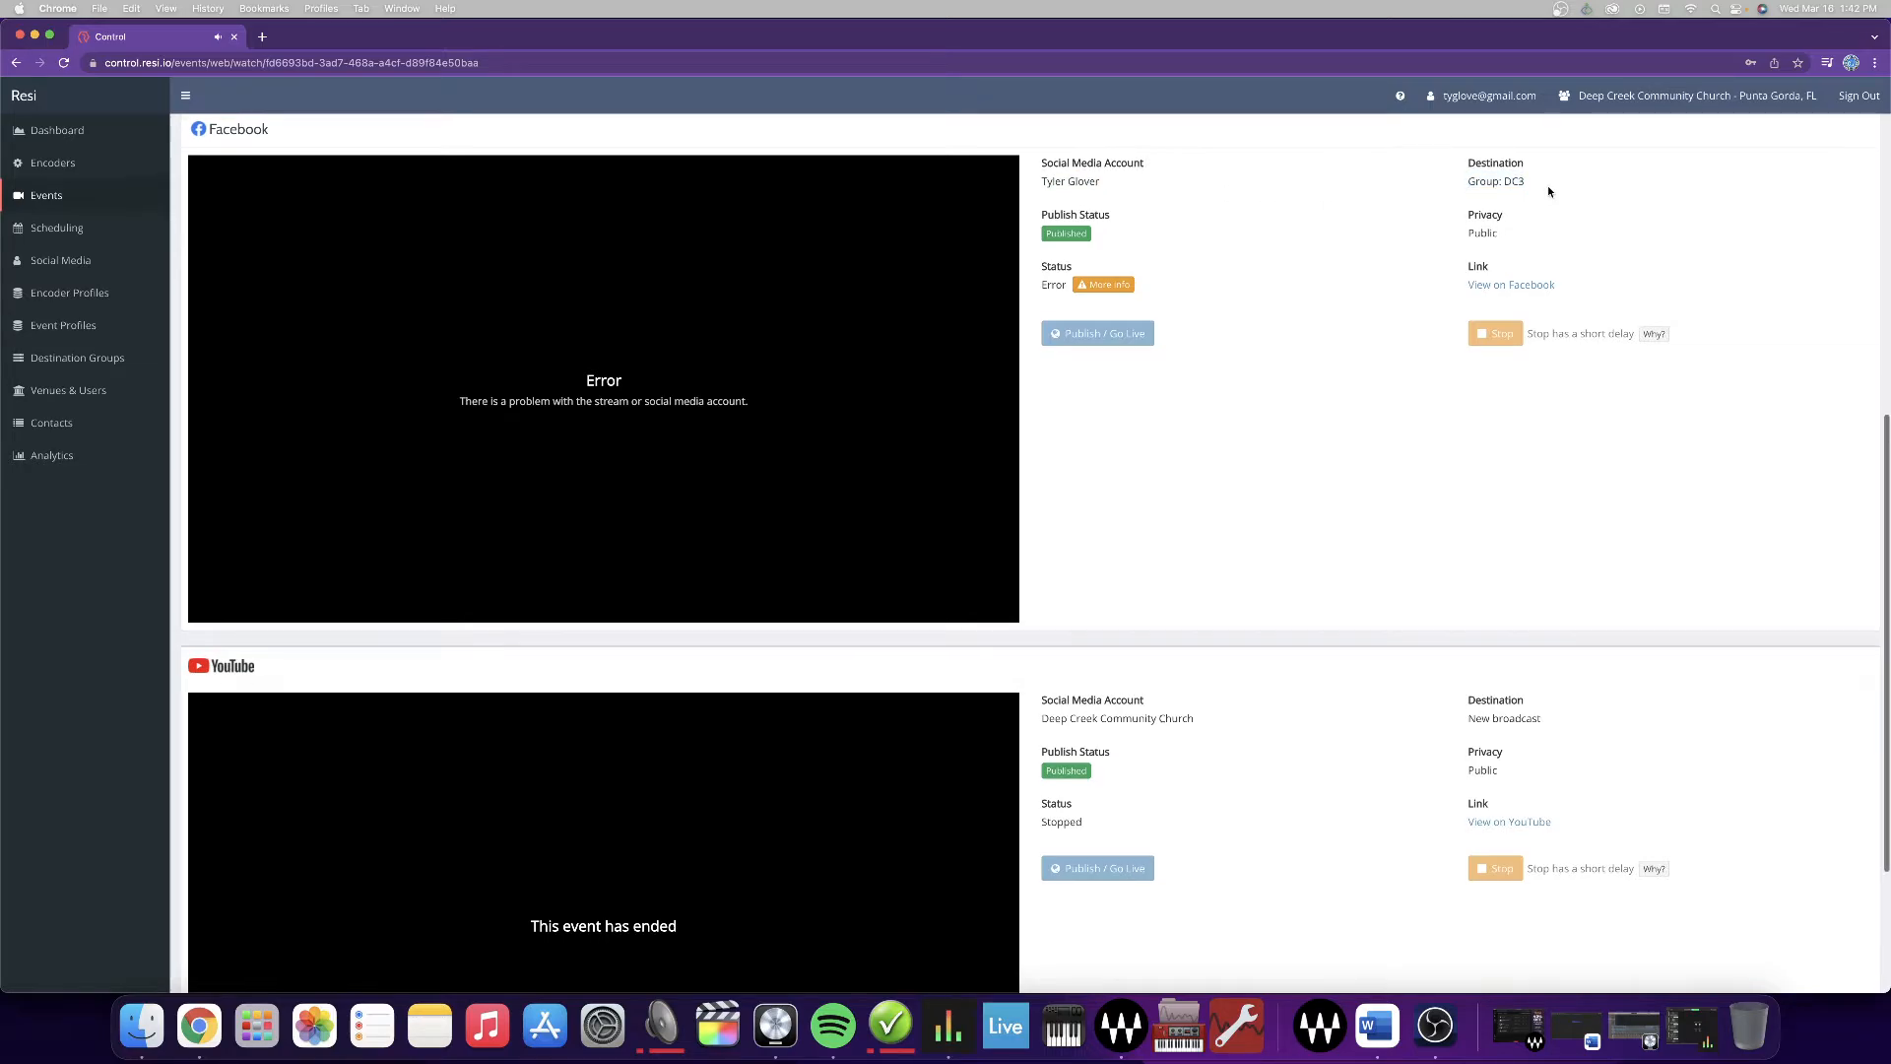
scroll(1506, 210, "down", 4)
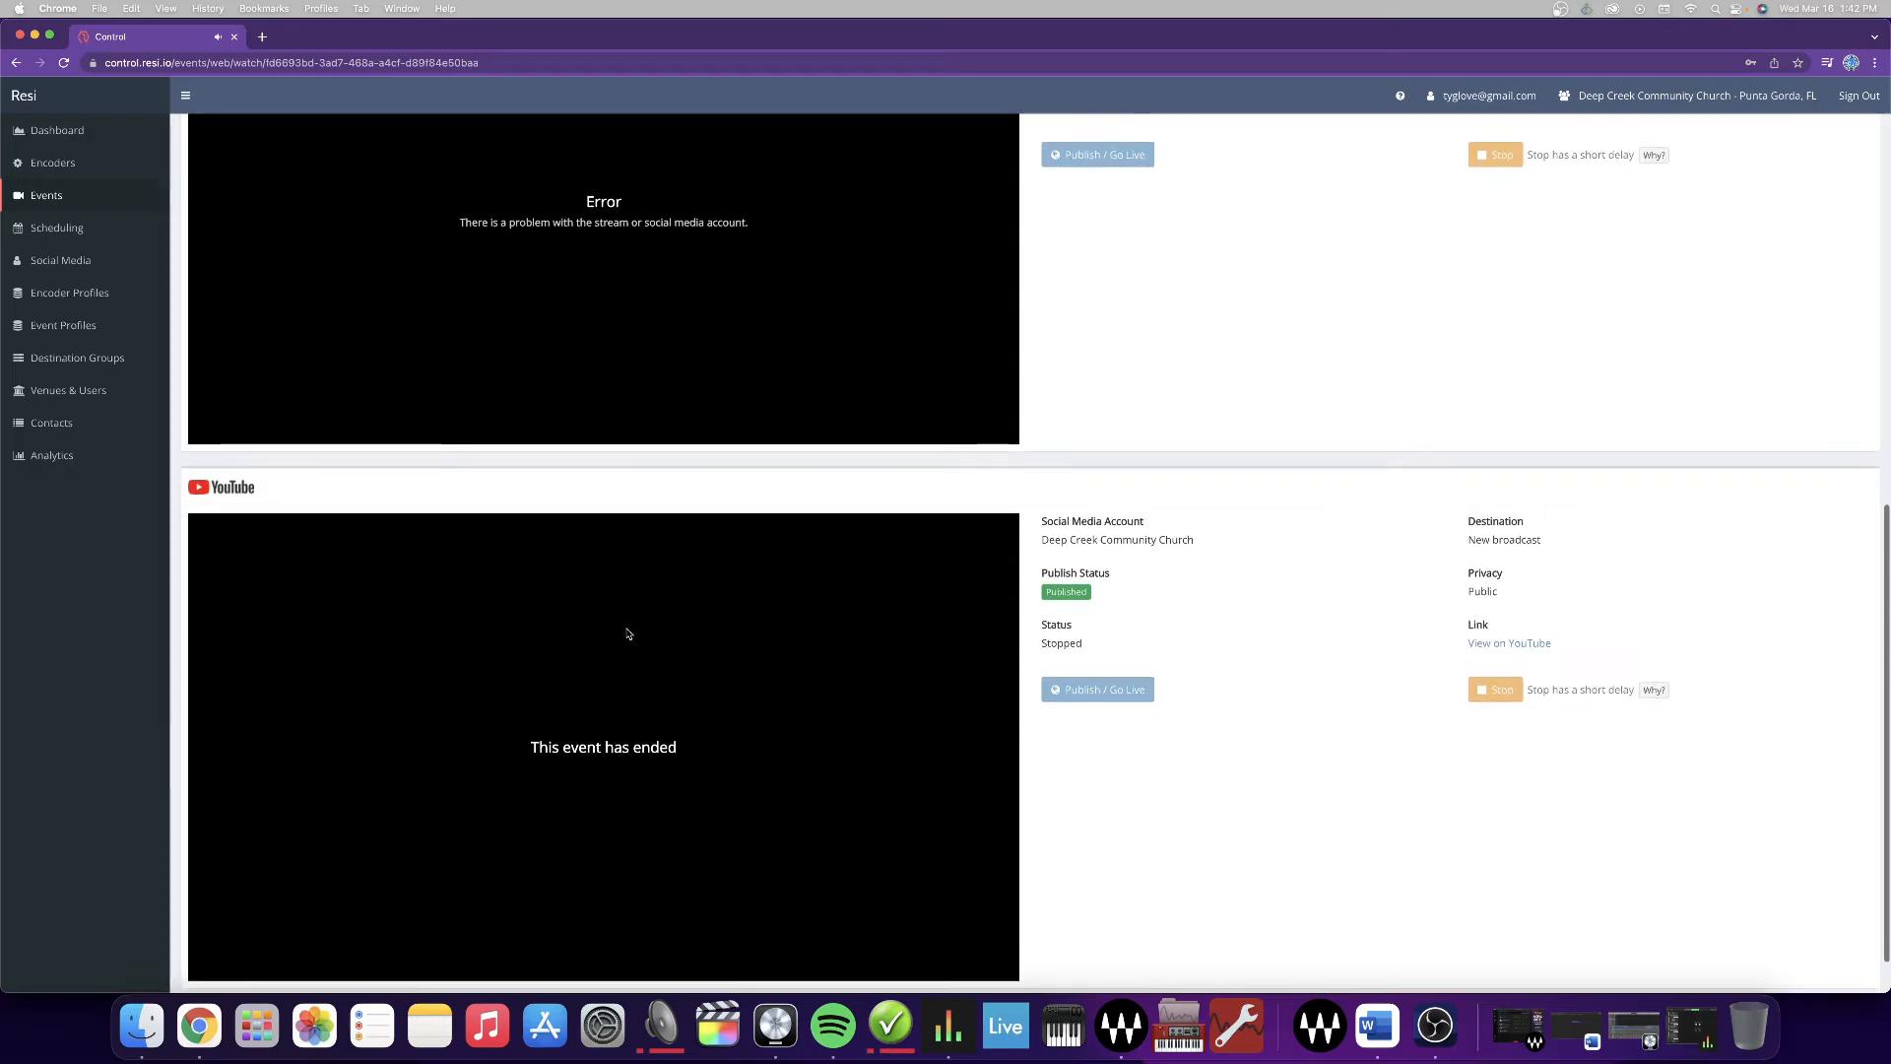
scroll(631, 633, "down", 2)
left_click_drag(853, 498, 1282, 577)
left_click(1257, 562)
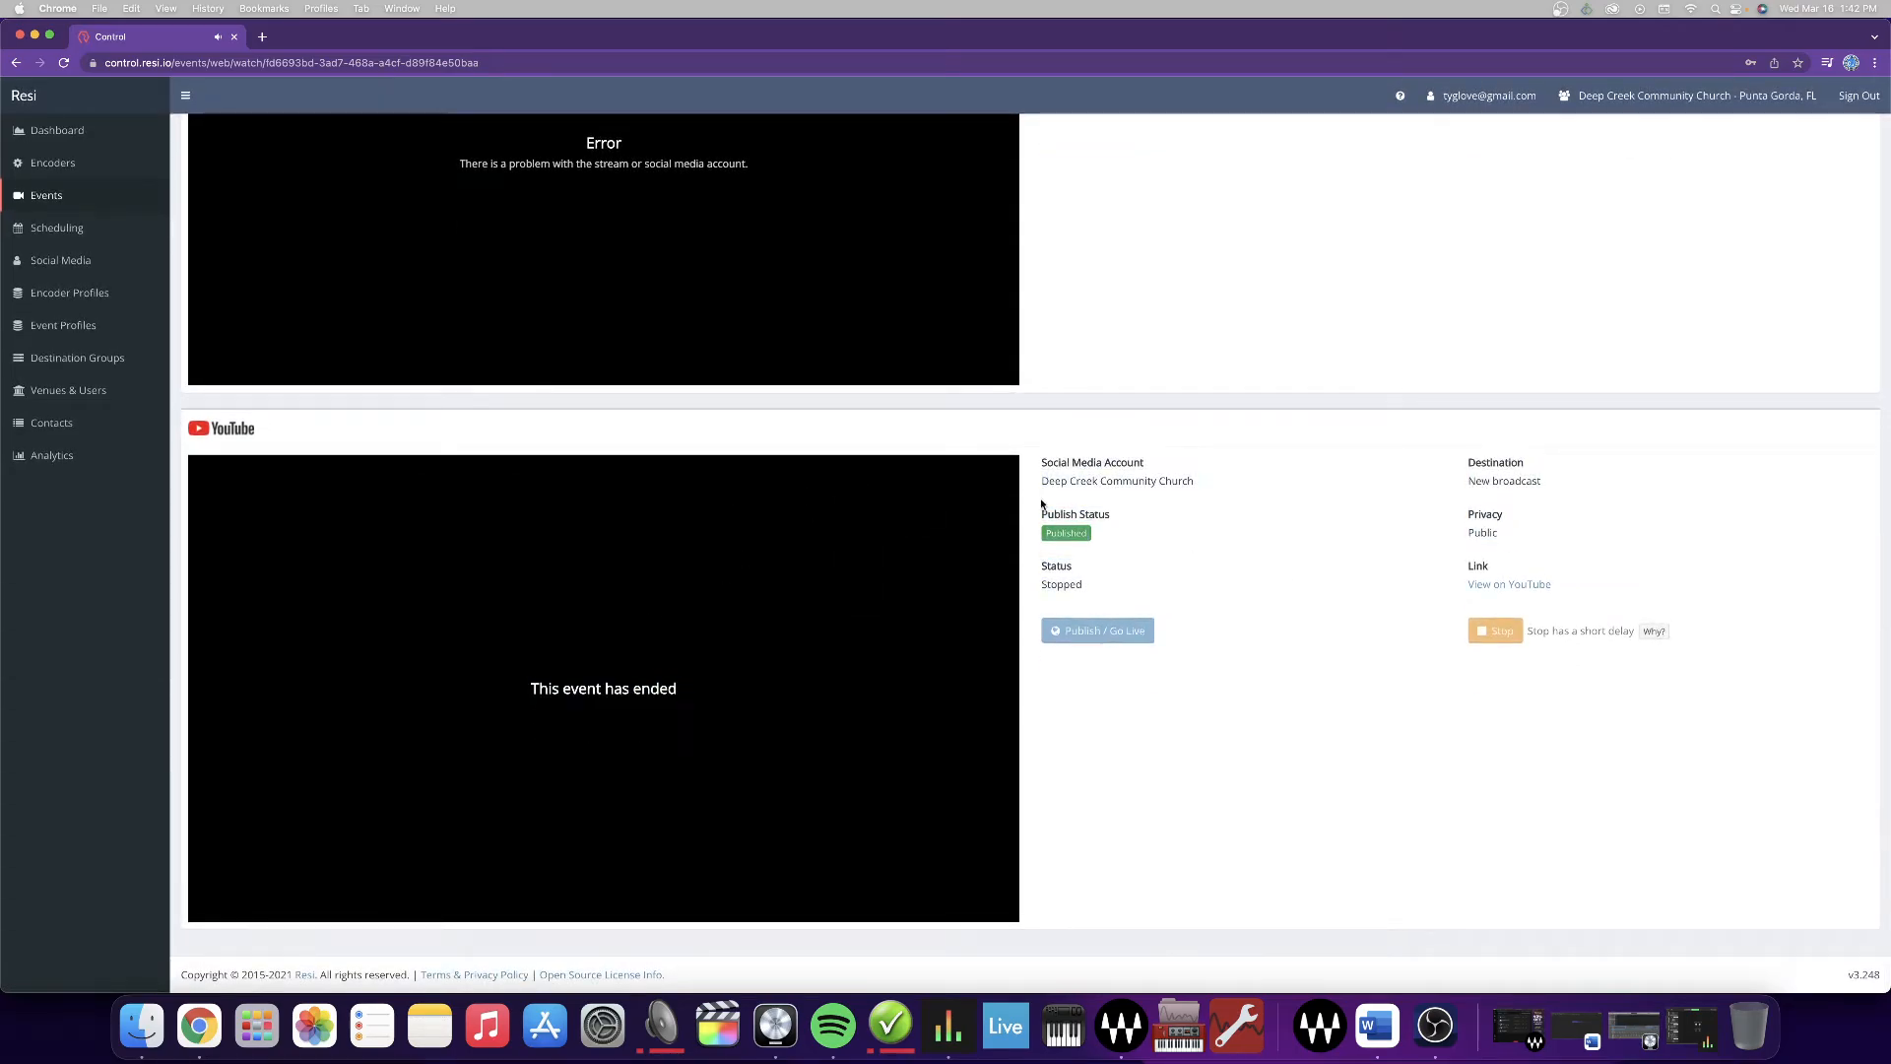
- Review the event's recording and its social media stream sections again, and return to the Events page
scroll(500, 485, "up", 10)
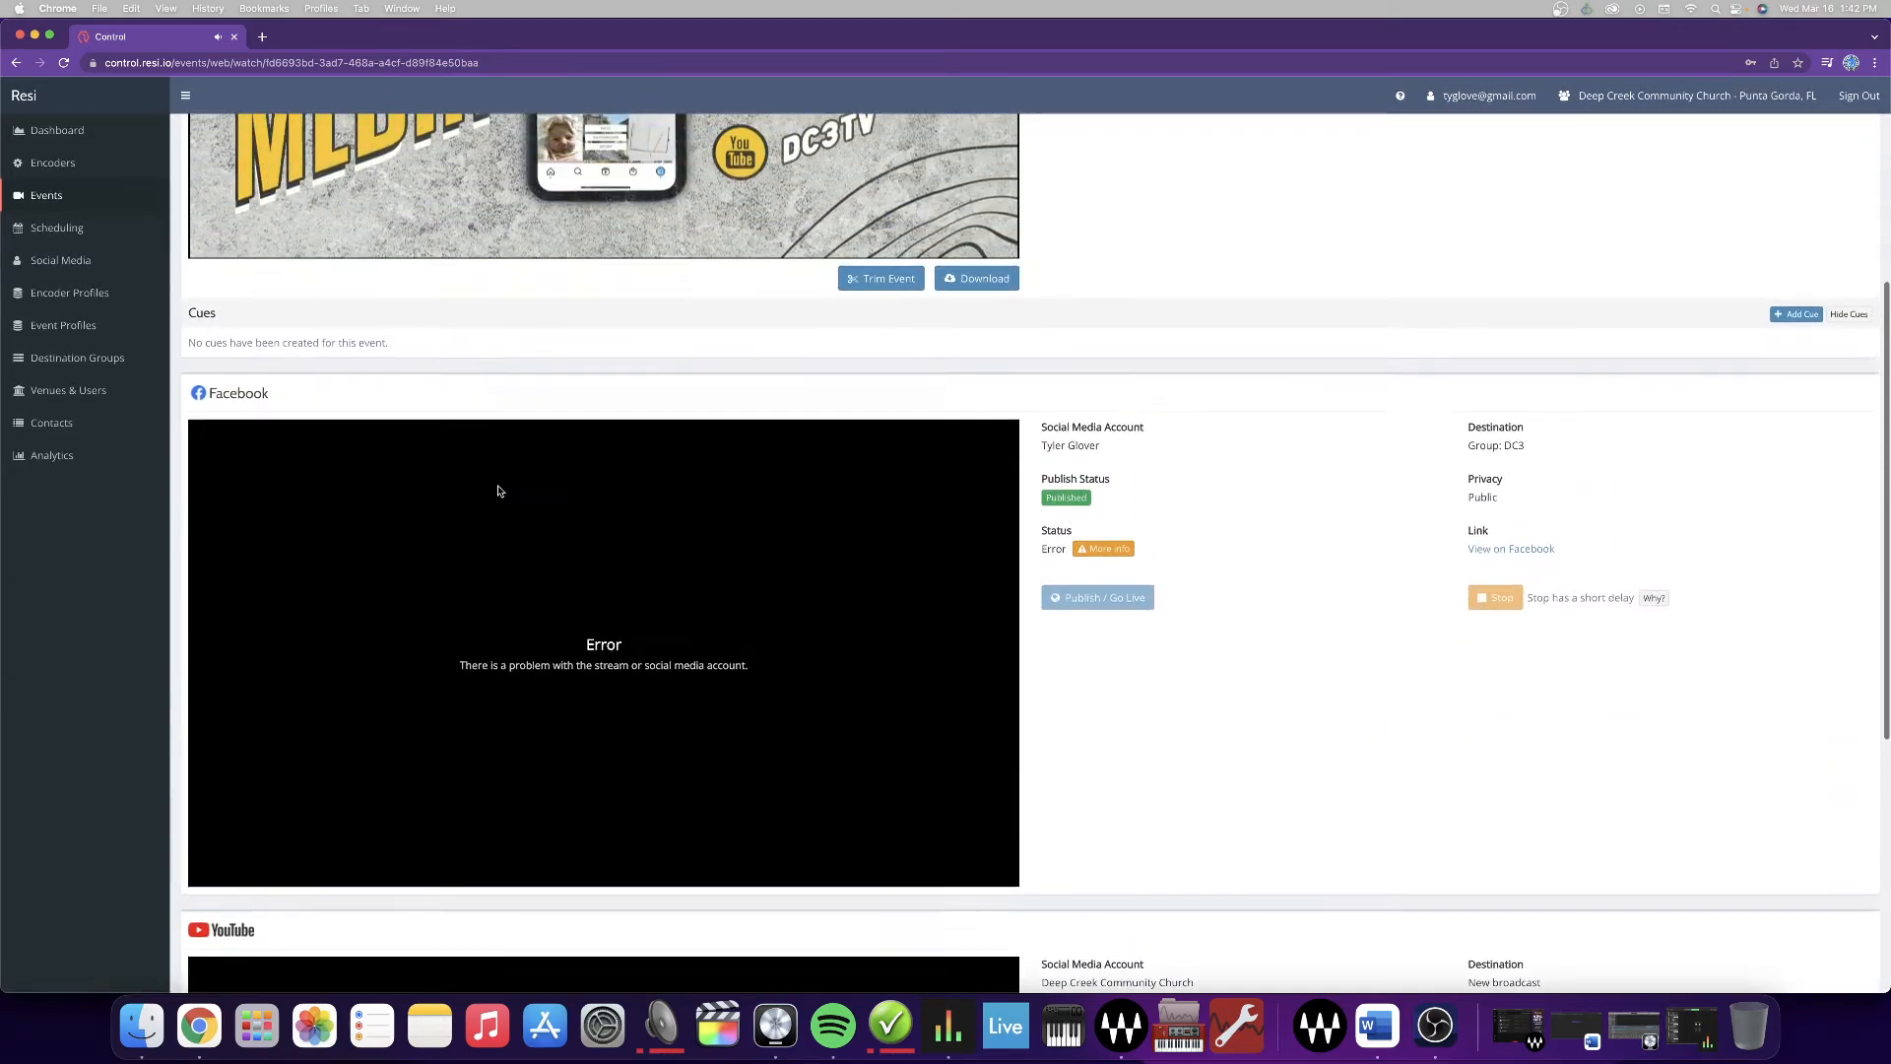
scroll(947, 523, "down", 3)
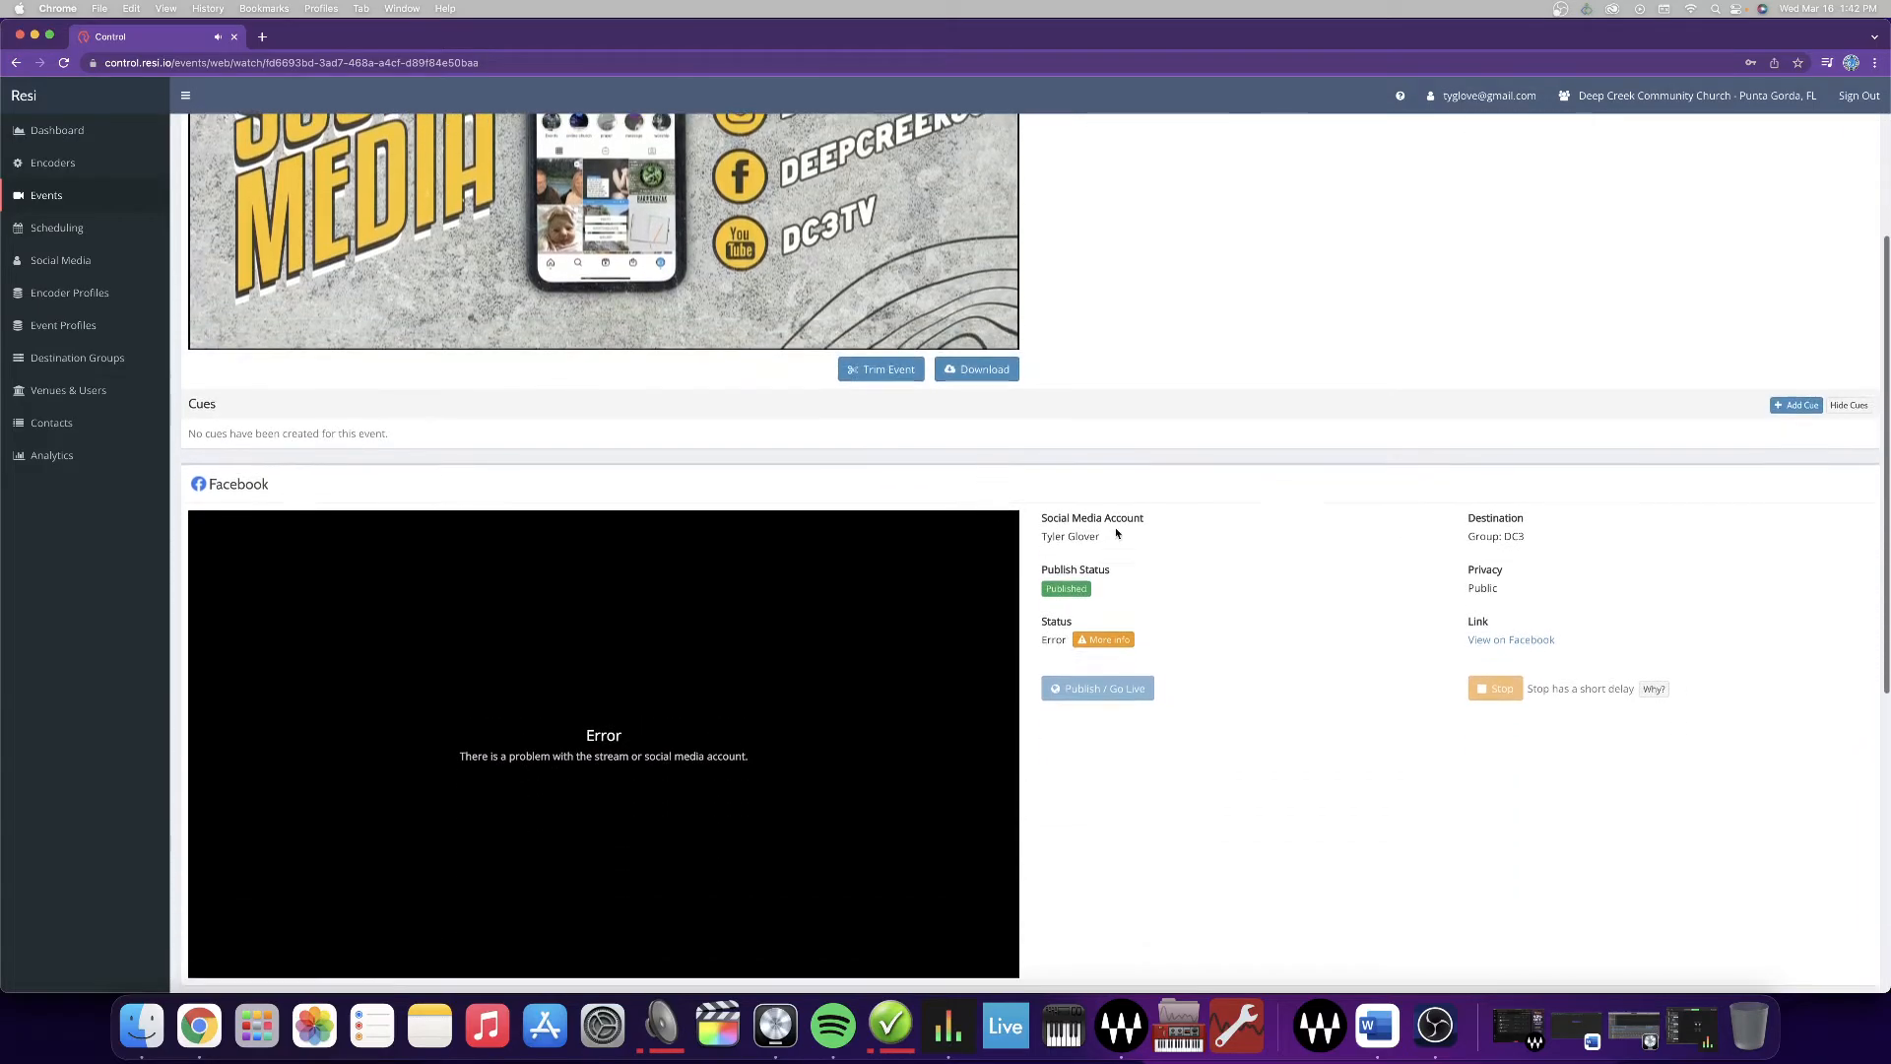
scroll(1496, 596, "down", 6)
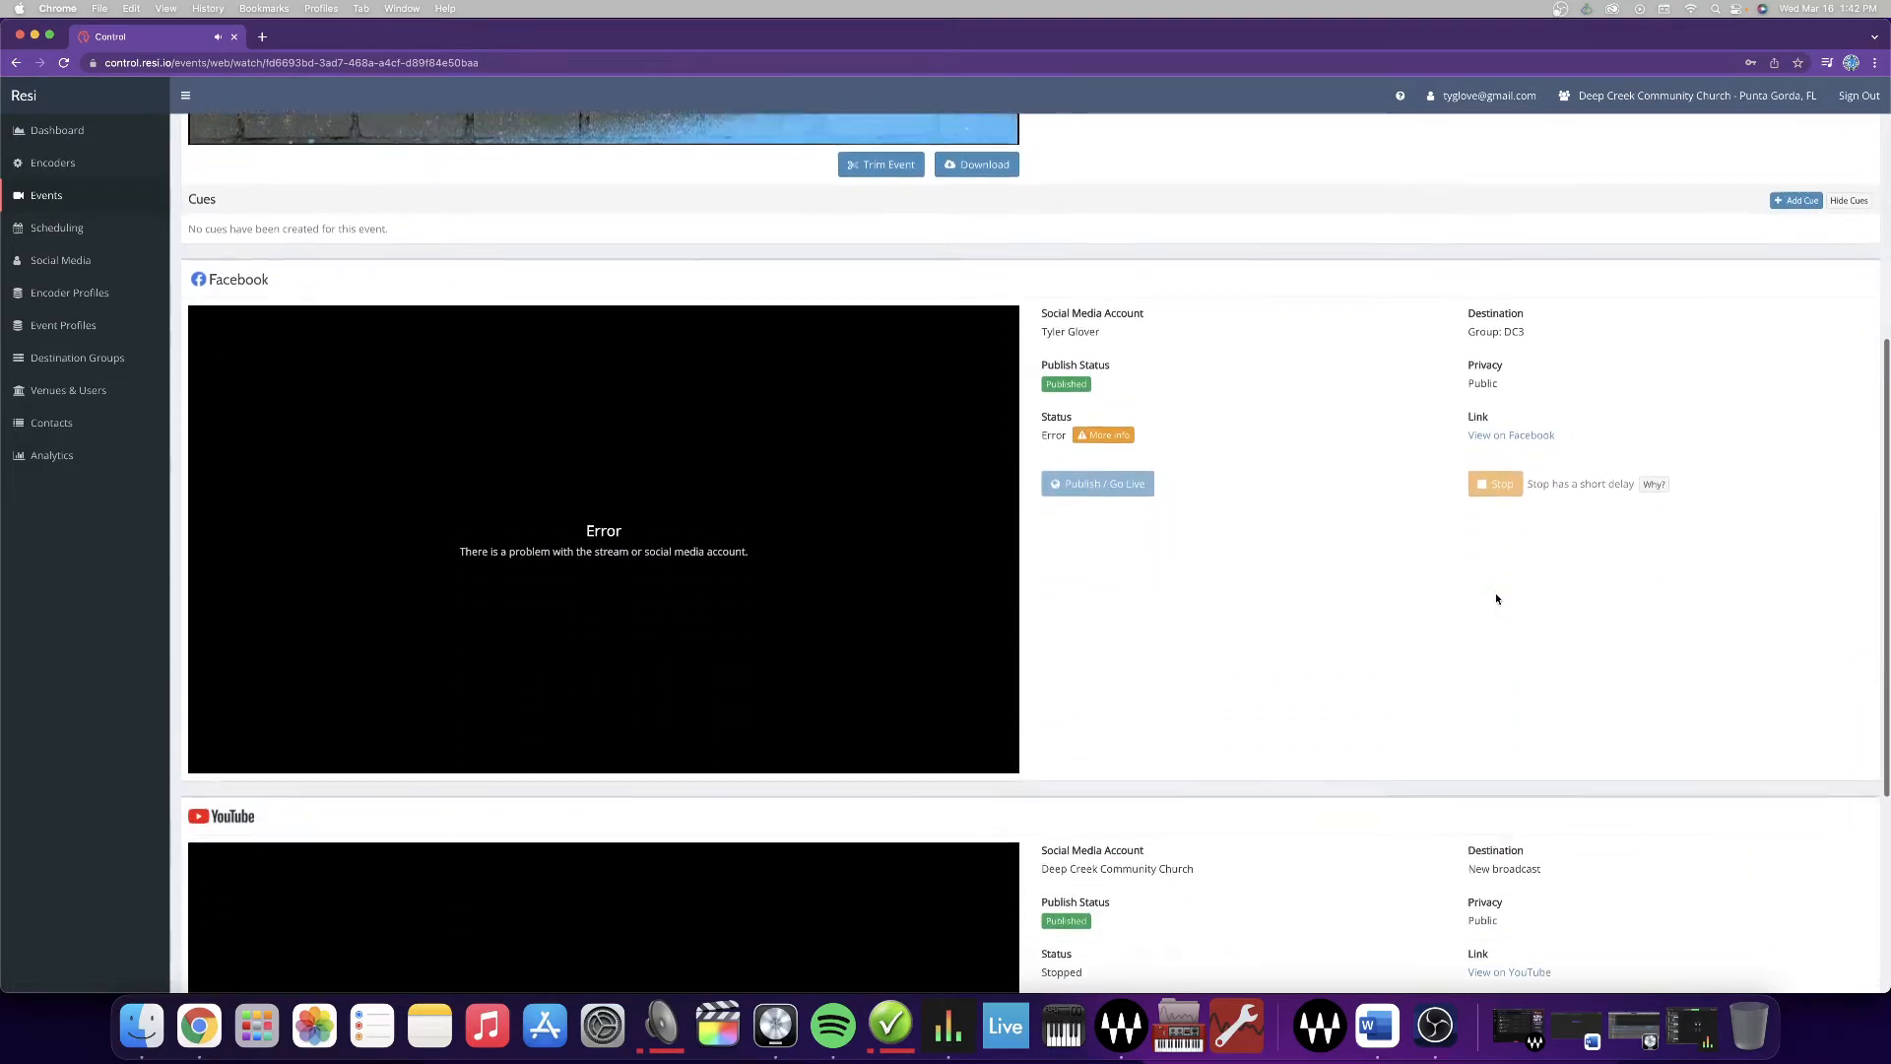
scroll(1351, 566, "up", 10)
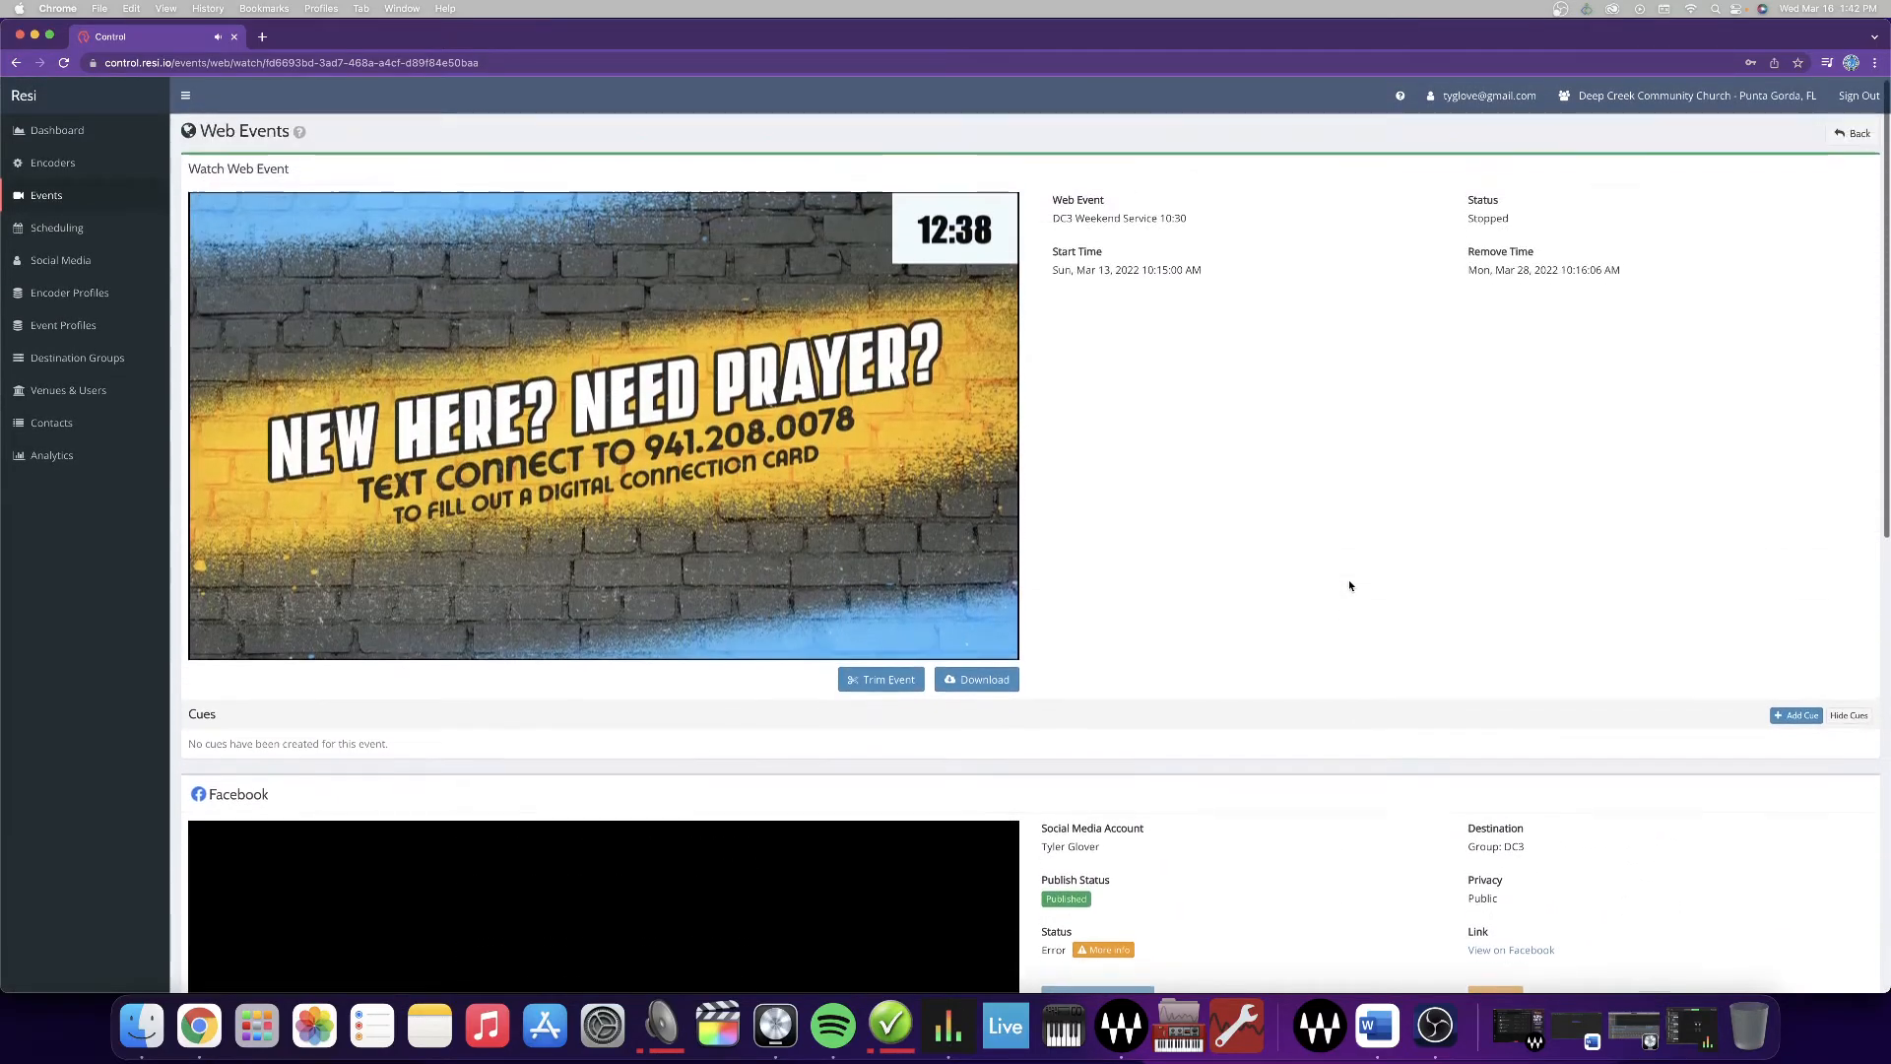
scroll(1320, 573, "down", 1)
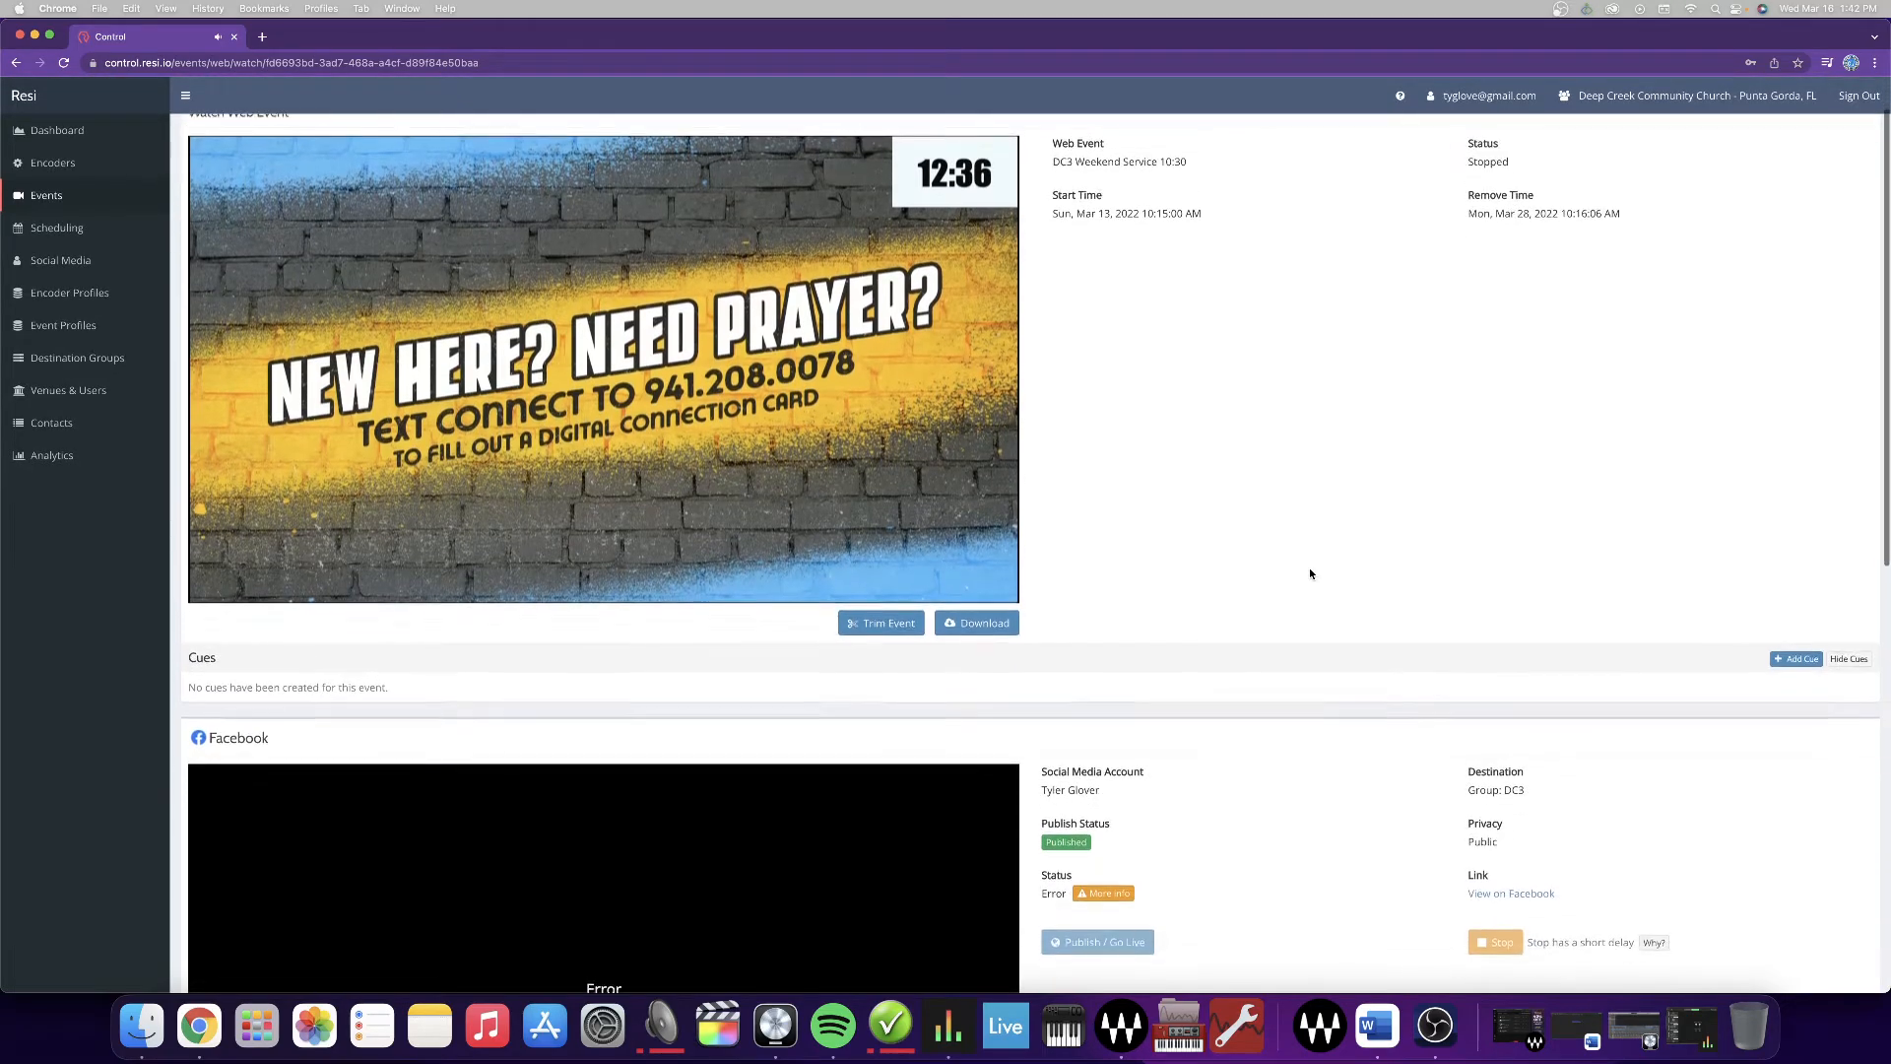
scroll(1232, 557, "down", 3)
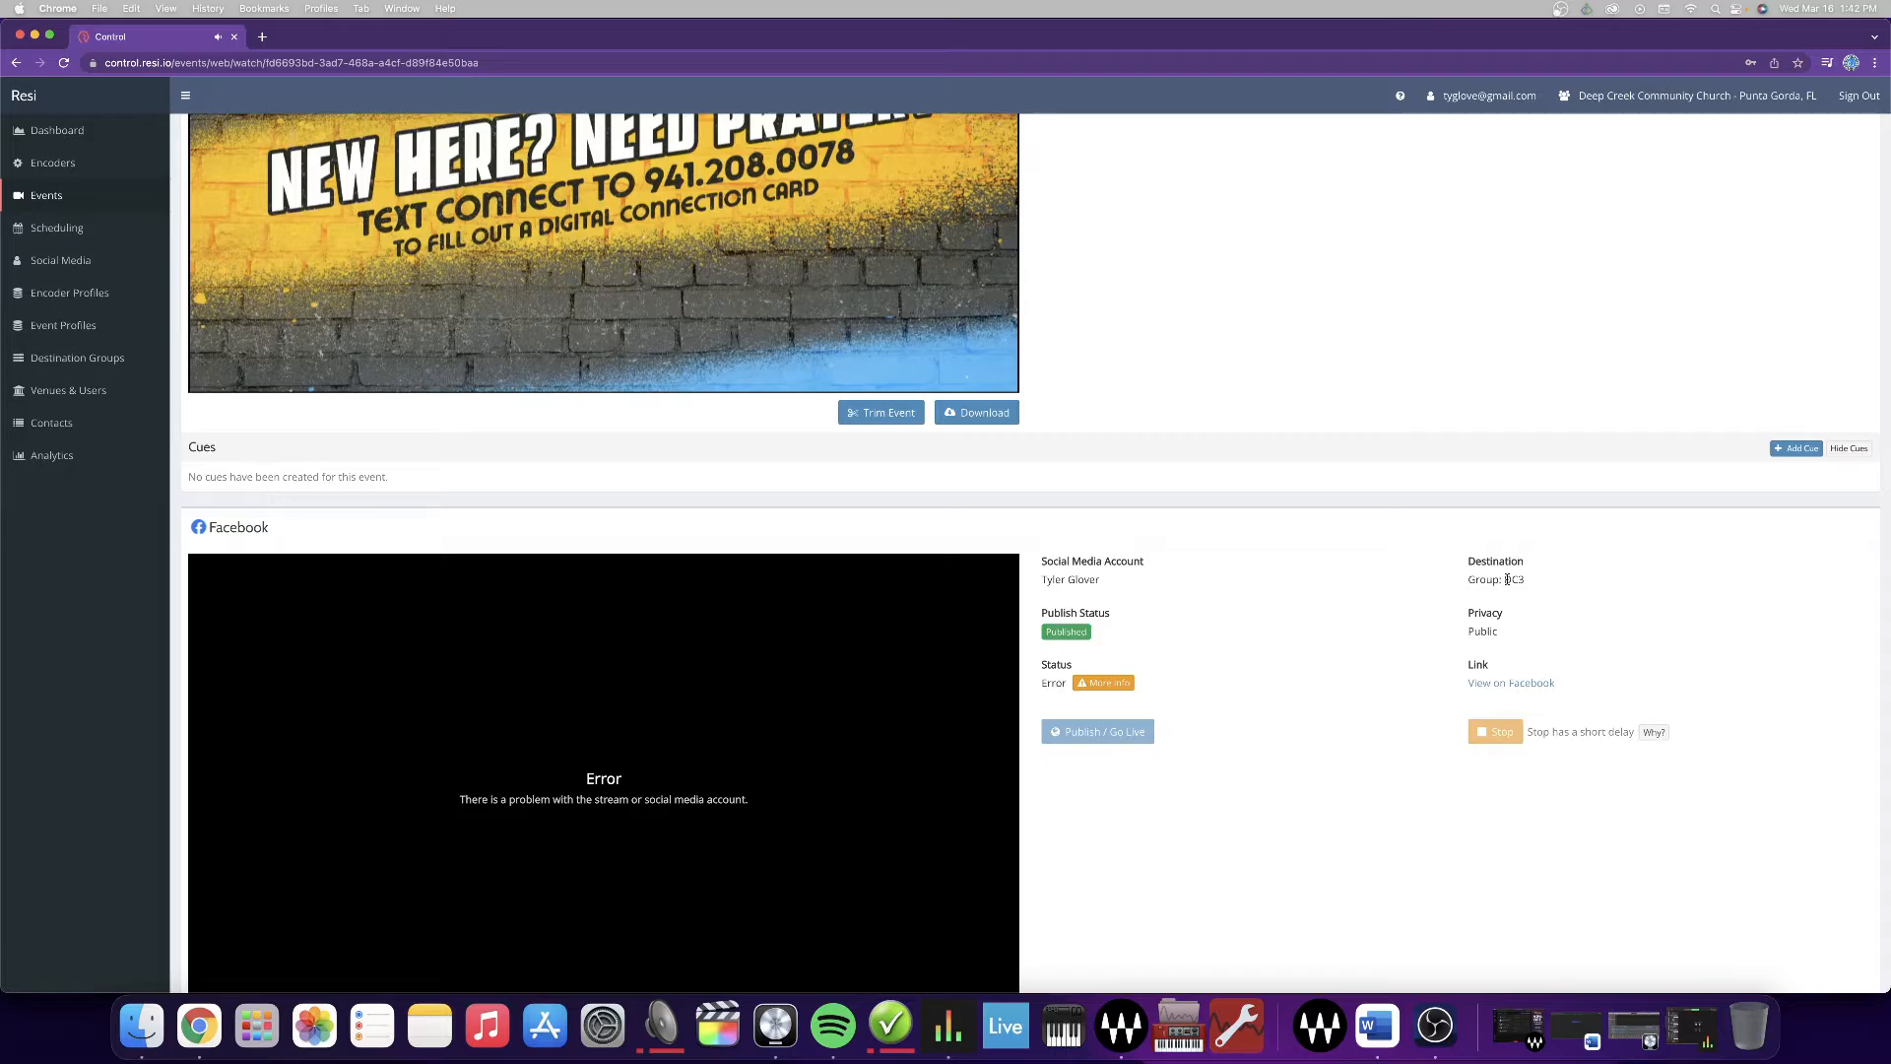
scroll(1133, 591, "up", 4)
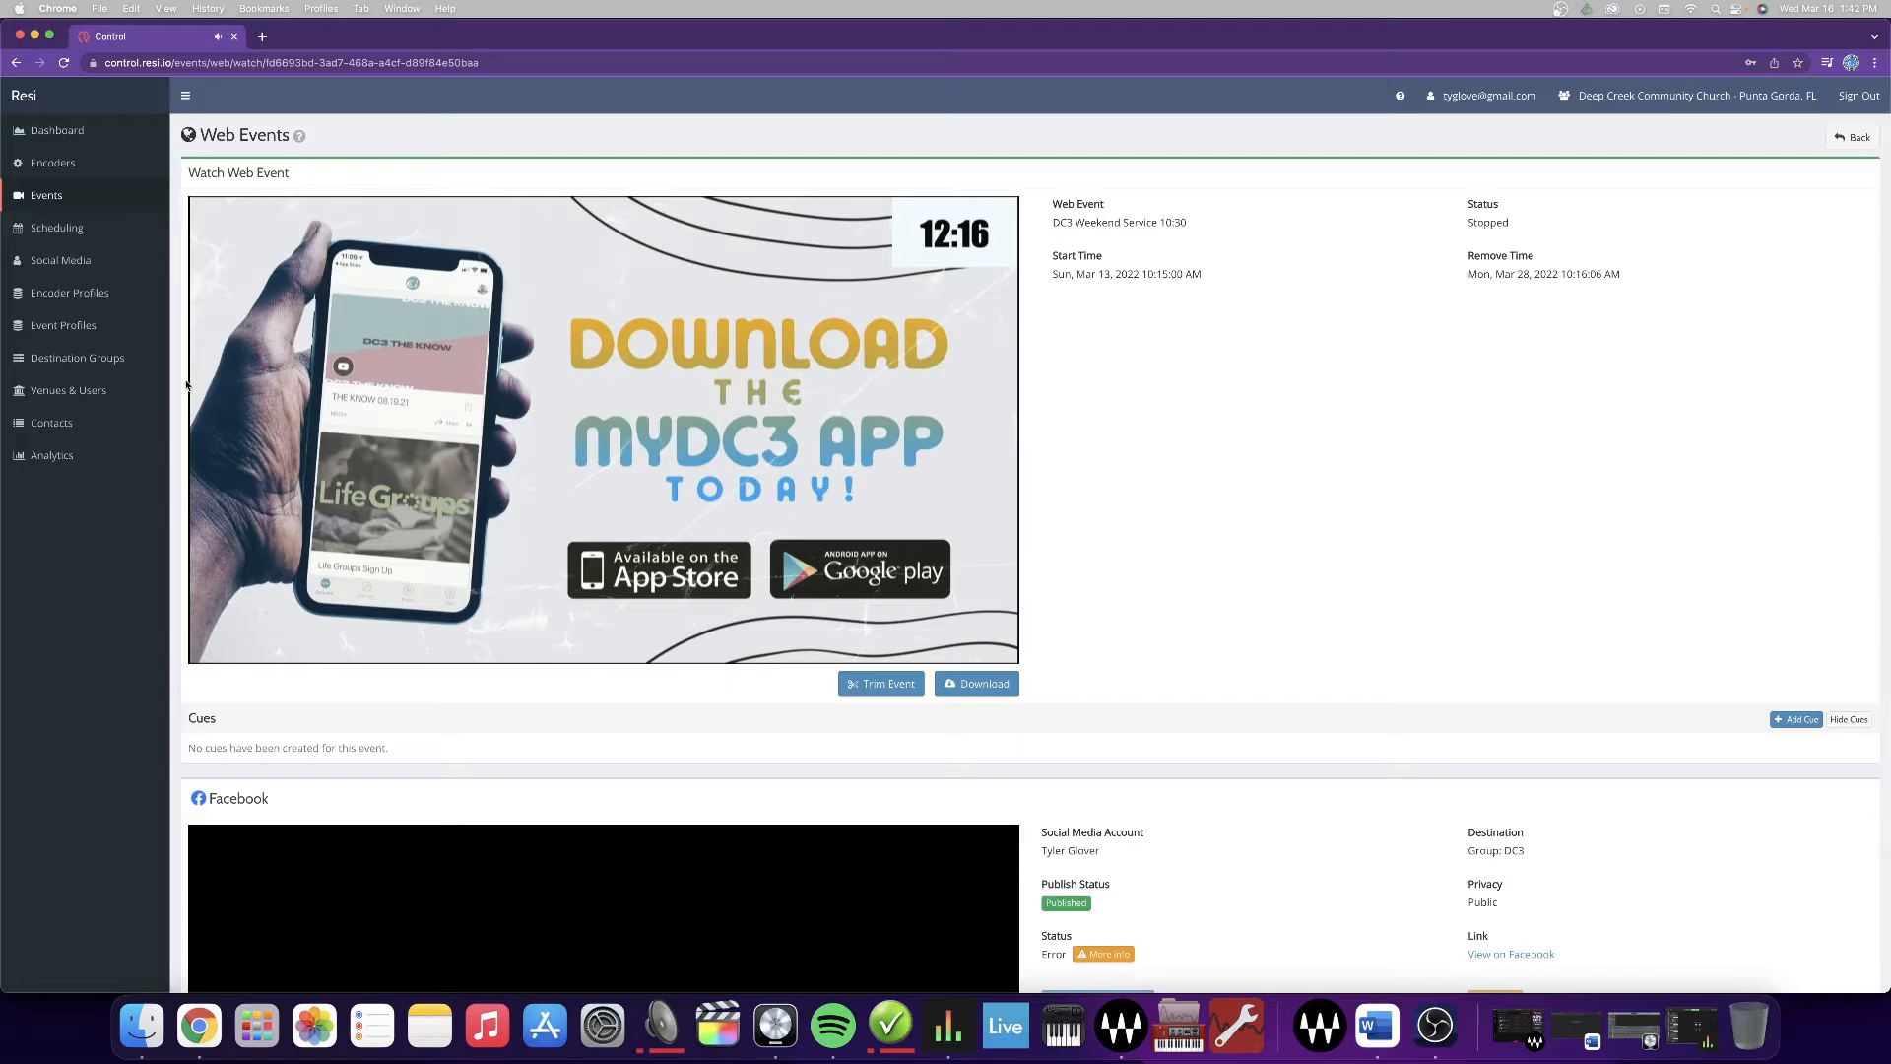
scroll(1097, 309, "down", 4)
scroll(1099, 315, "up", 1)
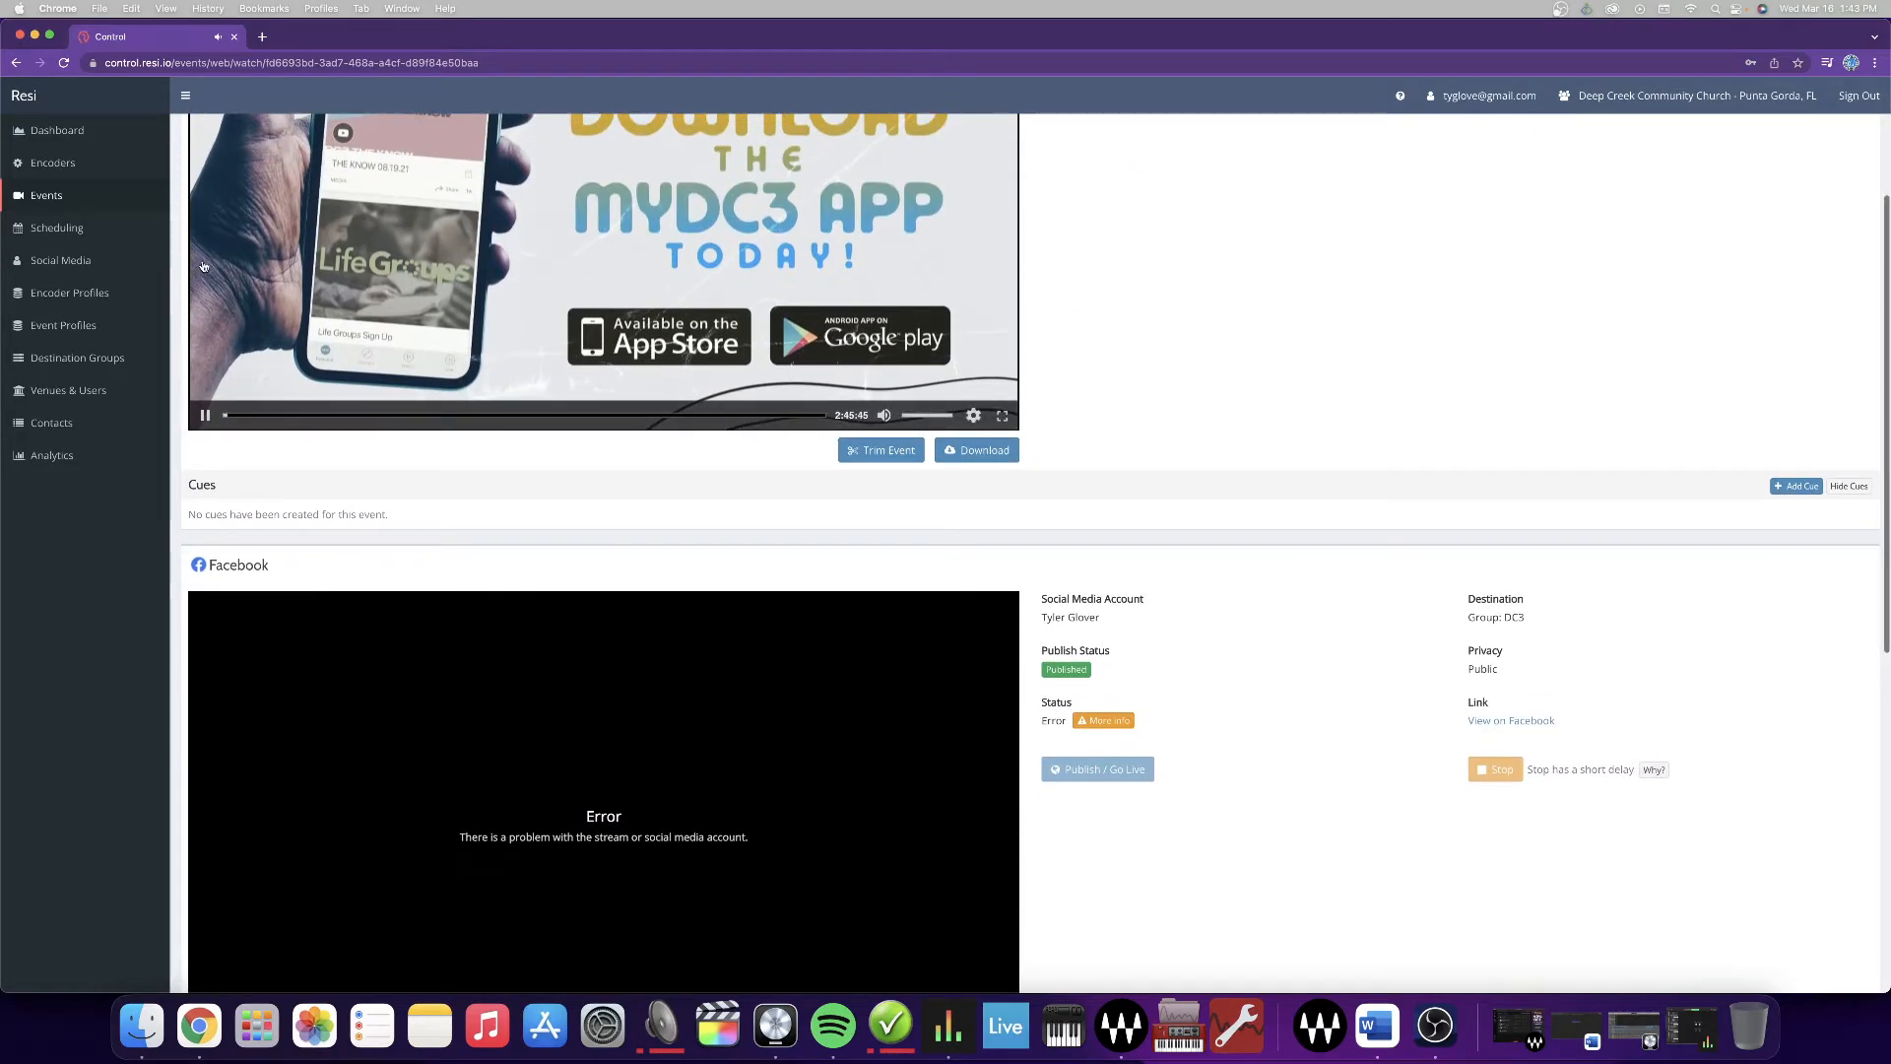
left_click(15, 63)
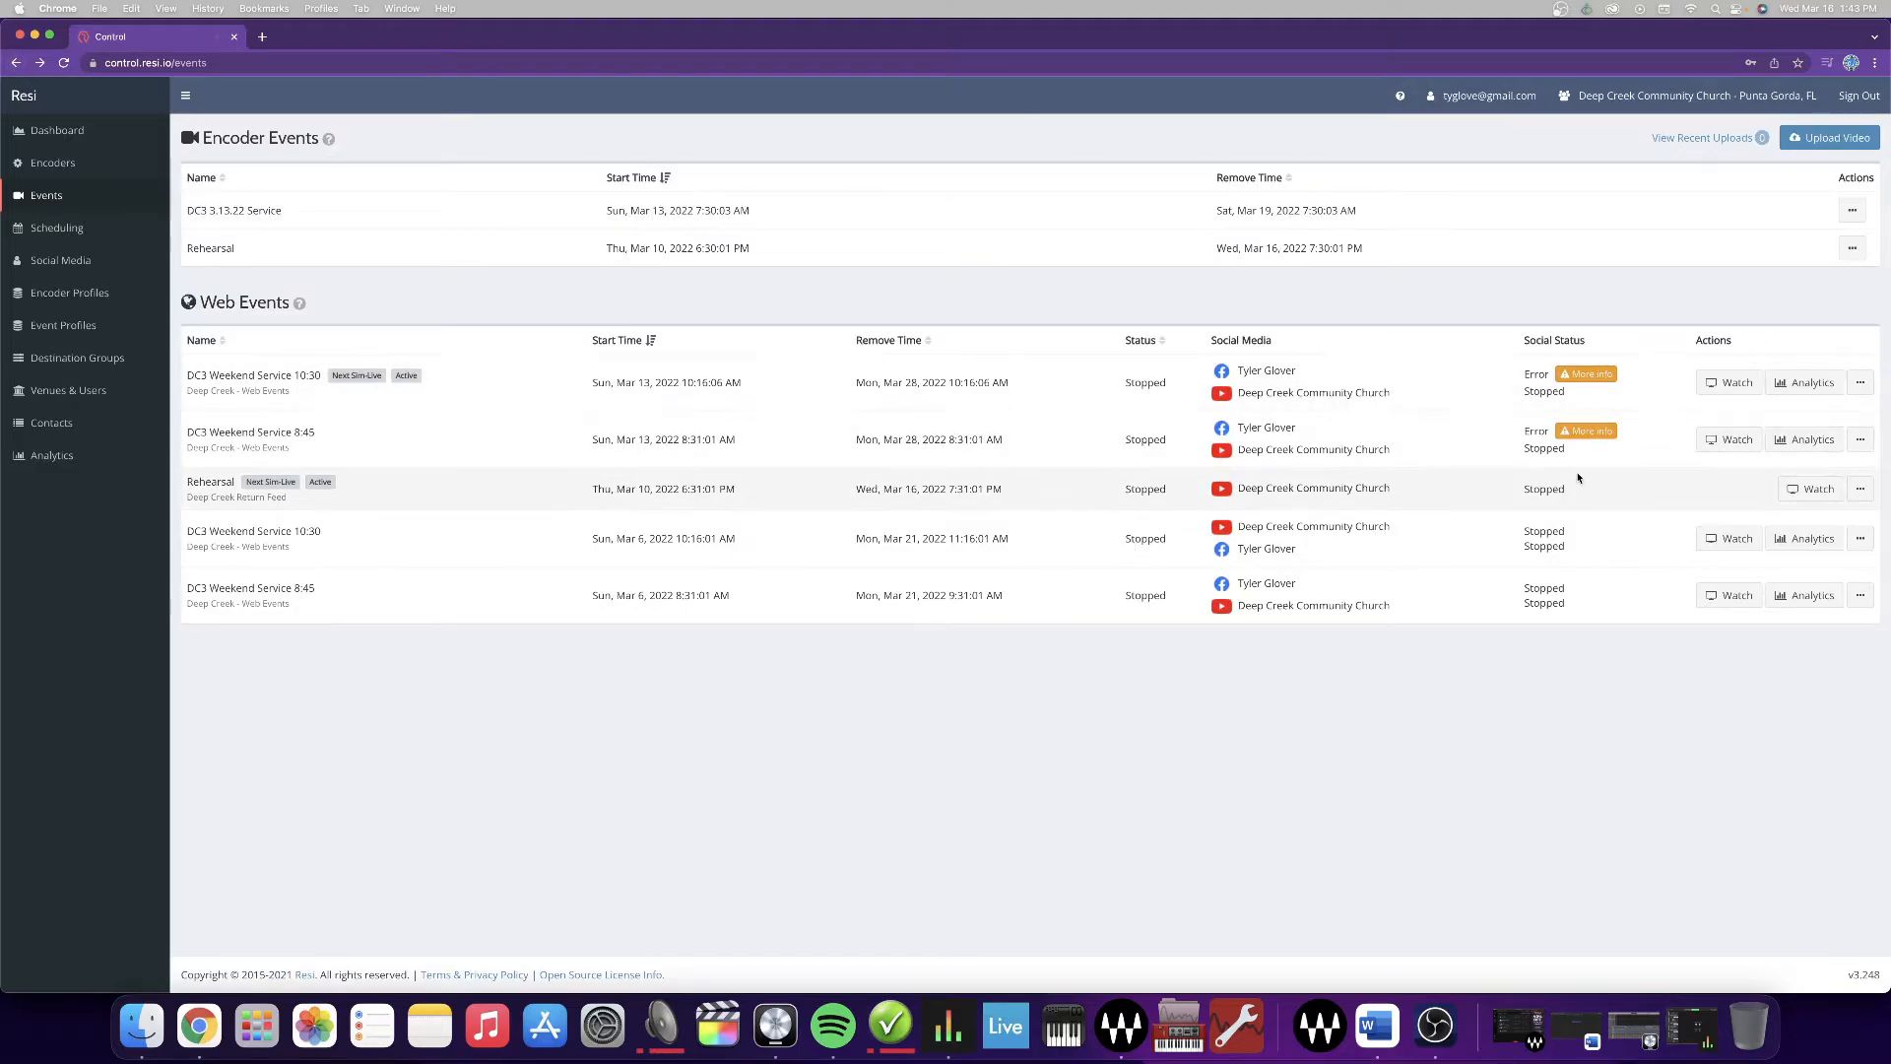
- Open the analytics for the March 13 DC3 Weekend Service 10:30 web event and examine its viewer graph and viewing statistics
left_click(1804, 383)
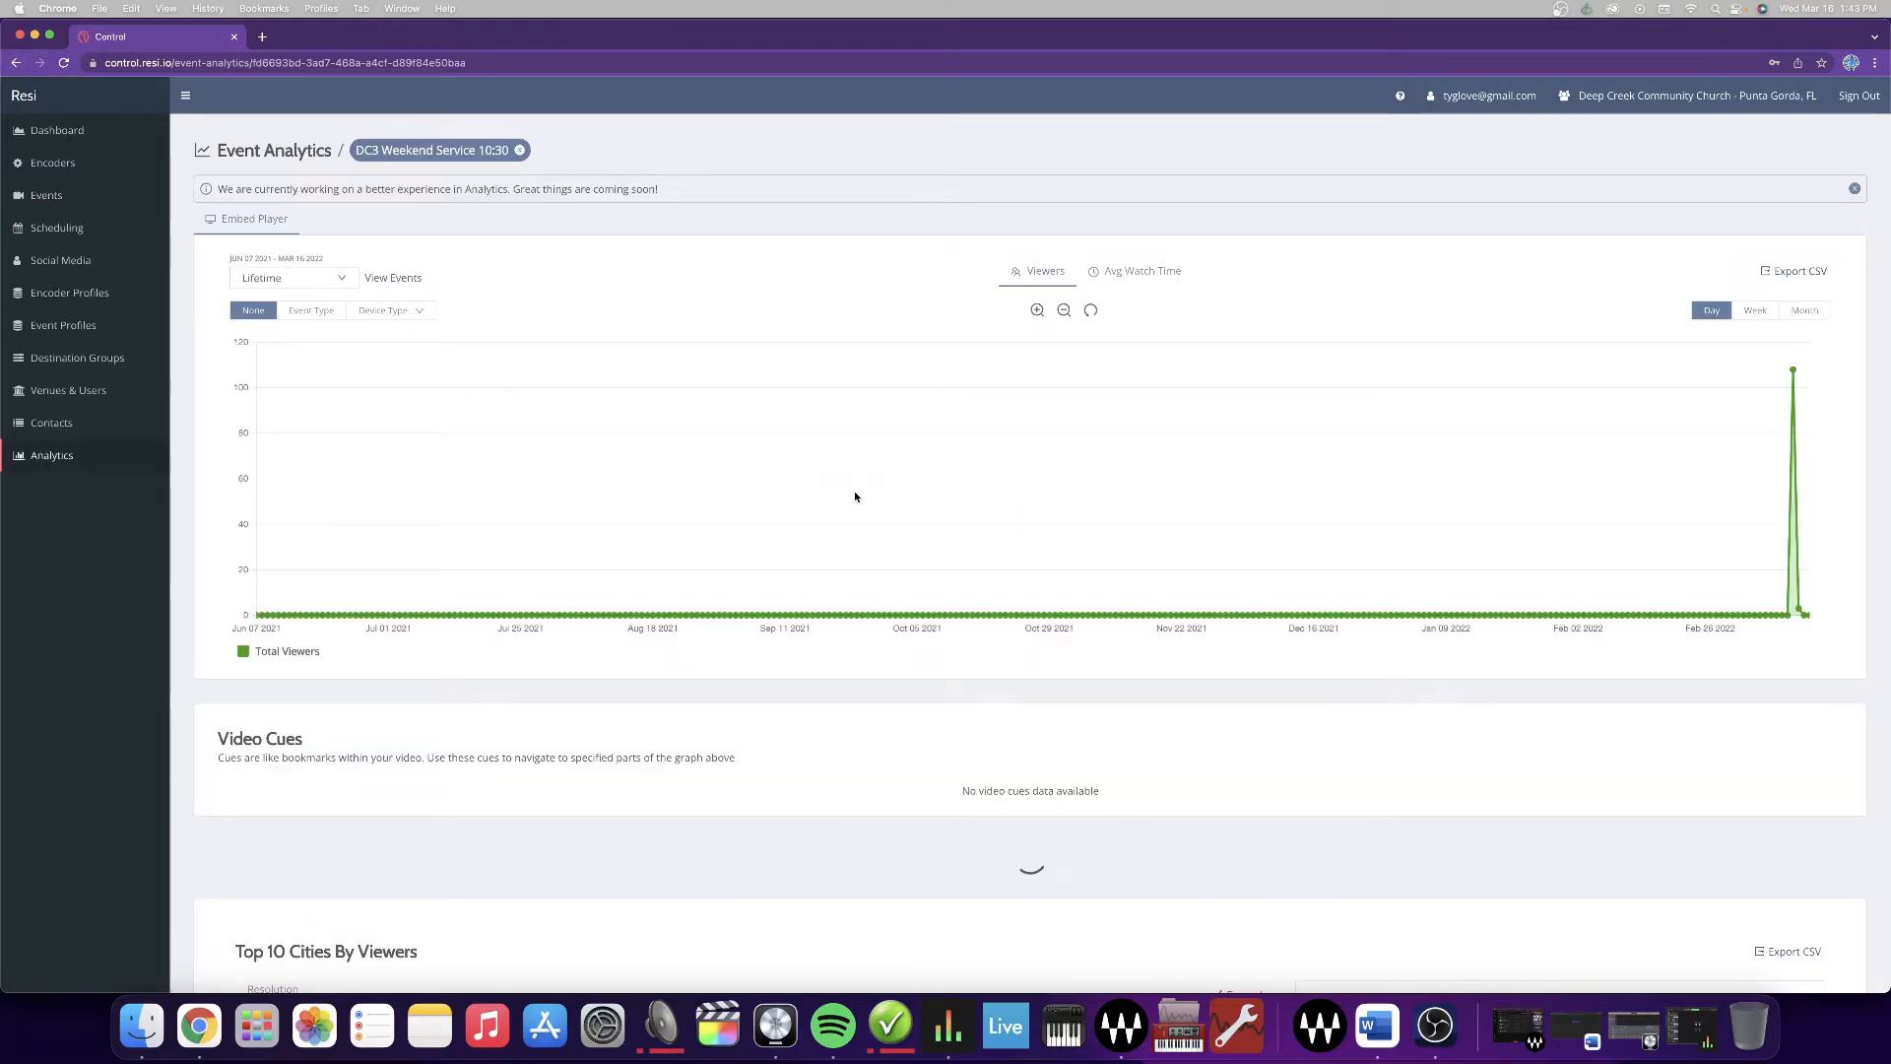
scroll(958, 692, "down", 1)
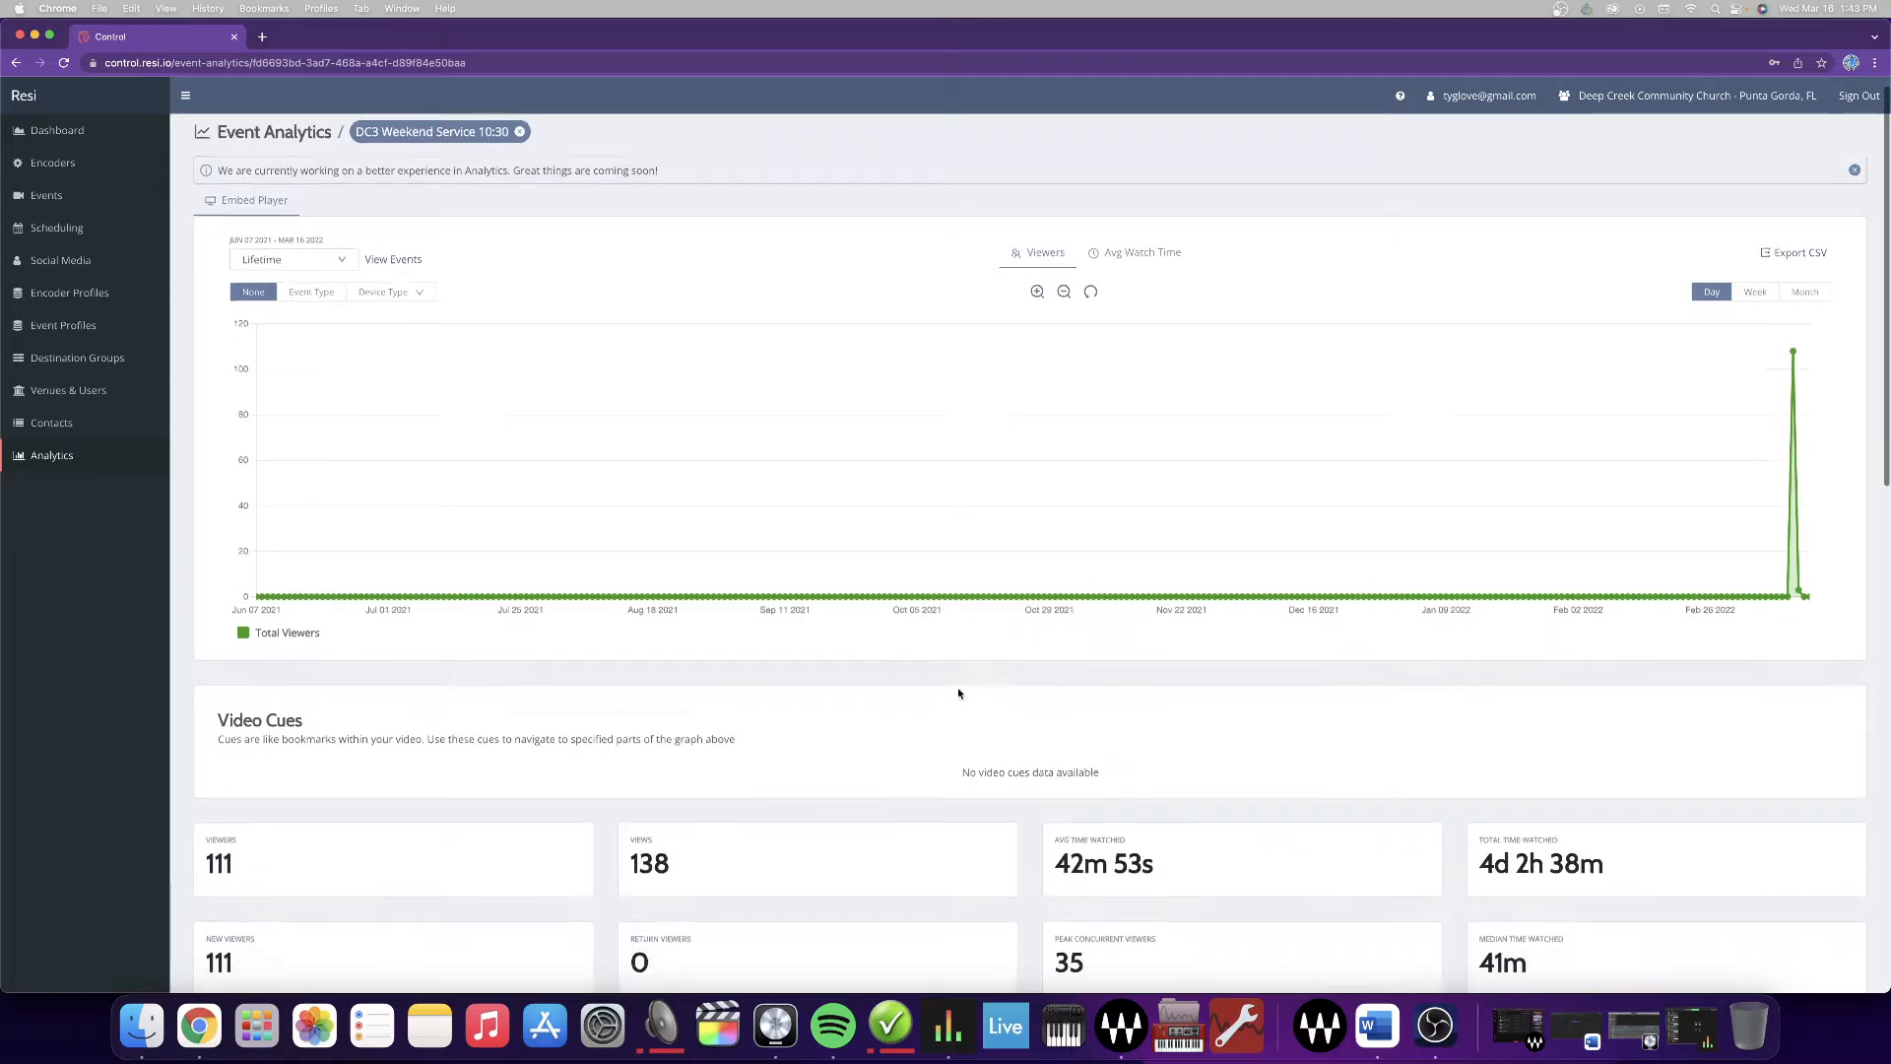
scroll(958, 692, "down", 5)
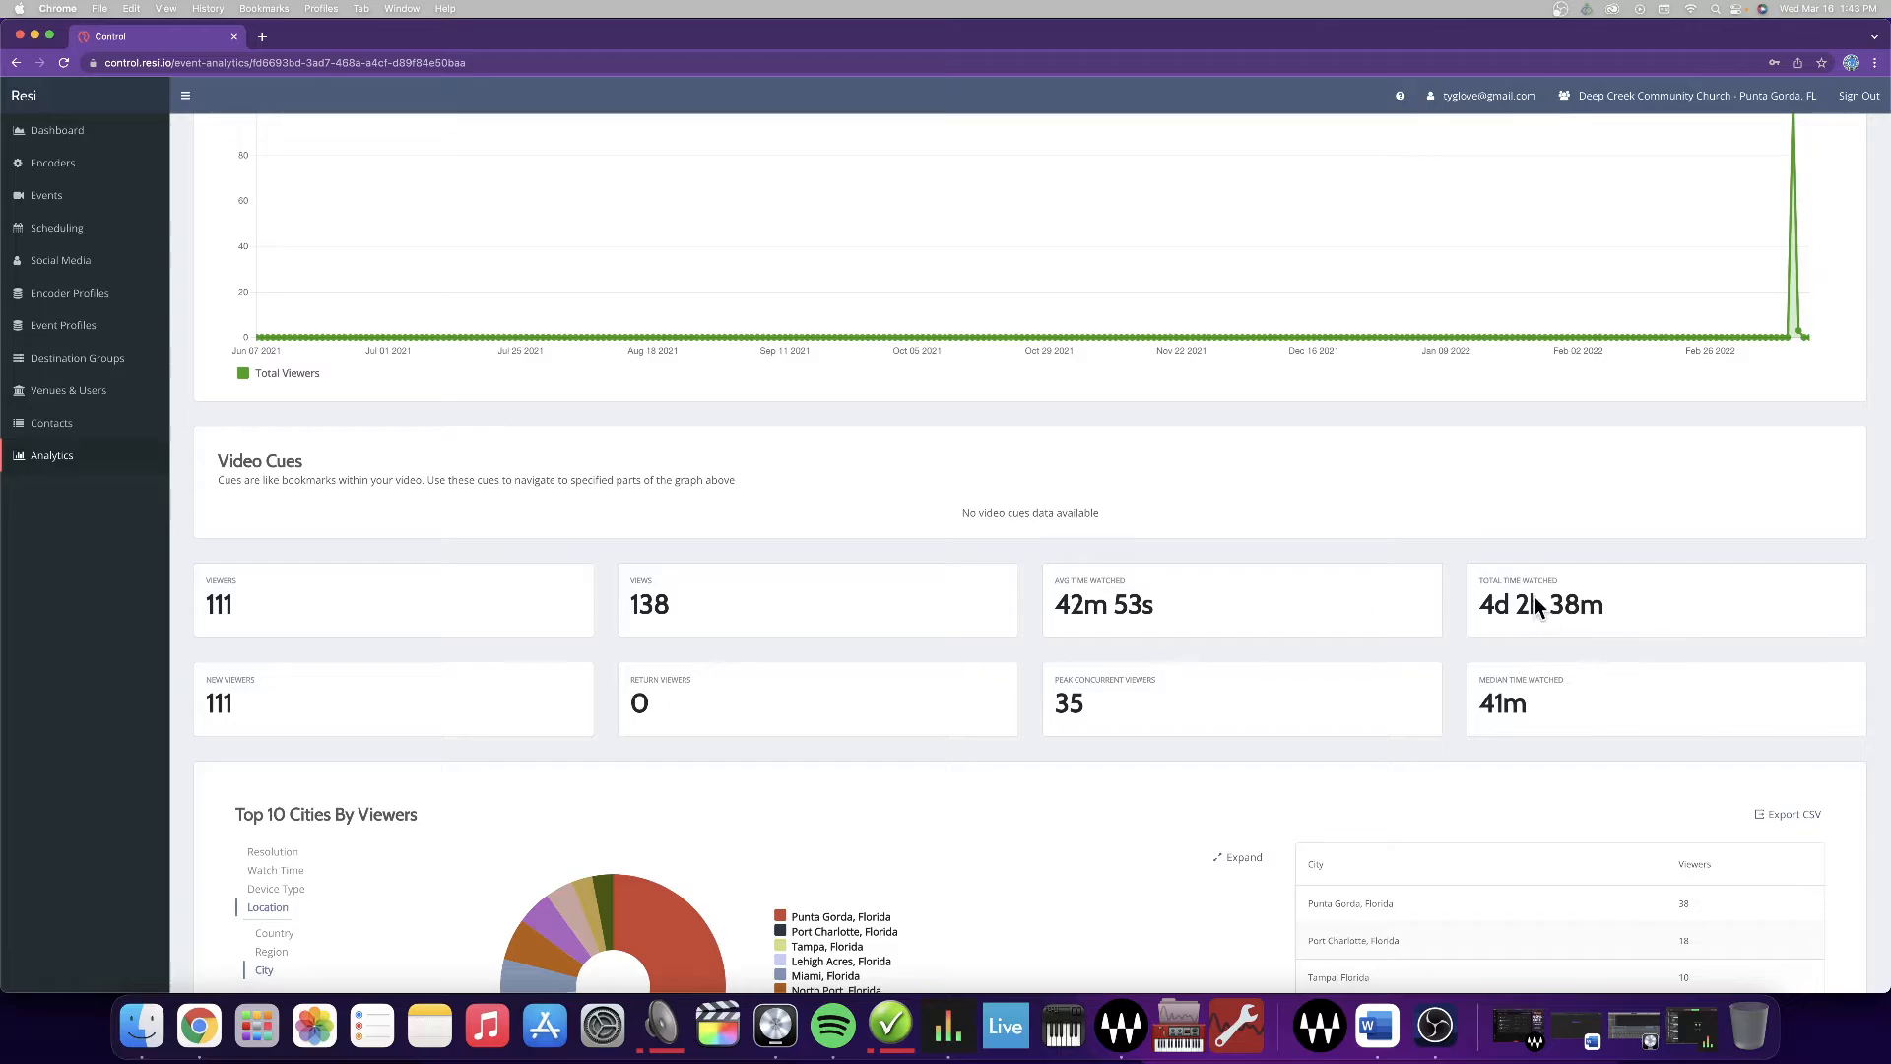
scroll(636, 490, "down", 7)
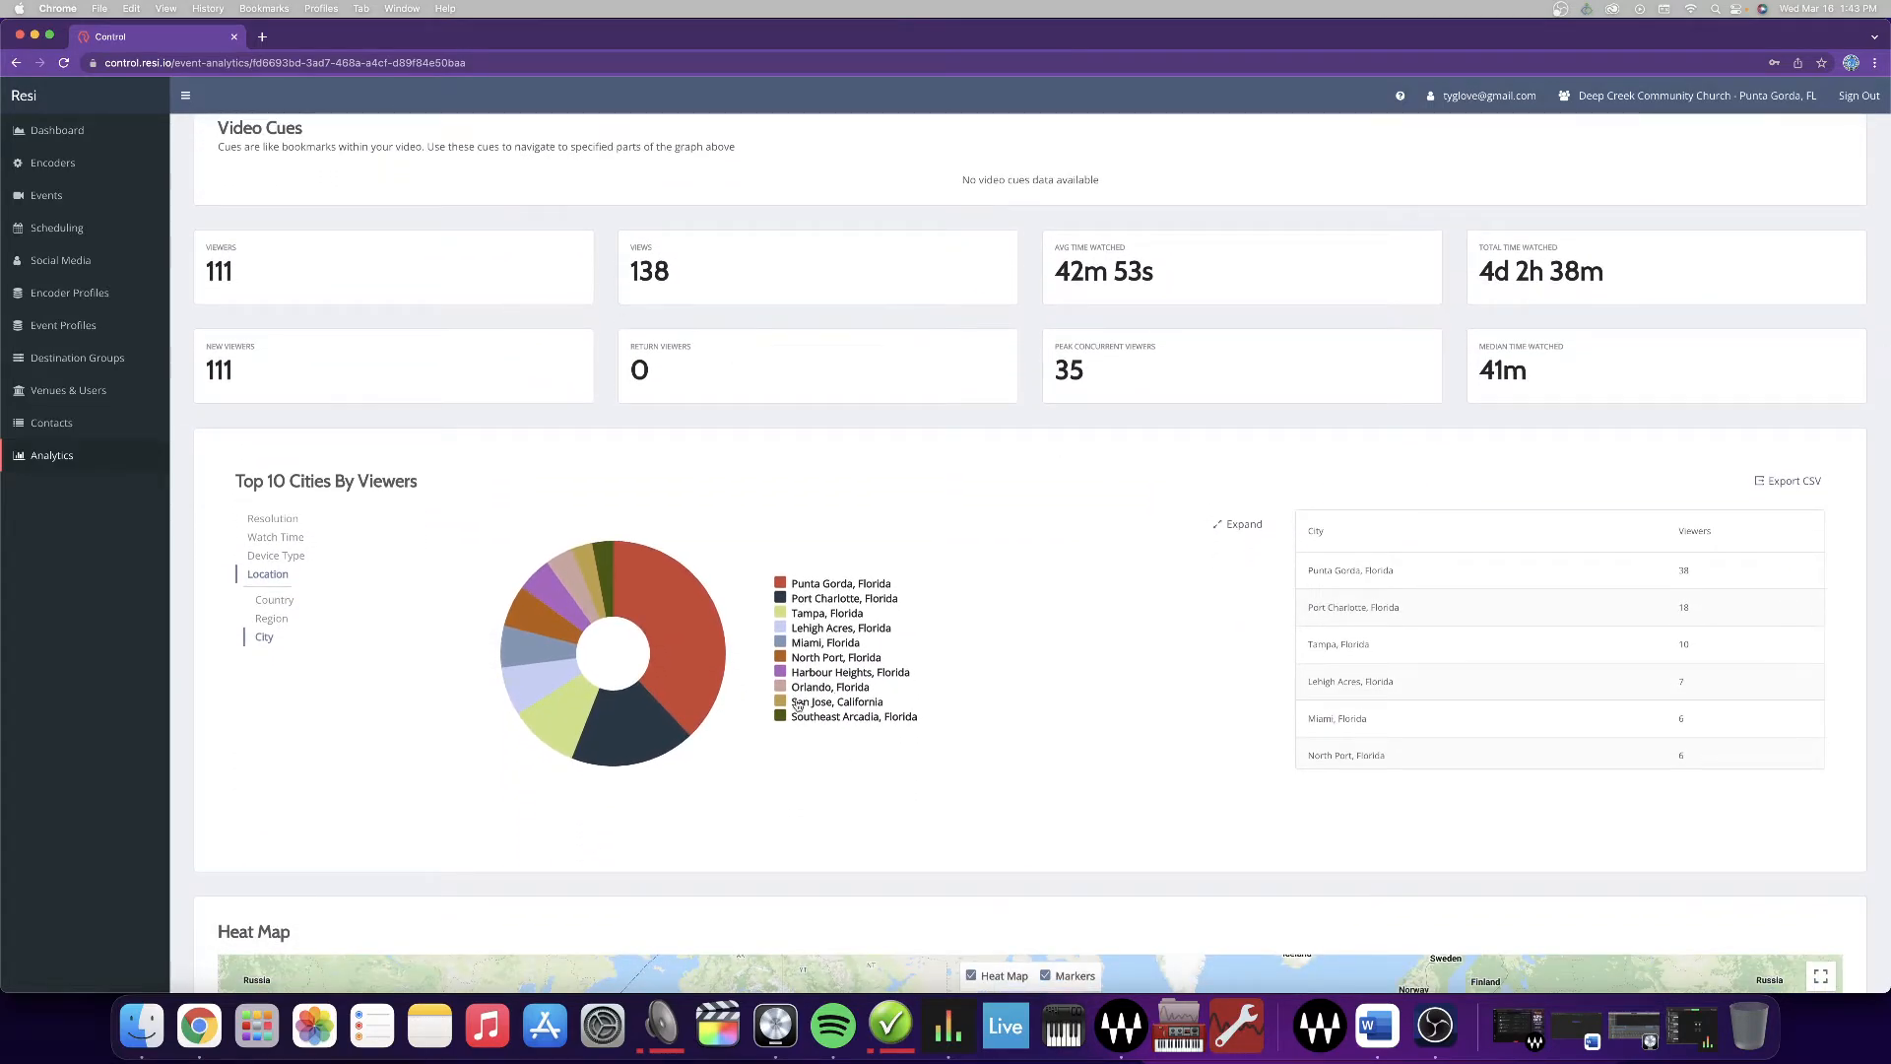
- Examine the Top 10 Cities By Viewers chart and the viewer heat map, and return to the Events page
scroll(888, 725, "down", 1)
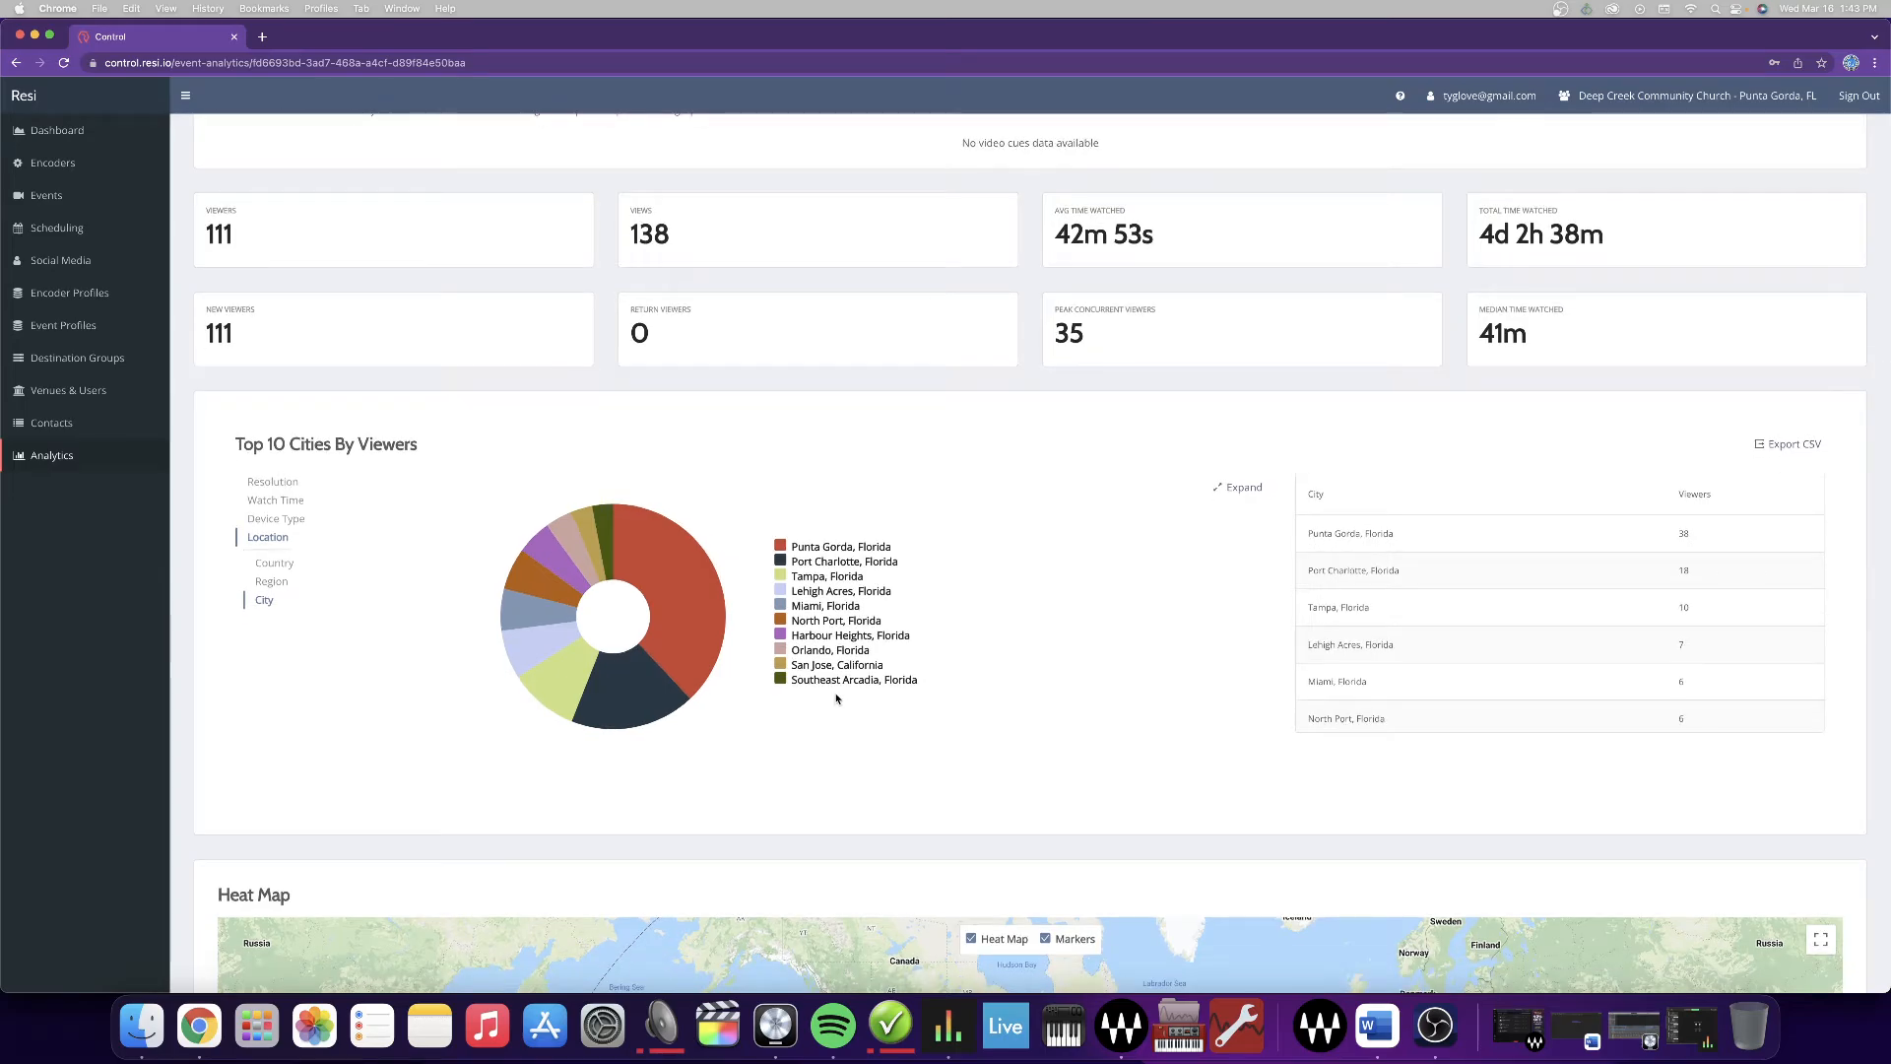
scroll(836, 699, "down", 1)
scroll(837, 700, "down", 4)
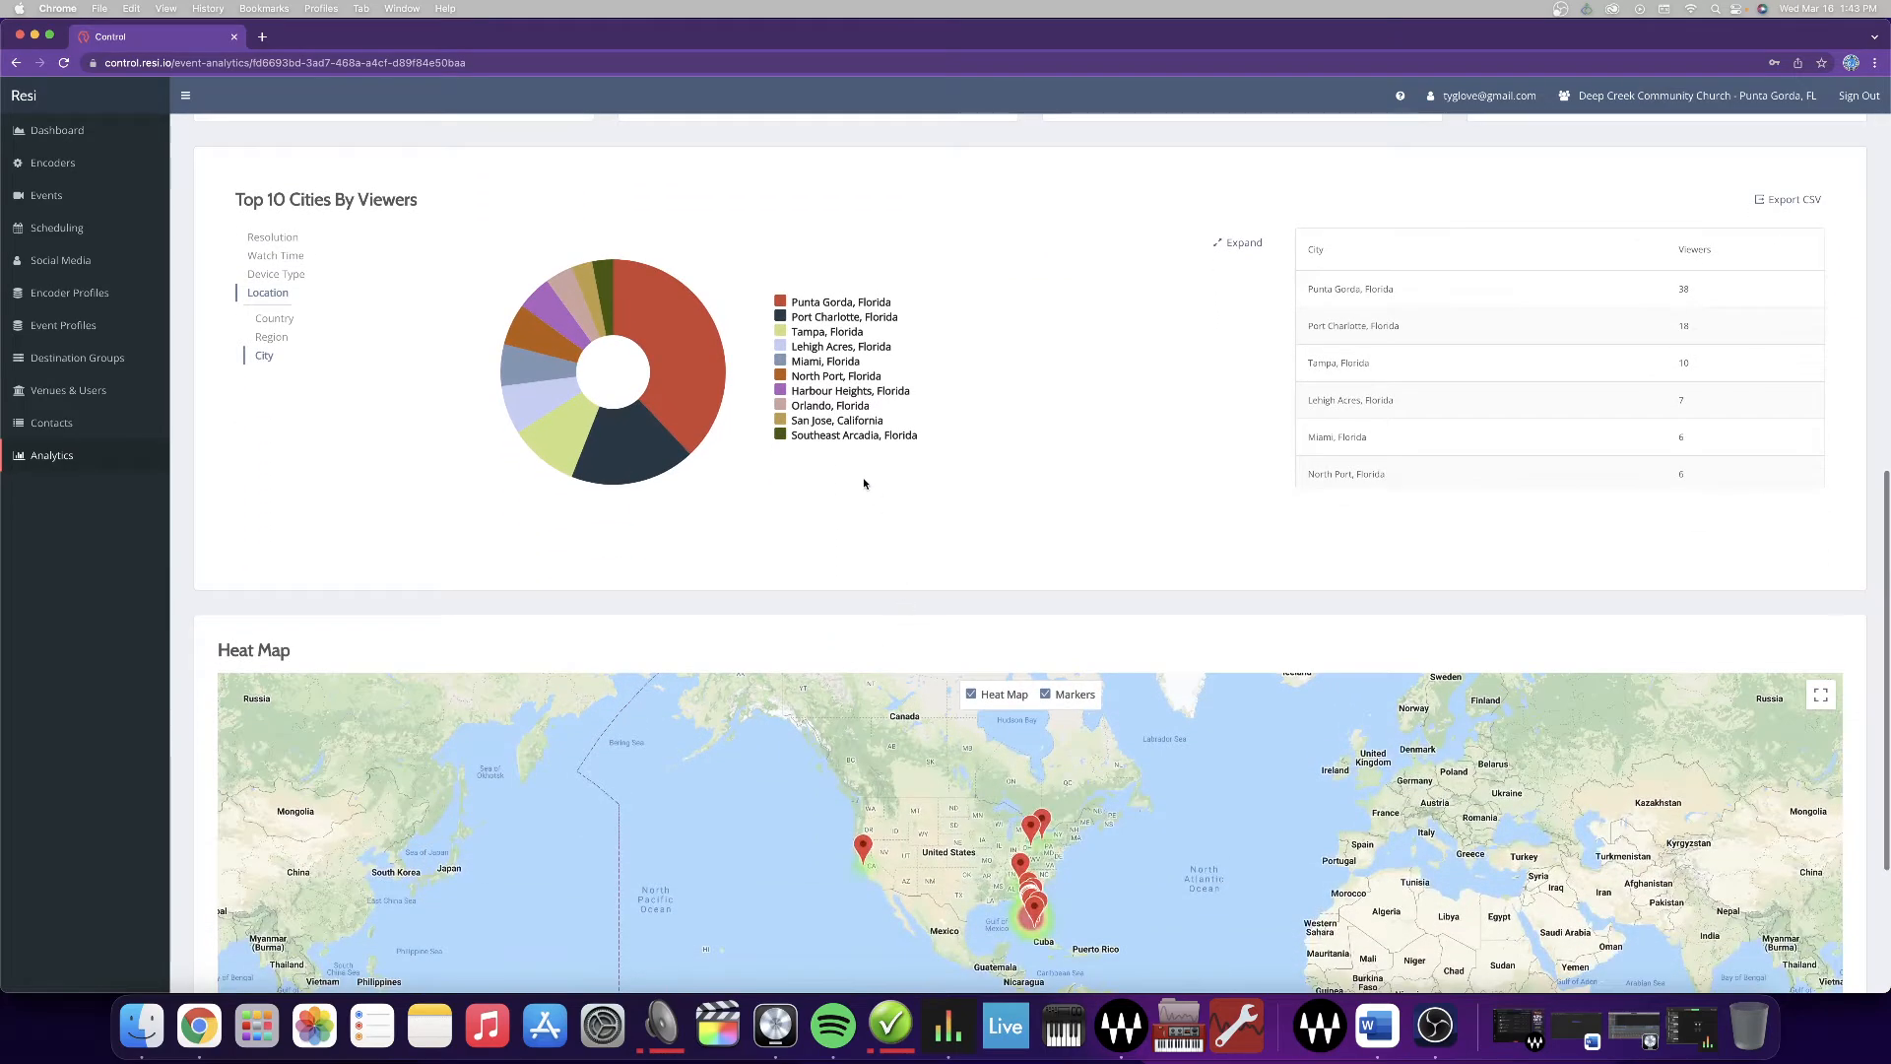
scroll(833, 446, "up", 1)
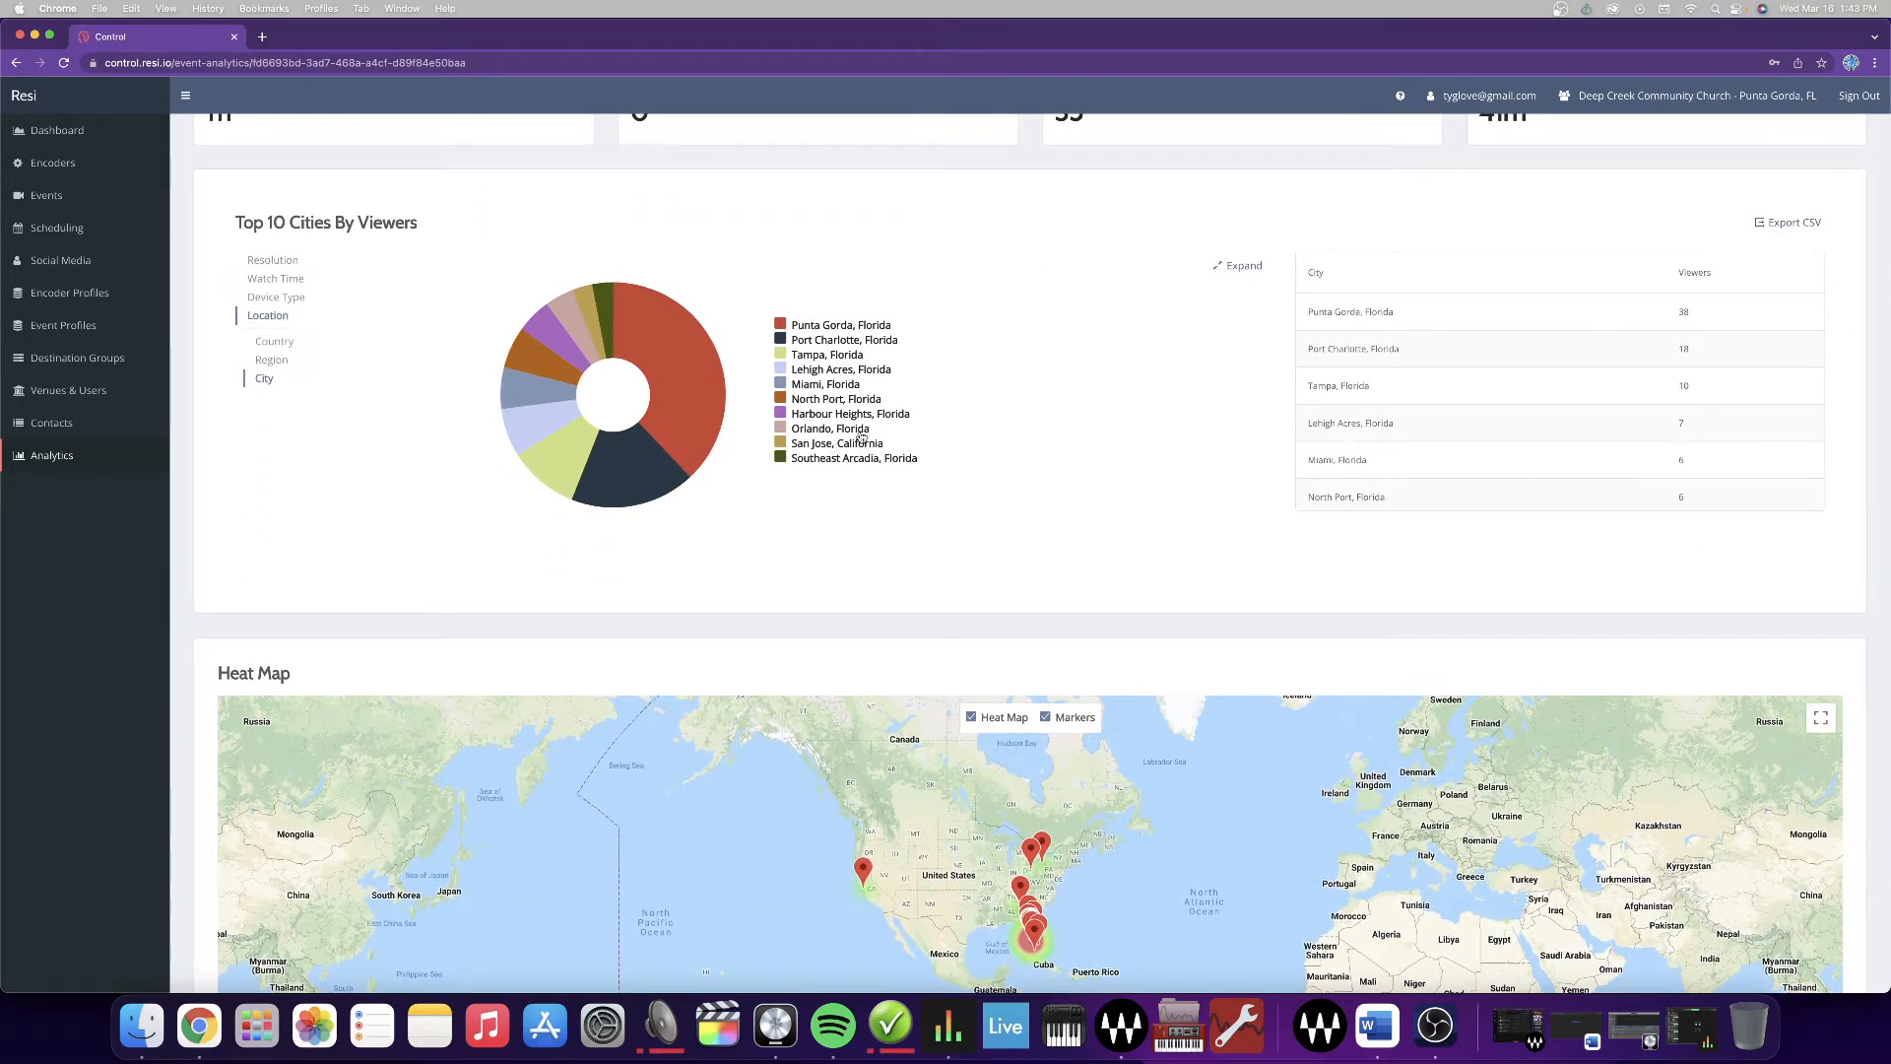
scroll(863, 438, "up", 1)
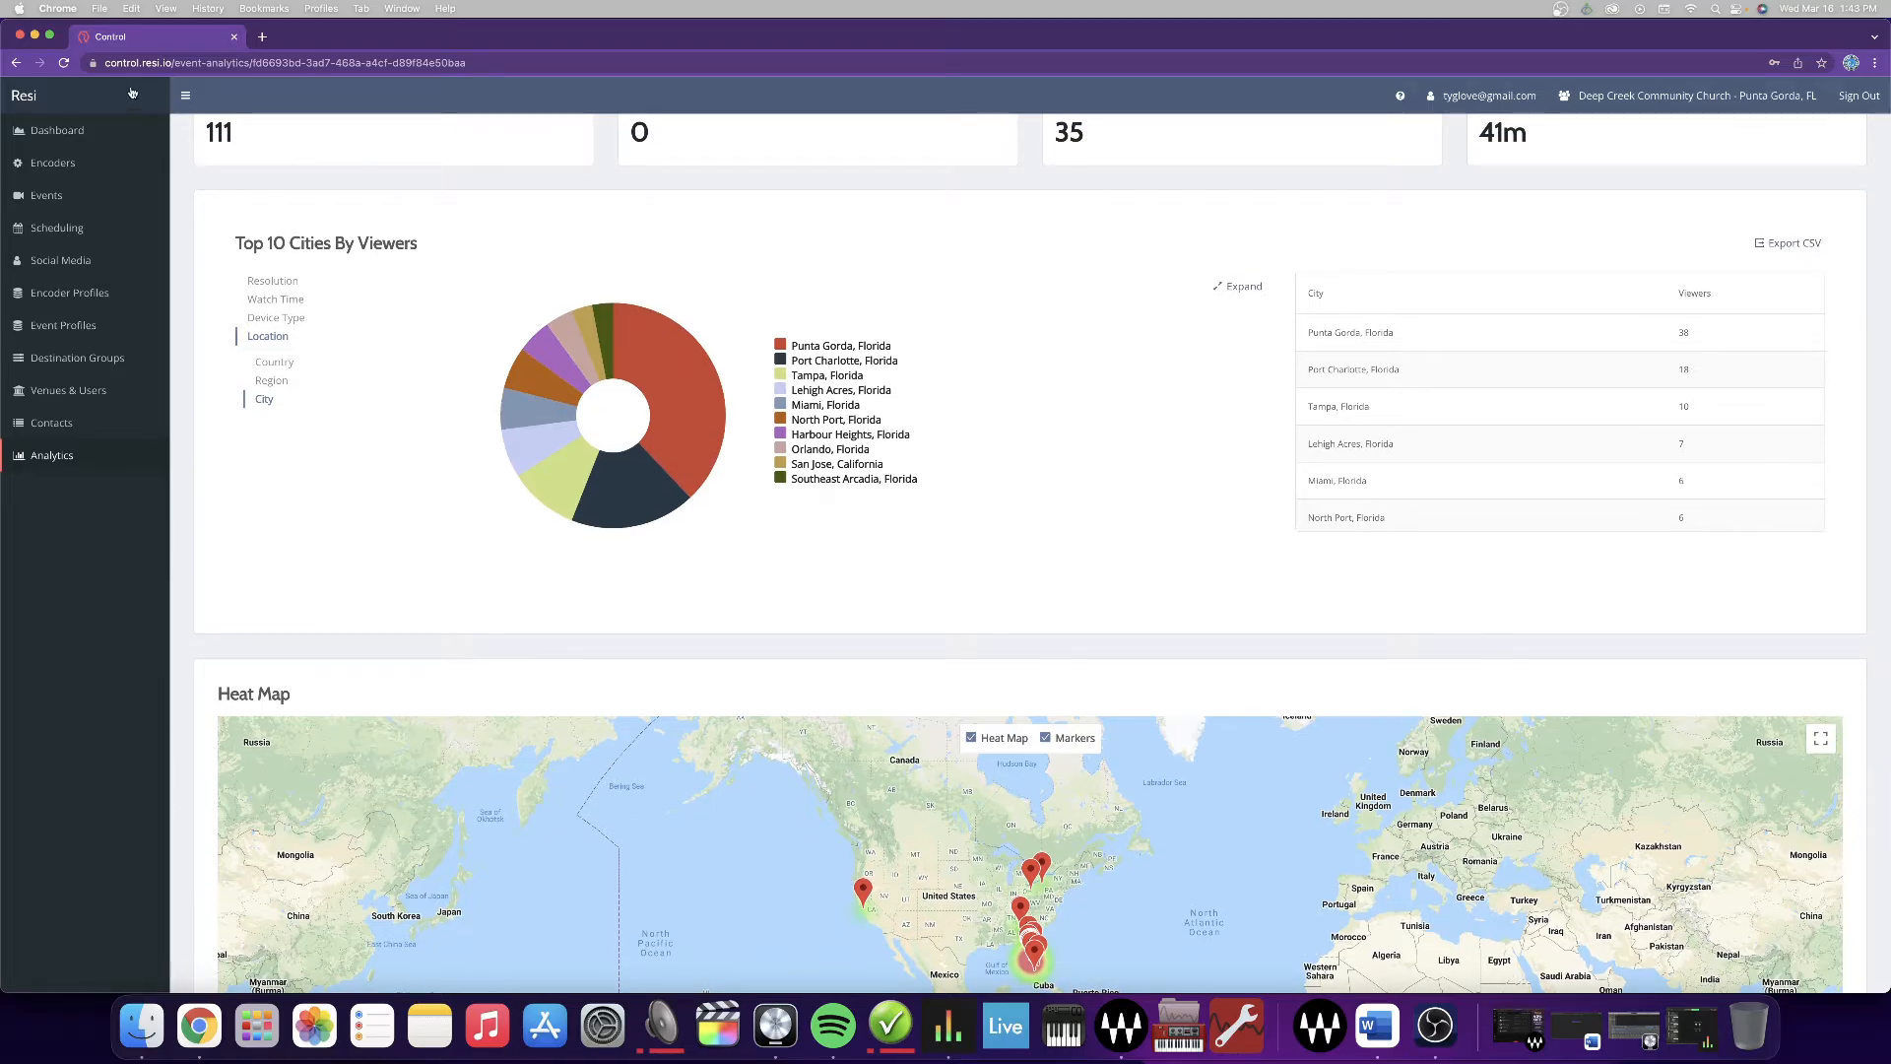
left_click(16, 63)
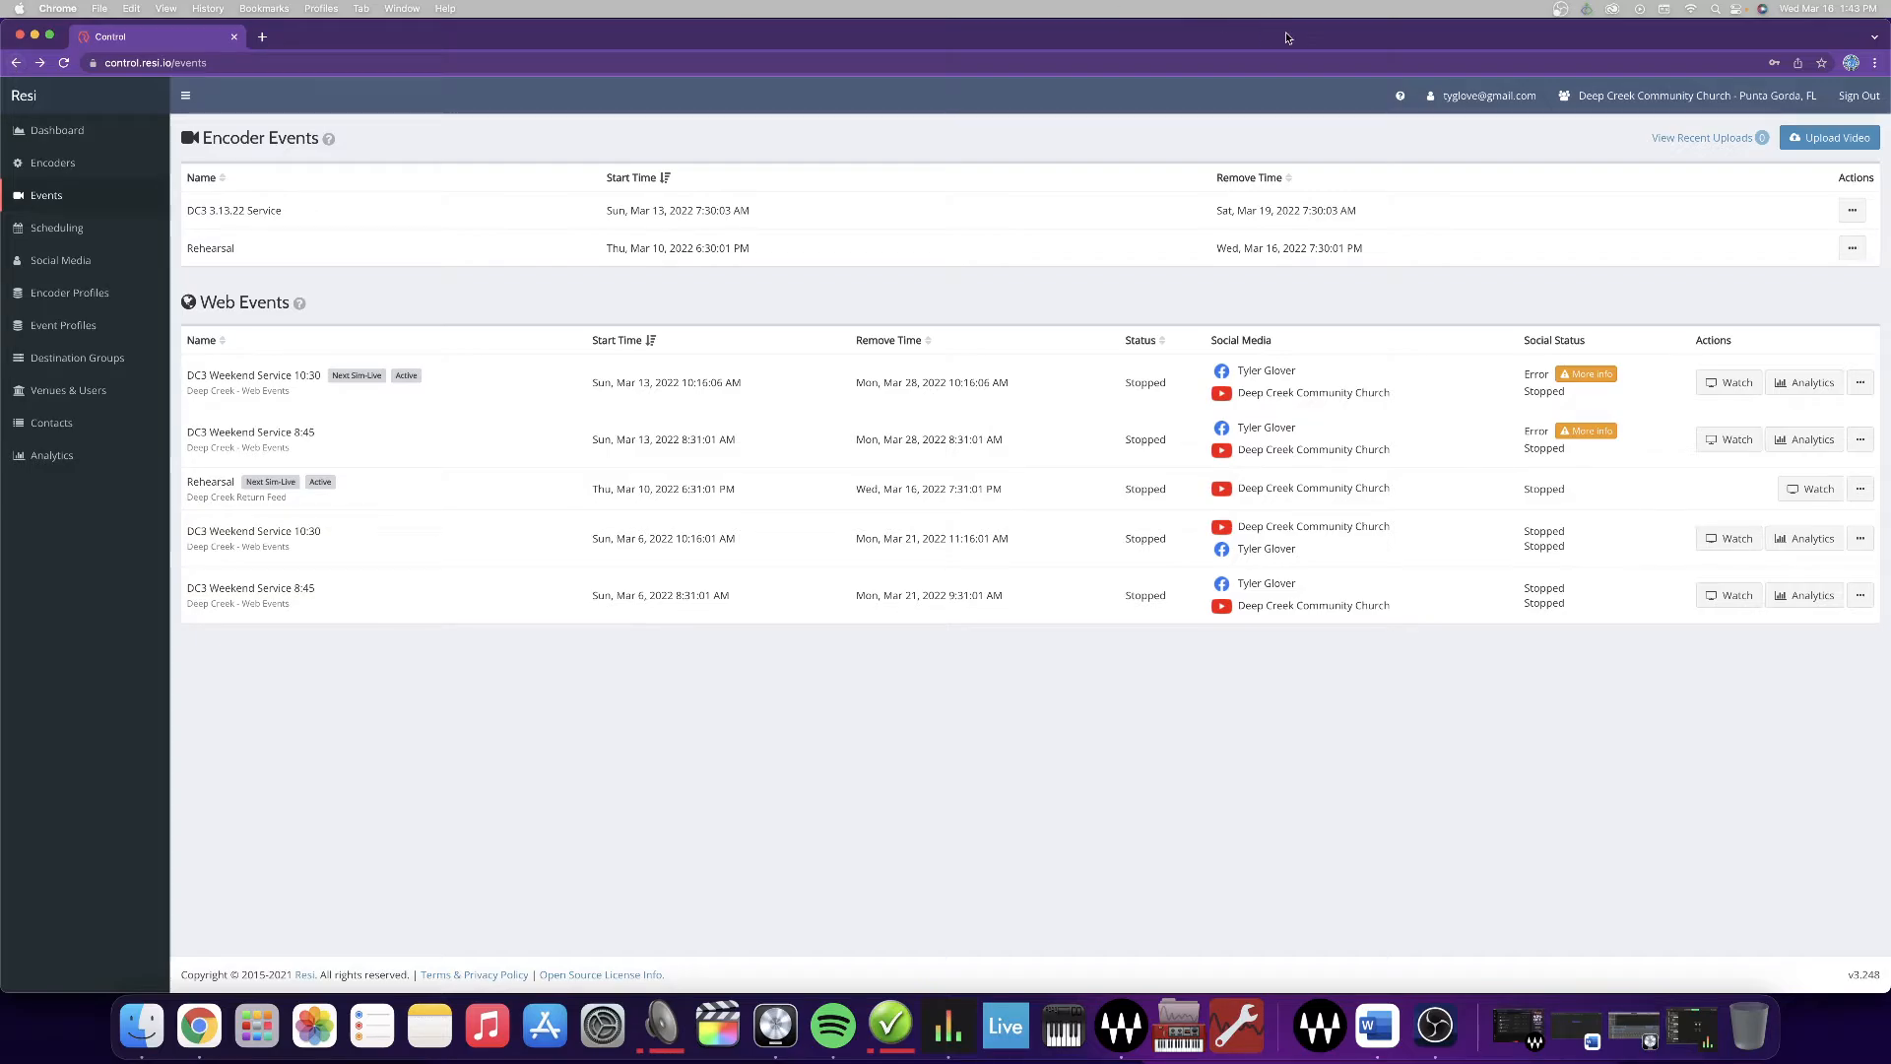
- Check the additional actions offered for the March 13 DC3 Weekend Service 10:30 web event without choosing one
left_click(1864, 392)
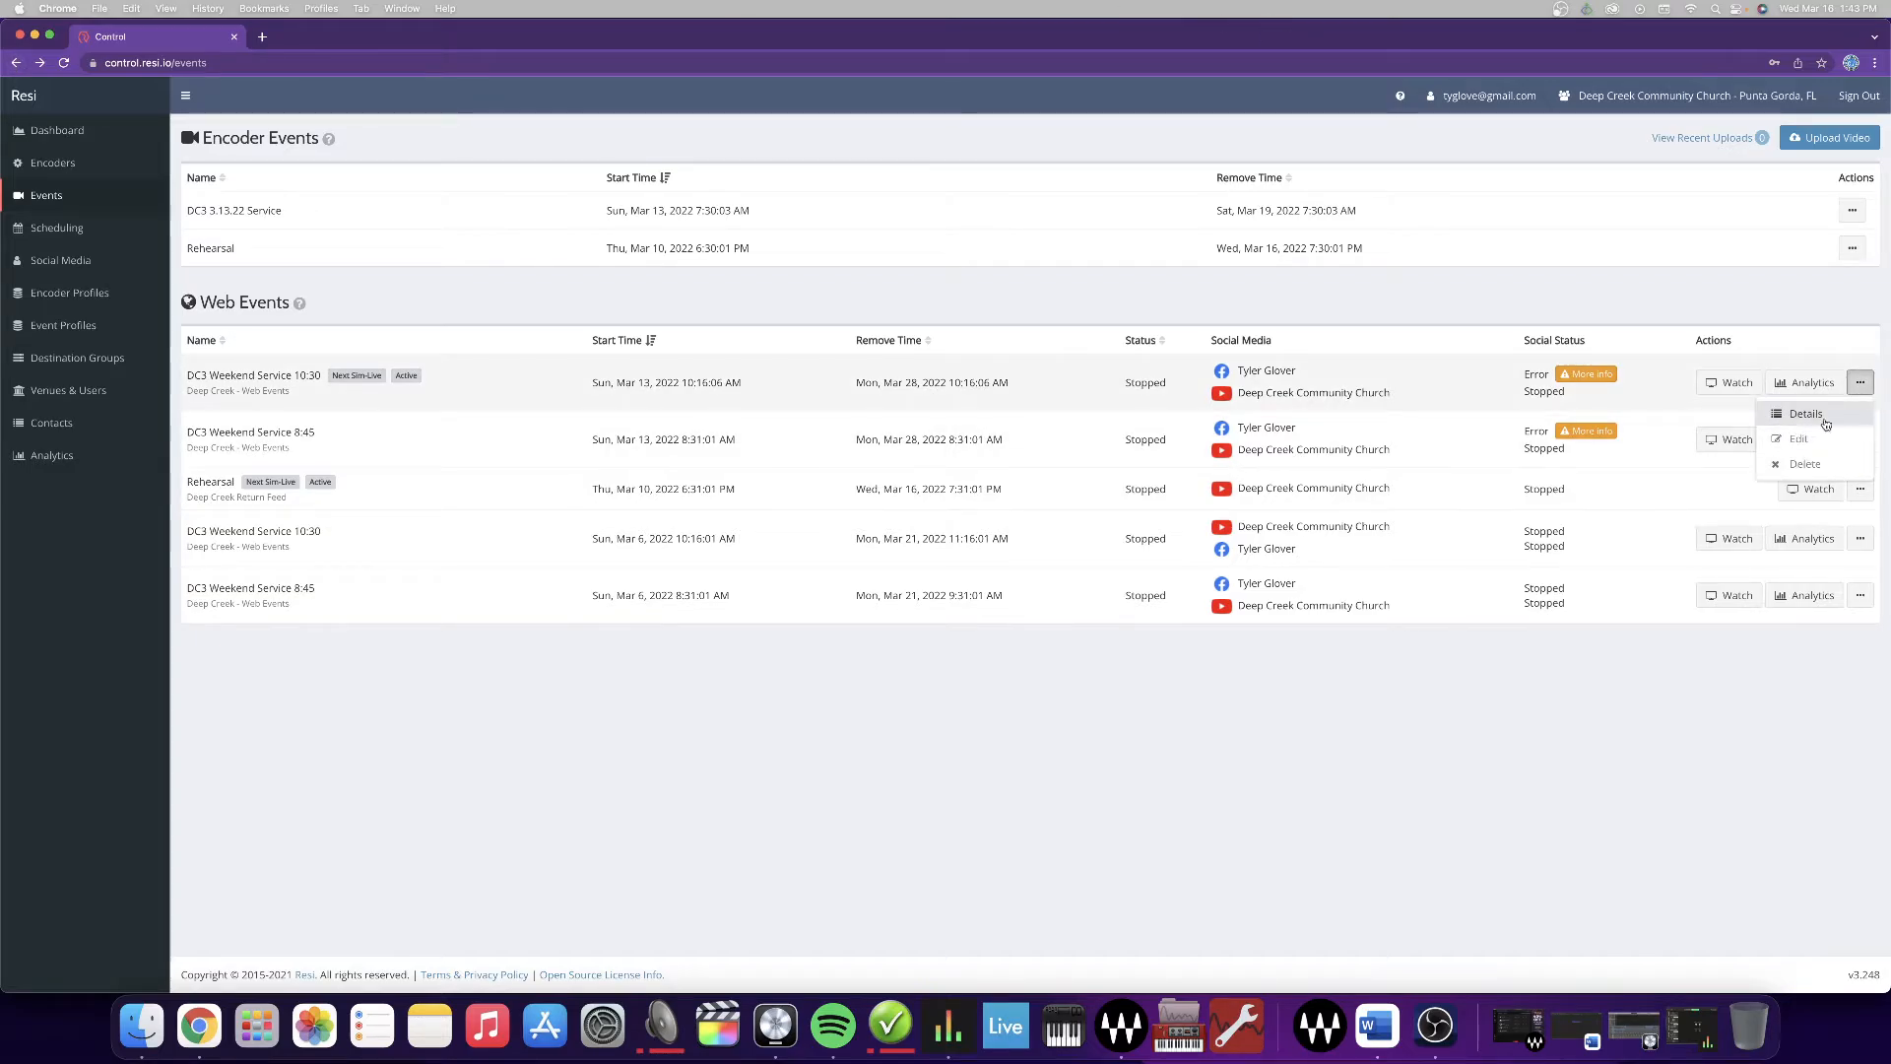
left_click(1787, 337)
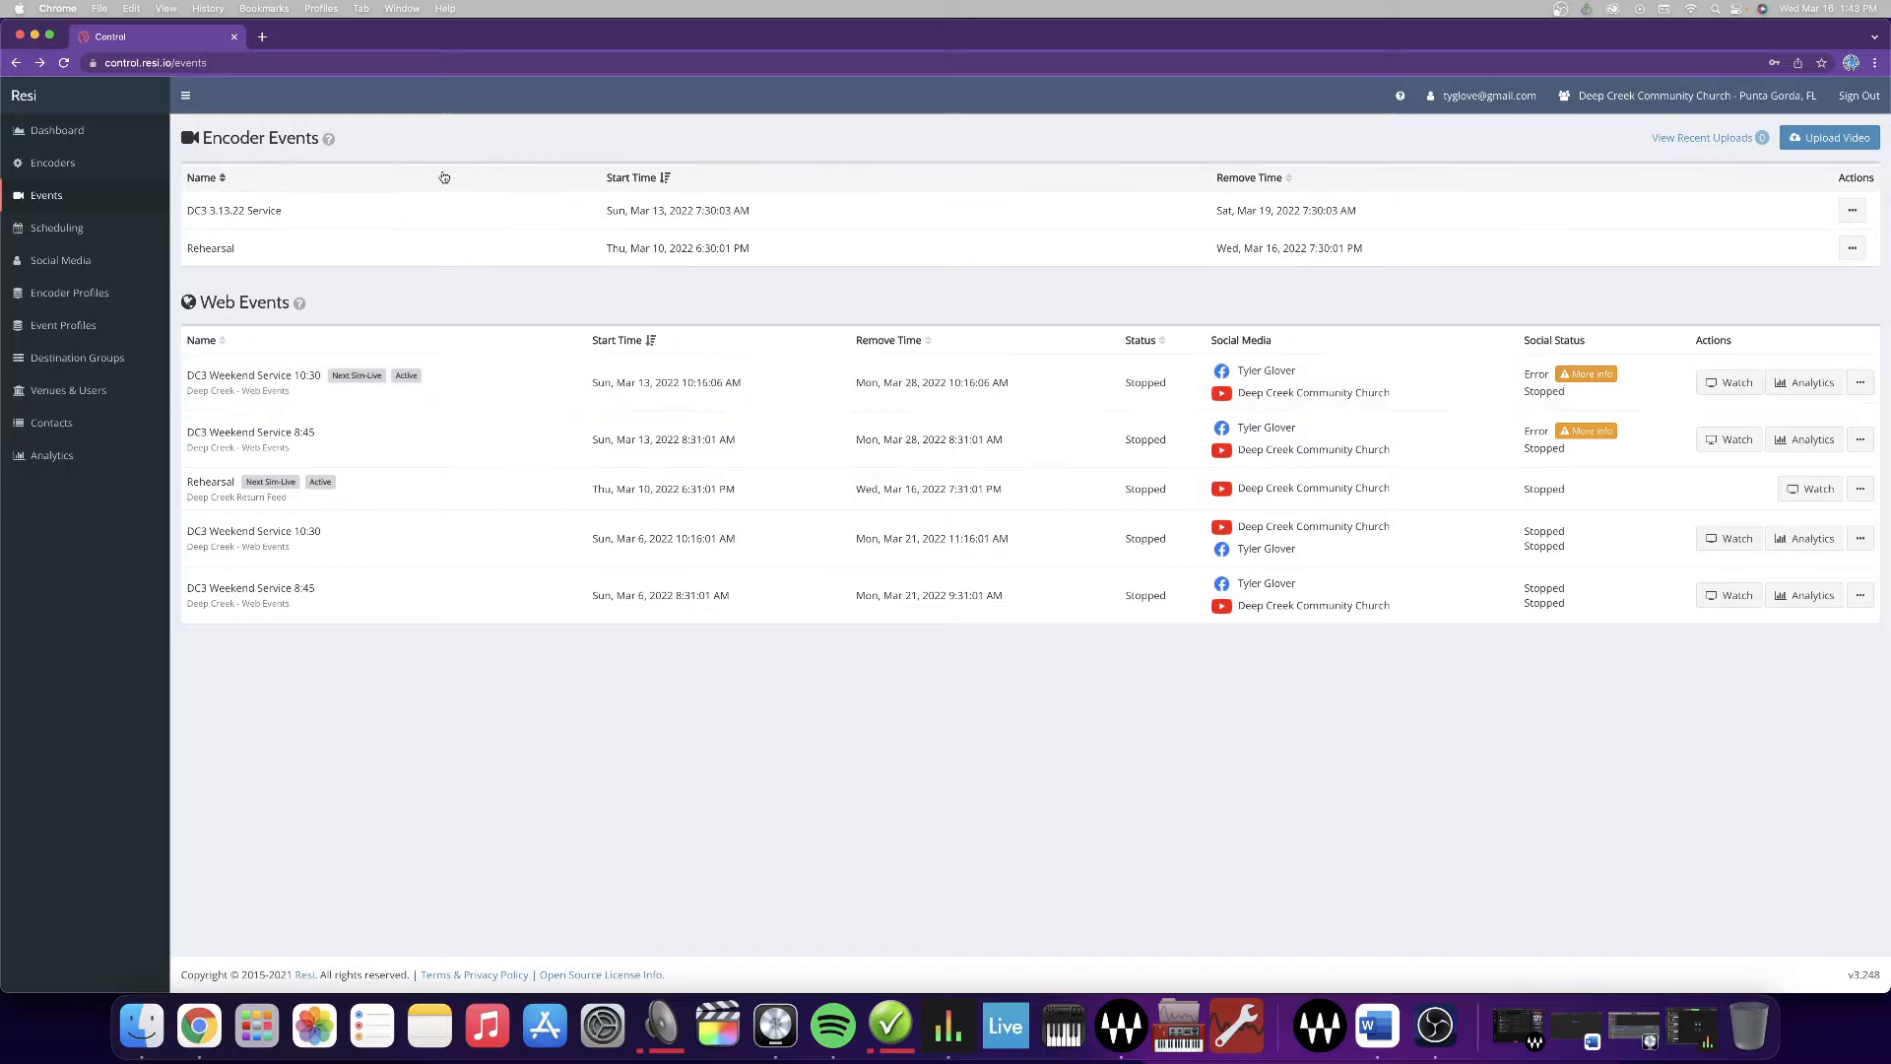
- Show past events in the Scheduling calendar and open the schedule details of the March 13 DC3 Weekend Service
left_click(76, 235)
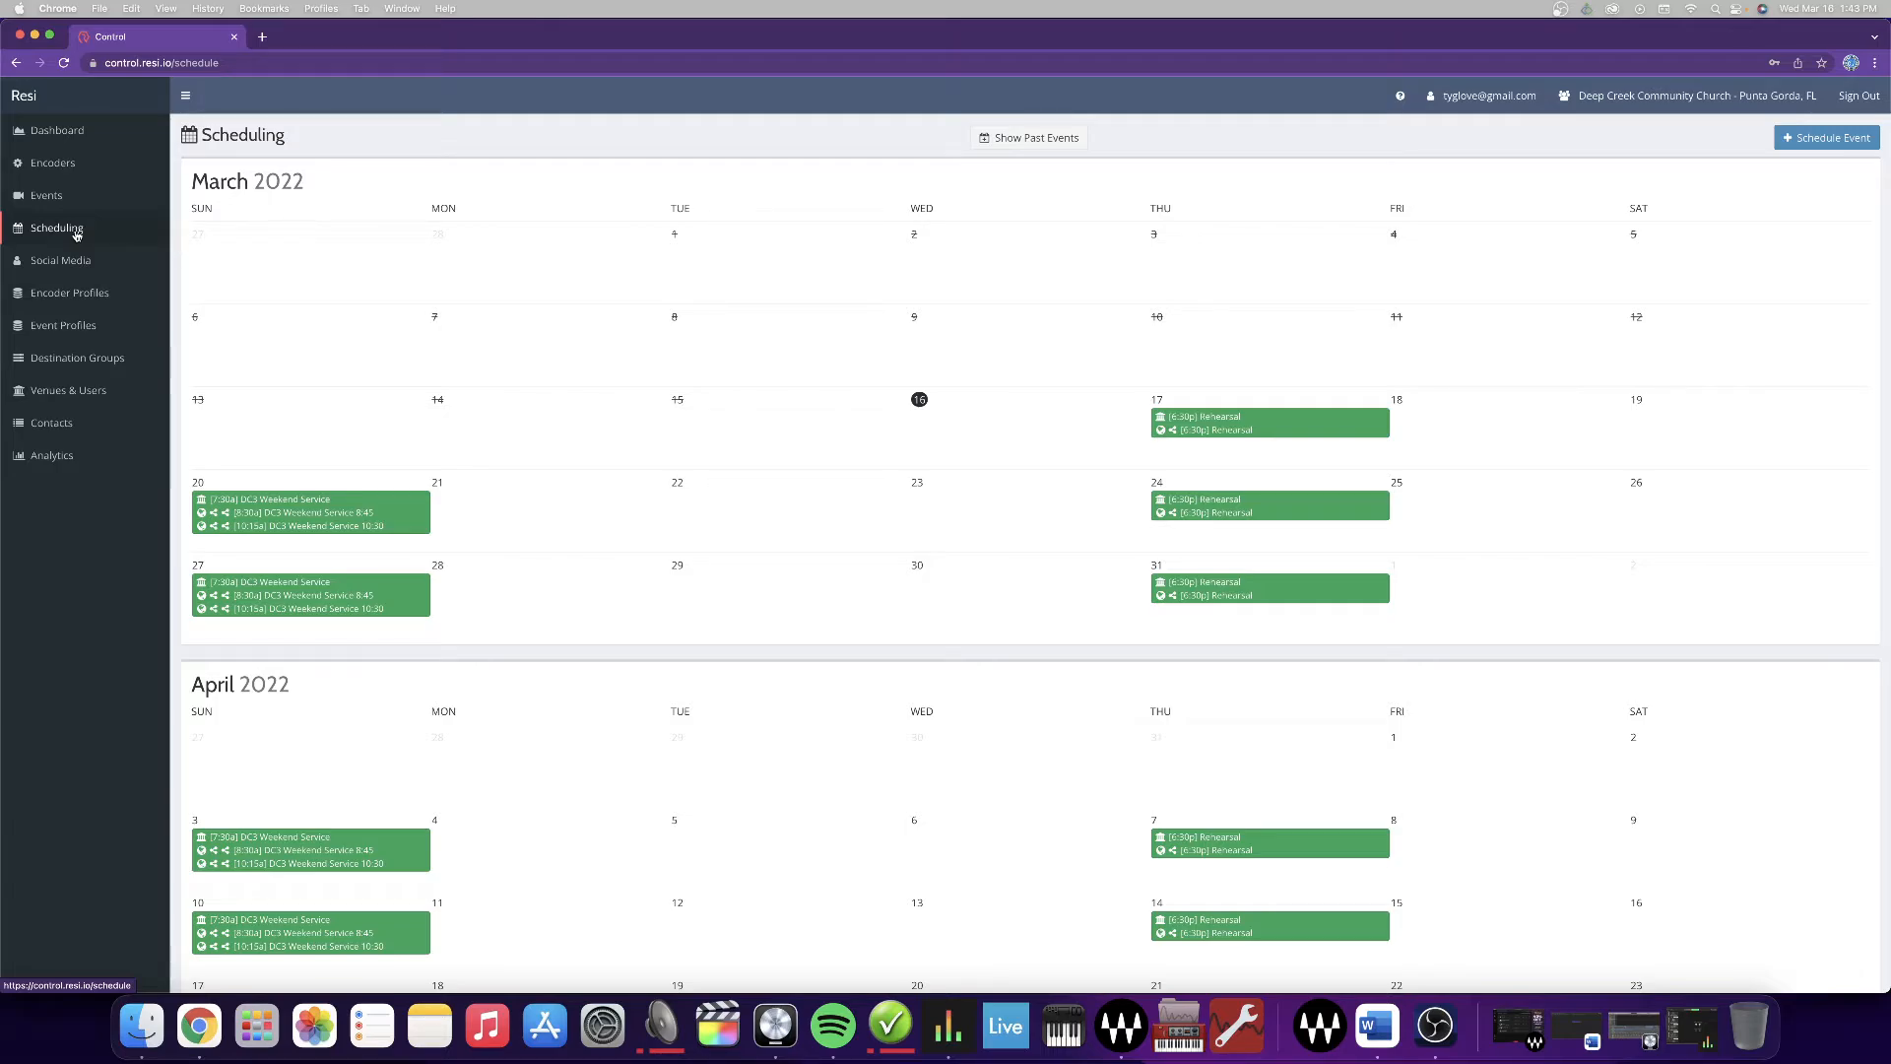
left_click(1036, 138)
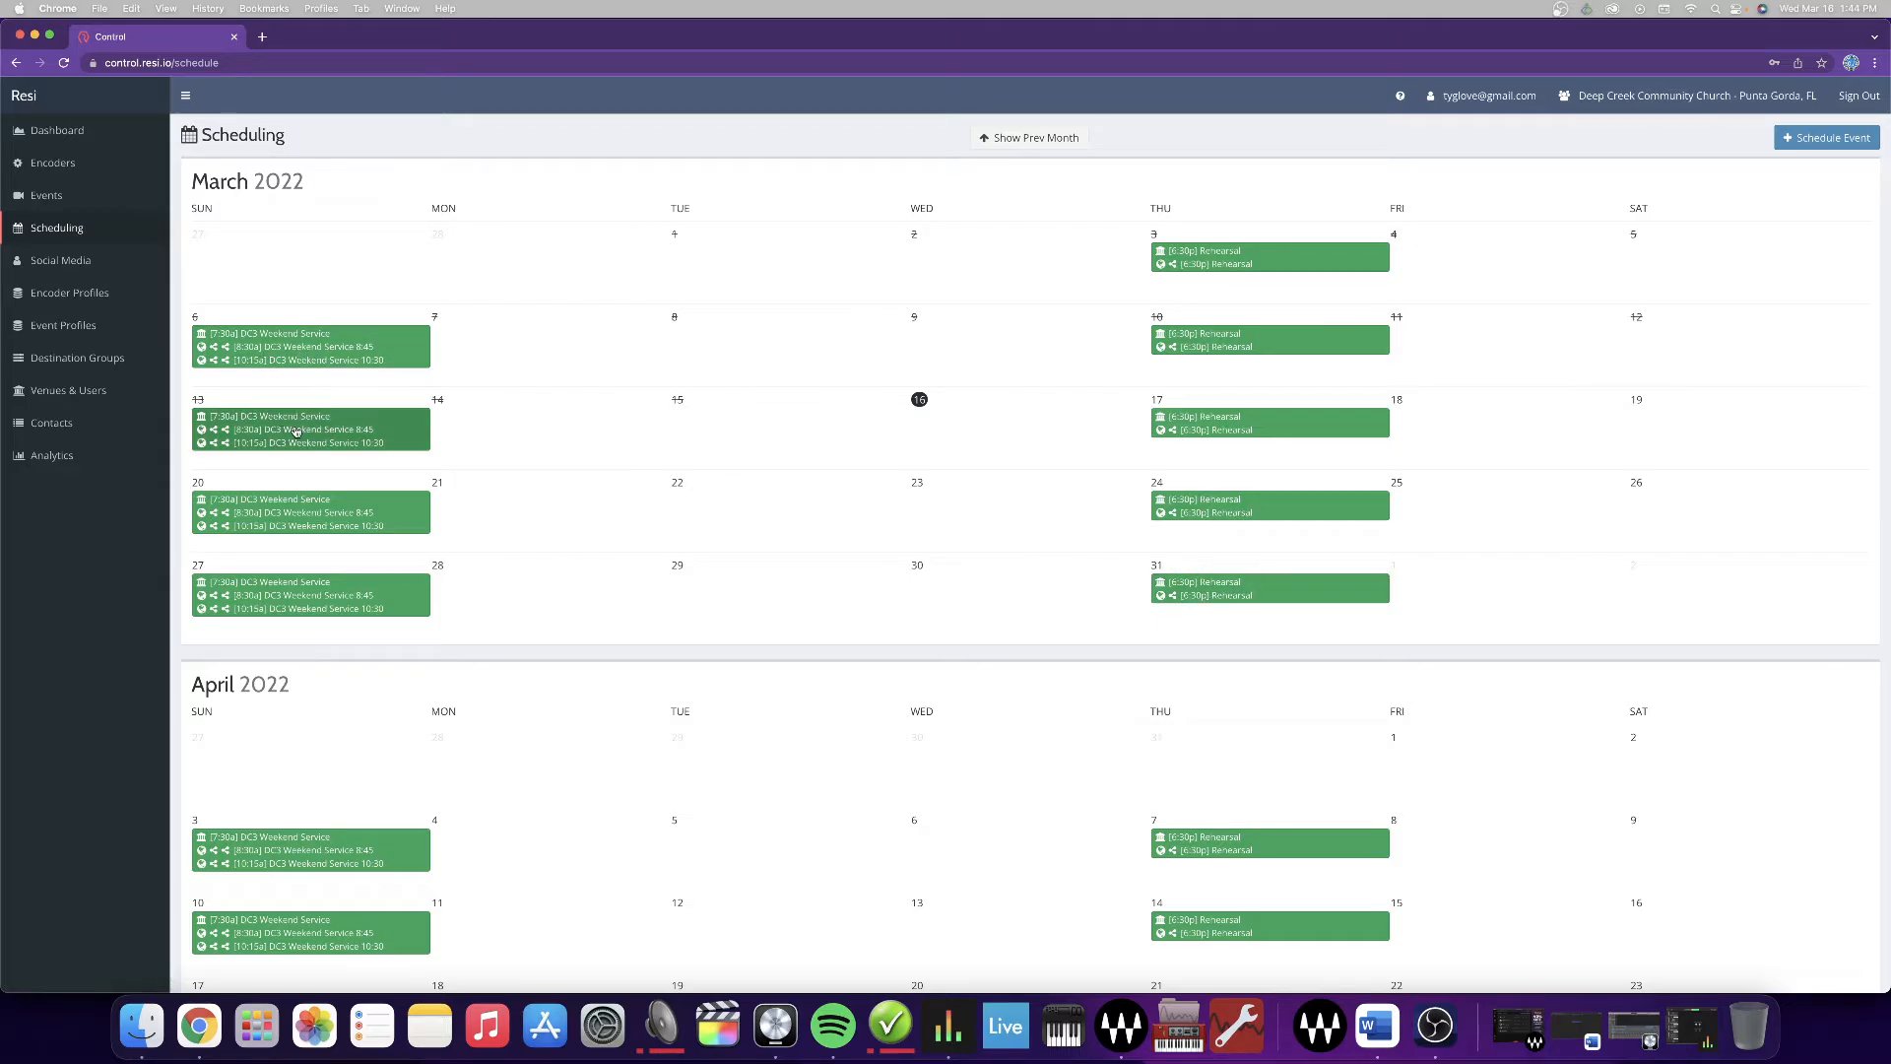
left_click(295, 436)
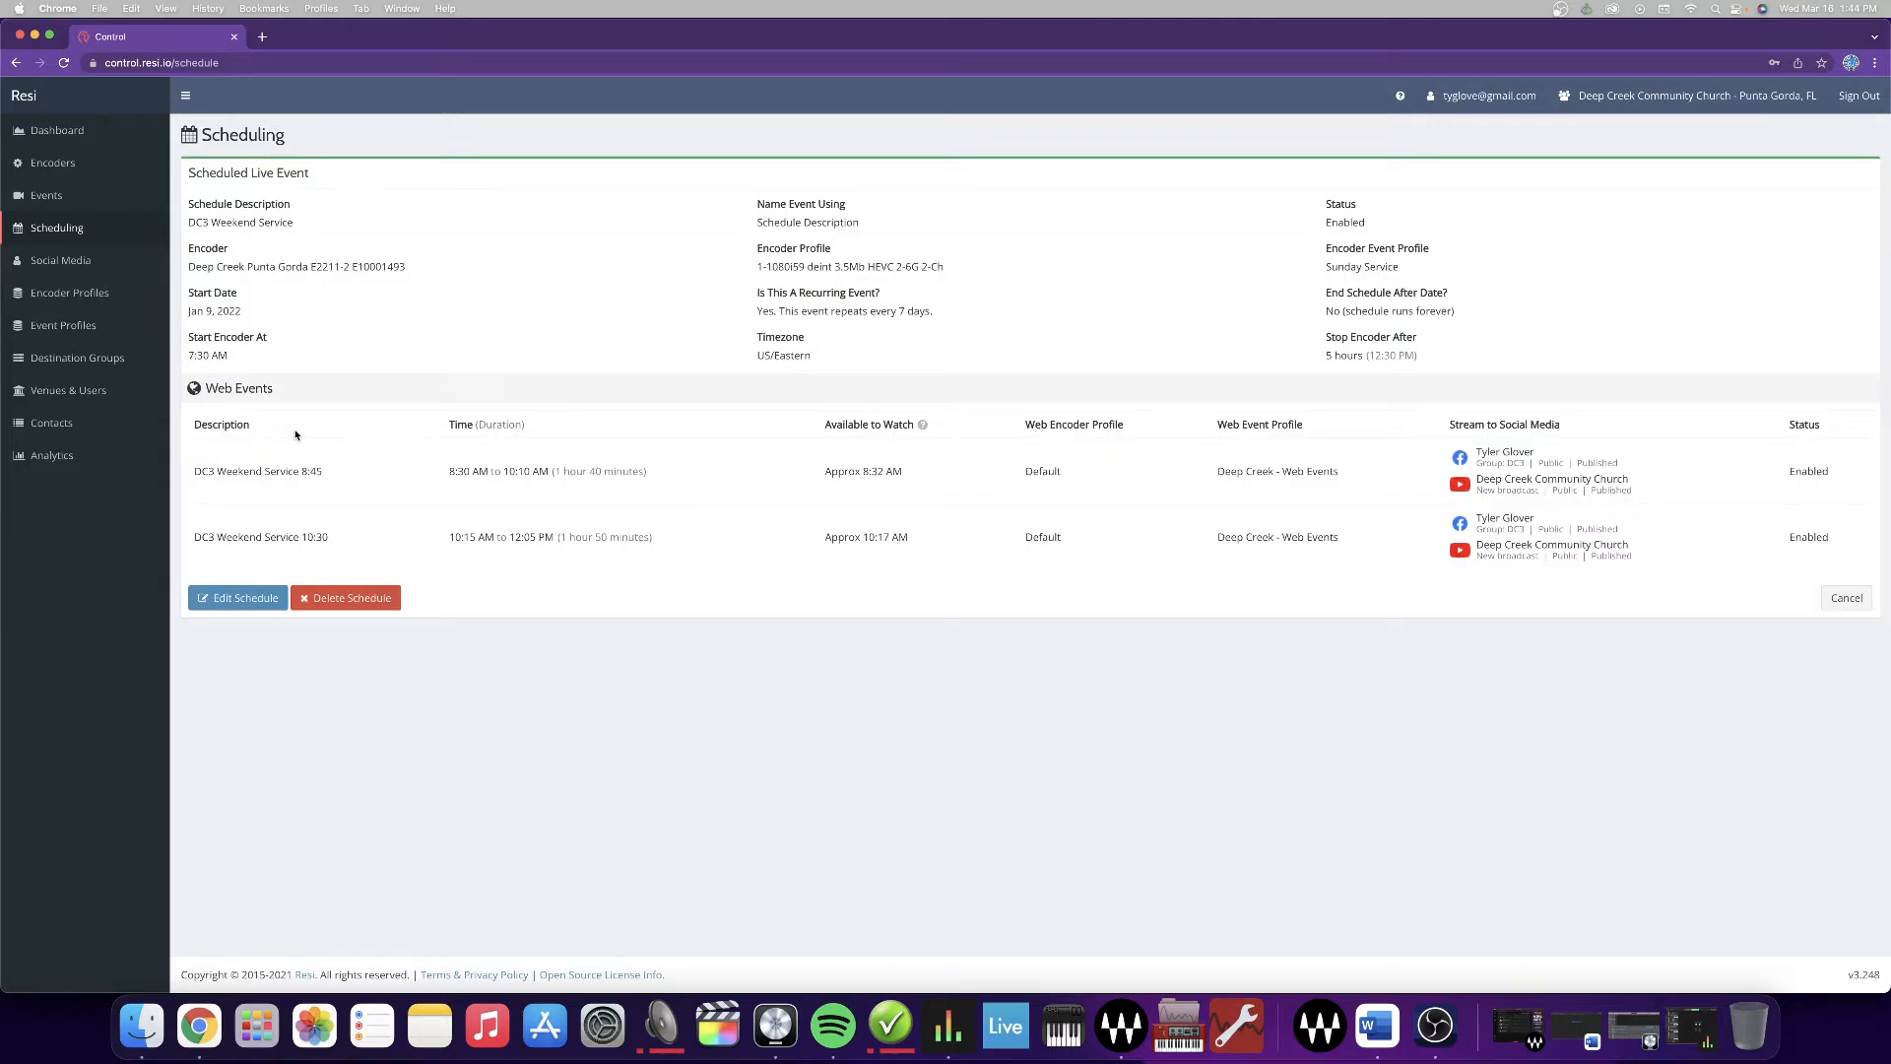
- Examine the DC3 Weekend Service schedule's description, event naming, recurrence, encoder profile and encoder event profile
left_click_drag(184, 206, 328, 240)
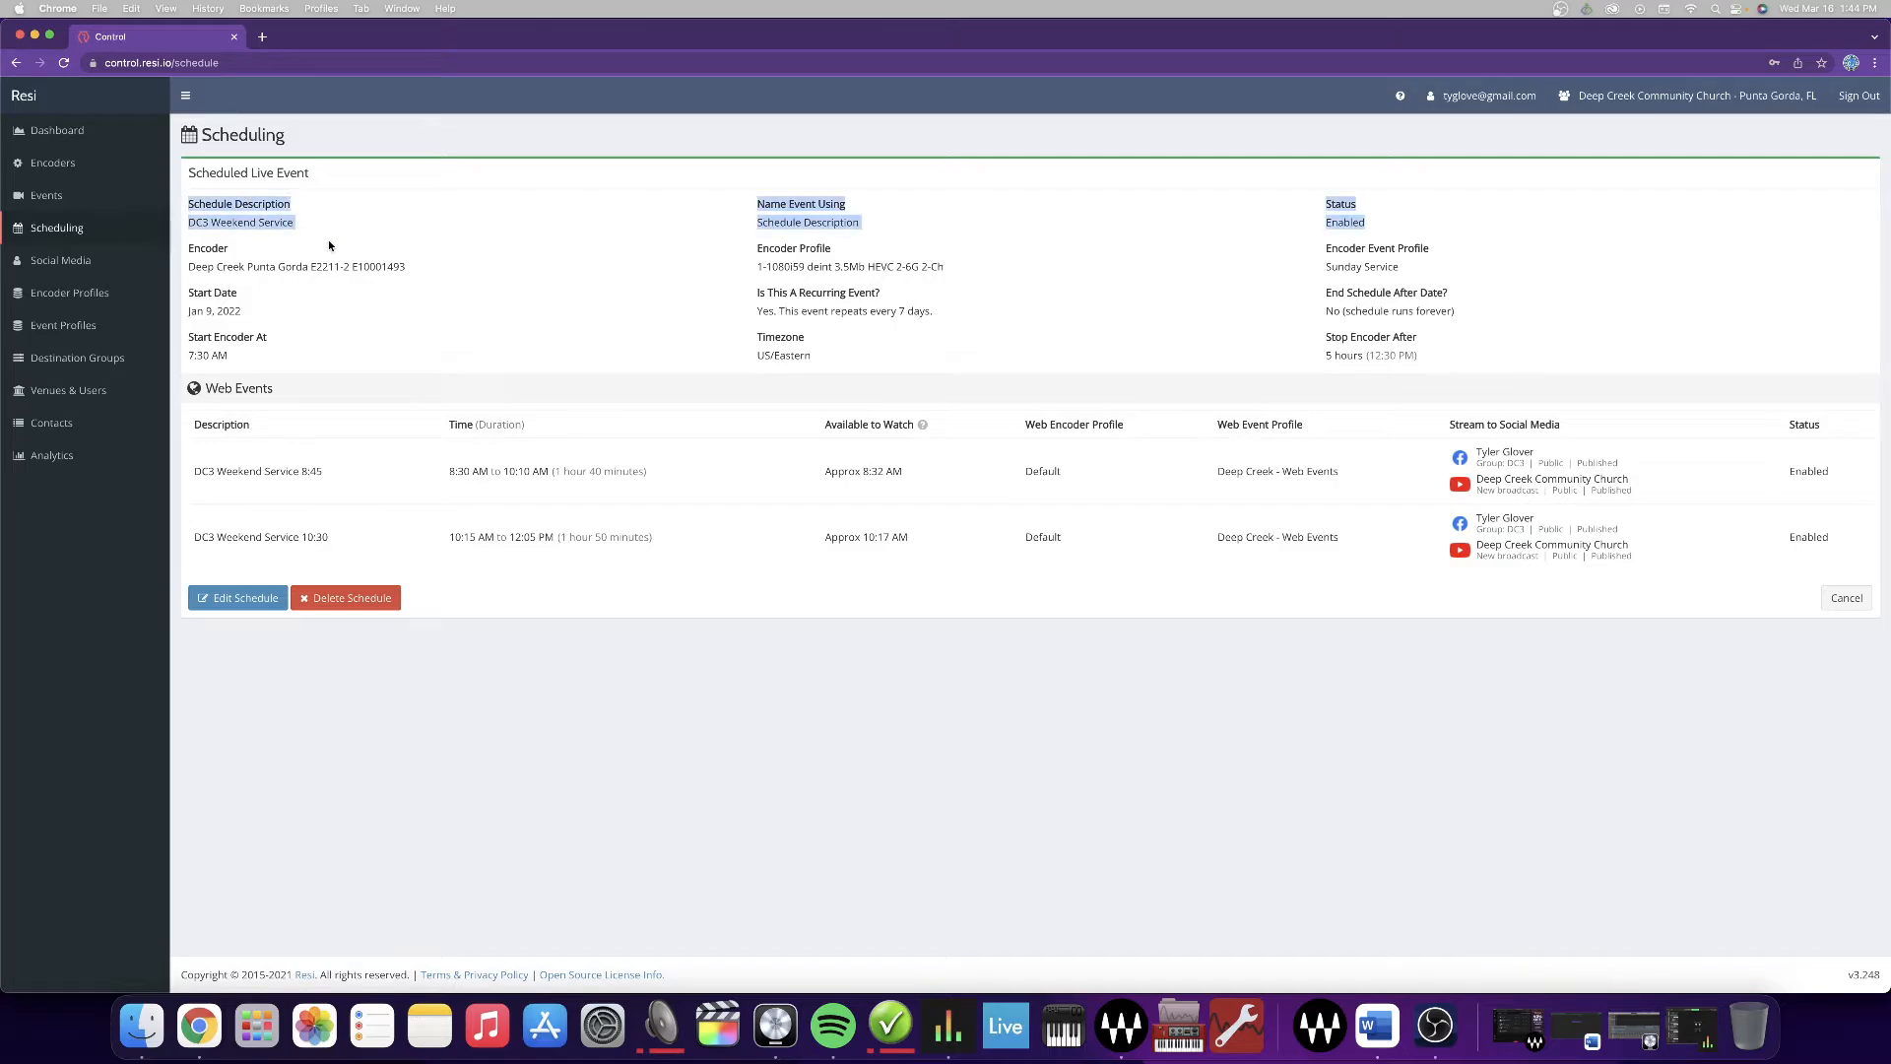
left_click(333, 246)
left_click_drag(745, 207, 859, 219)
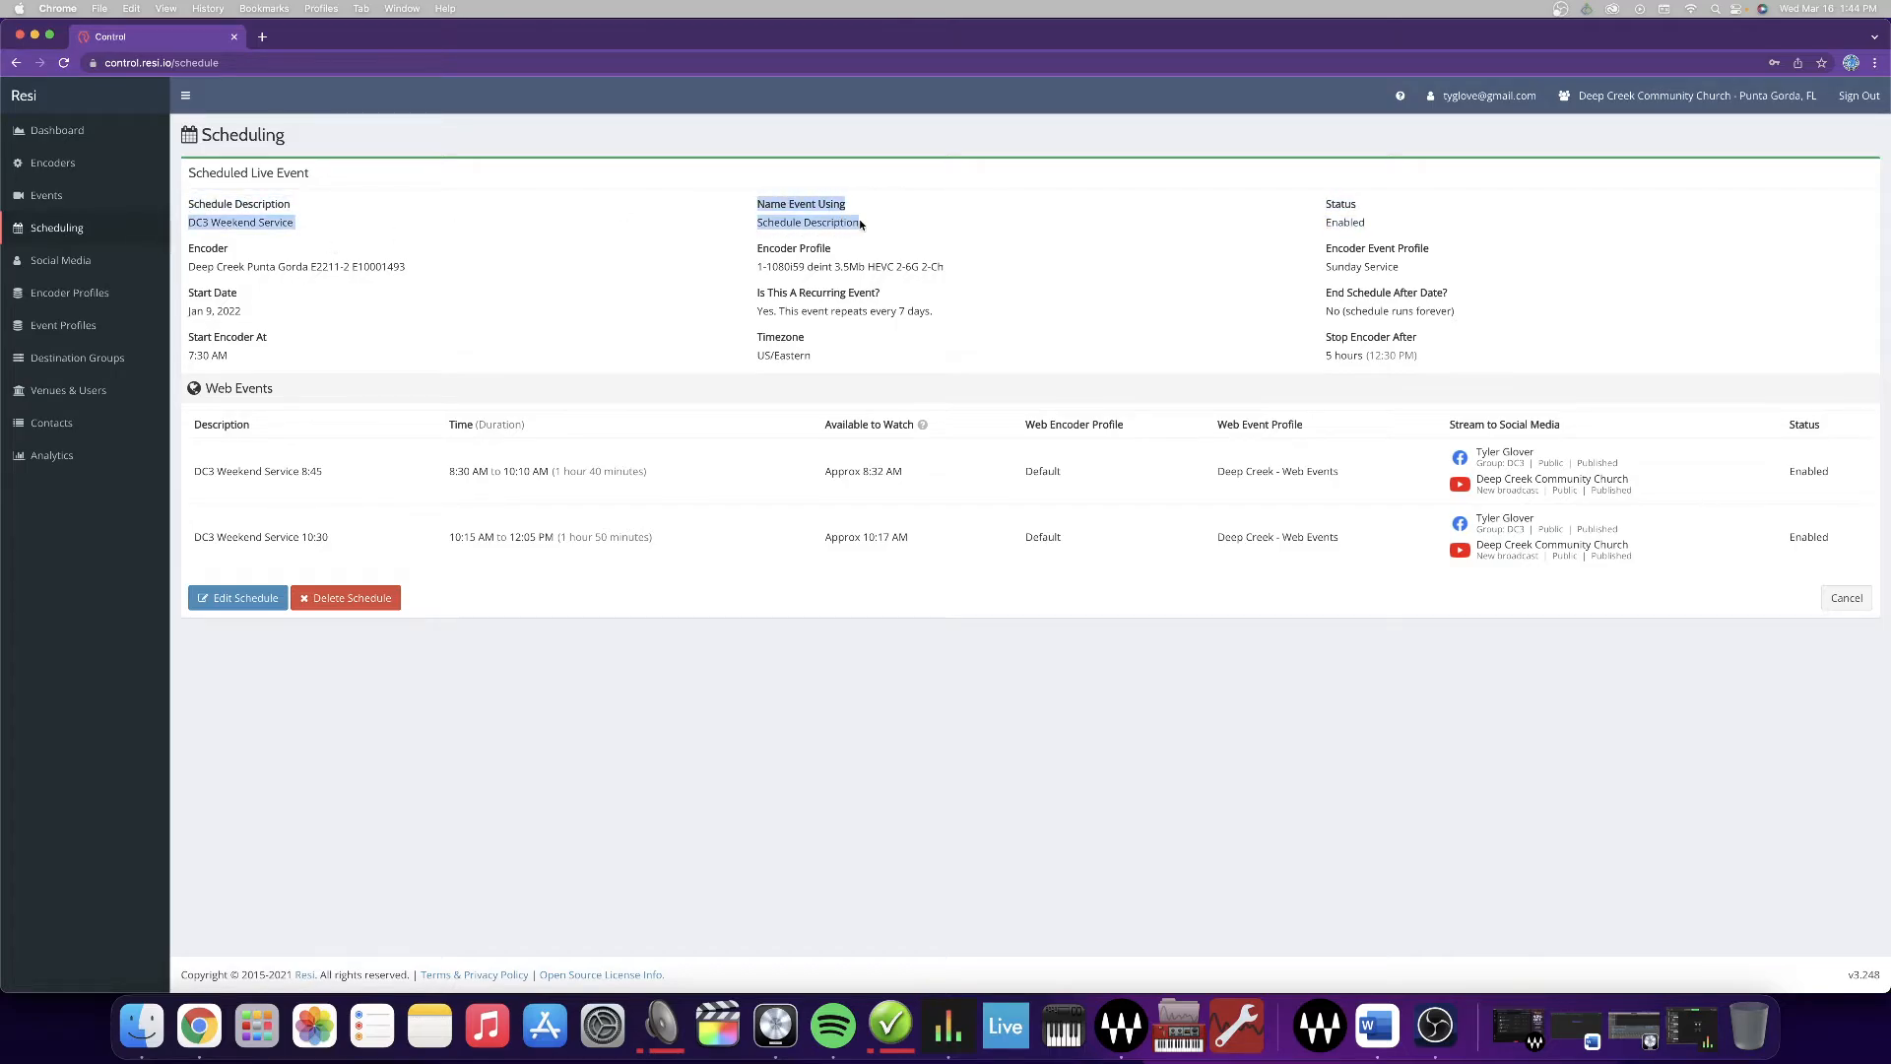
left_click(770, 206)
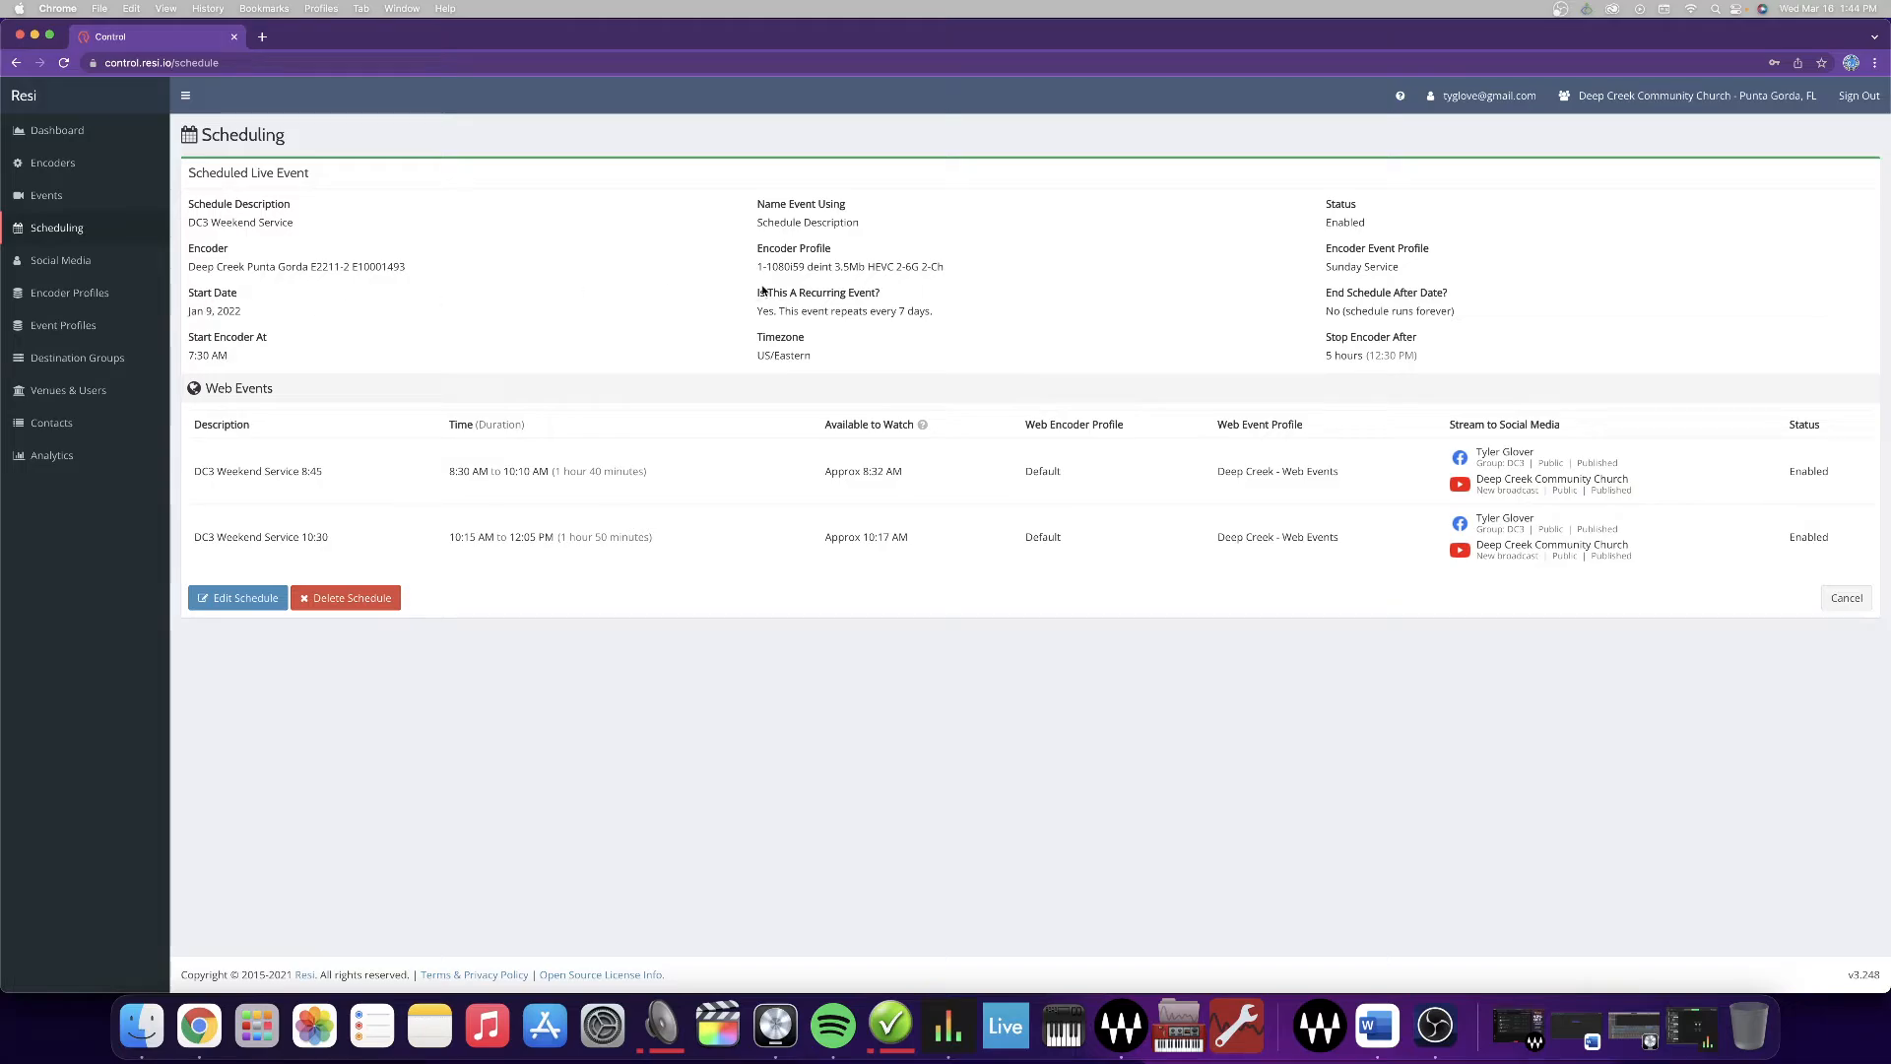
left_click_drag(774, 311, 944, 320)
left_click(938, 325)
left_click_drag(756, 311, 957, 326)
left_click(956, 326)
left_click_drag(756, 265, 943, 267)
left_click(211, 269)
left_click_drag(1326, 270, 1468, 281)
left_click(455, 306)
- Examine the schedule's start date, end-date setting, encoder start time, timezone and encoder stop time
left_click_drag(186, 317, 358, 317)
left_click(359, 325)
left_click_drag(202, 311, 304, 315)
left_click_drag(174, 314, 303, 316)
left_click(467, 313)
left_click_drag(1309, 313, 1446, 323)
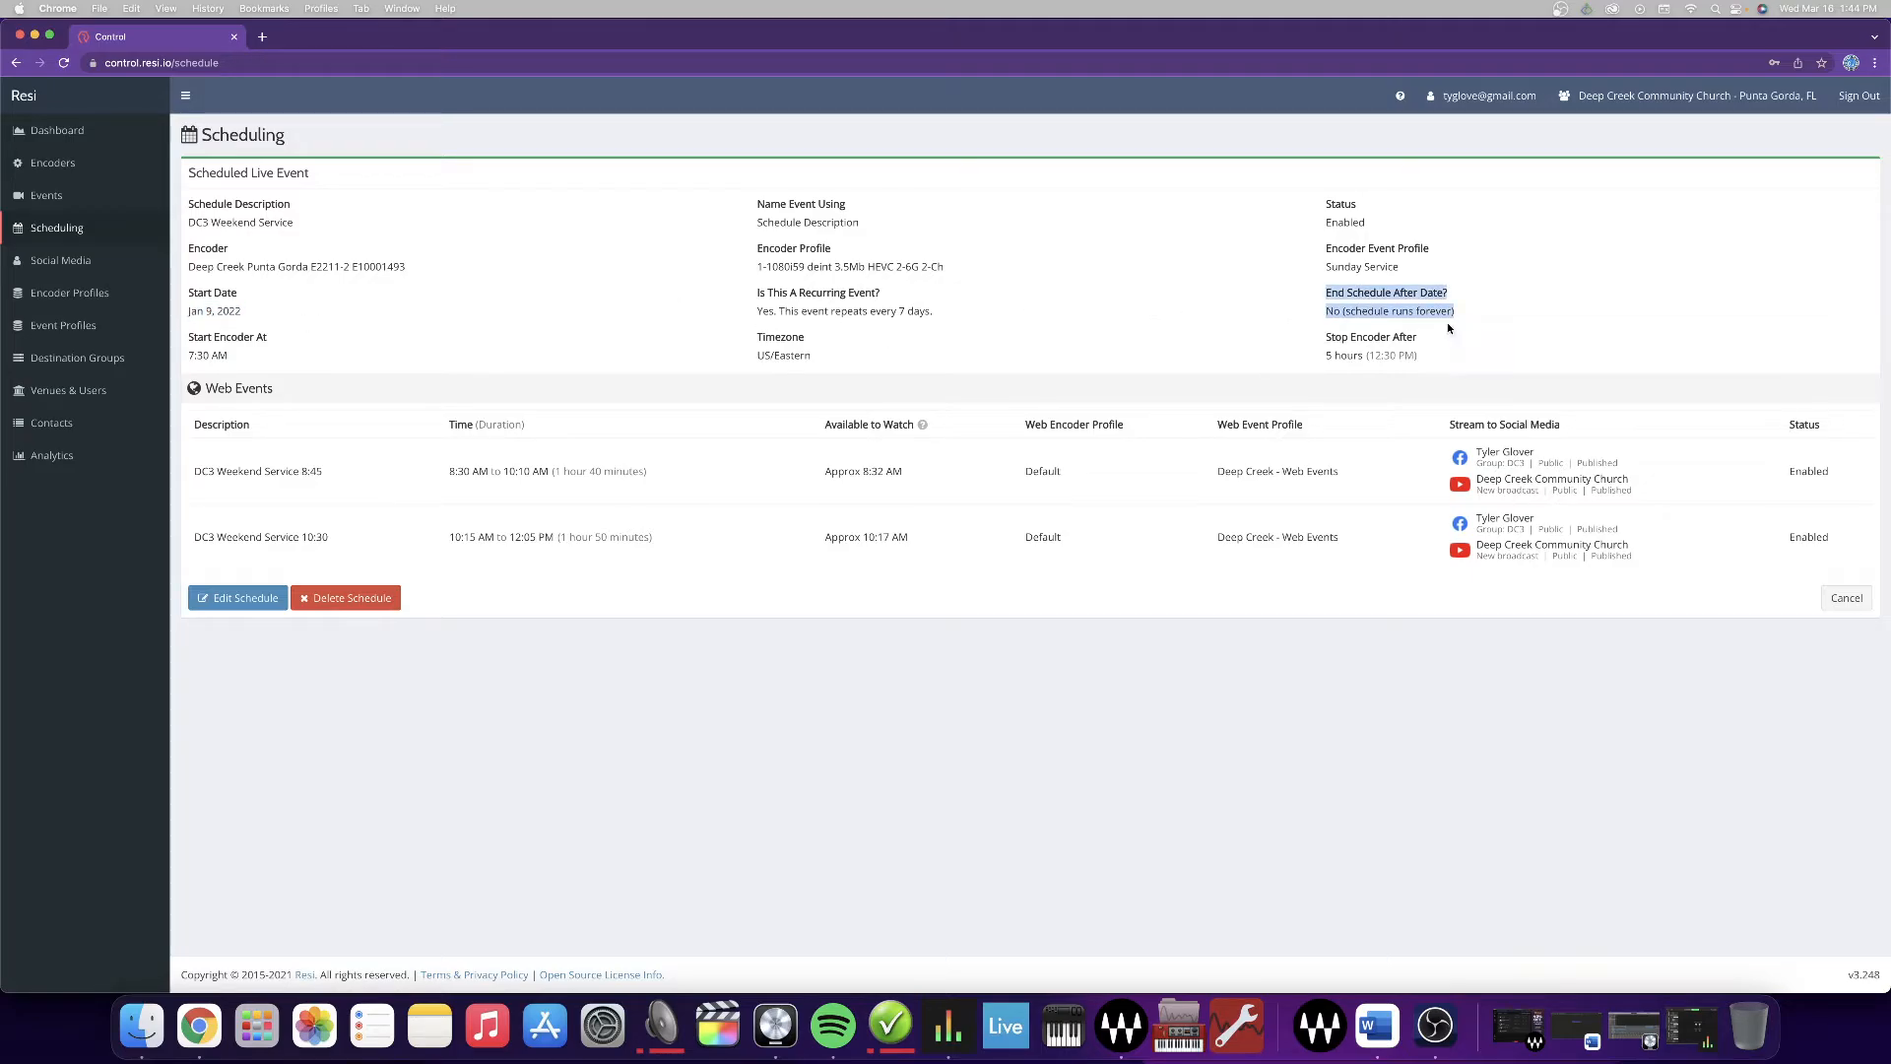
left_click(1446, 323)
left_click_drag(196, 358, 275, 364)
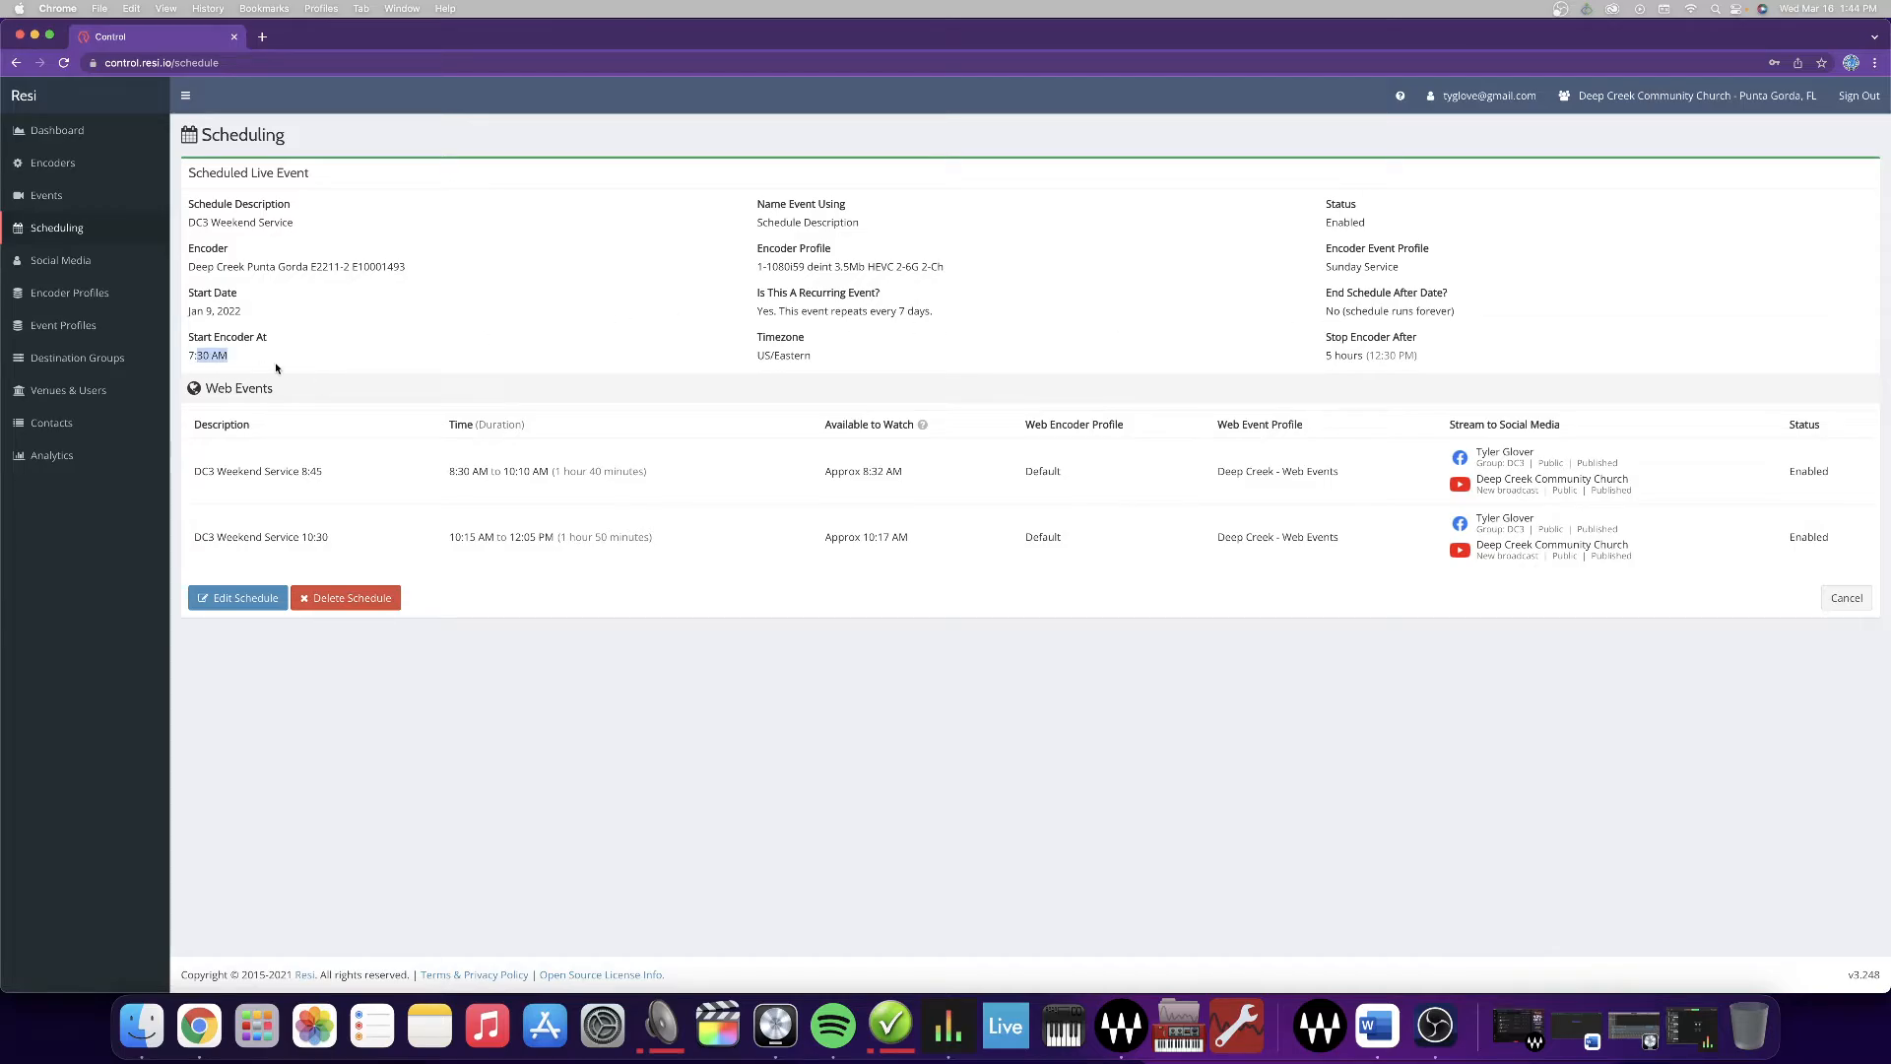
left_click(720, 344)
left_click_drag(745, 357, 981, 366)
left_click(1012, 361)
left_click_drag(1330, 356, 1433, 368)
left_click(1442, 366)
- Examine the descriptions of the schedule's two web events and the time and duration of the 8:45 one
left_click_drag(196, 394, 308, 394)
left_click(306, 398)
left_click_drag(195, 477, 332, 480)
left_click(344, 480)
left_click_drag(194, 537, 375, 539)
left_click(378, 540)
left_click_drag(451, 470, 647, 473)
left_click(573, 482)
left_click_drag(436, 472, 650, 474)
left_click(473, 484)
left_click_drag(444, 469, 647, 478)
left_click(645, 487)
- Examine the 8:45 web event's availability time with its explanation, web encoder and event profiles, and social media destinations
triple_click(924, 472)
mouse_move(924, 426)
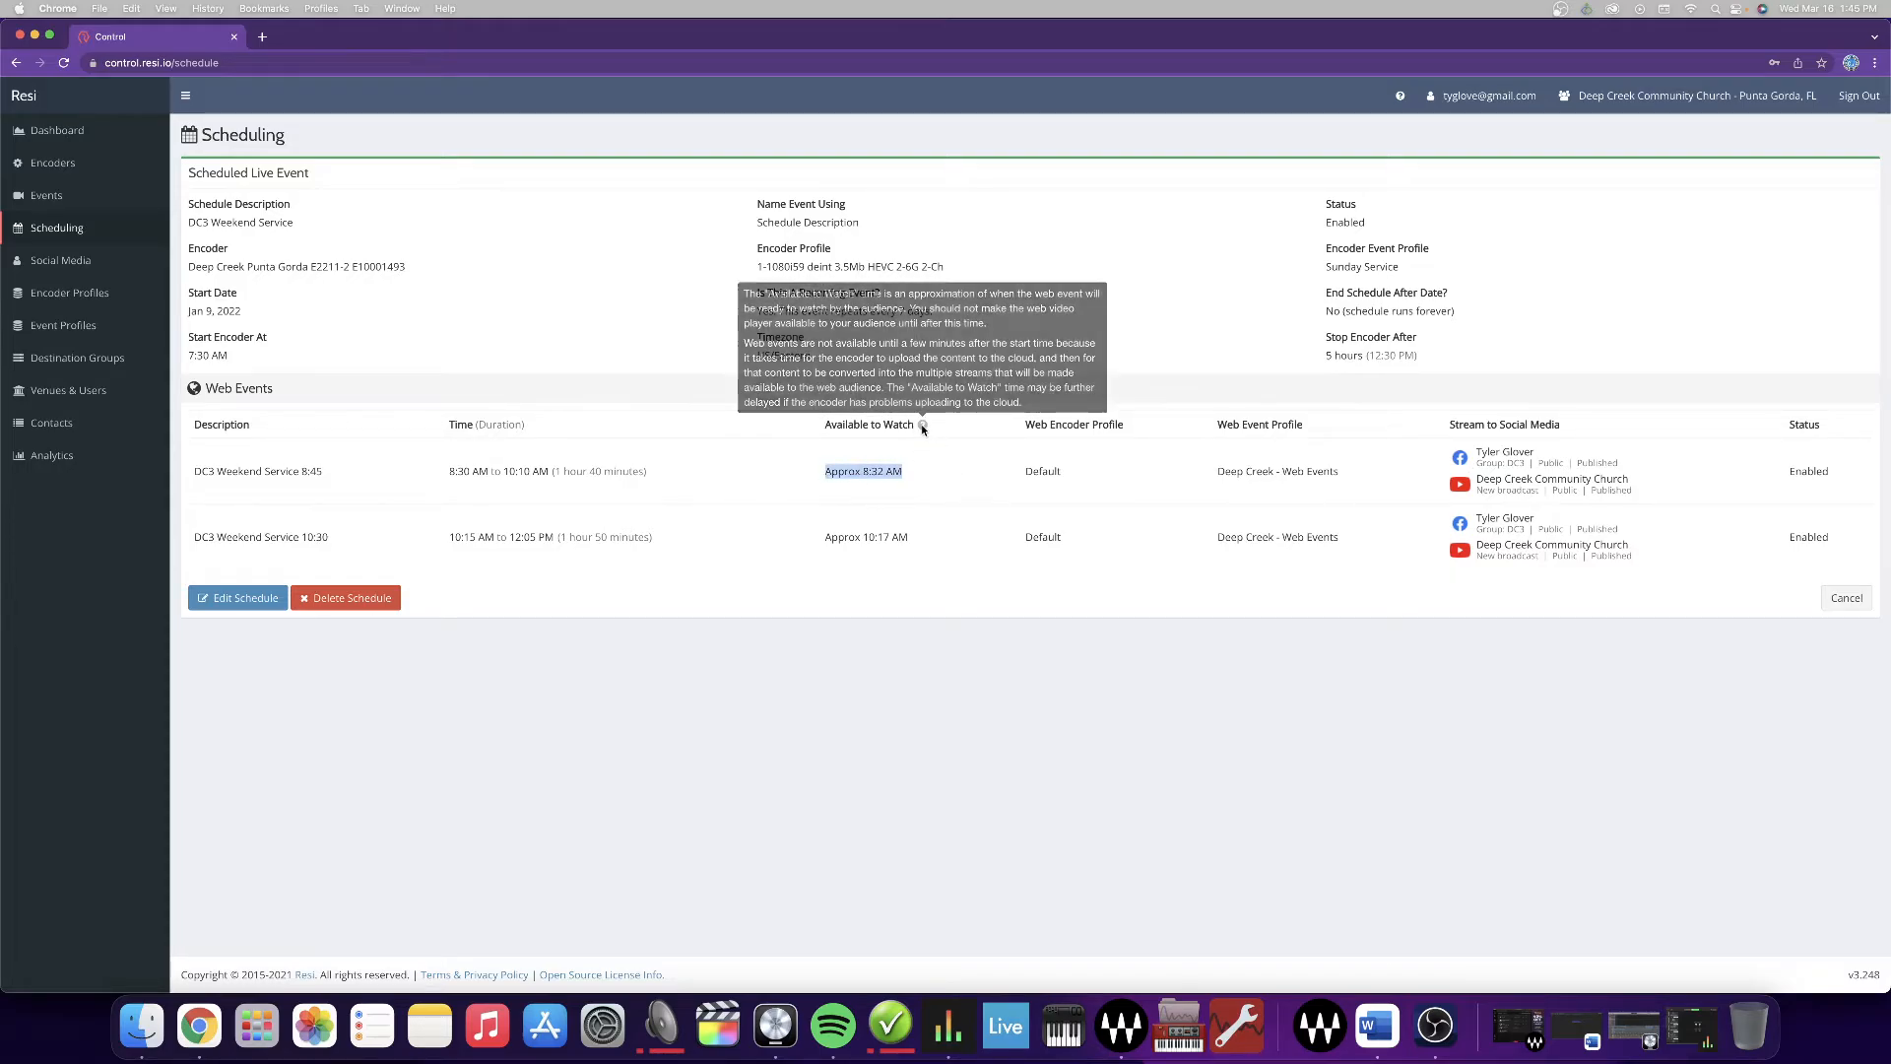
left_click_drag(1025, 472, 1060, 472)
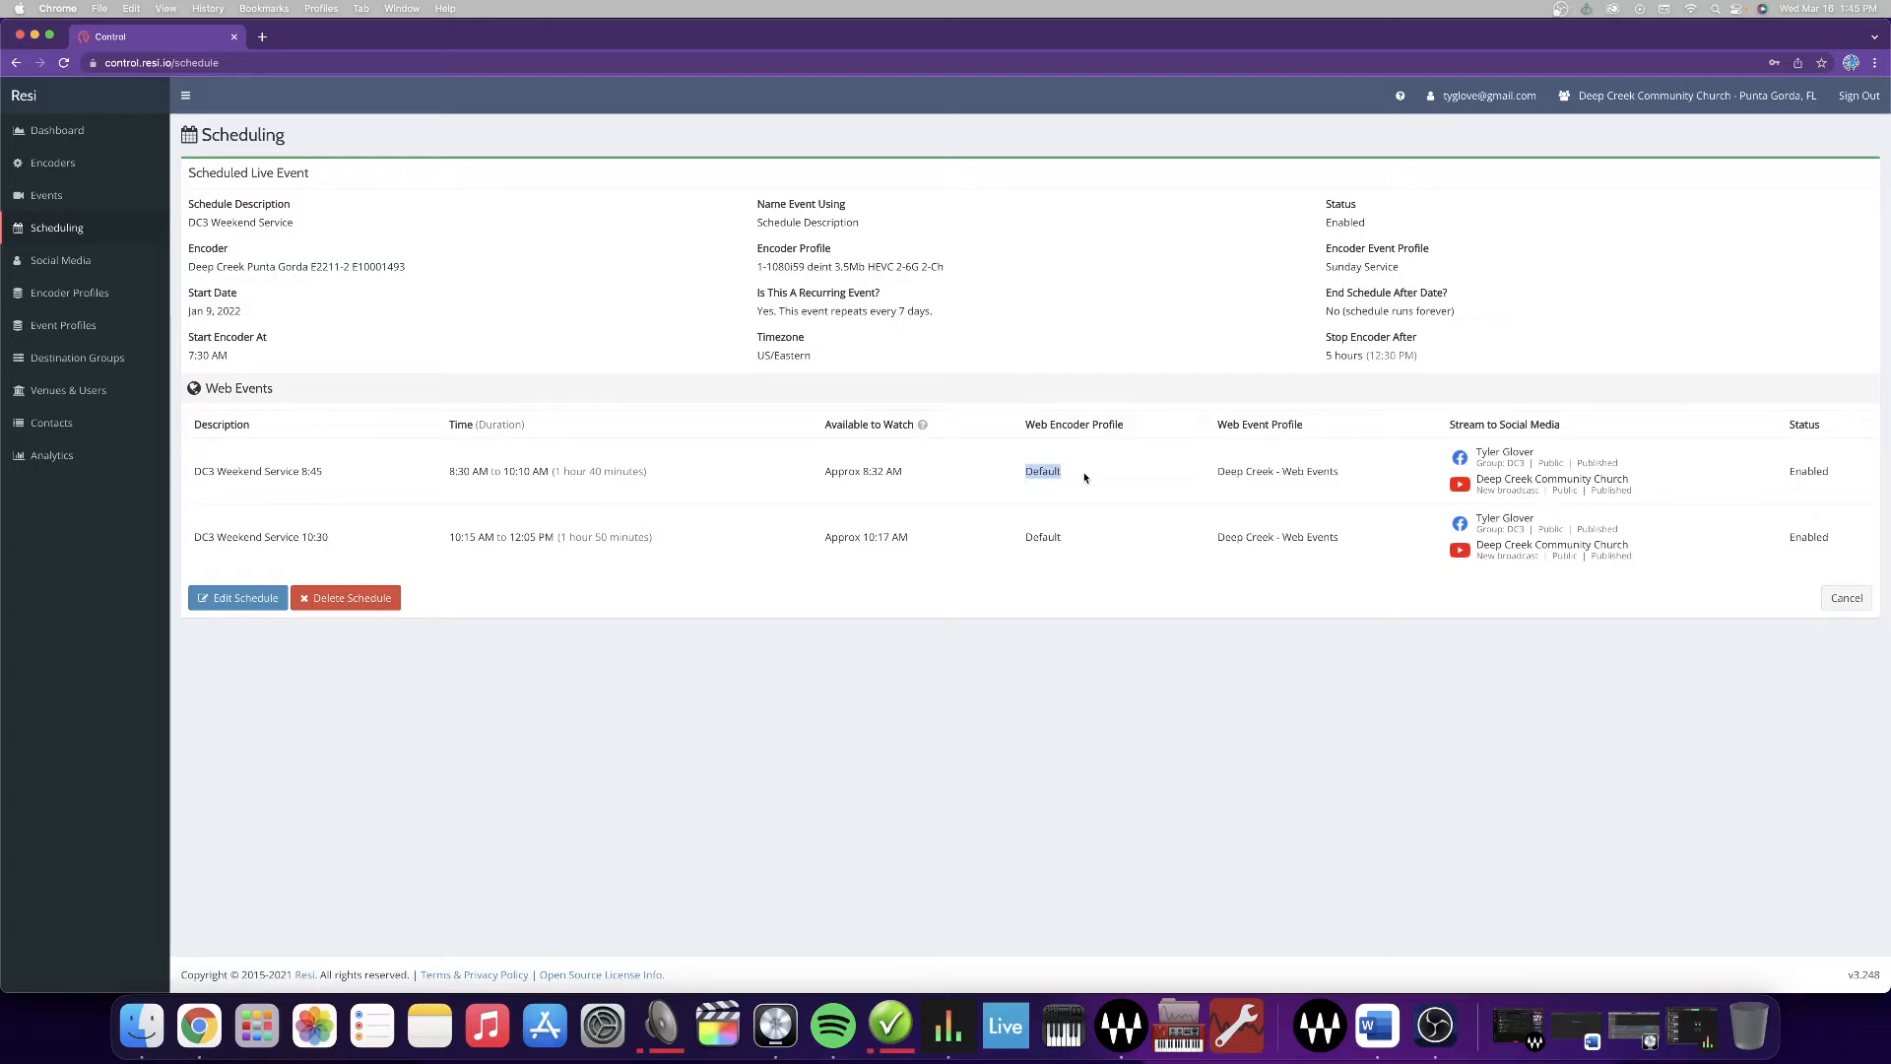
left_click_drag(1217, 471, 1341, 484)
mouse_move(924, 424)
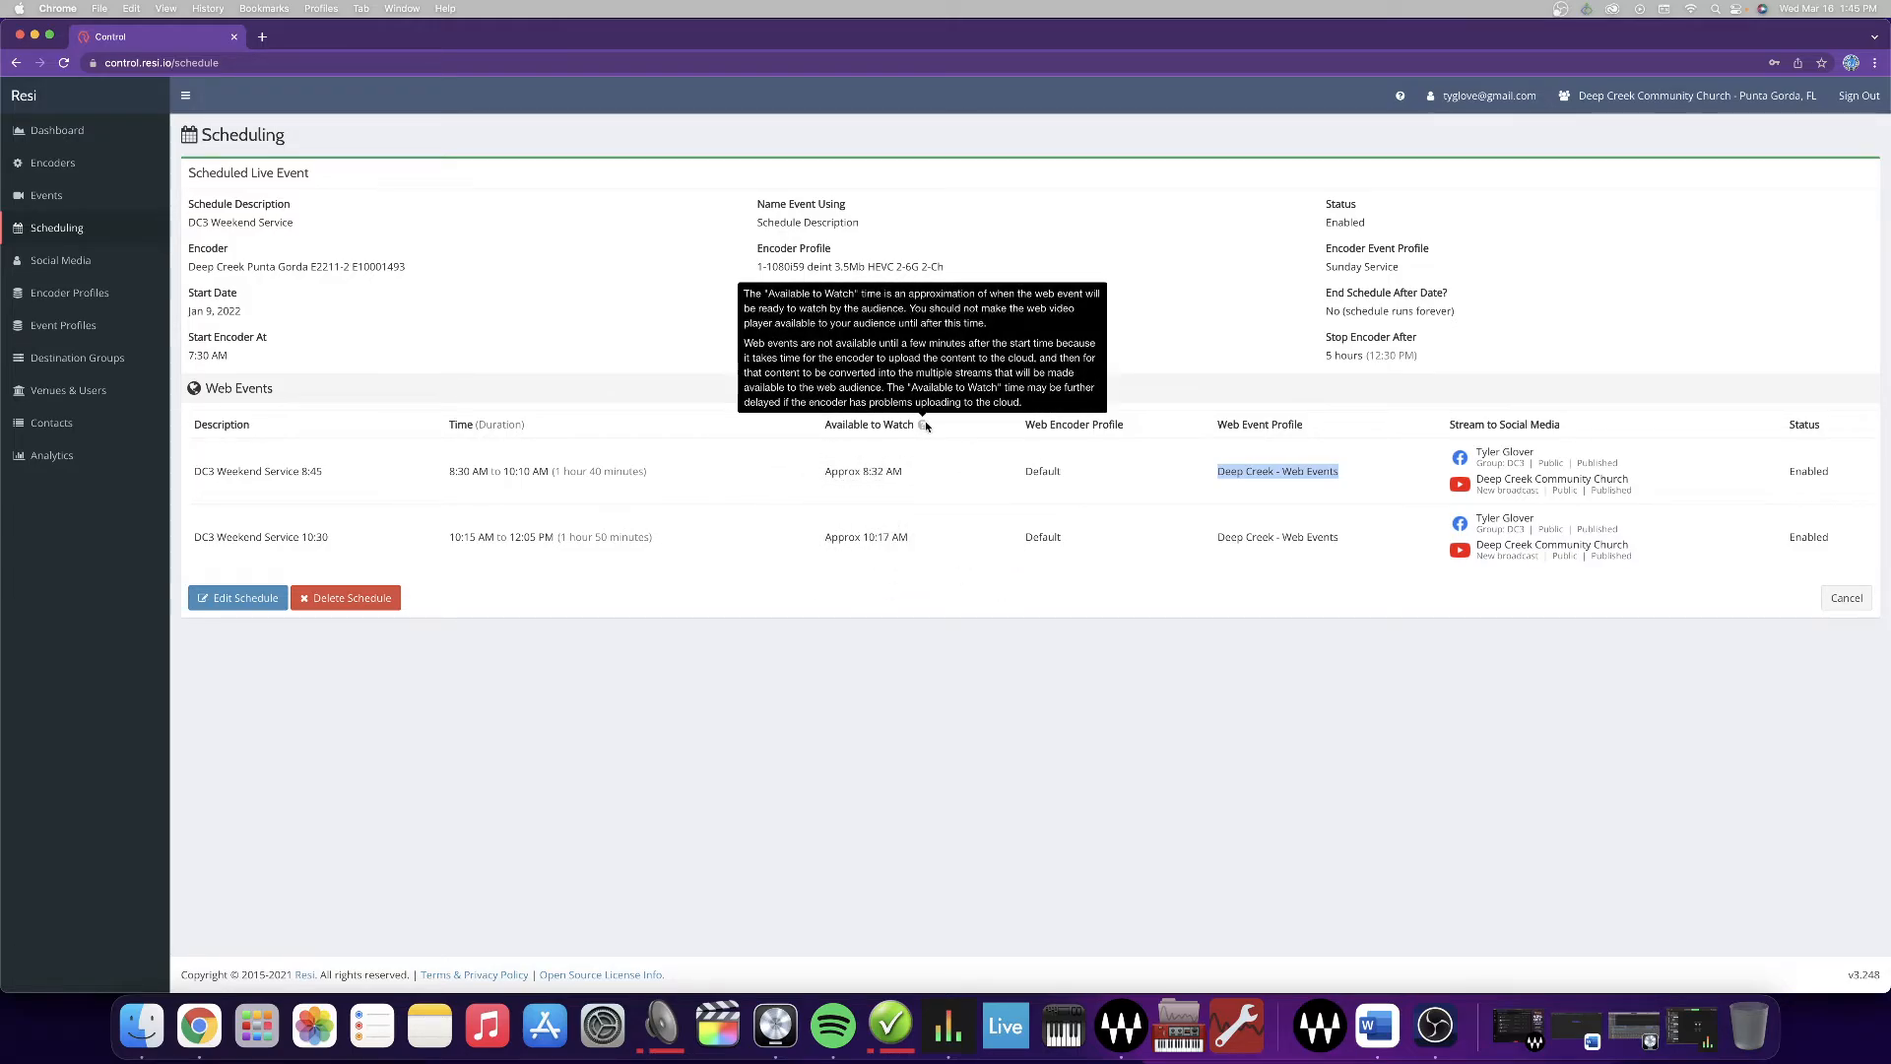
left_click(1428, 496)
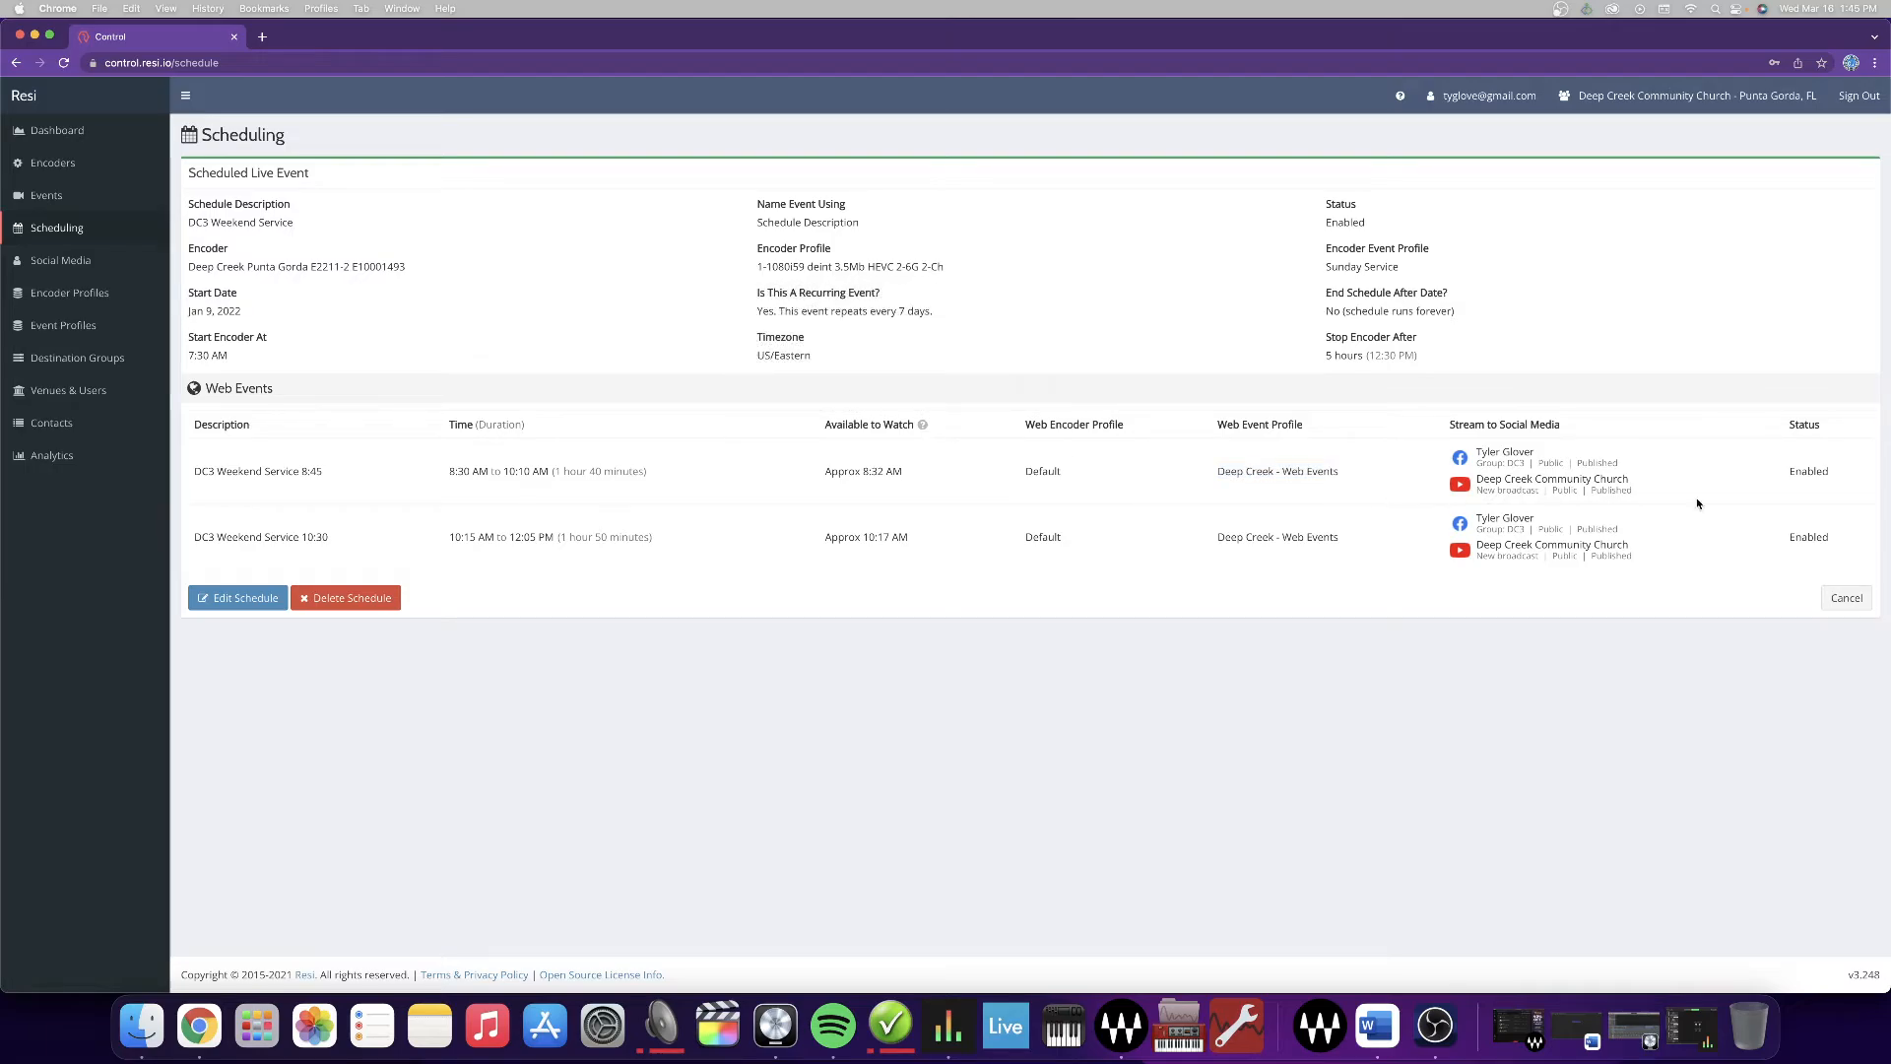
left_click_drag(1470, 445, 1700, 477)
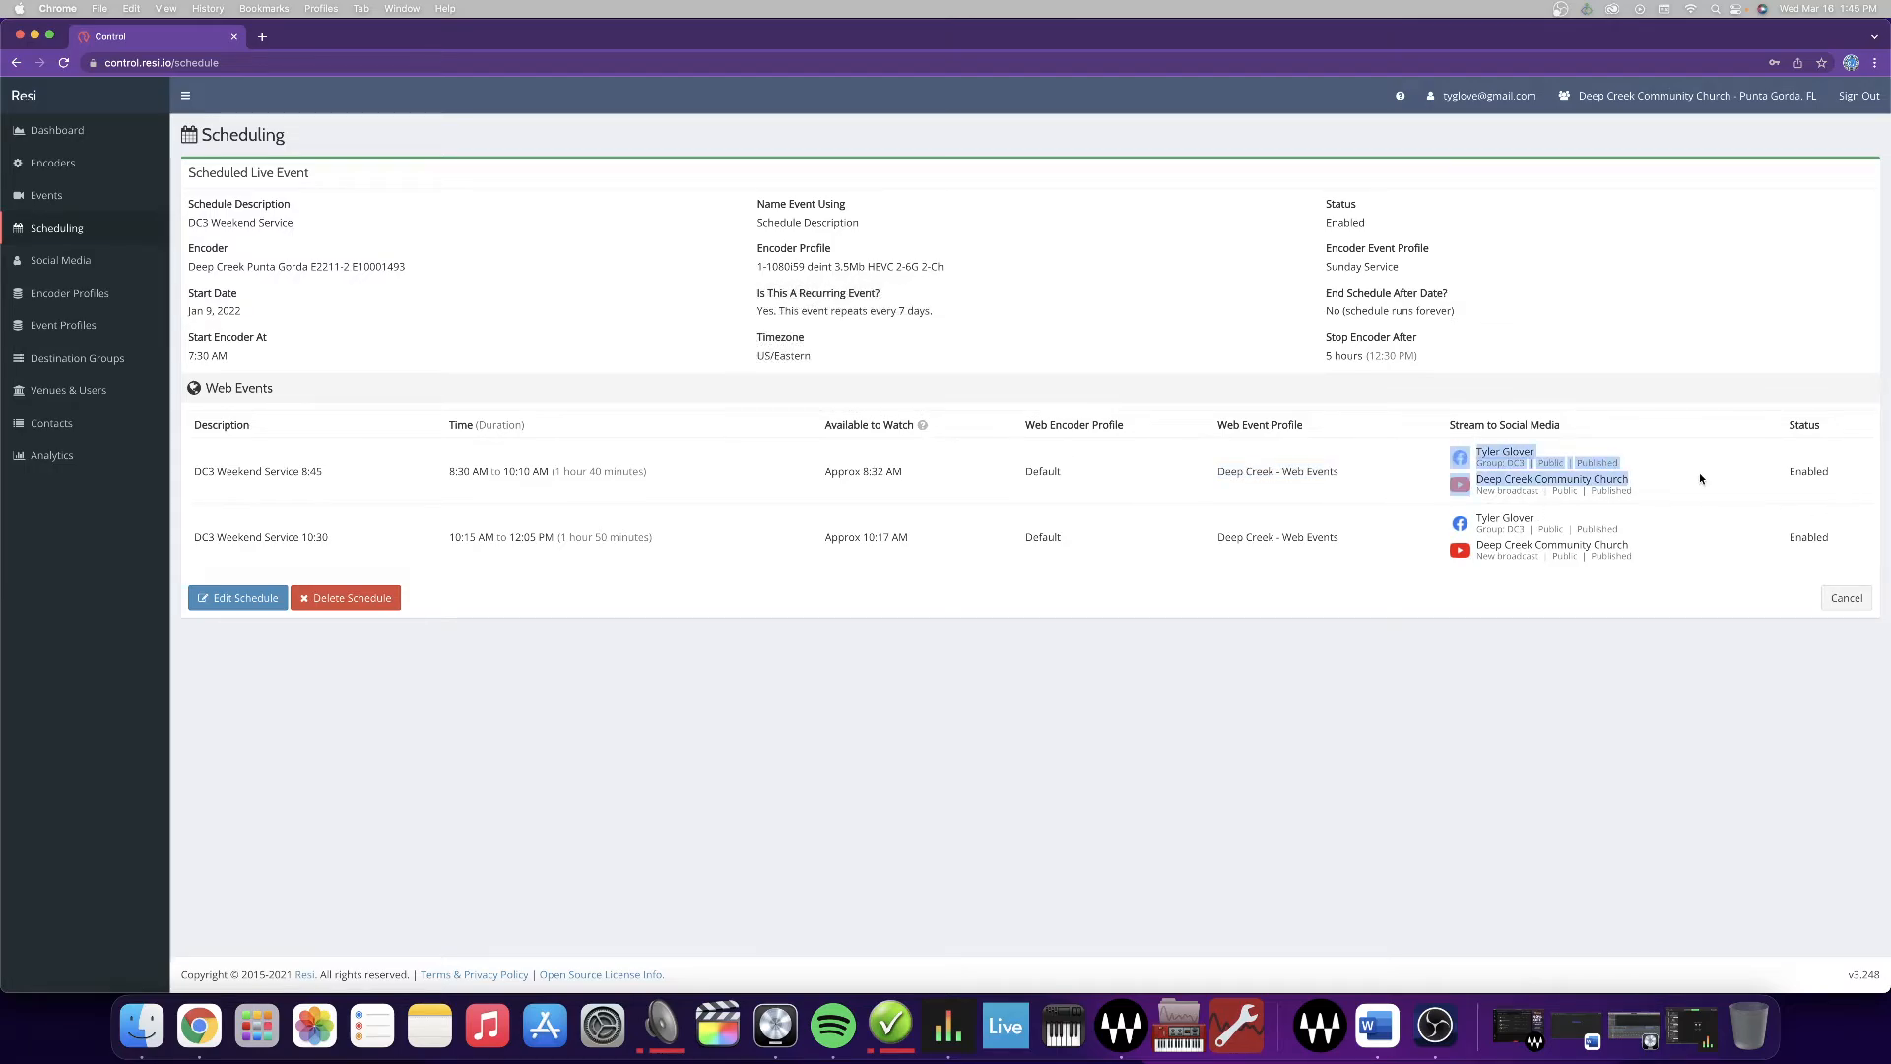
left_click(1701, 476)
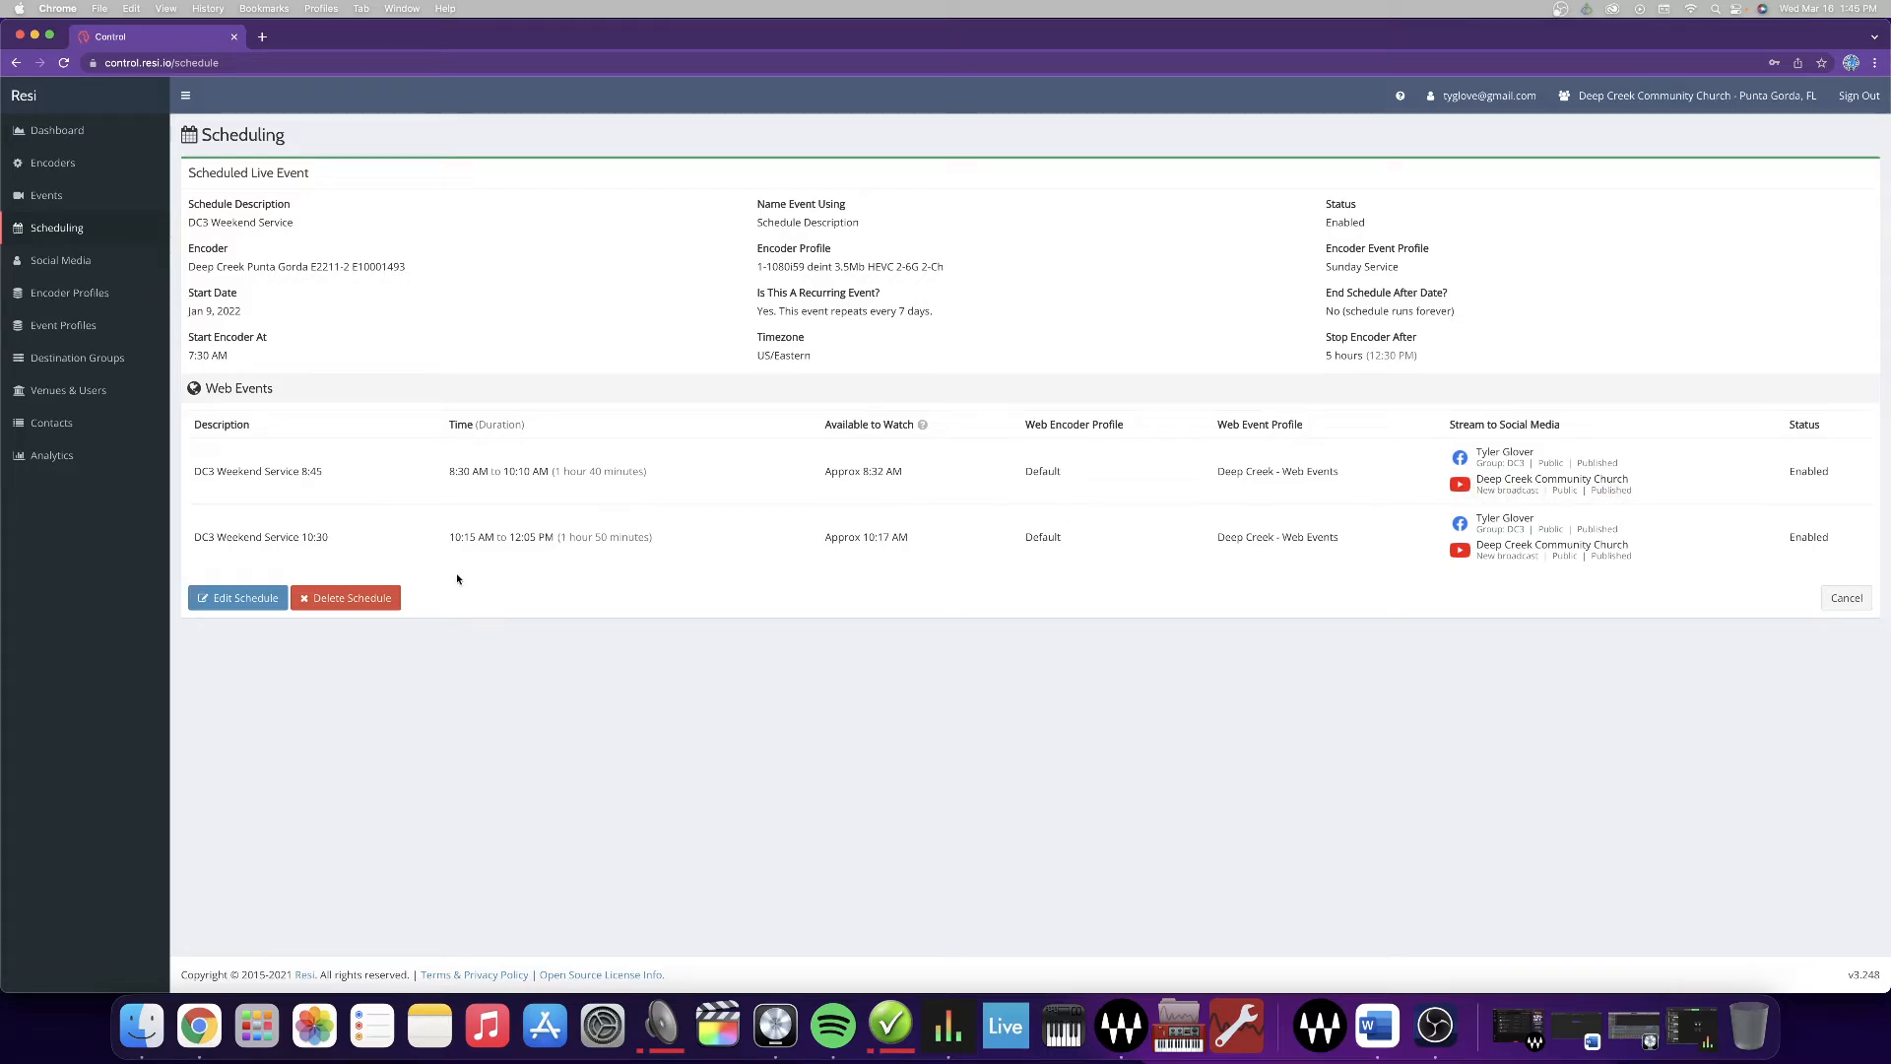
- Open the schedule's DC3 Weekend Service 8:45 web event for editing and check its event naming and web encoder profile options
left_click(226, 600)
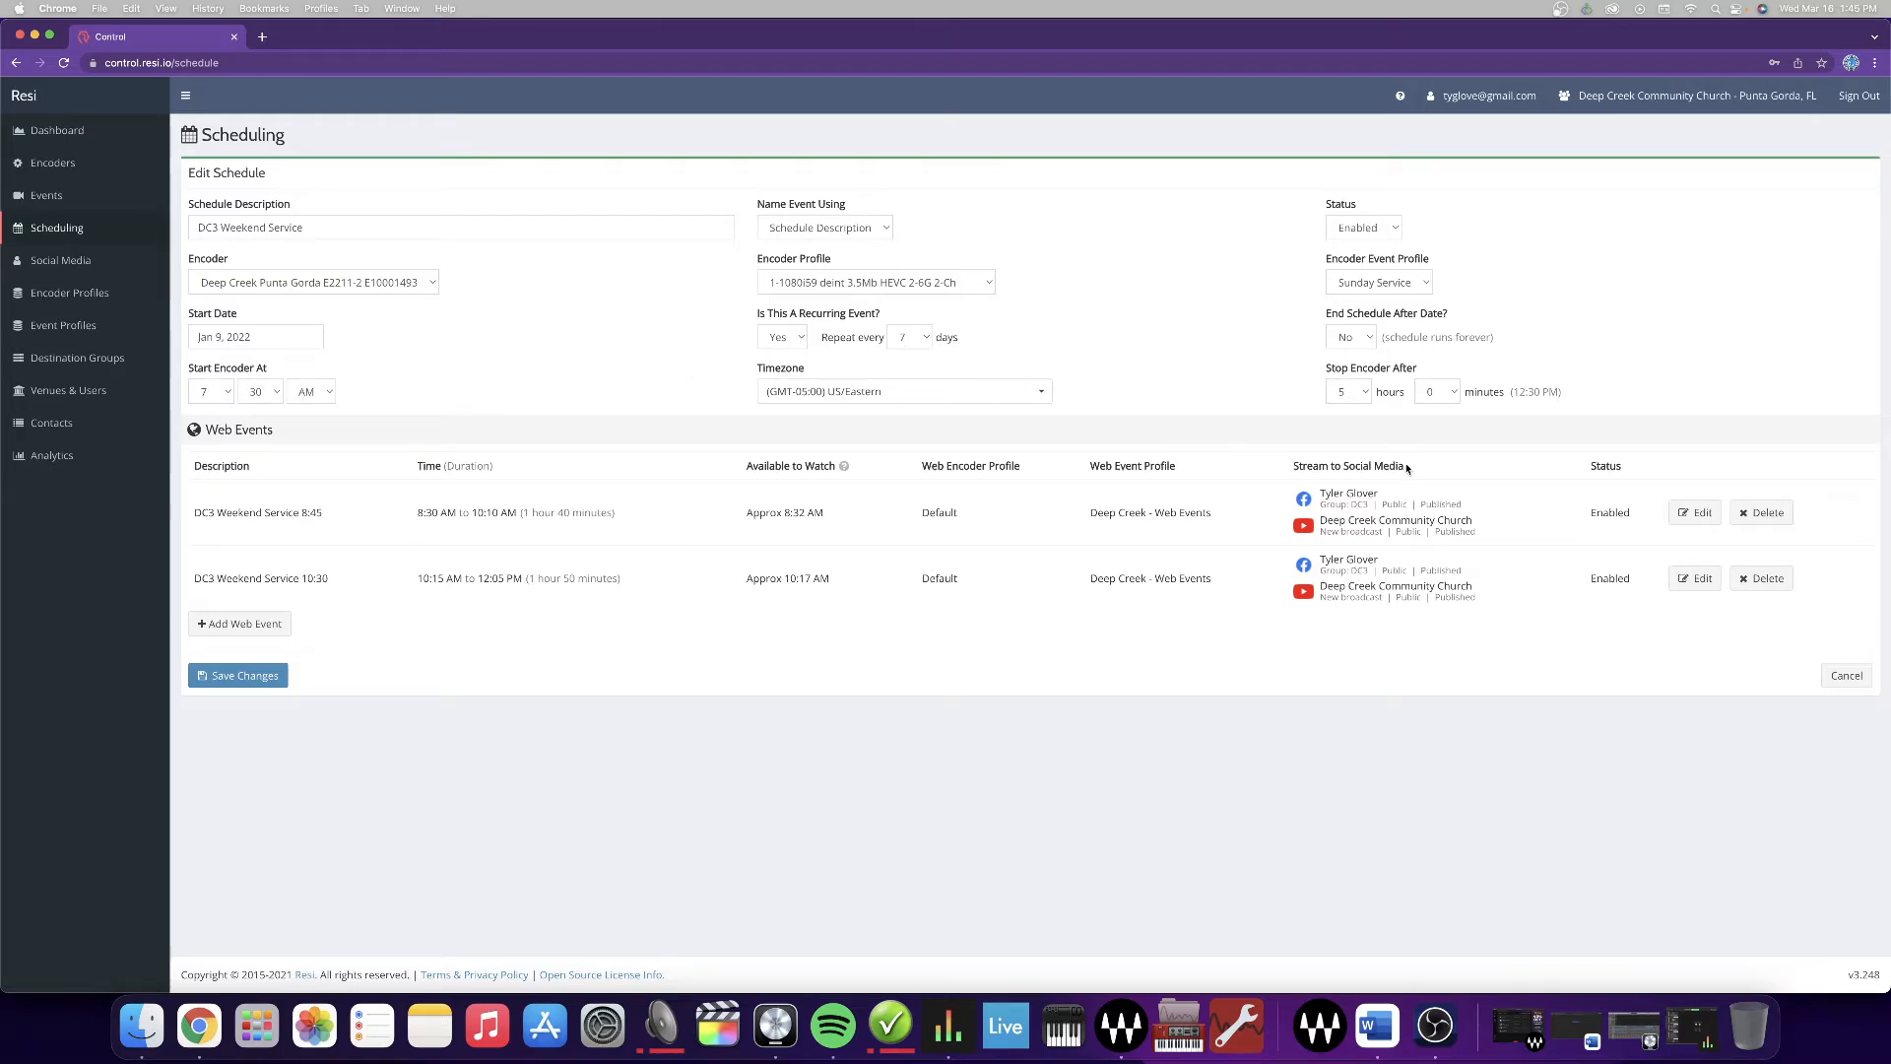
left_click(1695, 512)
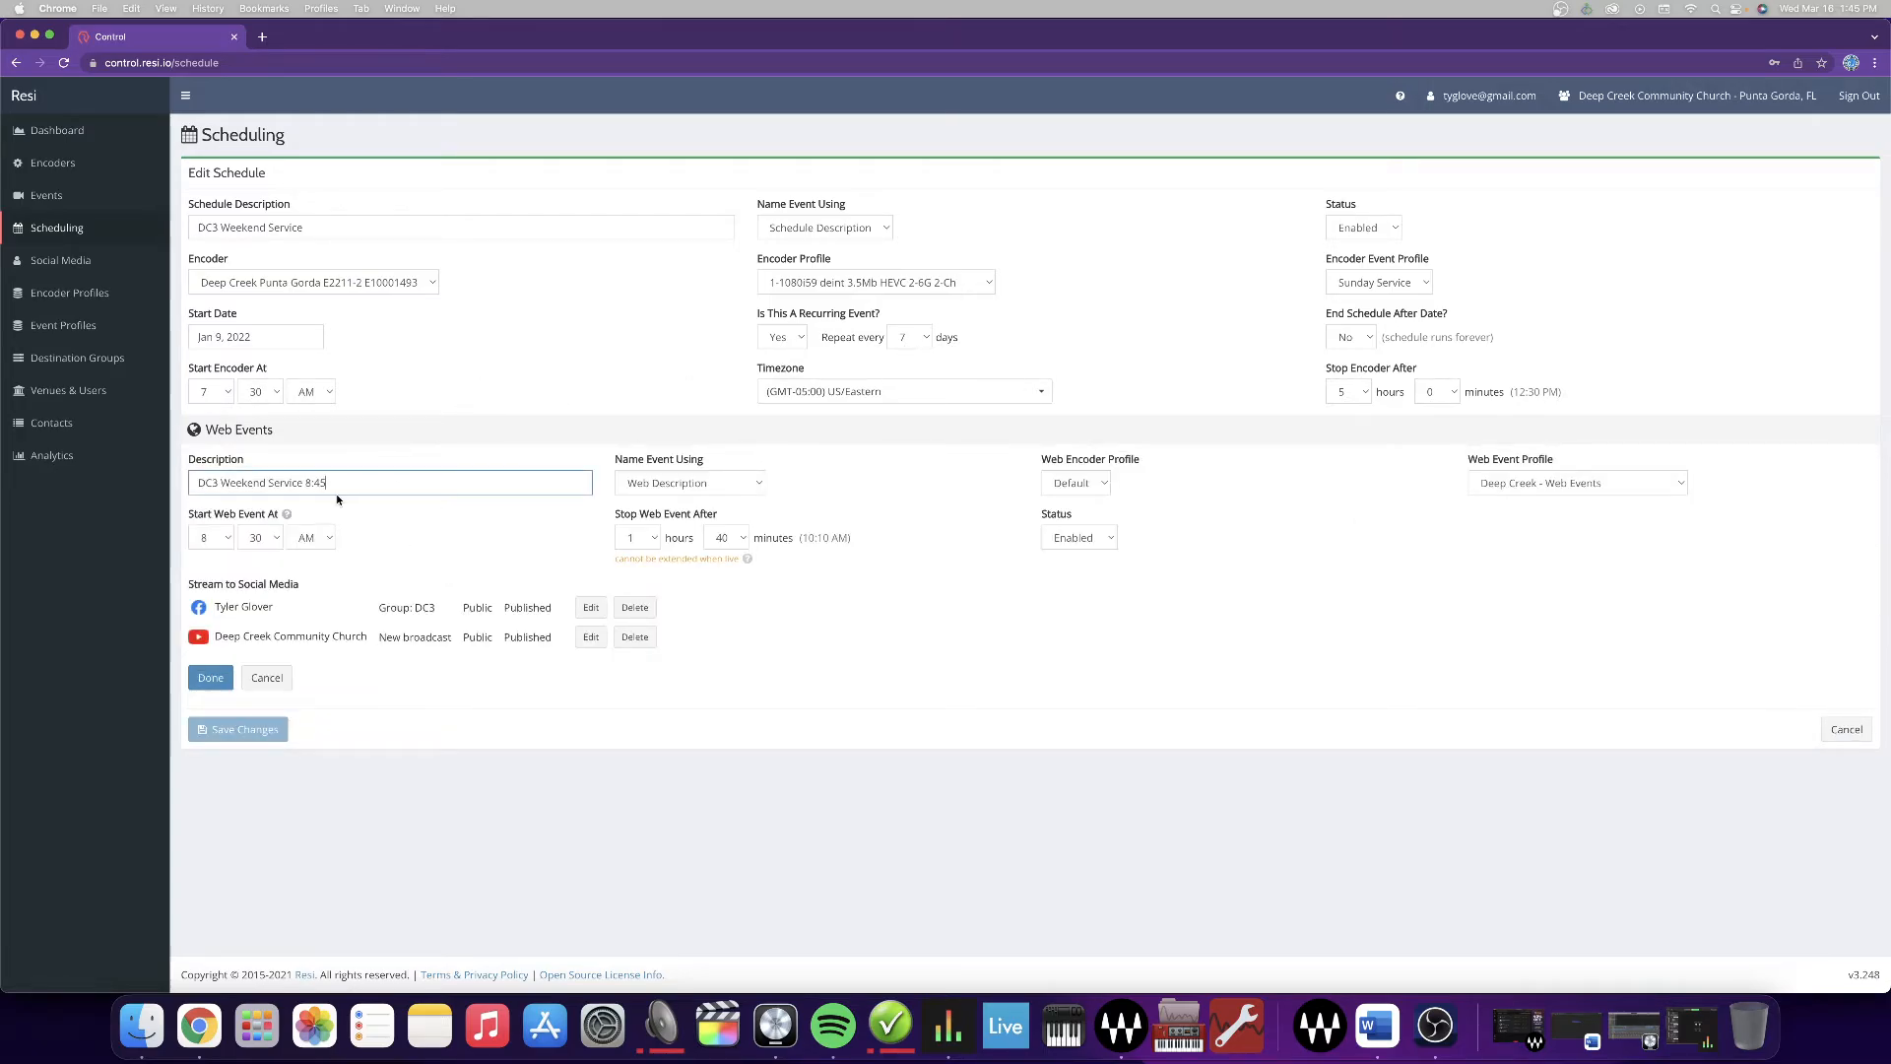
left_click(640, 481)
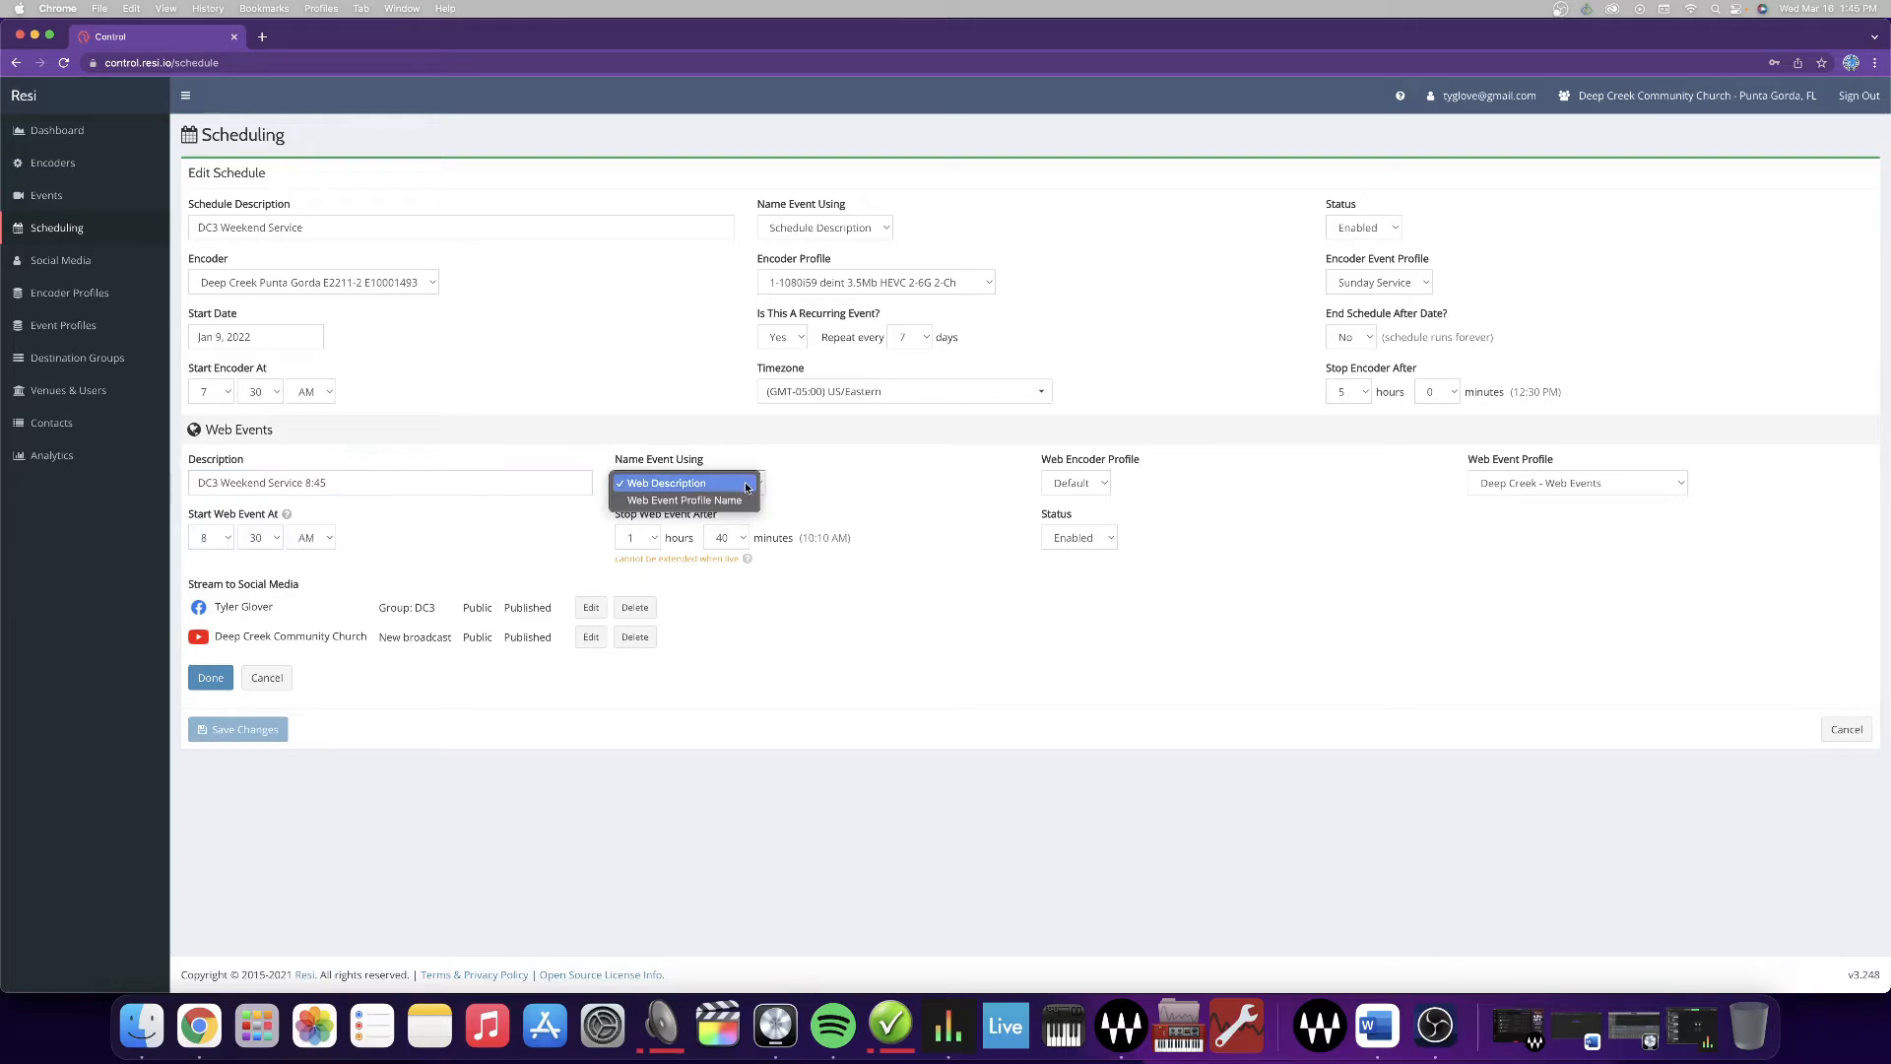
left_click(646, 481)
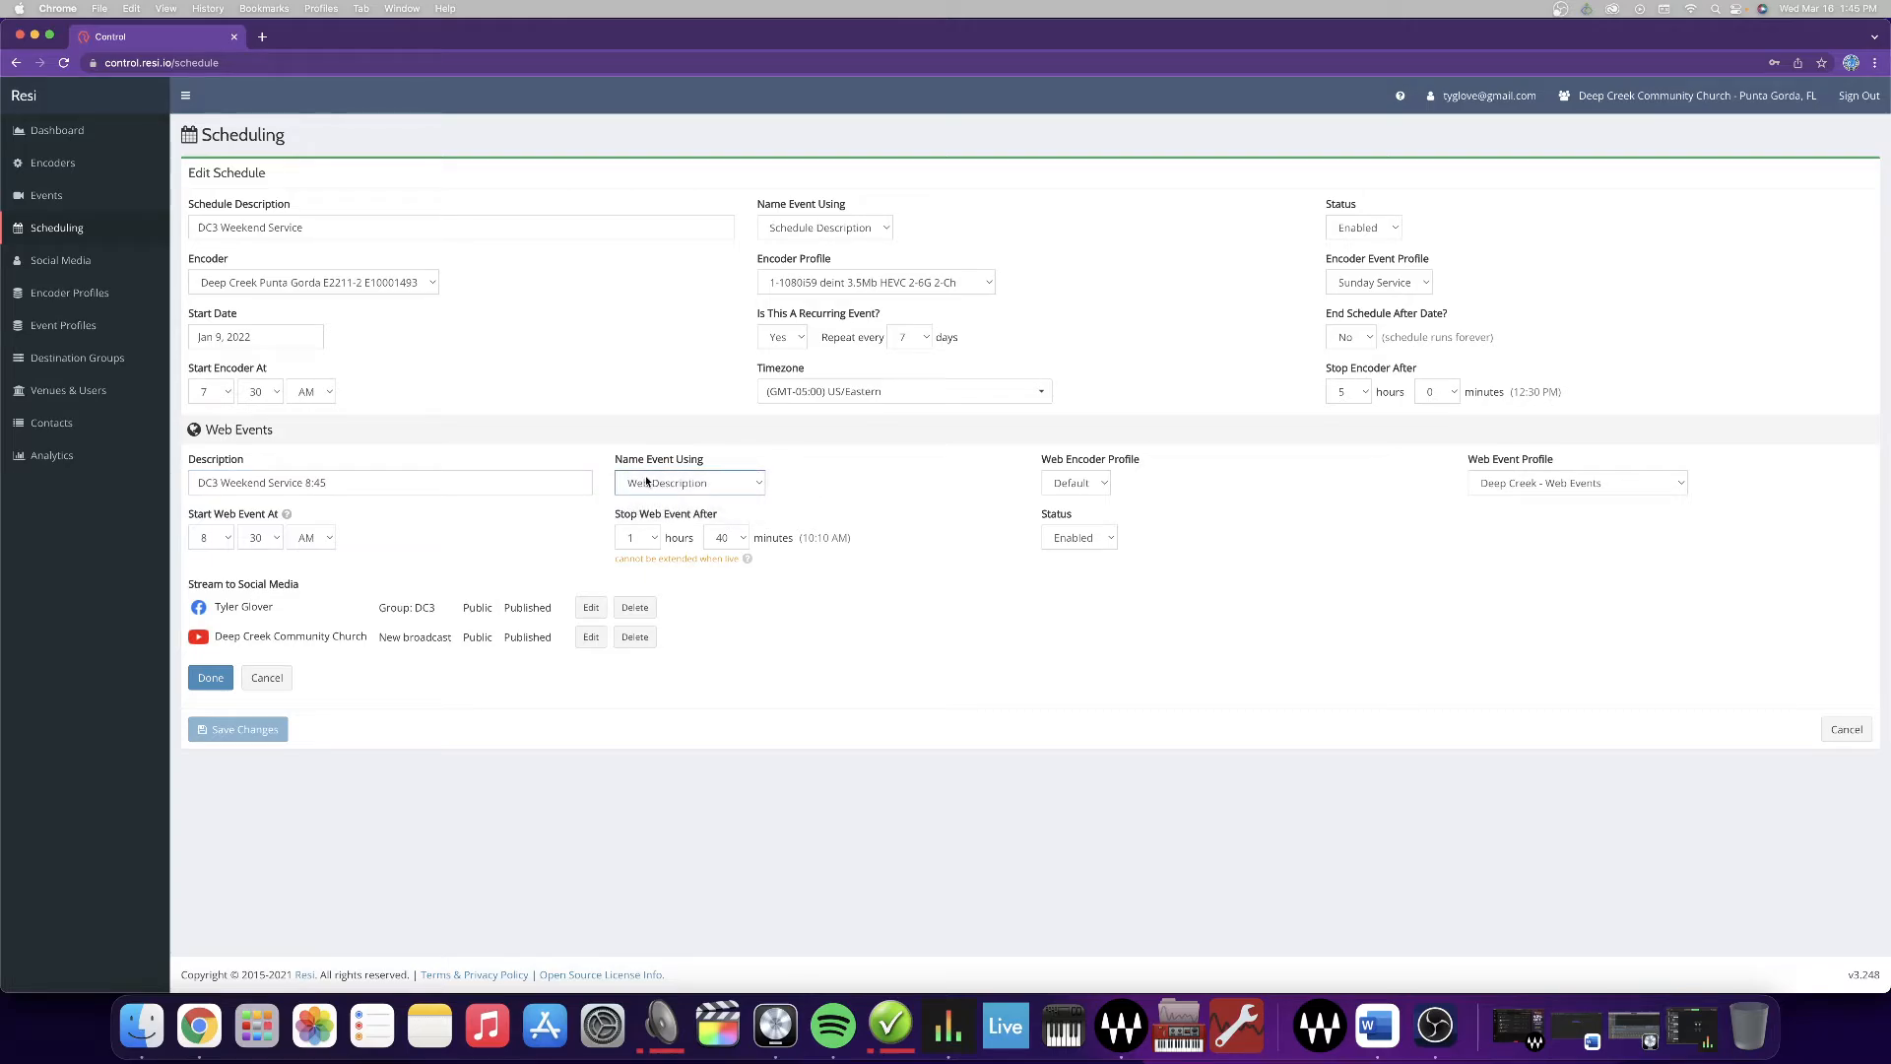
left_click(1099, 485)
left_click(1184, 486)
- Check the destination and account options of the 8:45 web event's Facebook stream, save it unchanged, and finish editing the web event
left_click(586, 607)
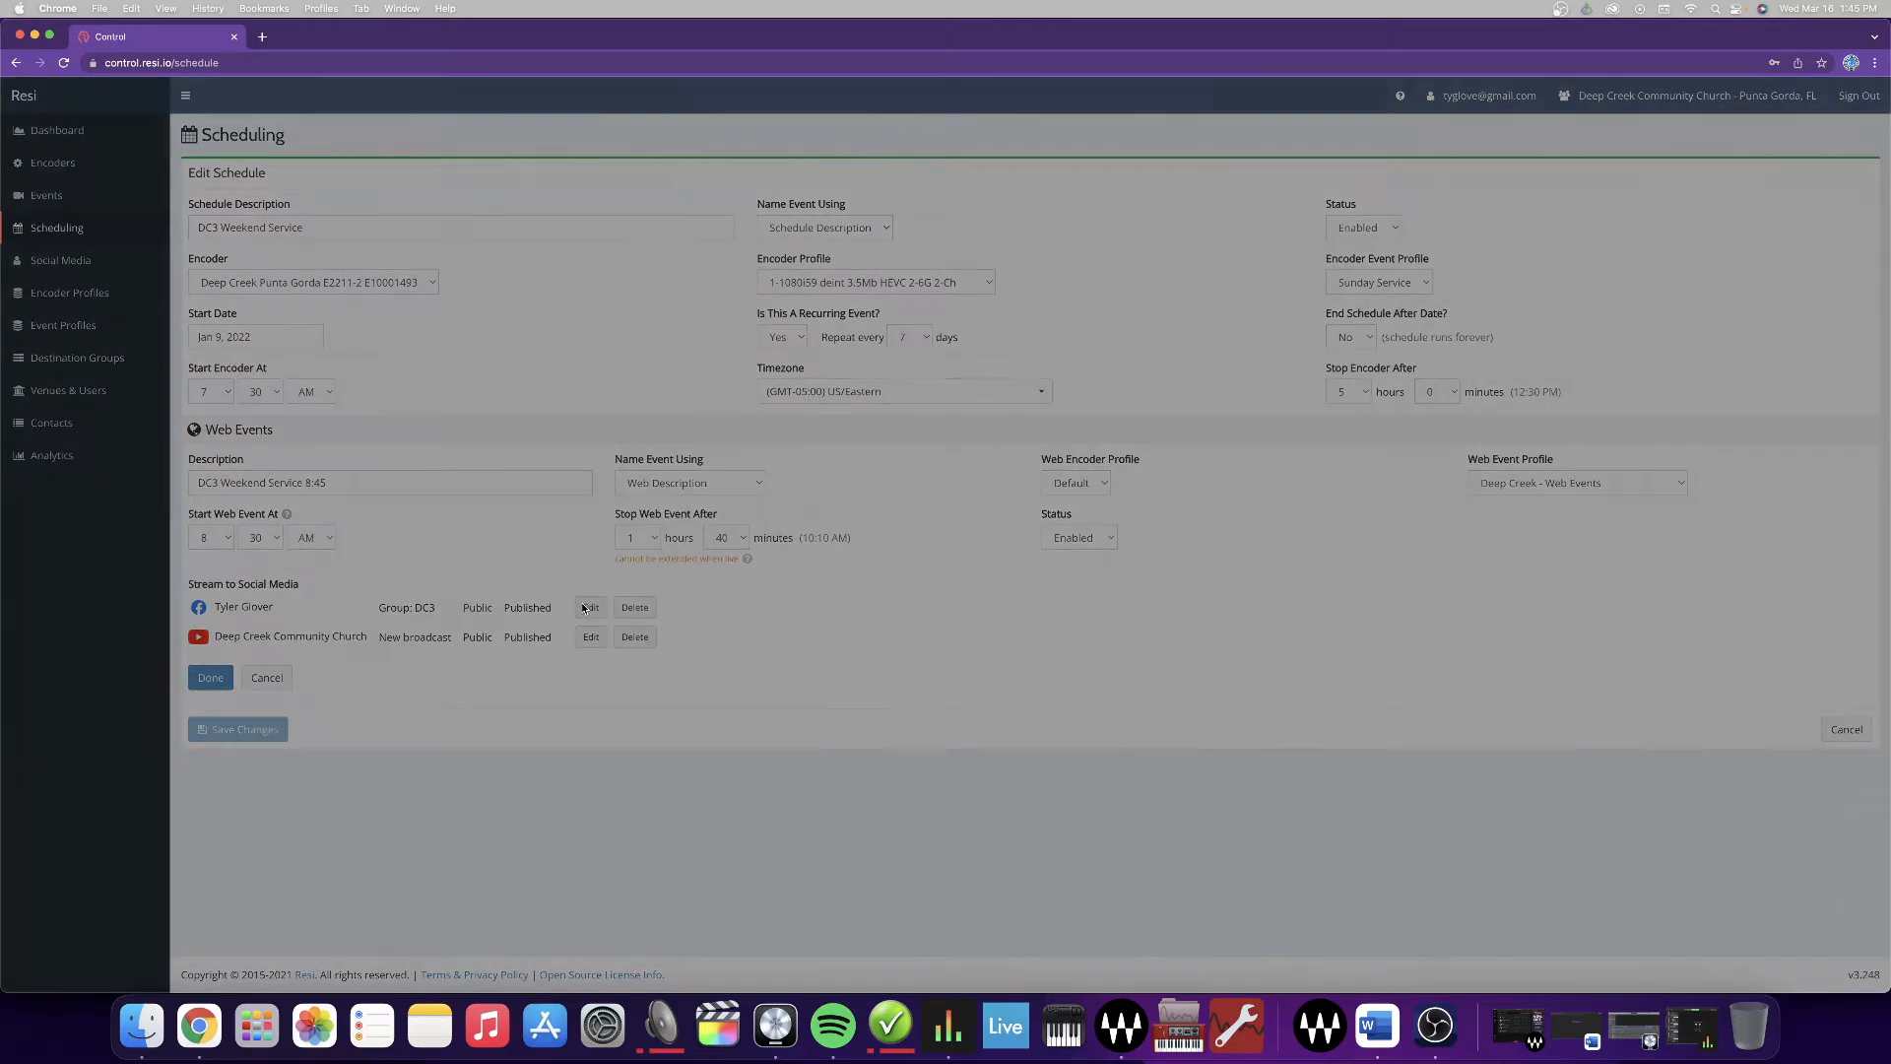
left_click(1013, 187)
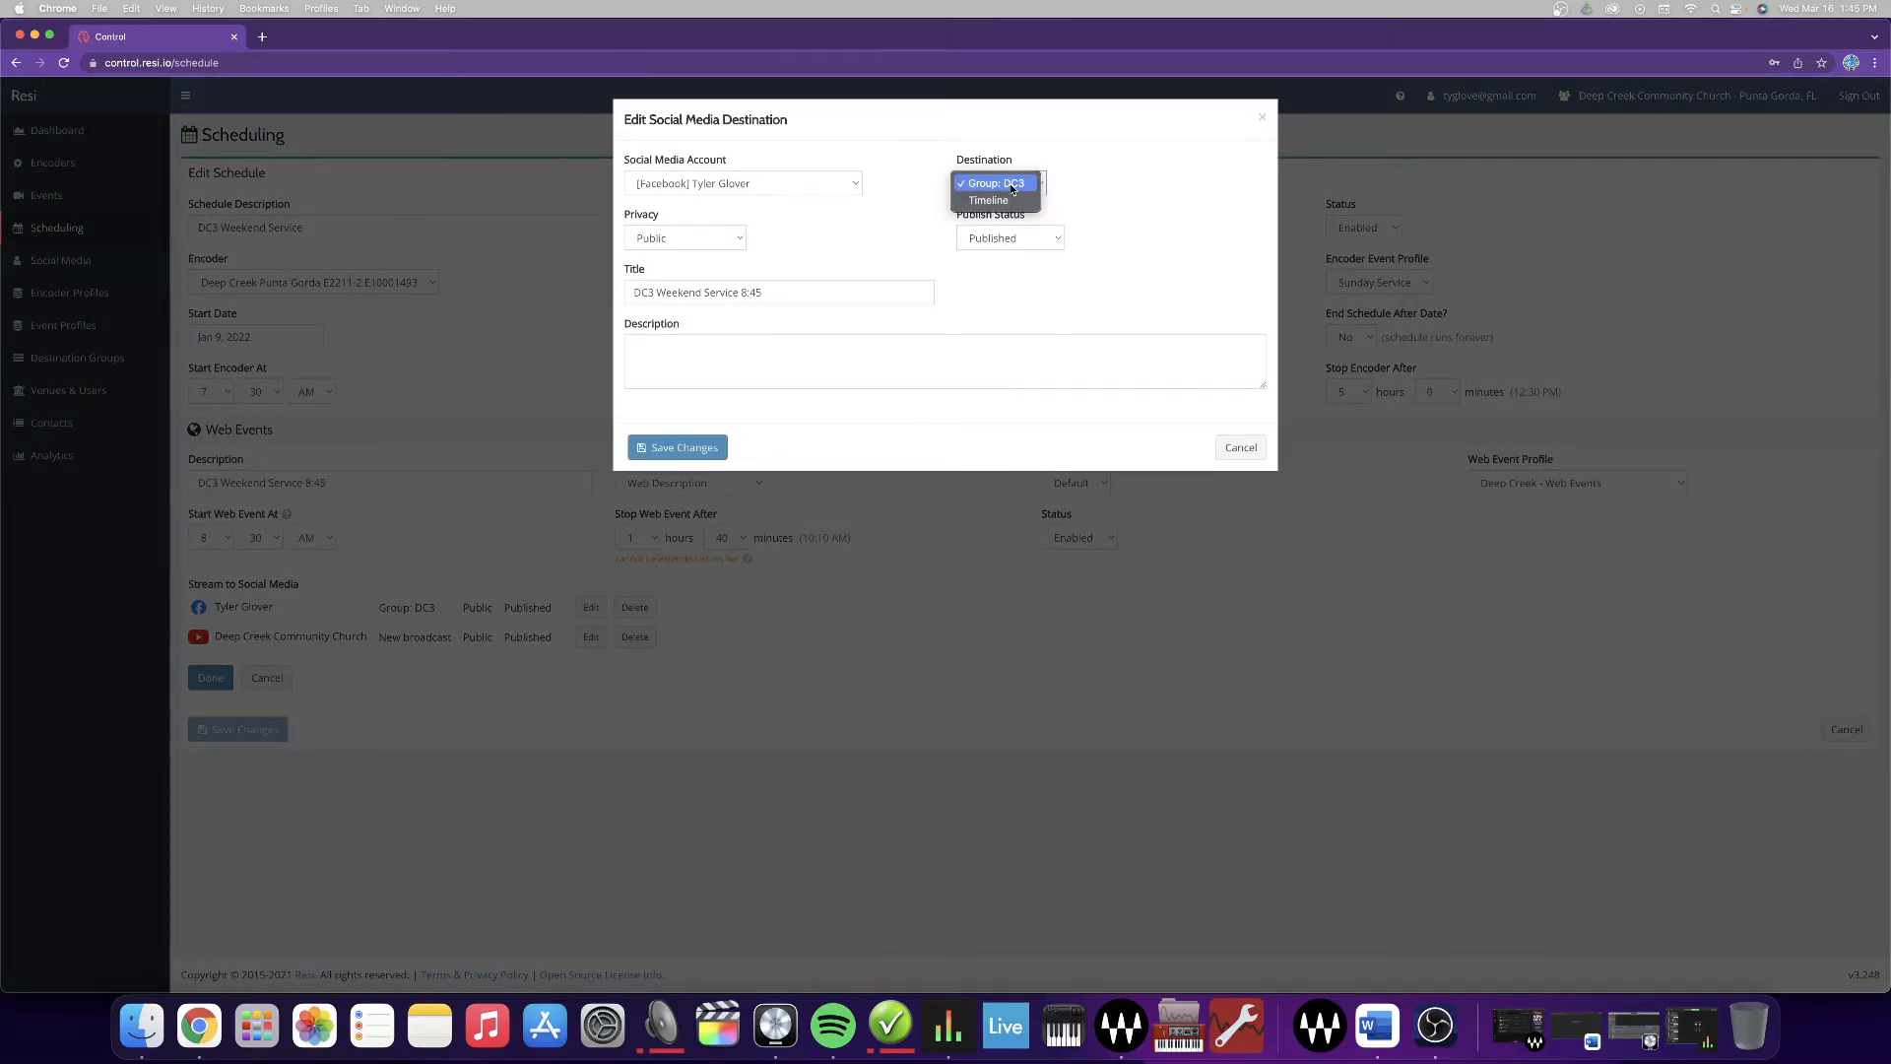
left_click(1051, 180)
left_click(817, 185)
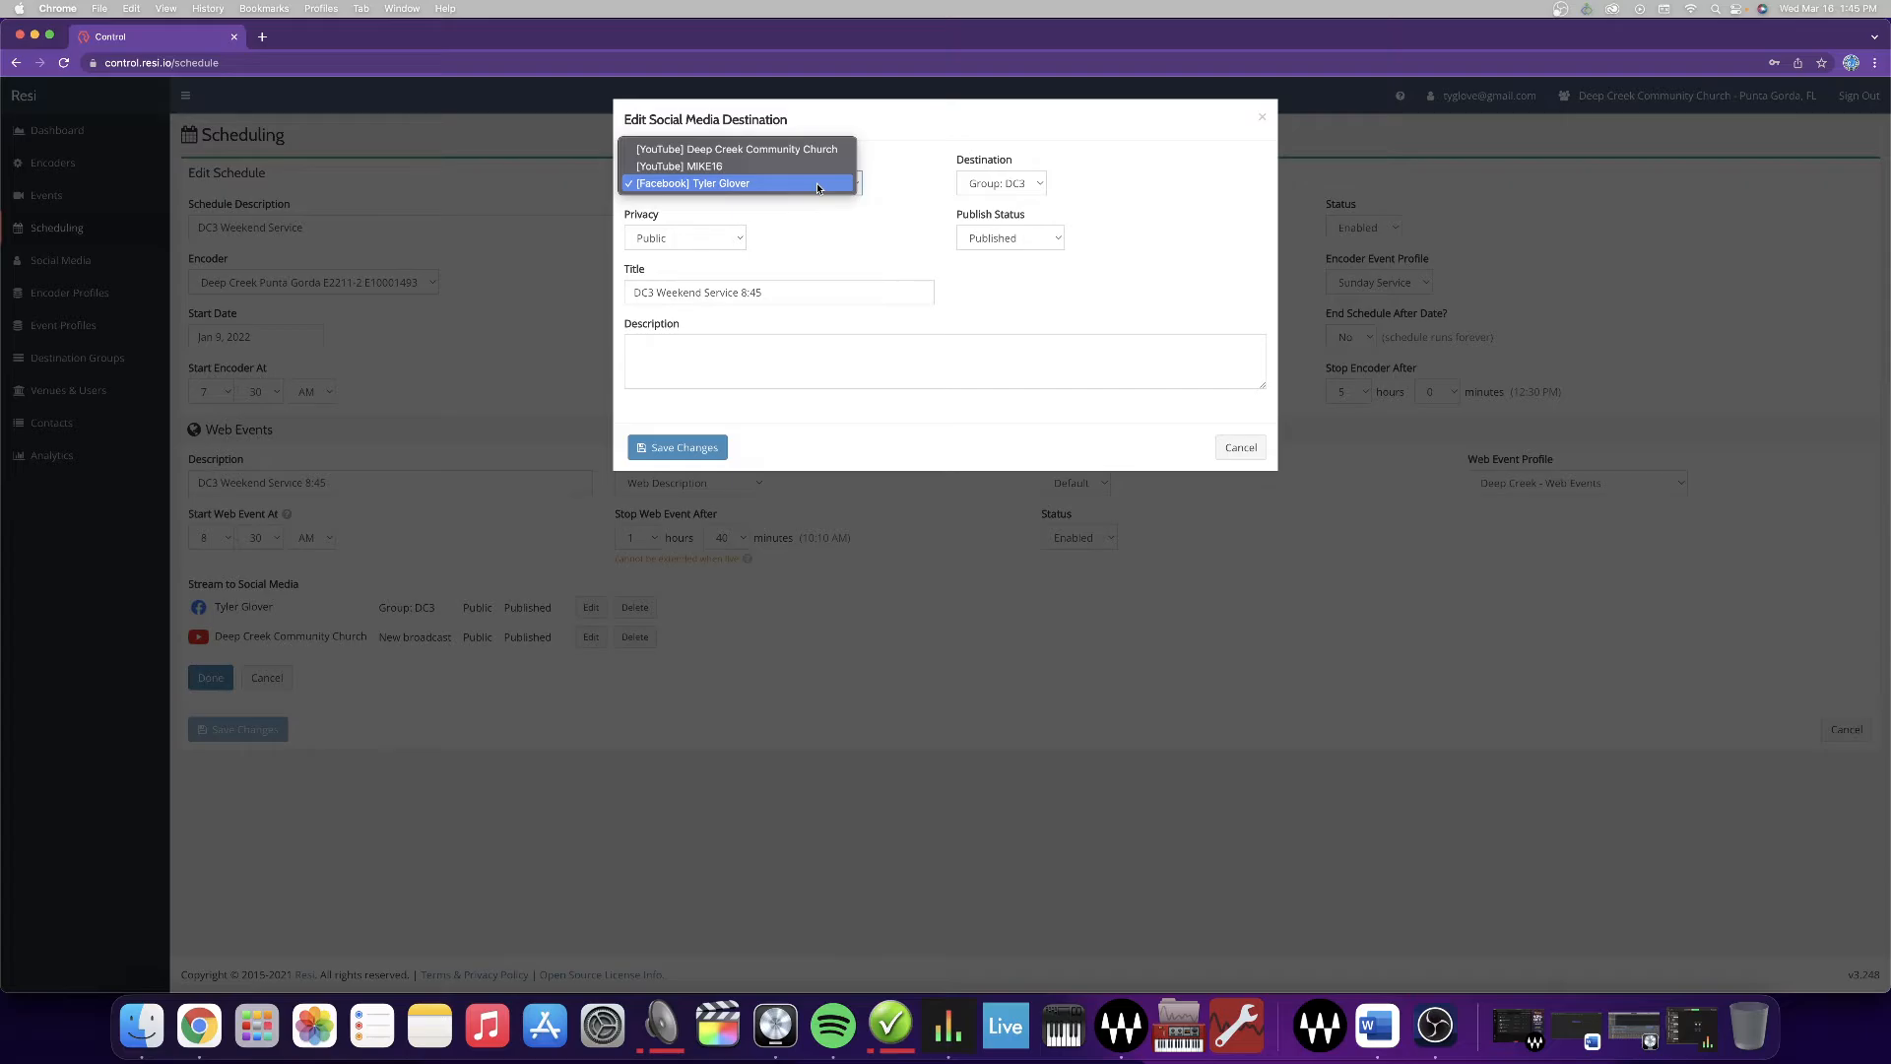
left_click(817, 185)
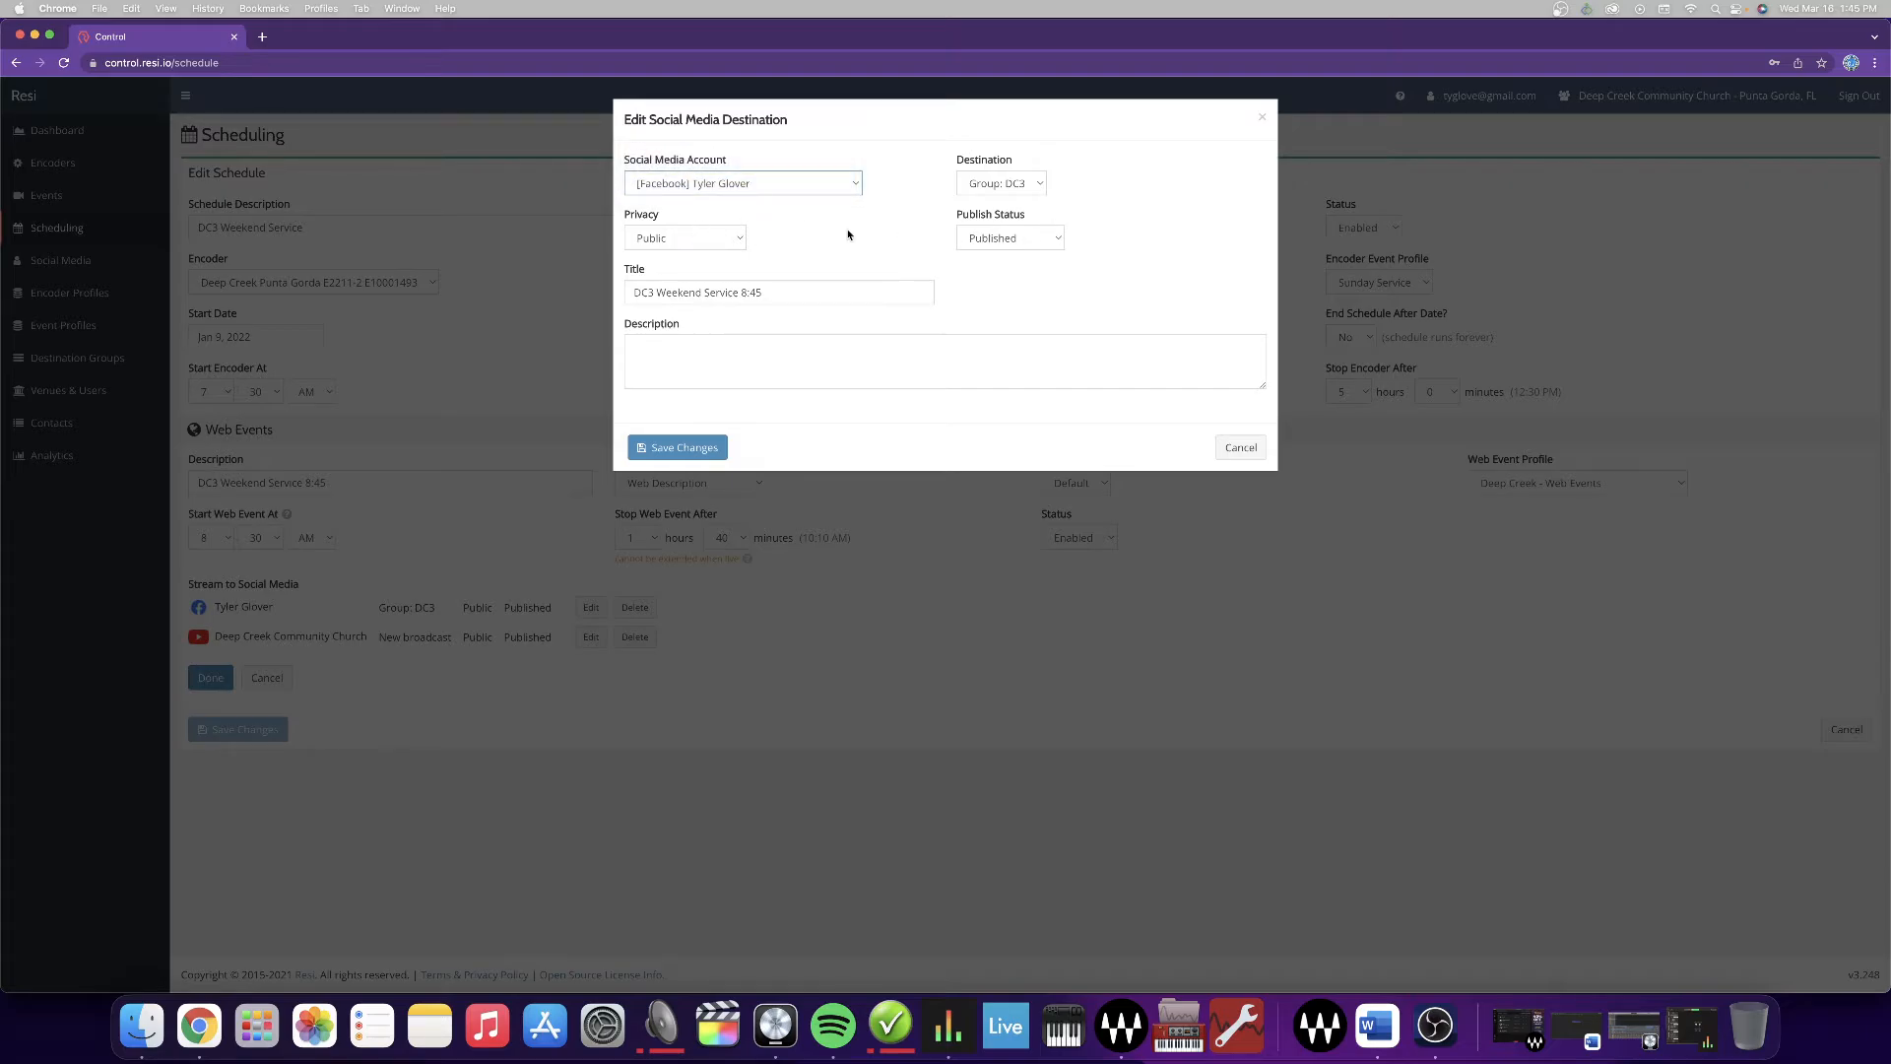
left_click(685, 448)
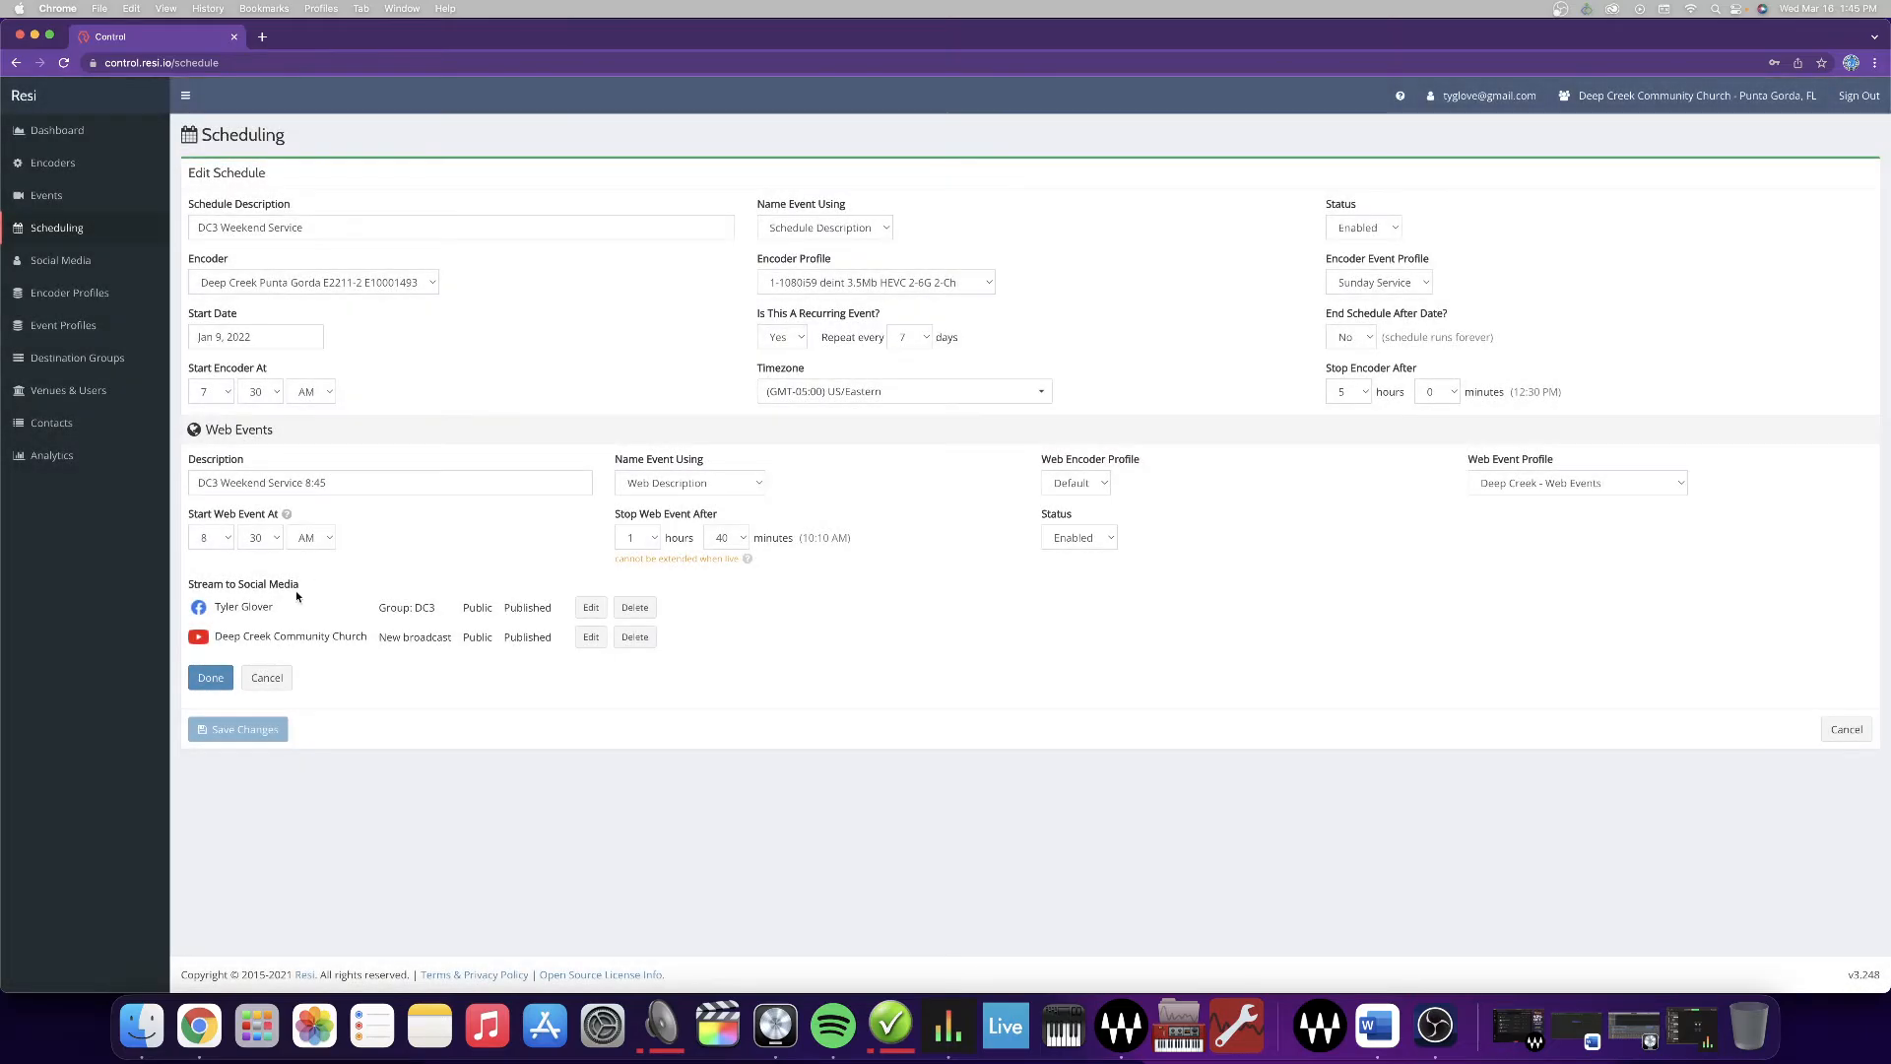
left_click(210, 678)
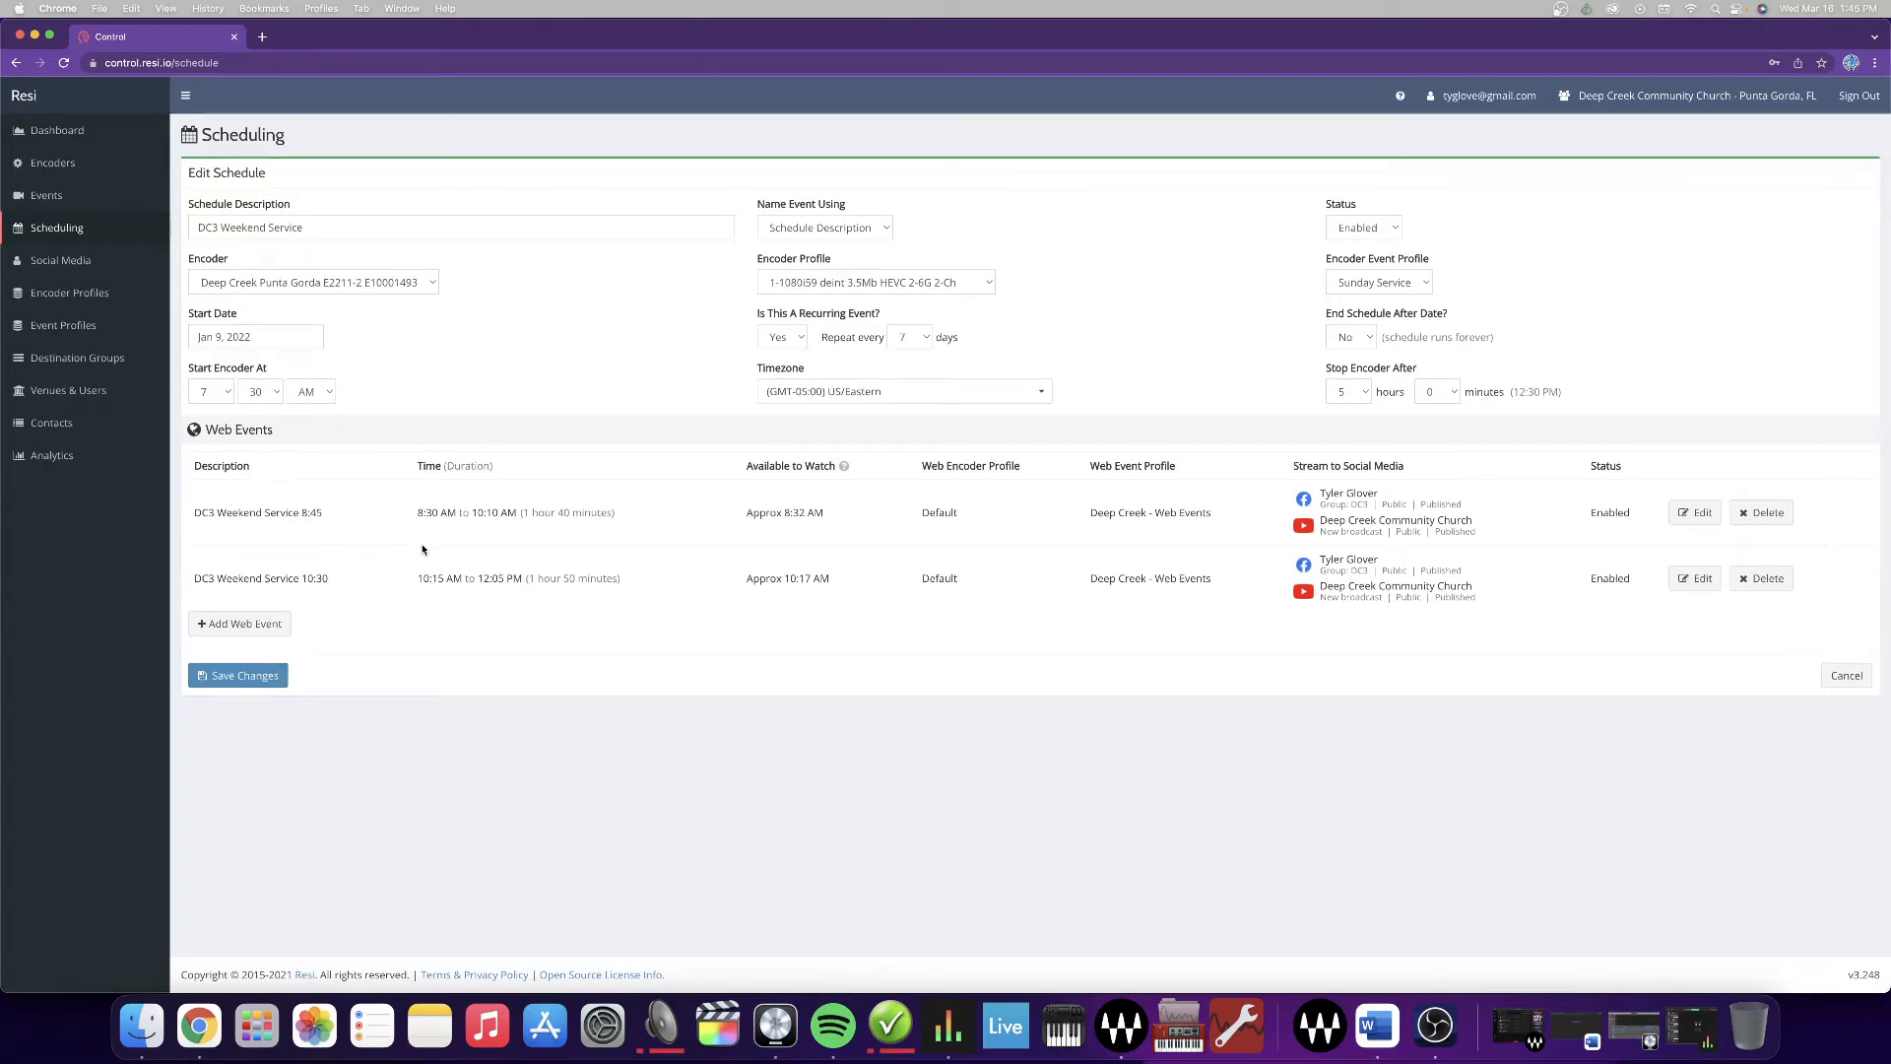
- Leave the schedule editor without saving and open the Social Media page
left_click(40, 262)
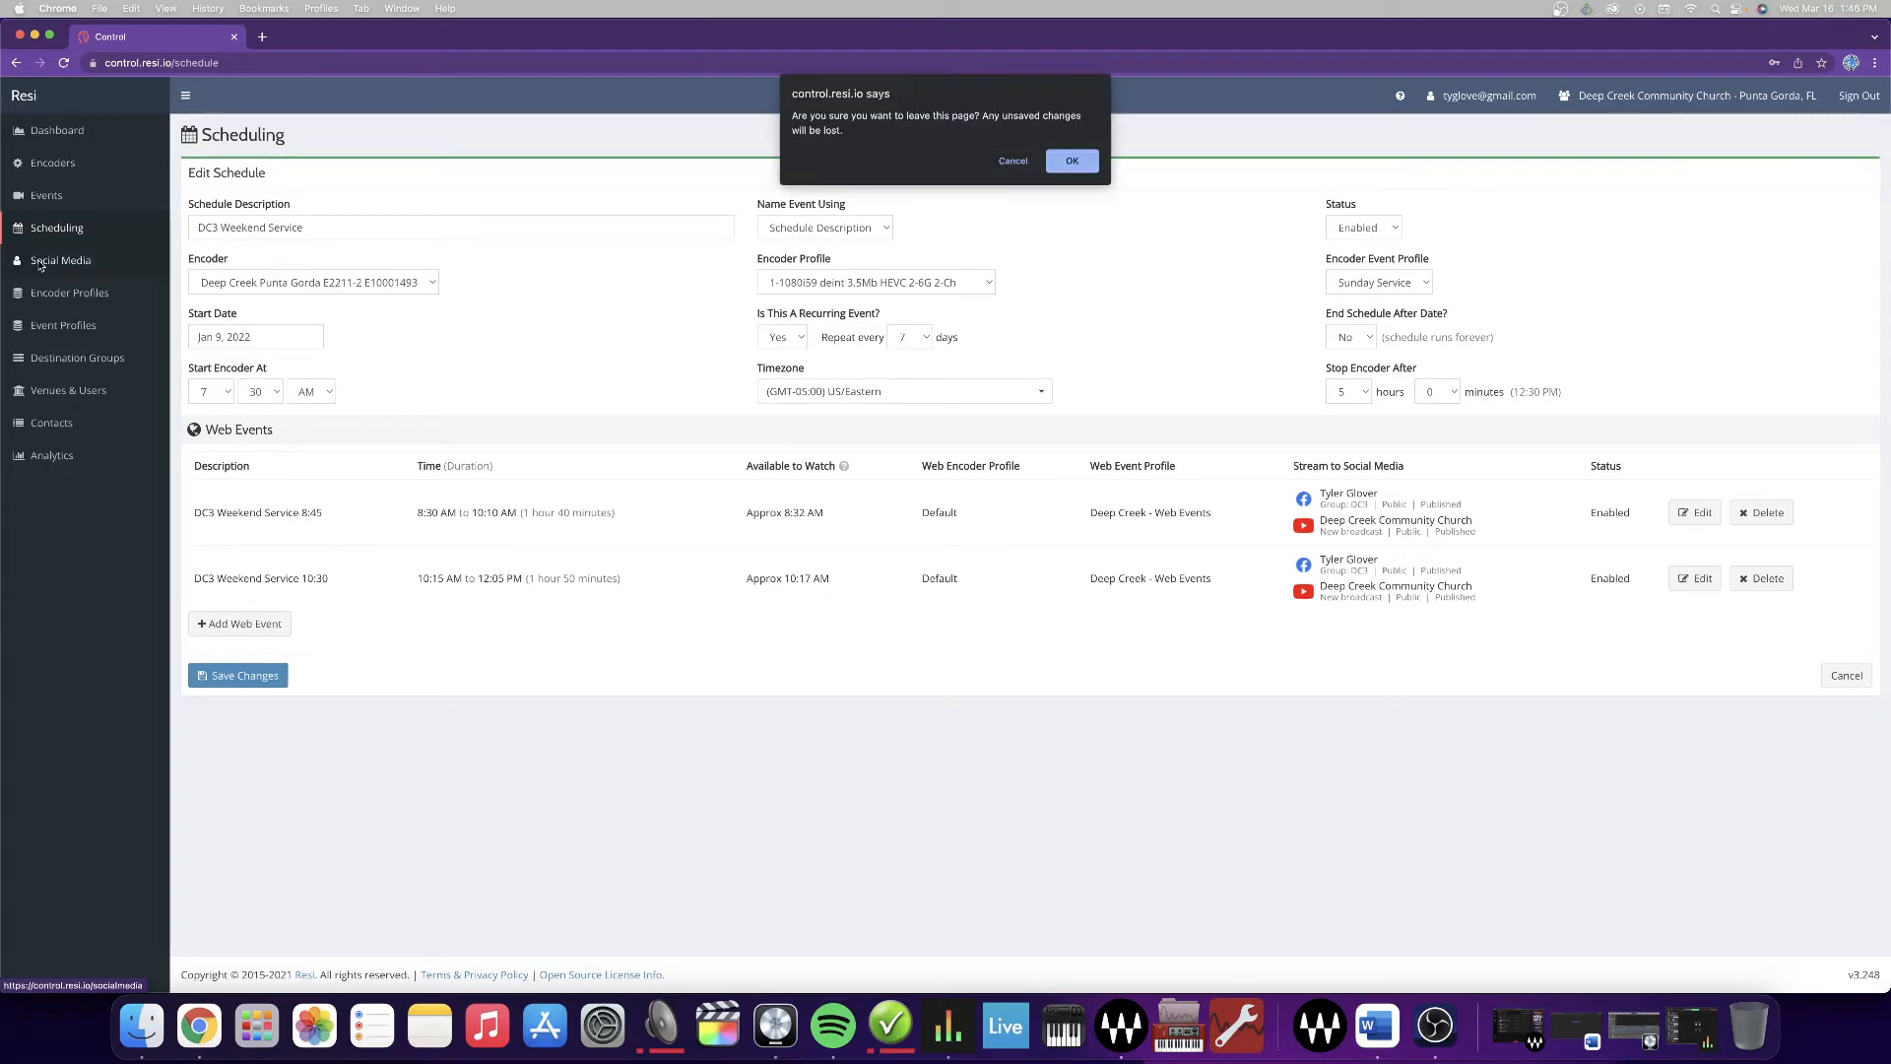
left_click(1000, 161)
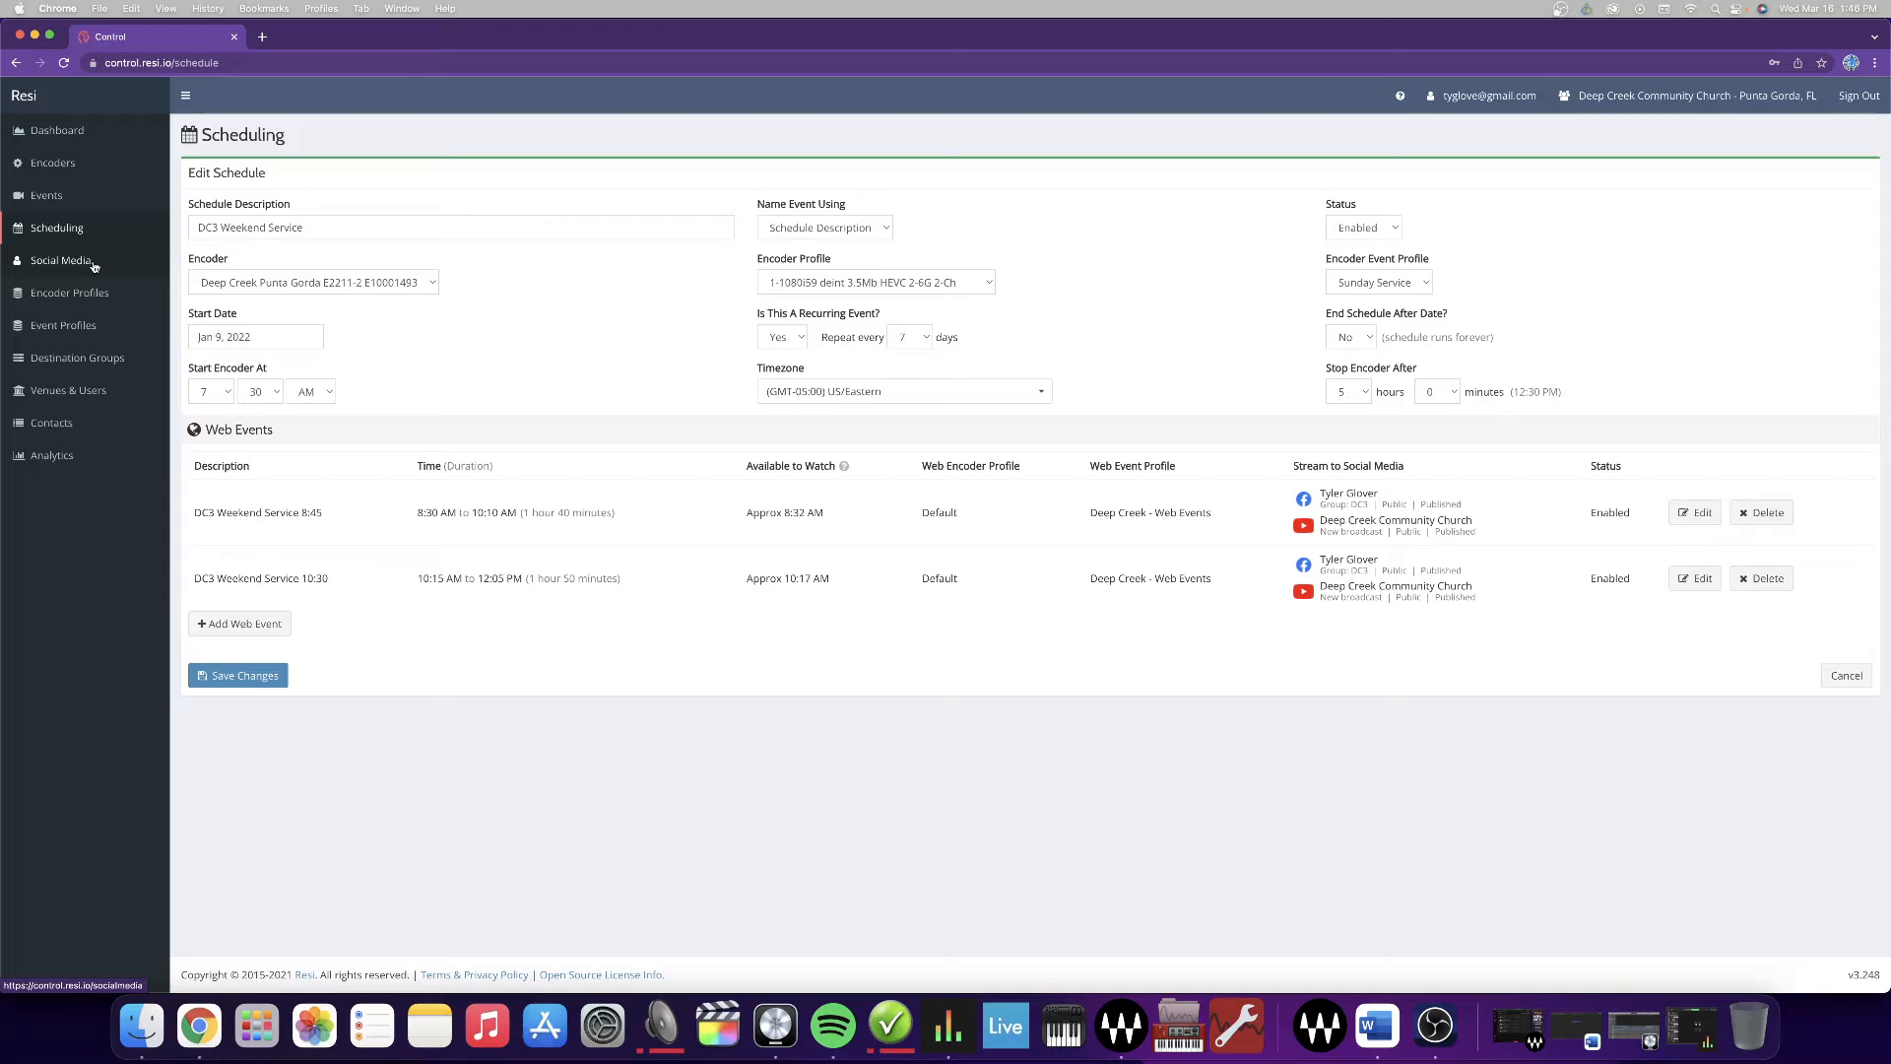
left_click(94, 264)
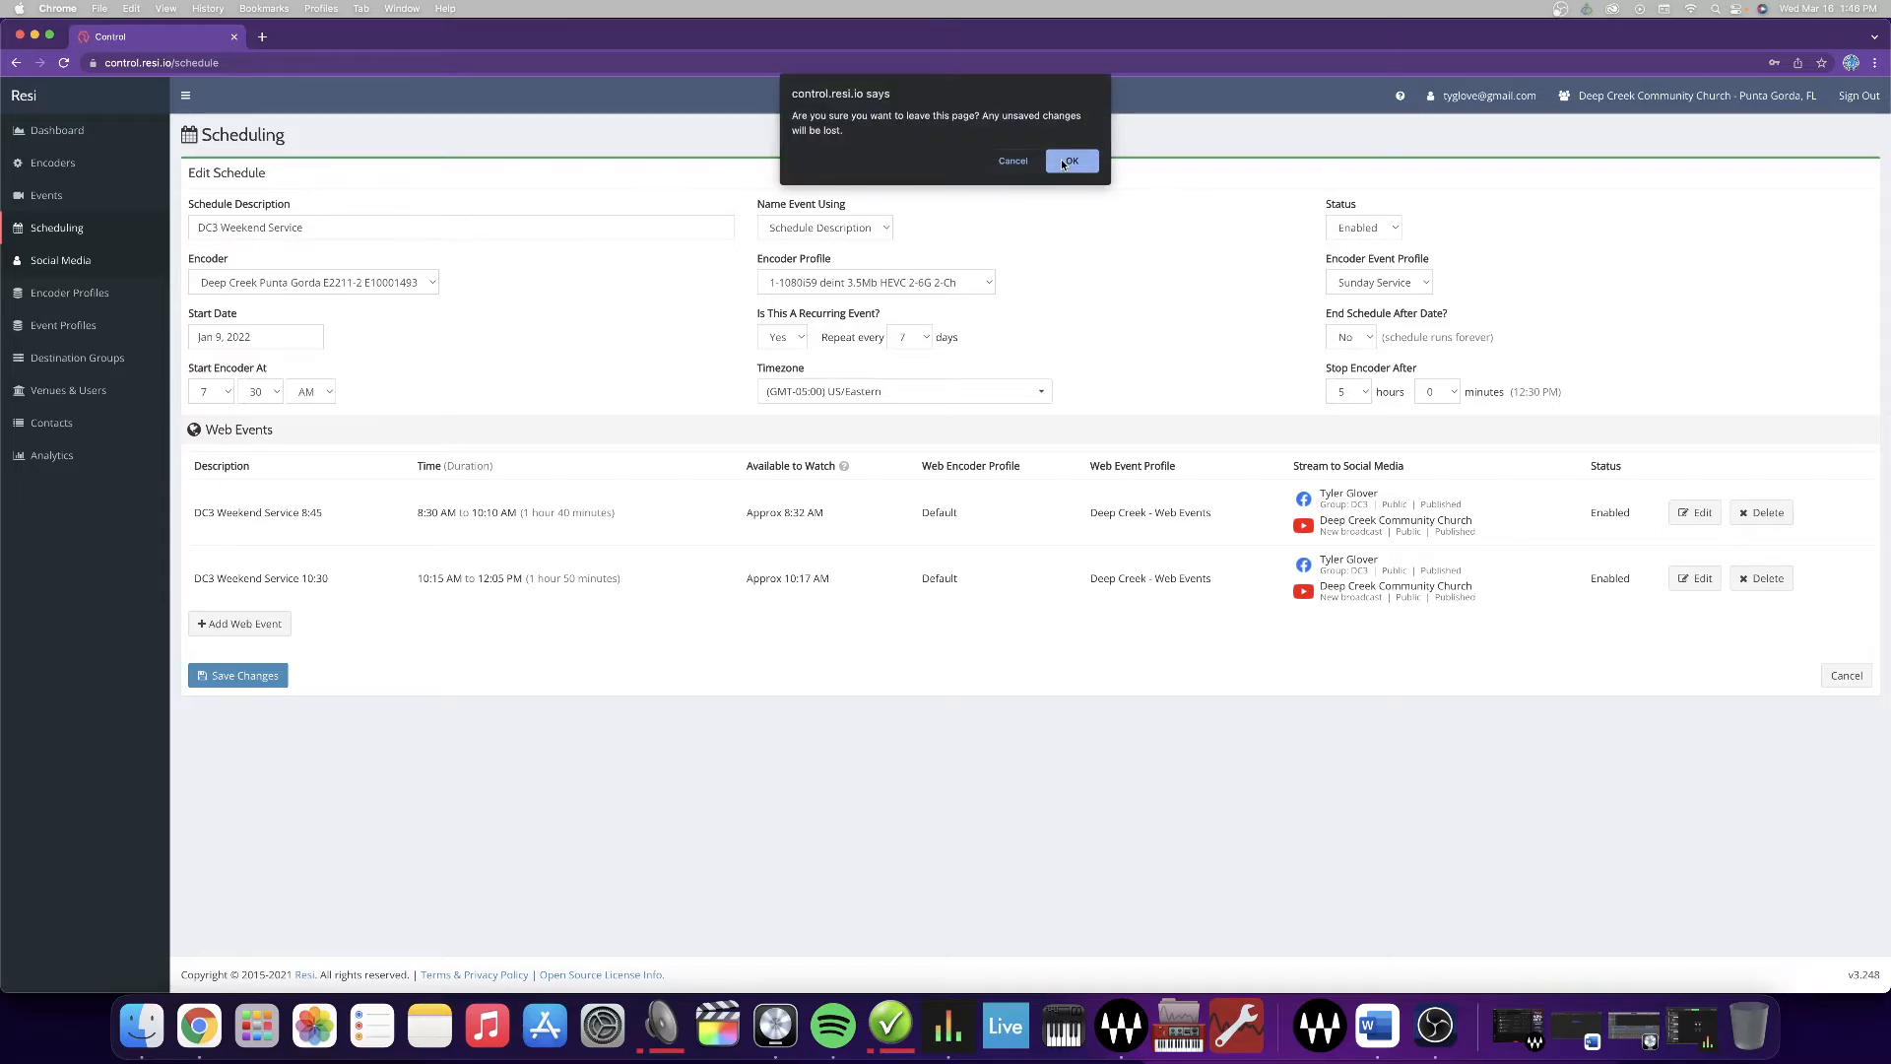
left_click(1073, 165)
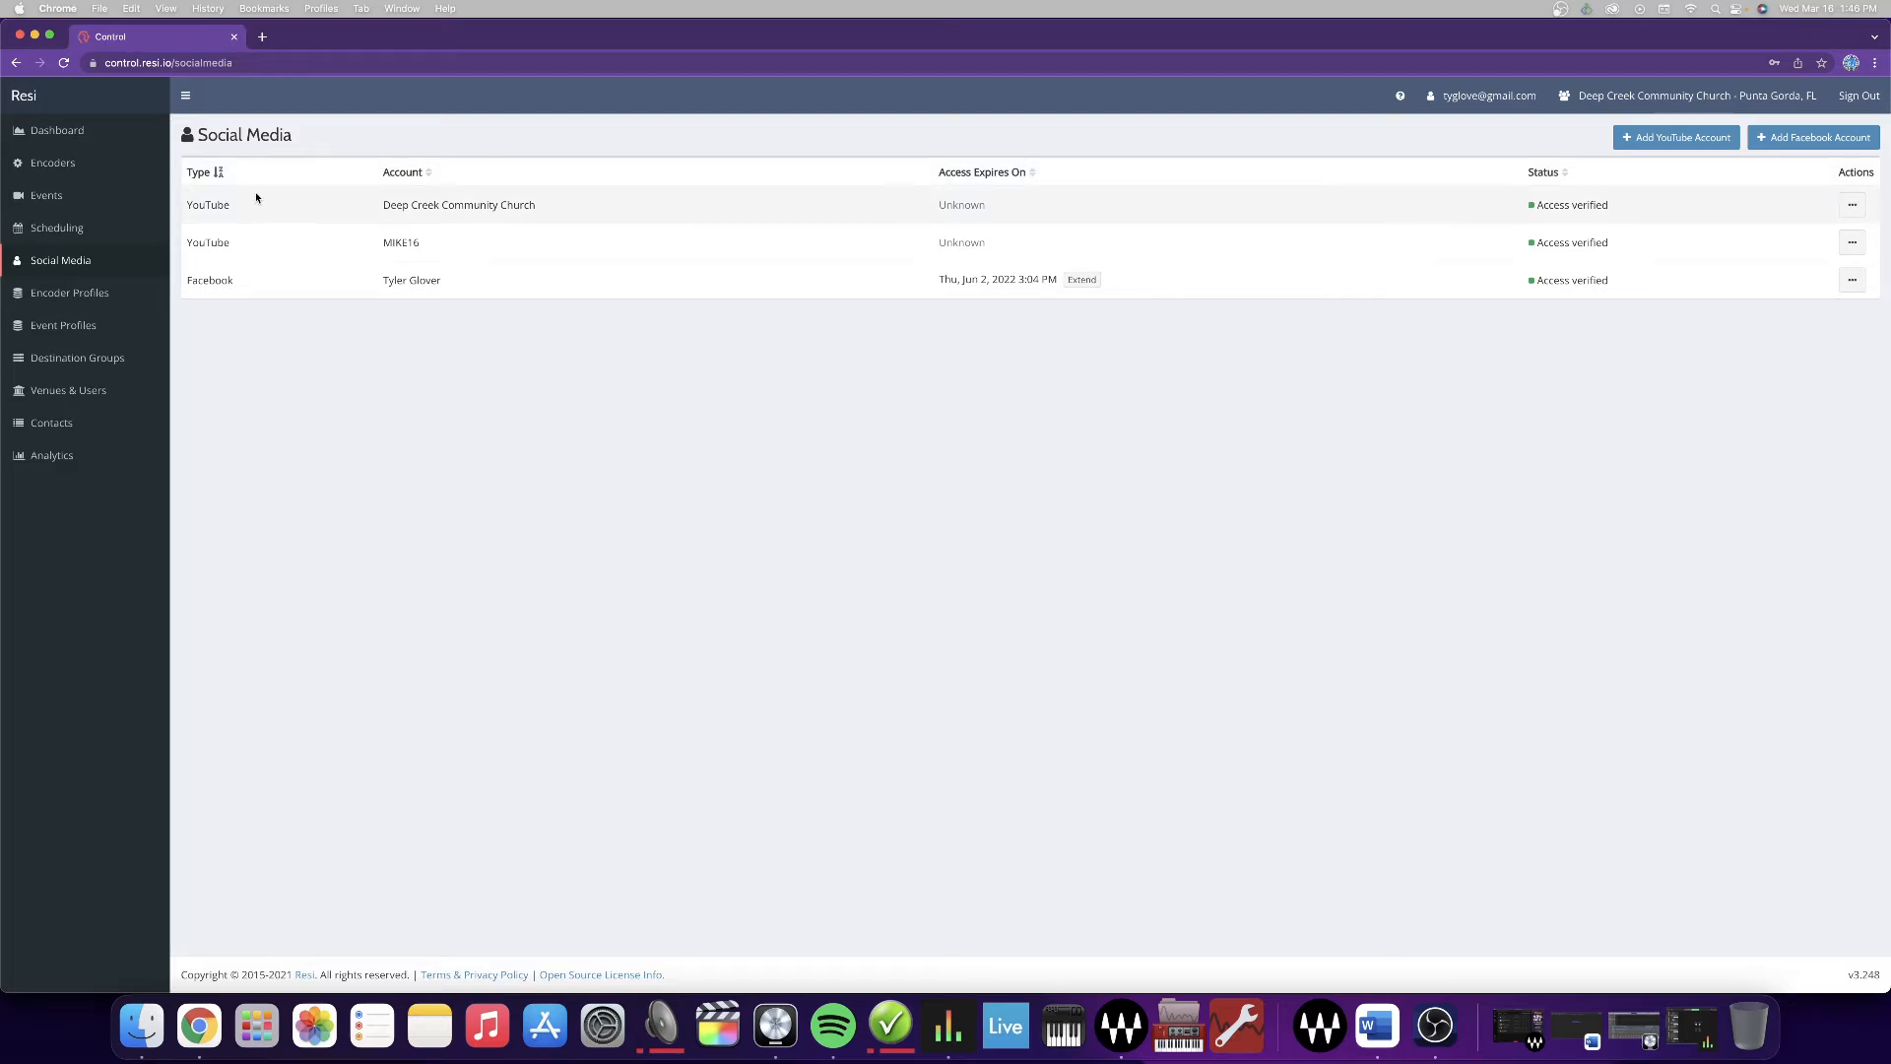
- Check the Facebook account's access extension page, cancel out of it, and examine the account's name and access expiry date in the list
left_click(1082, 281)
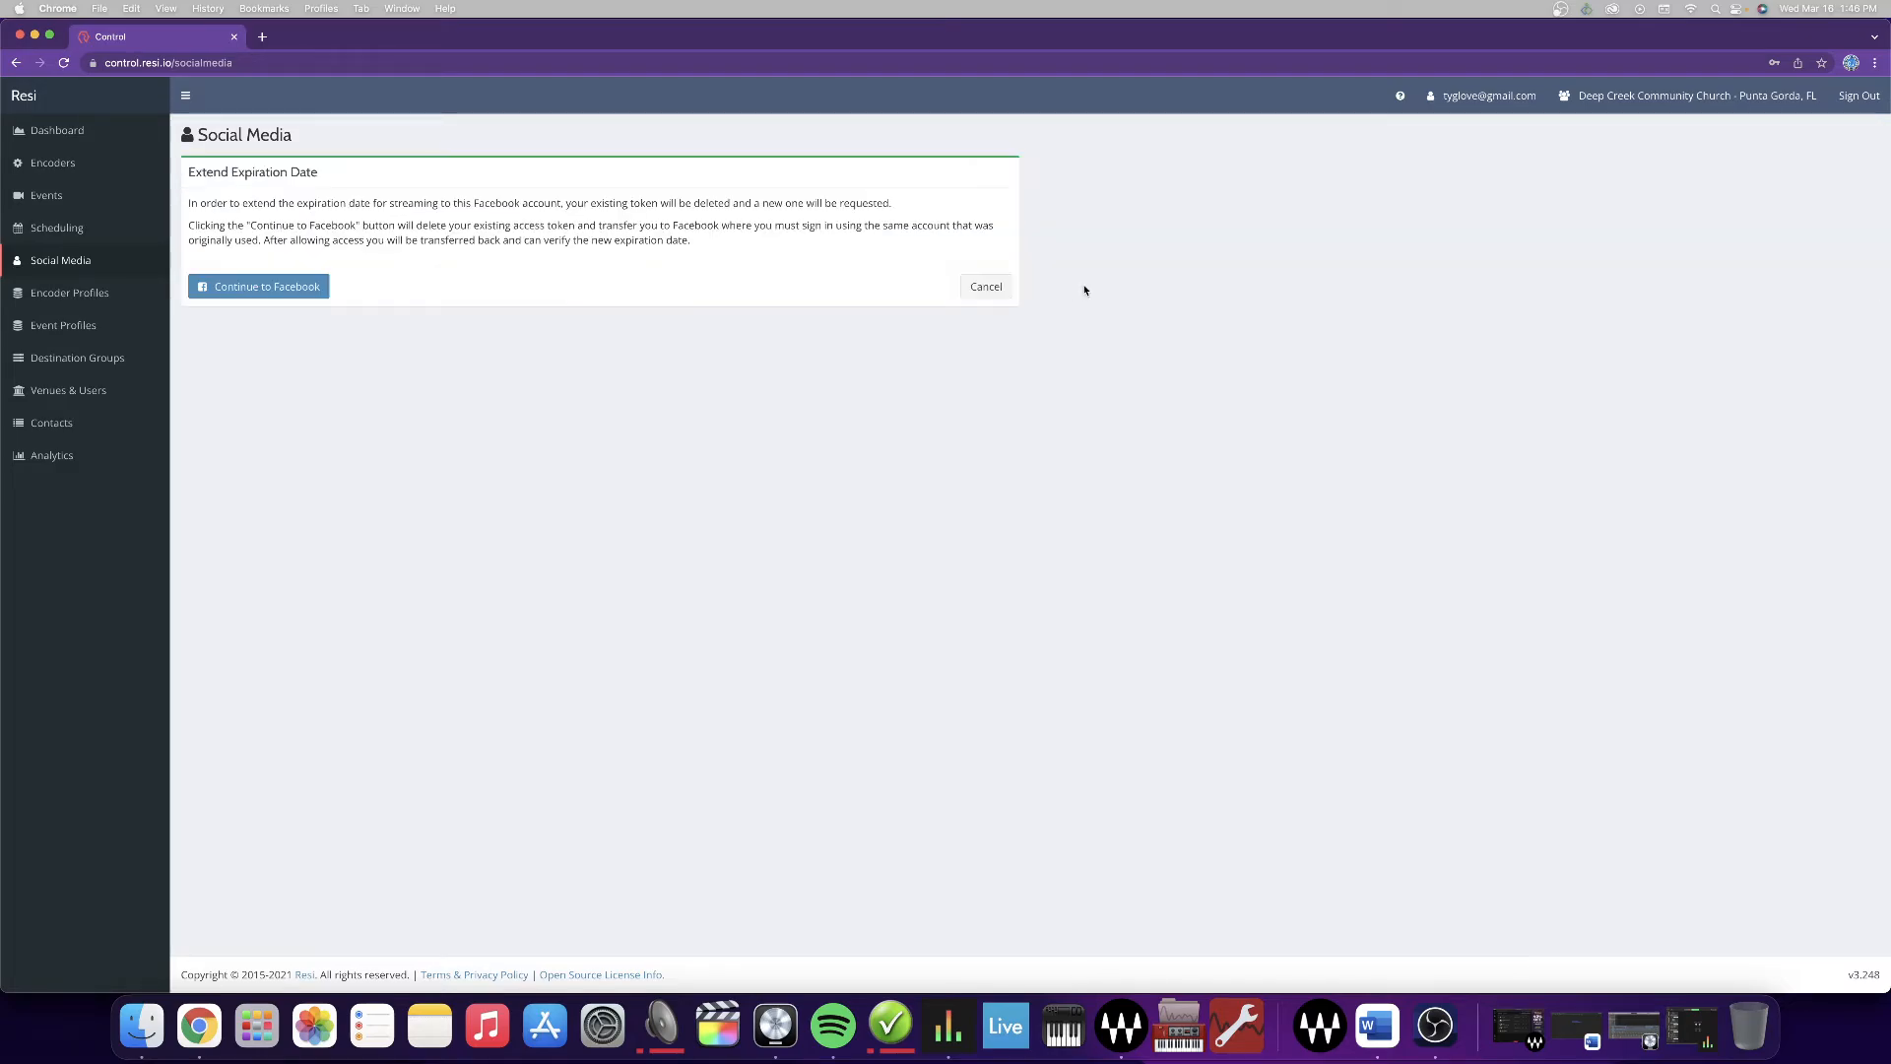
left_click(985, 287)
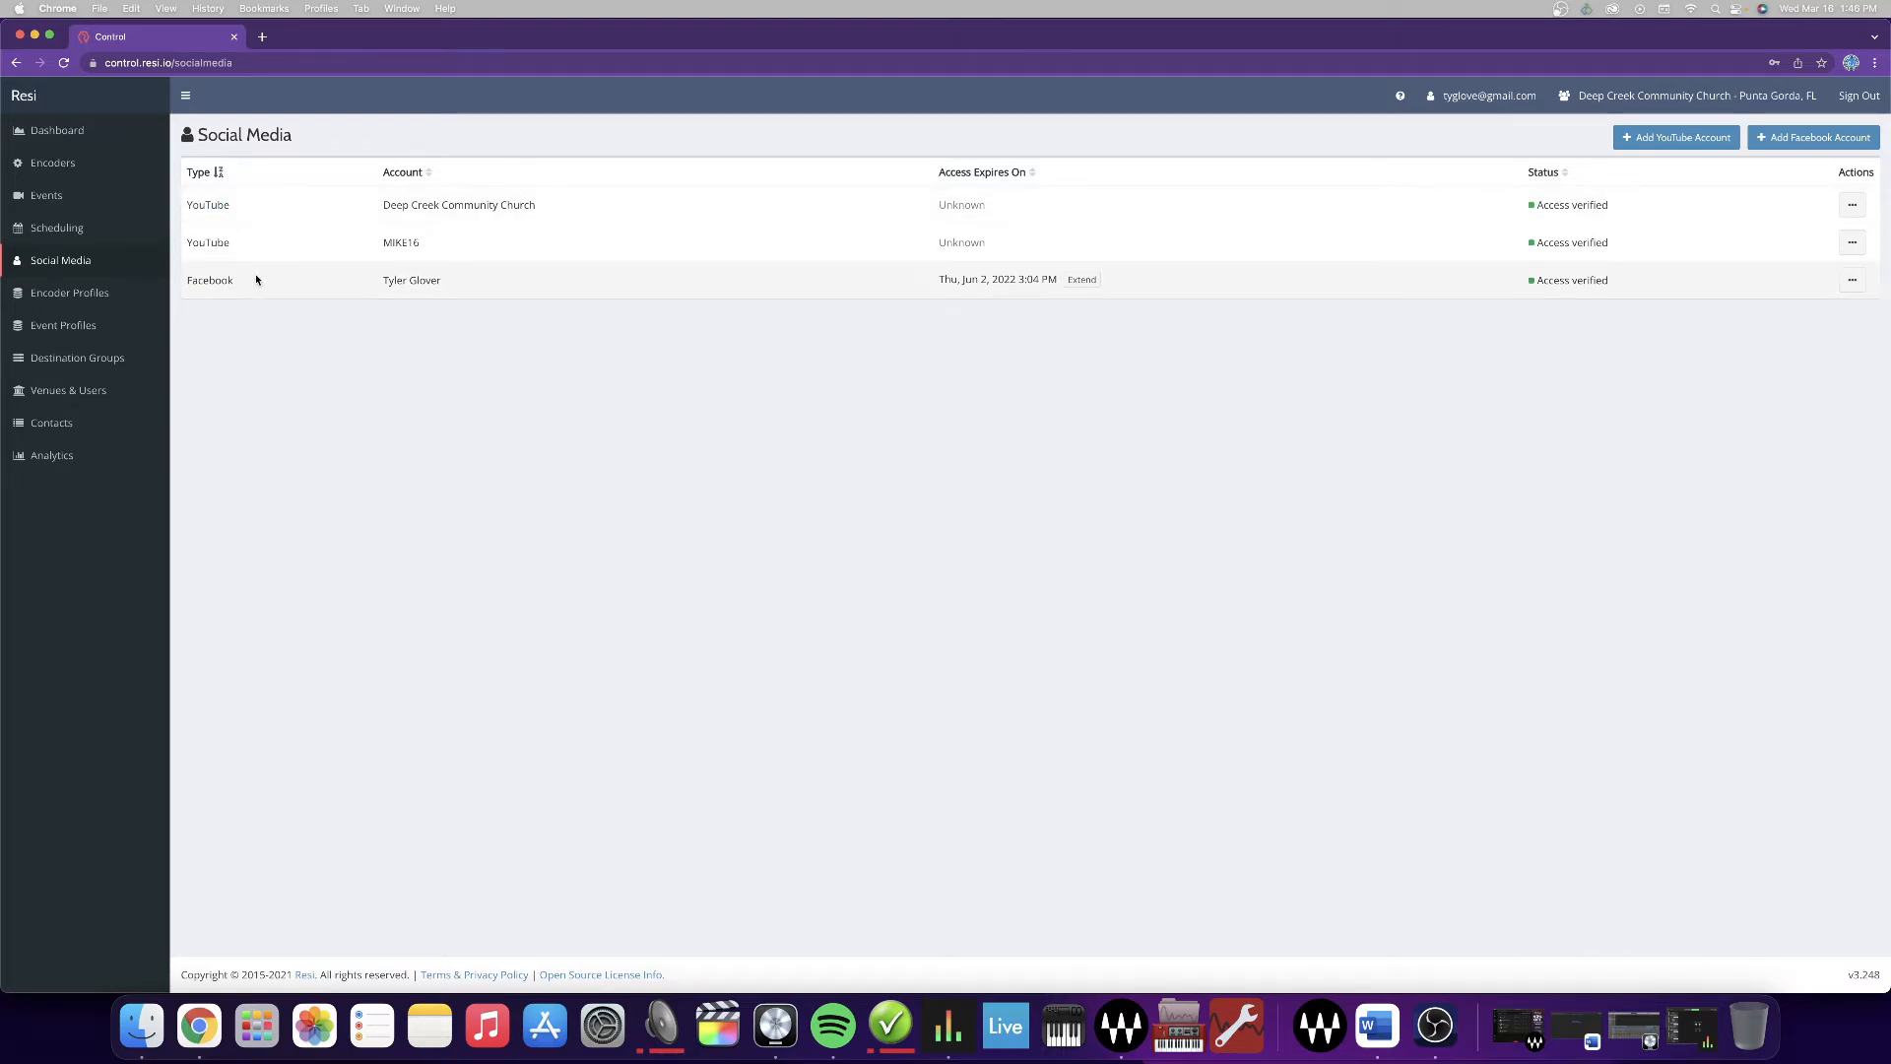
left_click_drag(204, 276, 515, 287)
left_click(584, 295)
left_click_drag(938, 280, 1060, 281)
left_click_drag(381, 280, 568, 293)
left_click(561, 296)
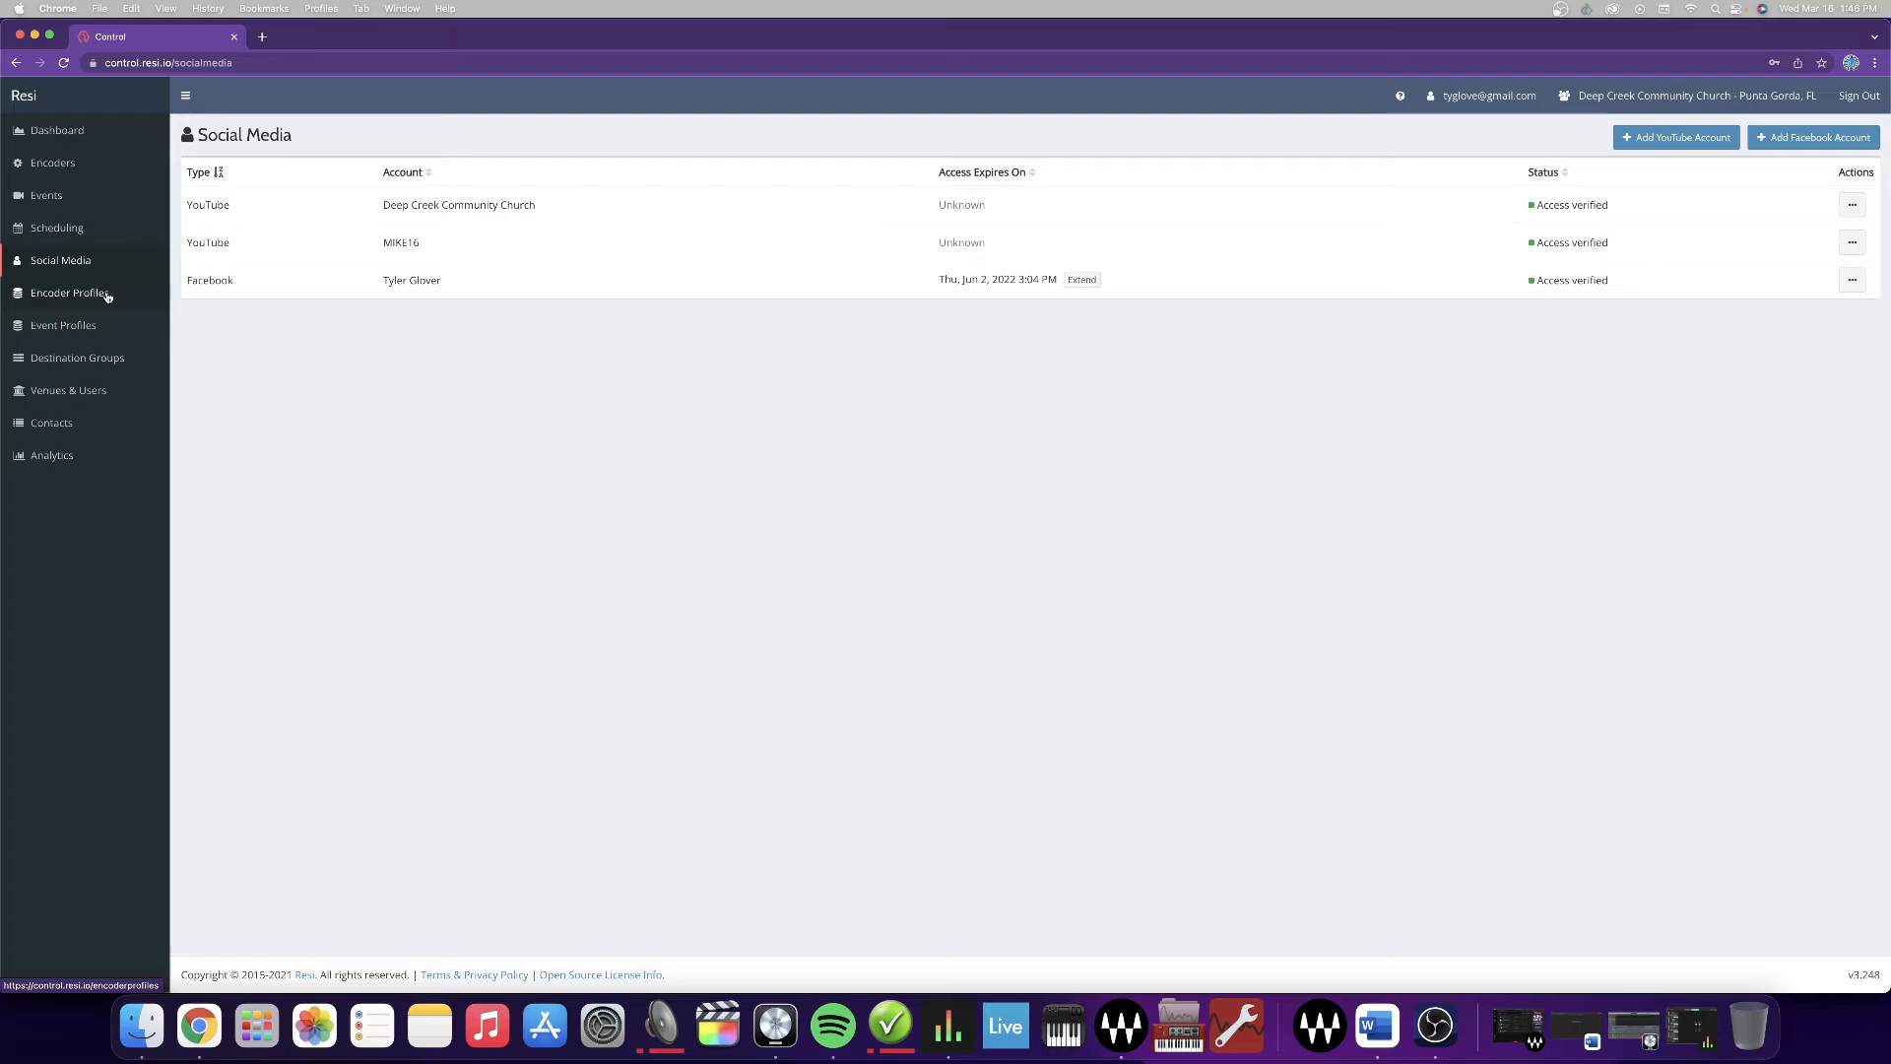
- View the details of the Deep Creek Community Church YouTube account, including its access revocation note, and return to the account list
left_click(1852, 204)
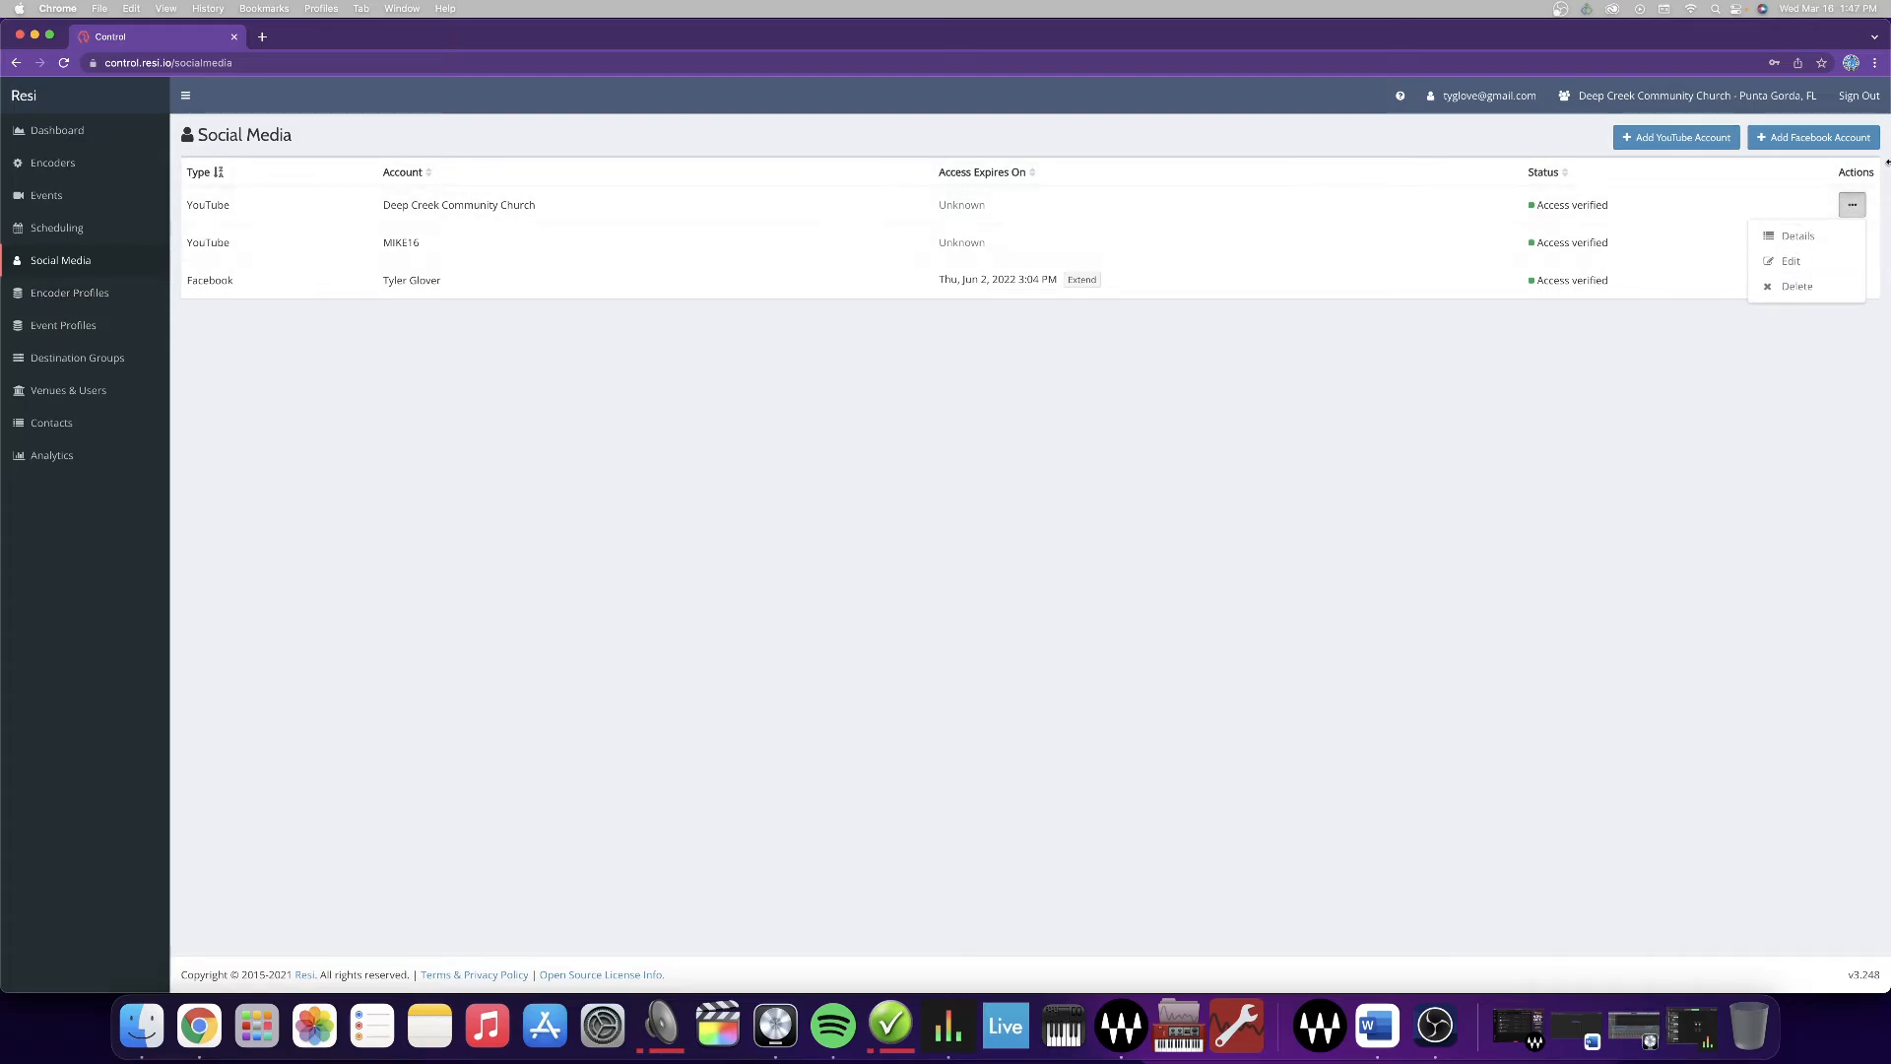
left_click(1794, 235)
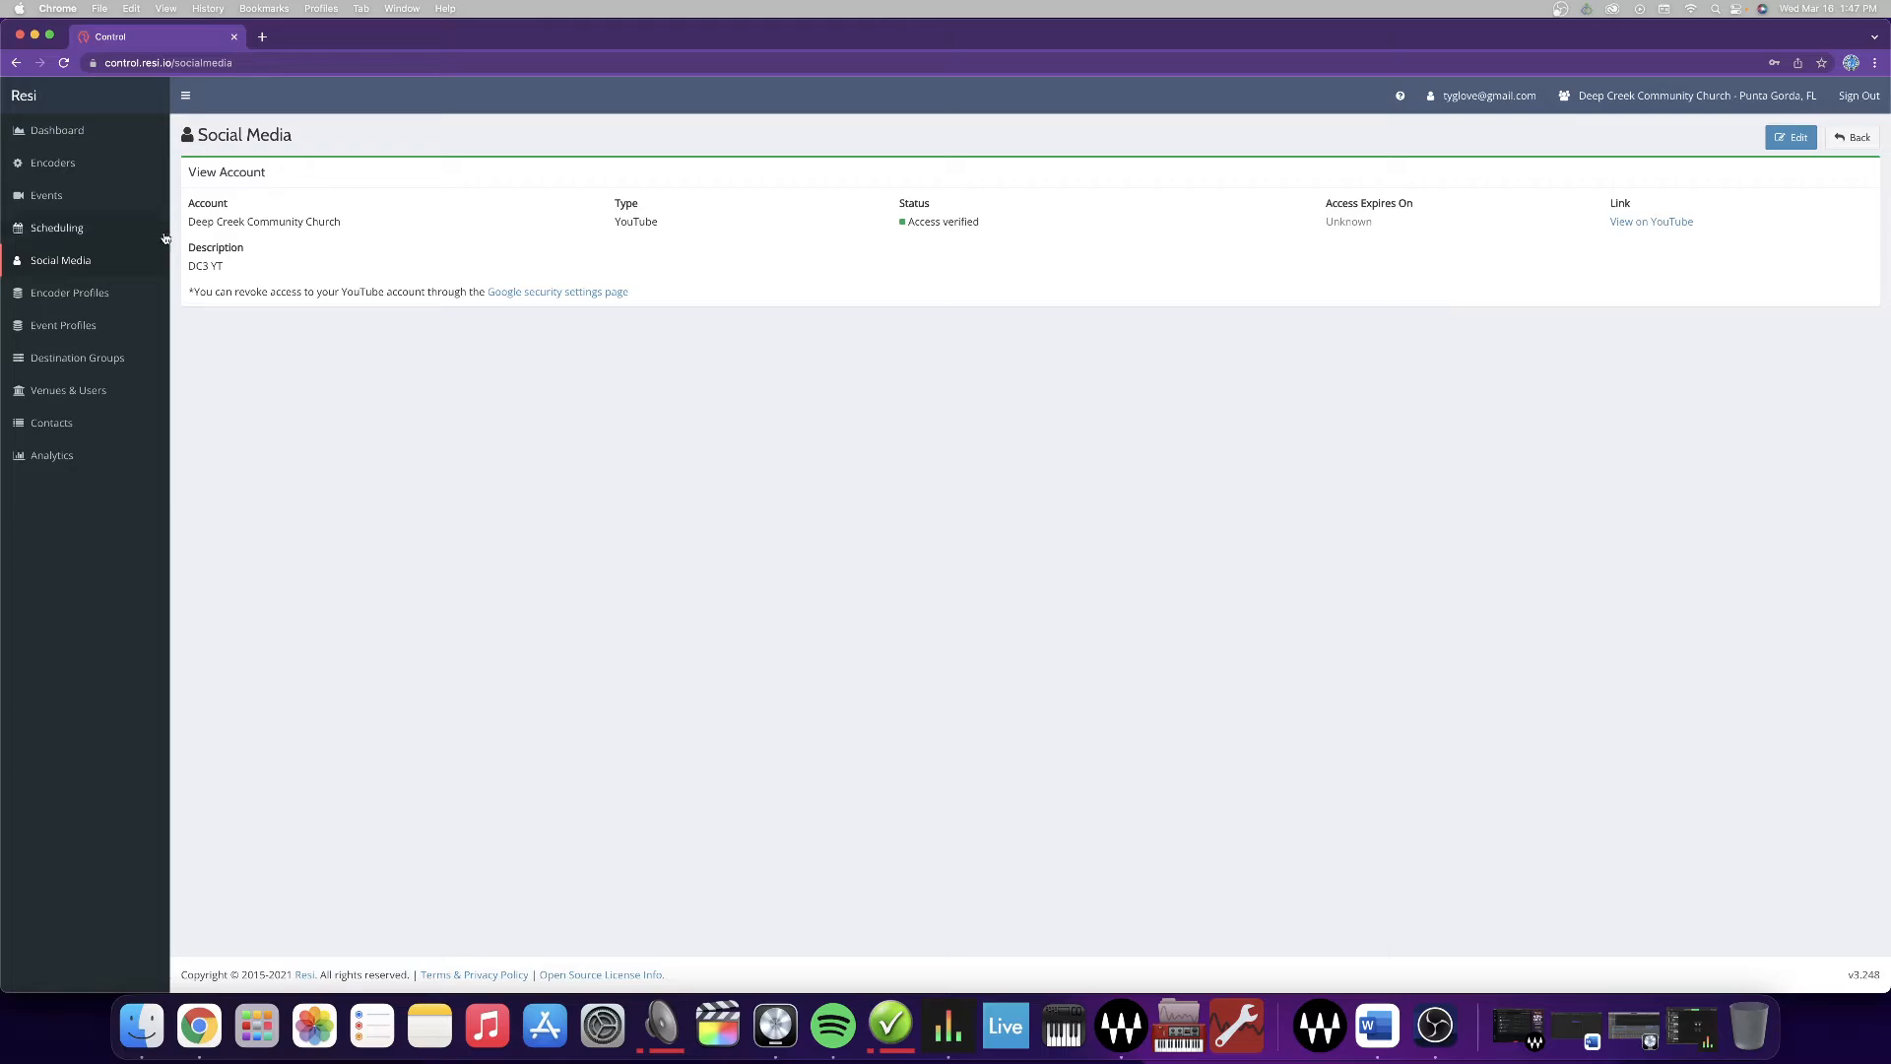
left_click_drag(186, 292, 626, 298)
left_click(626, 297)
left_click_drag(187, 222, 374, 231)
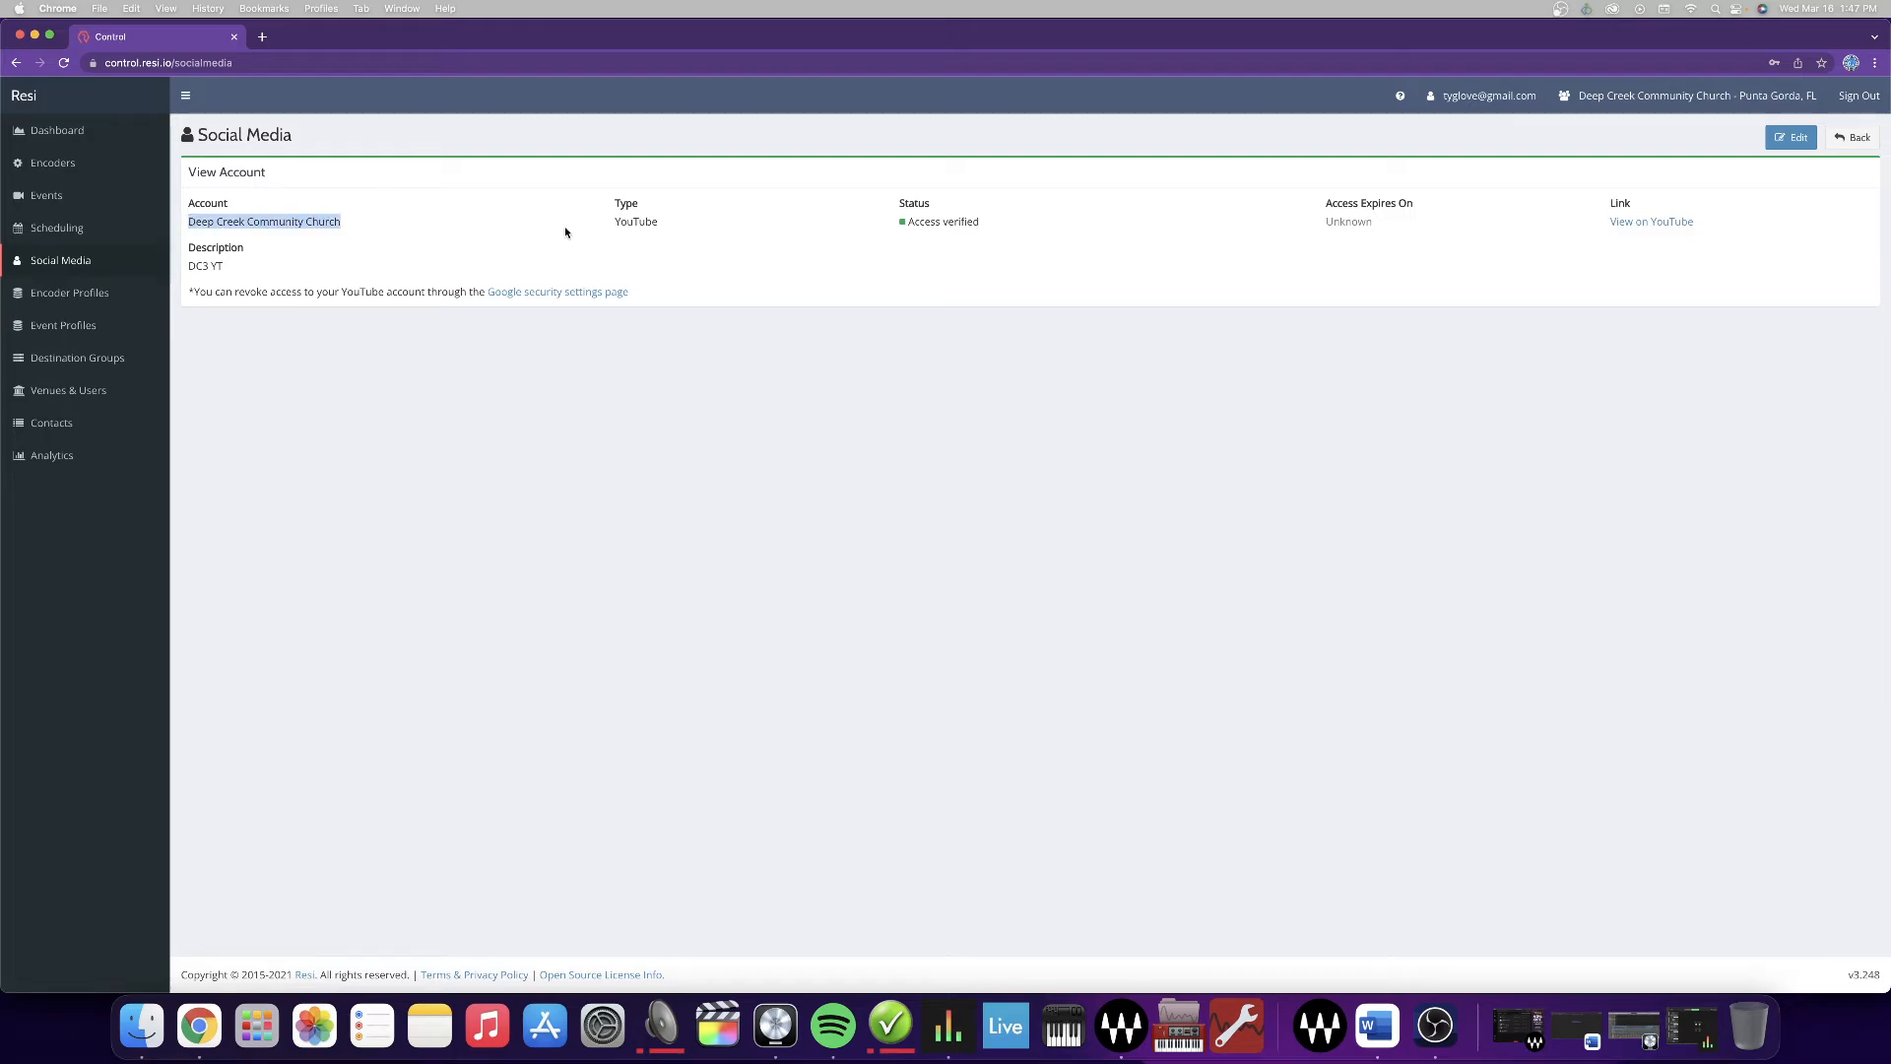
left_click(630, 223)
double_click(632, 224)
left_click(892, 231)
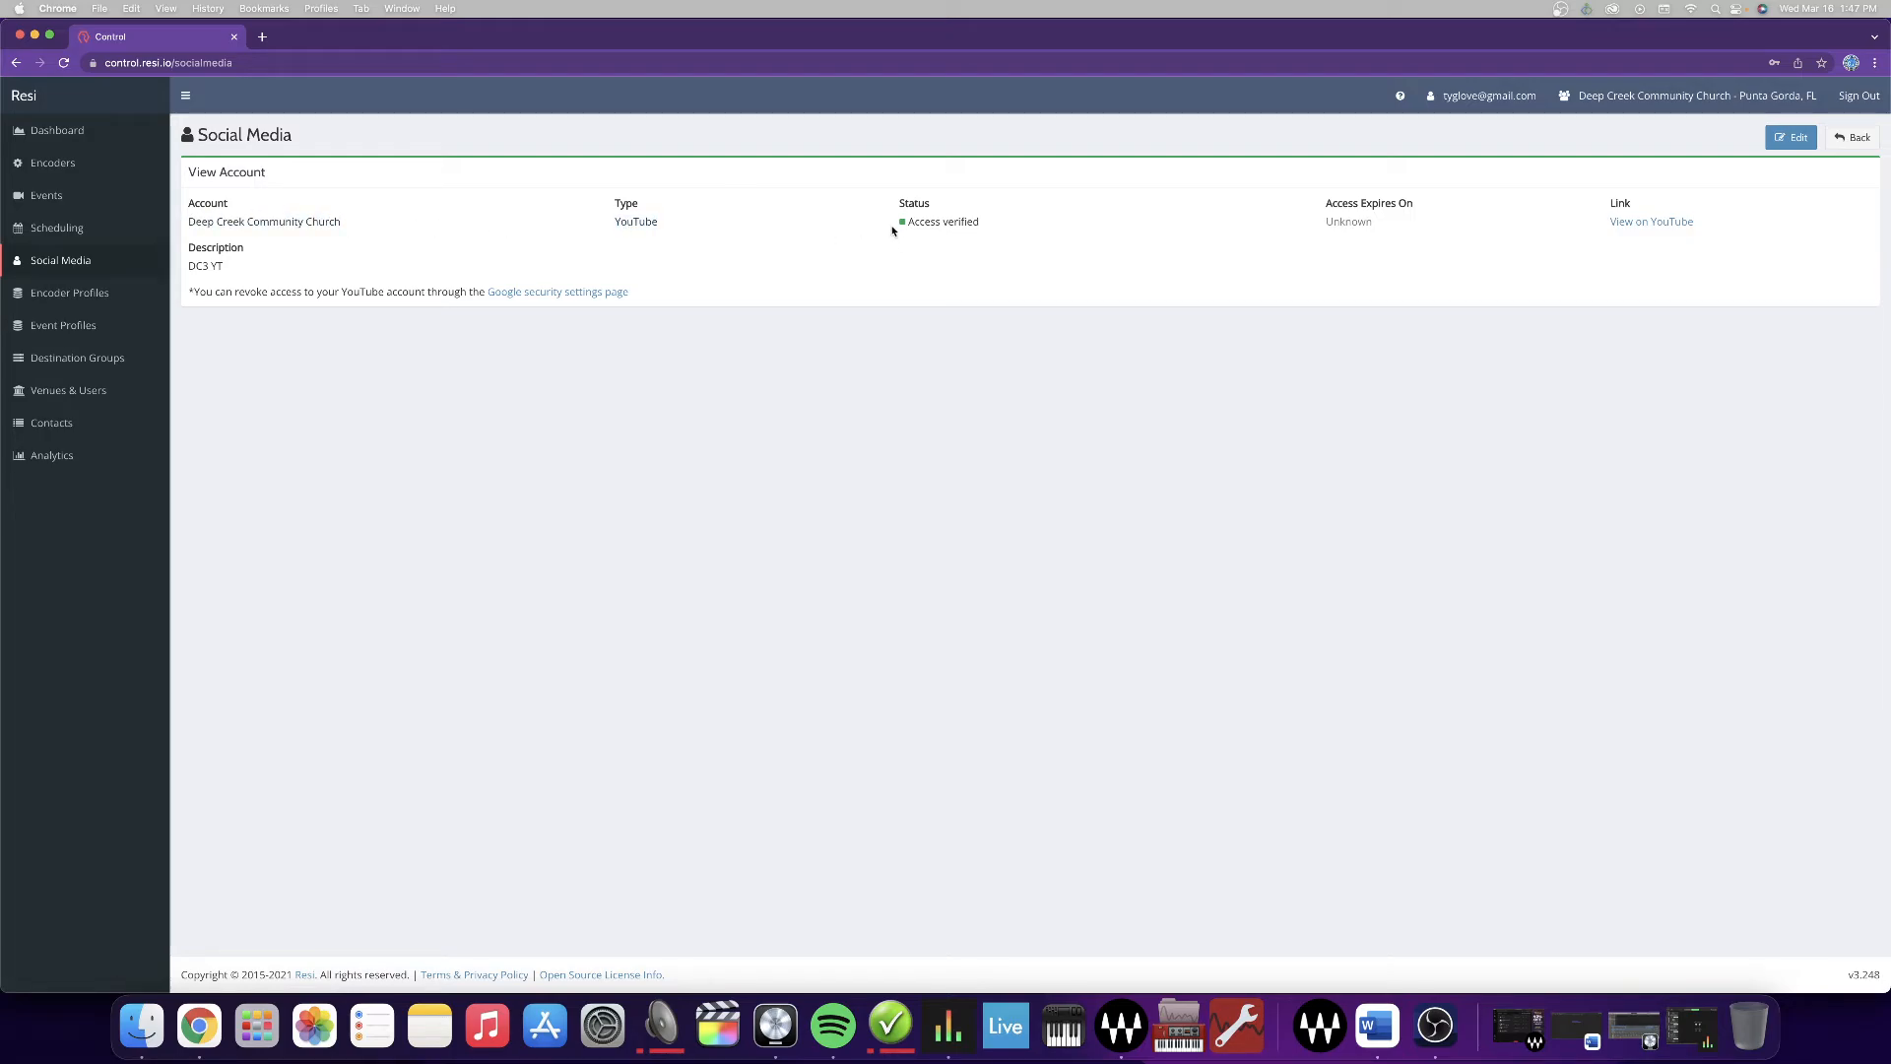
left_click(981, 236)
mouse_move(1296, 228)
left_mouse_down()
mouse_move(1438, 228)
mouse_move(1321, 207)
left_mouse_up()
left_click(1321, 207)
left_click(1852, 137)
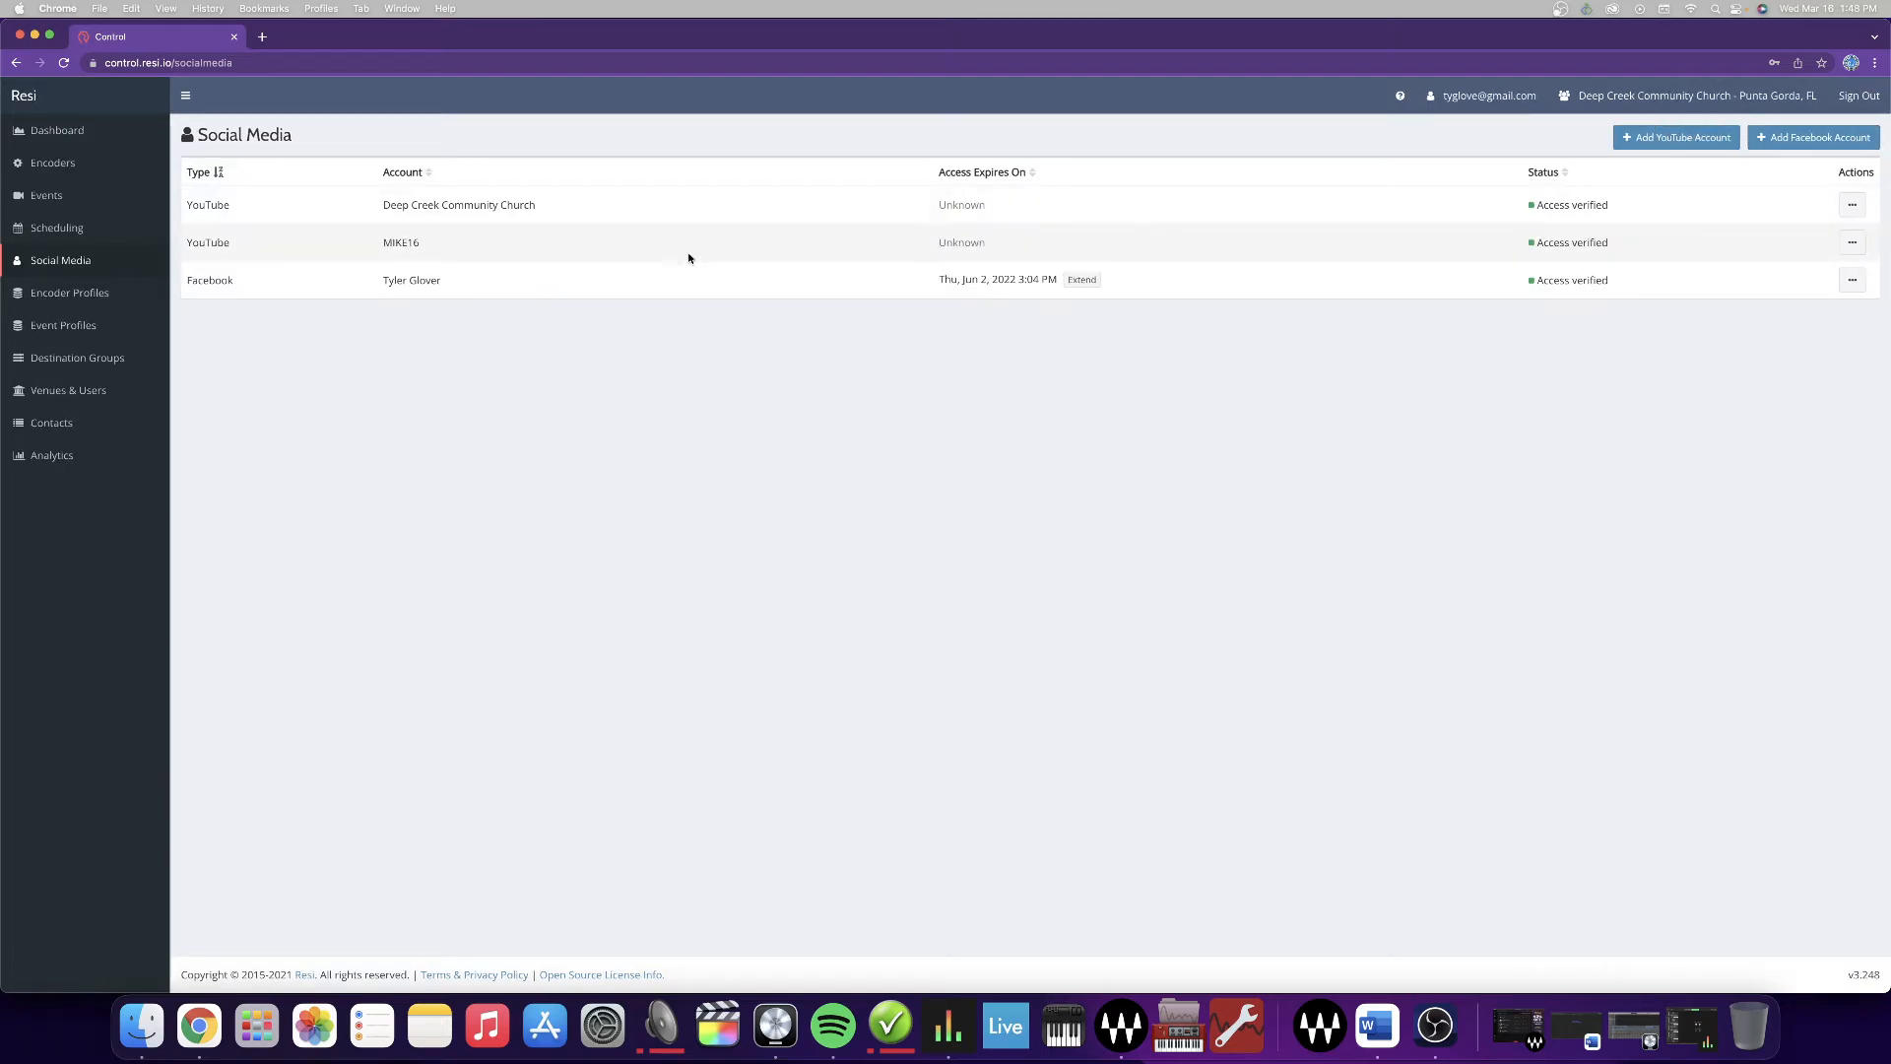
- View the Facebook account's name, type, status and access expiry details, and return to the account list
left_click(1852, 281)
left_click(1790, 313)
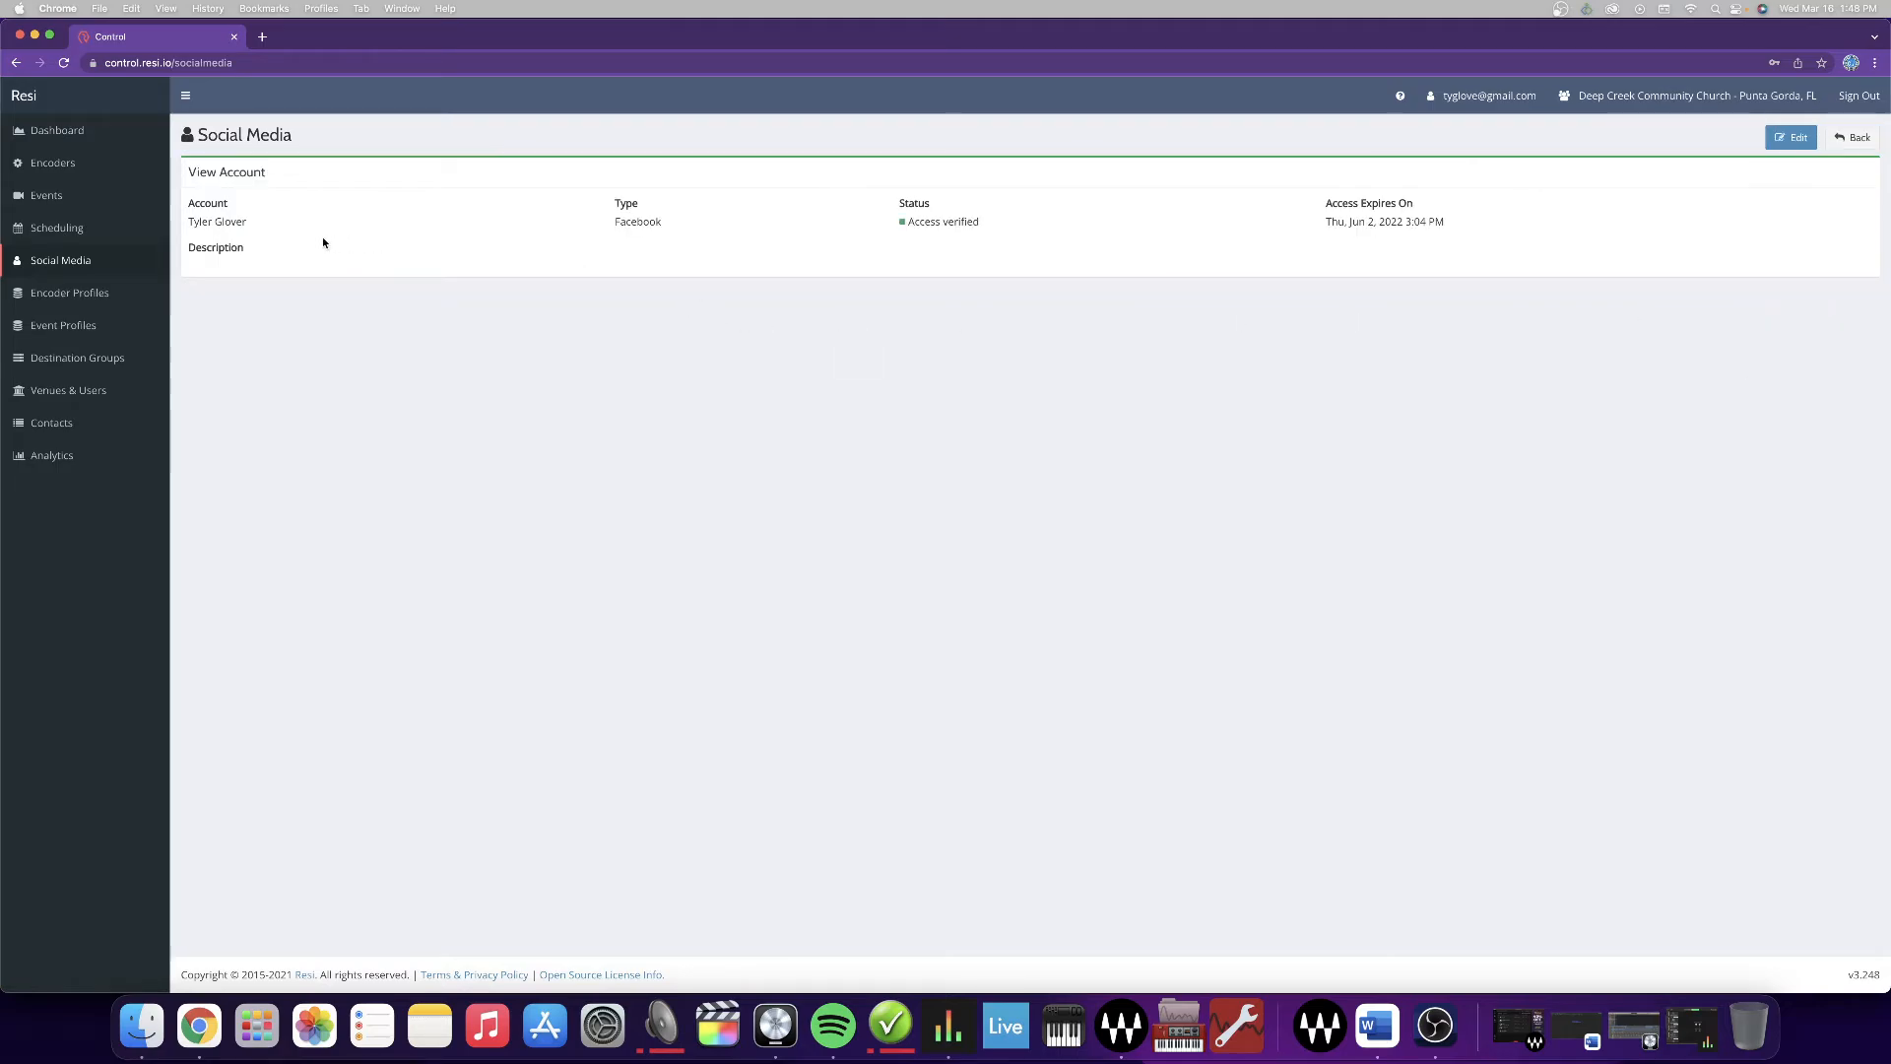
left_click_drag(193, 219, 248, 223)
left_click(558, 216)
left_click_drag(609, 225, 662, 223)
left_click(880, 210)
left_click_drag(880, 210, 1077, 215)
left_click(1077, 221)
left_click_drag(1296, 229, 1427, 232)
left_click(1412, 236)
mouse_move(1325, 227)
left_mouse_down()
mouse_move(1448, 218)
mouse_move(1327, 224)
left_mouse_up()
left_click(1853, 137)
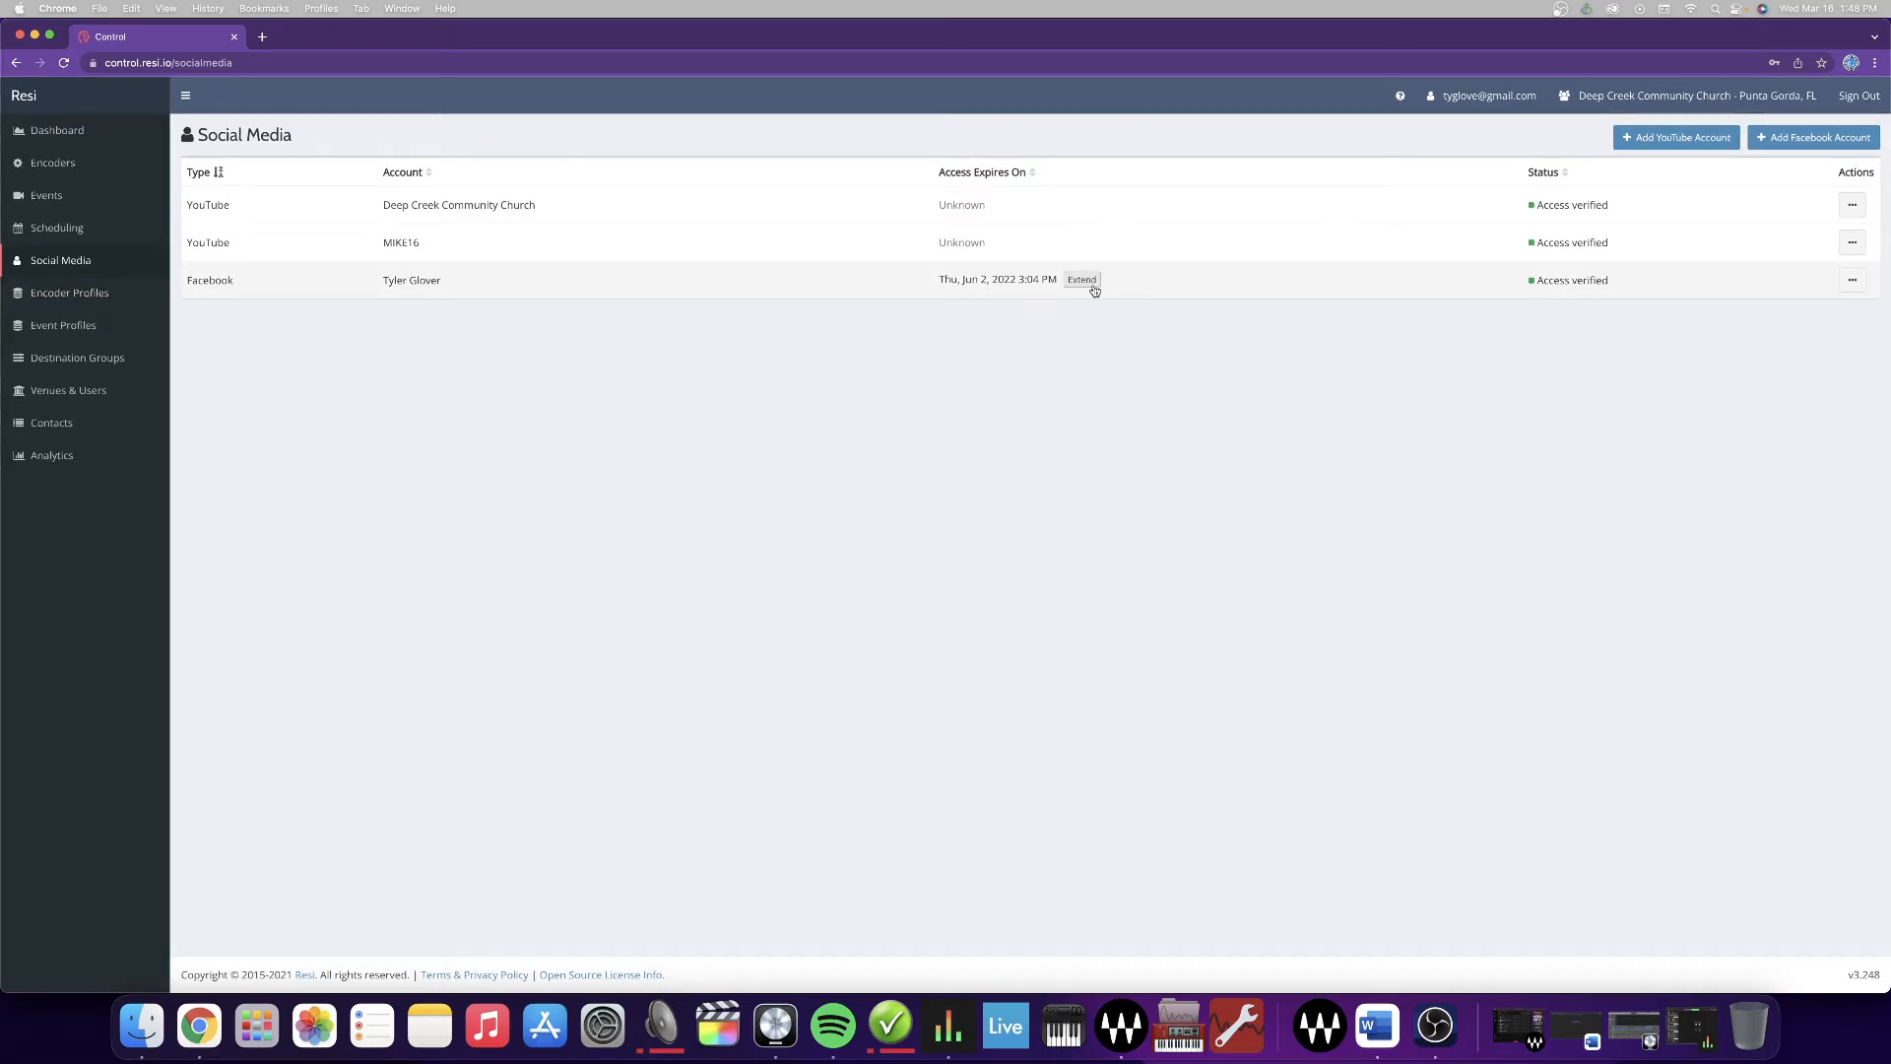
- Read the instructions for extending the Facebook account's access expiration date, and cancel without continuing to Facebook
left_click_drag(926, 278, 1080, 278)
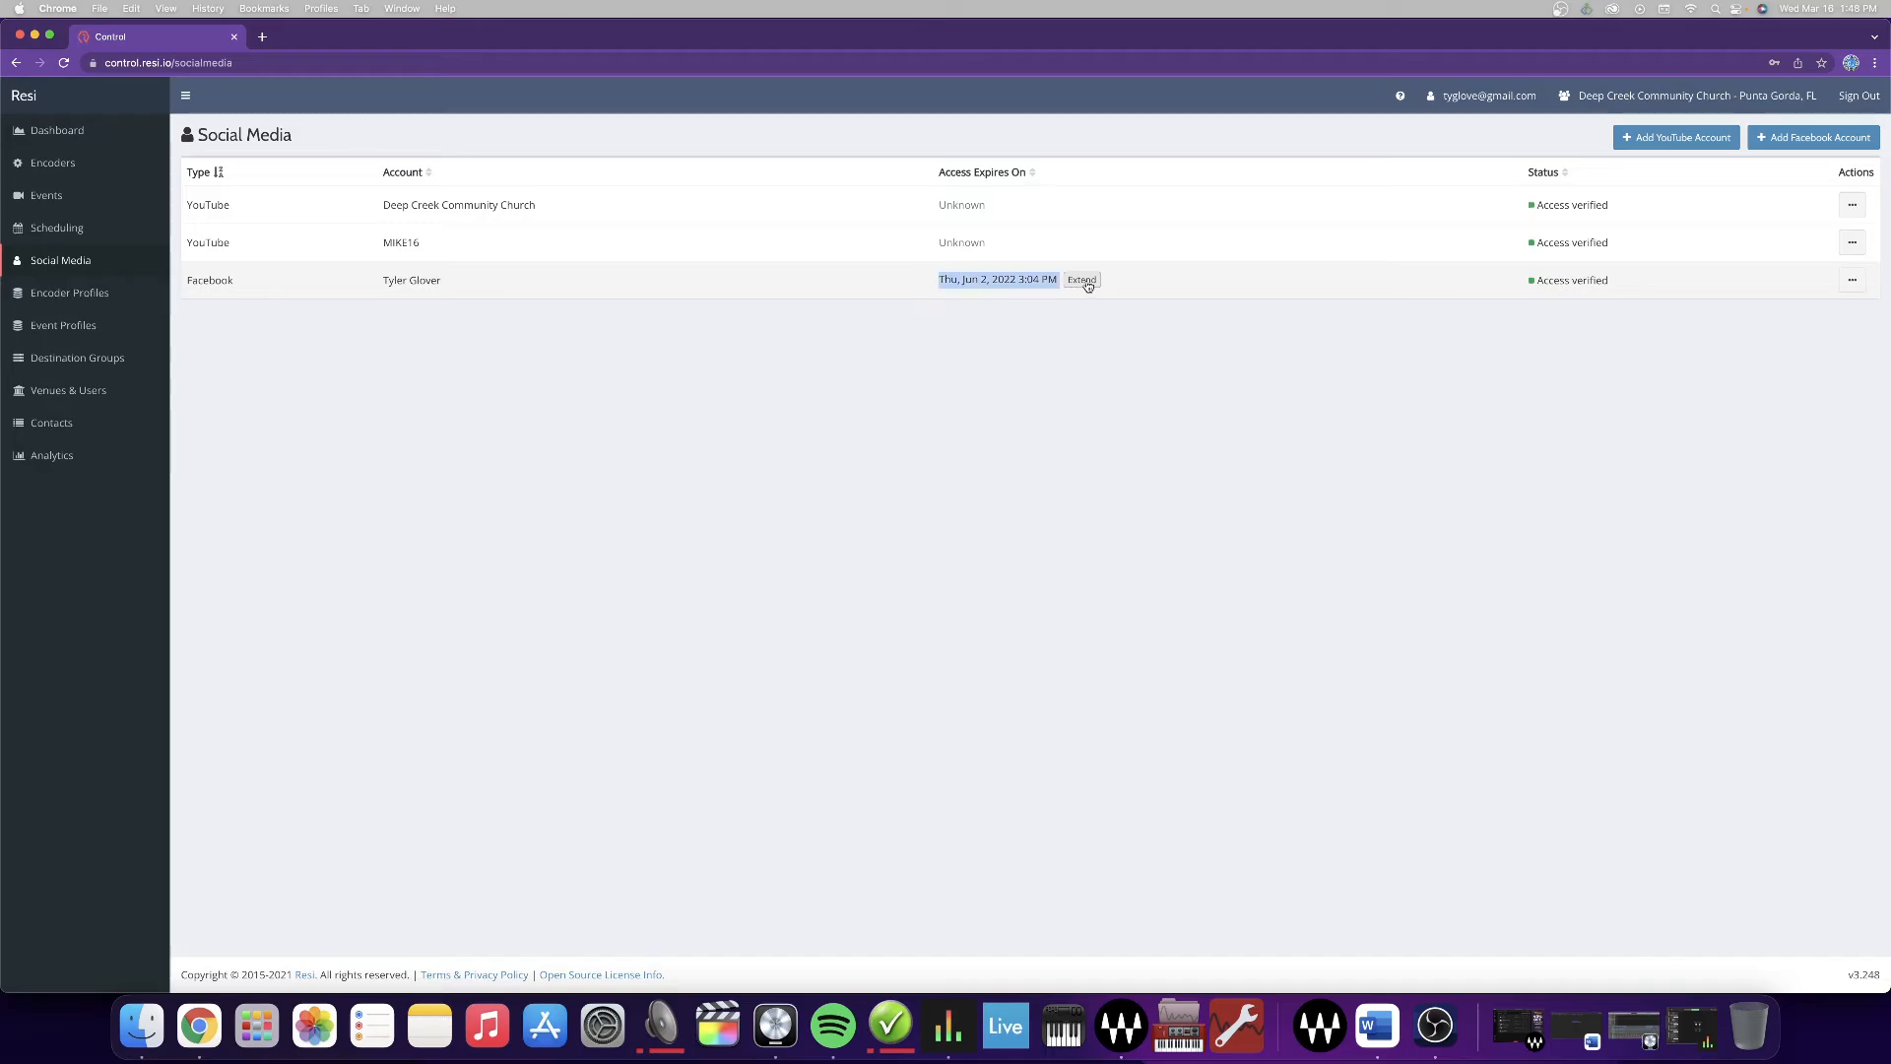
left_click(1082, 279)
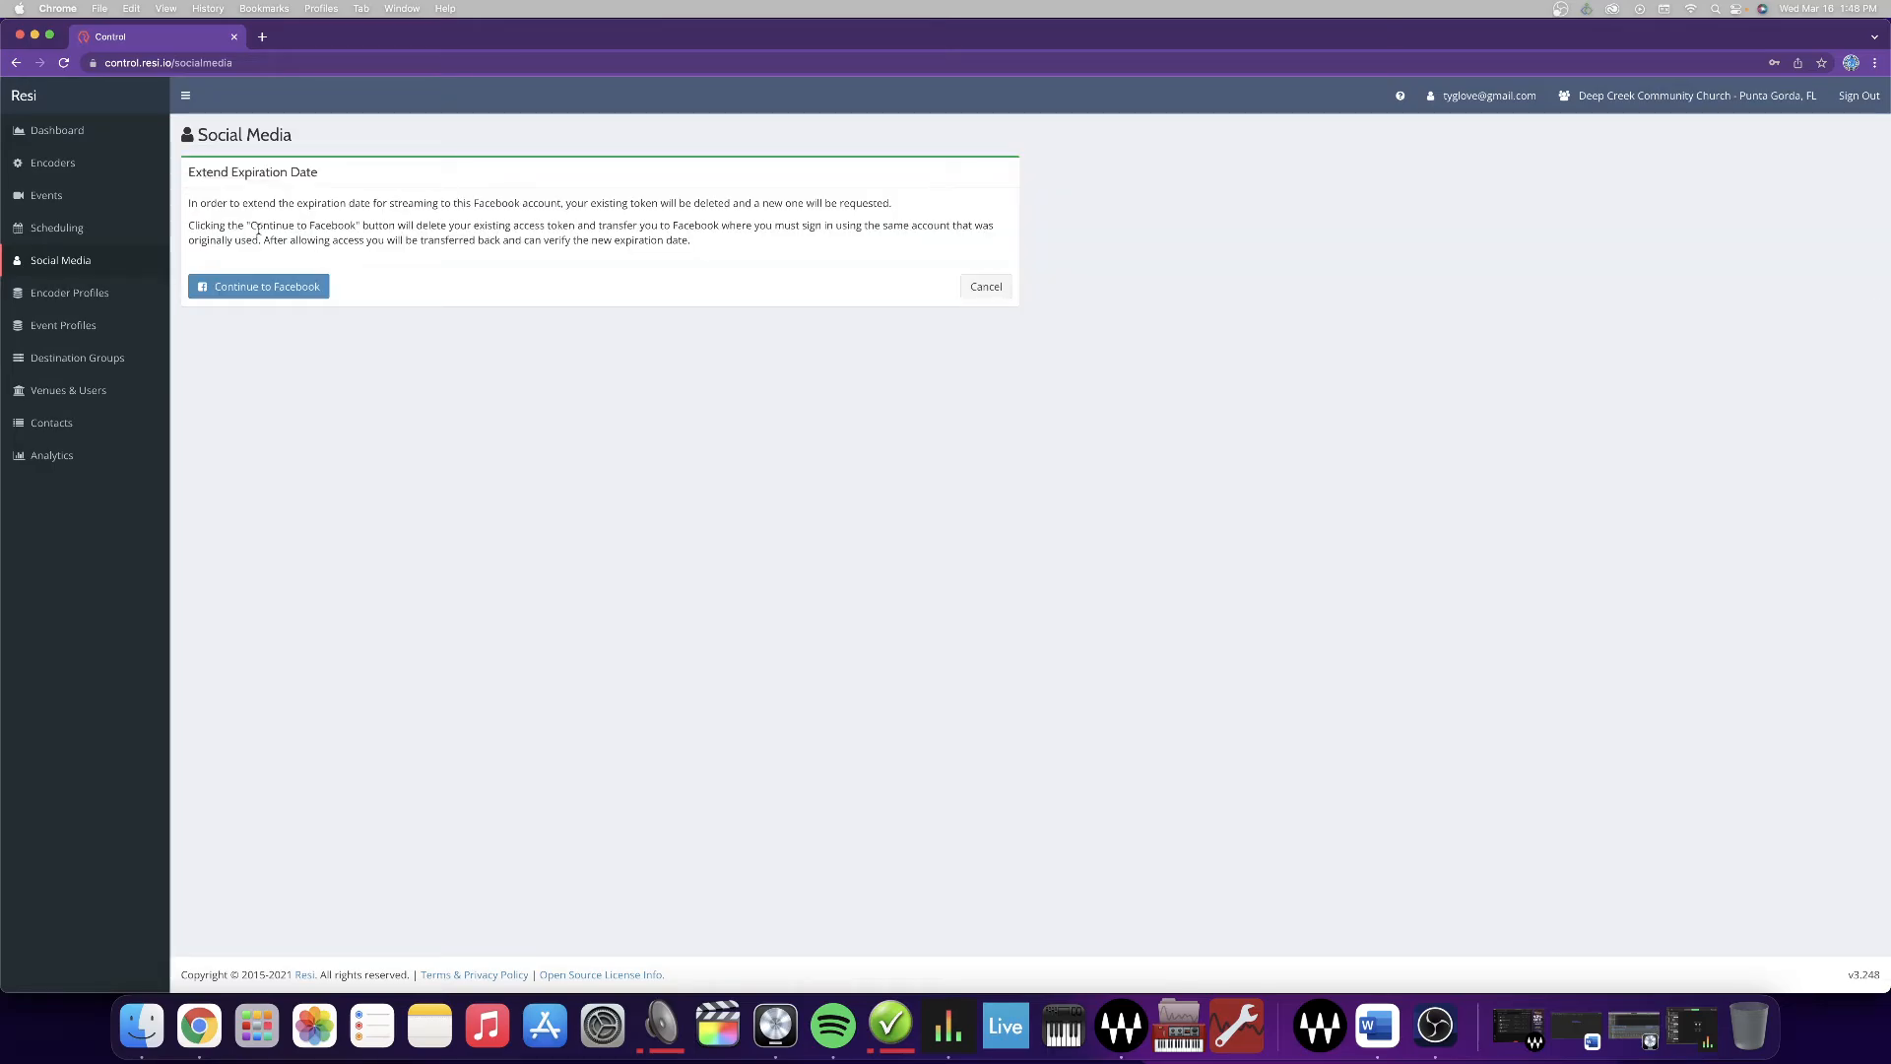
left_click_drag(292, 208, 892, 205)
left_click(603, 204)
left_click(209, 237)
left_click_drag(263, 228, 710, 227)
left_click(674, 241)
left_click(986, 286)
- Examine the listed encoder profiles, view the details of the 5Mb H264 8-Ch profile, and leave the page
left_click(82, 293)
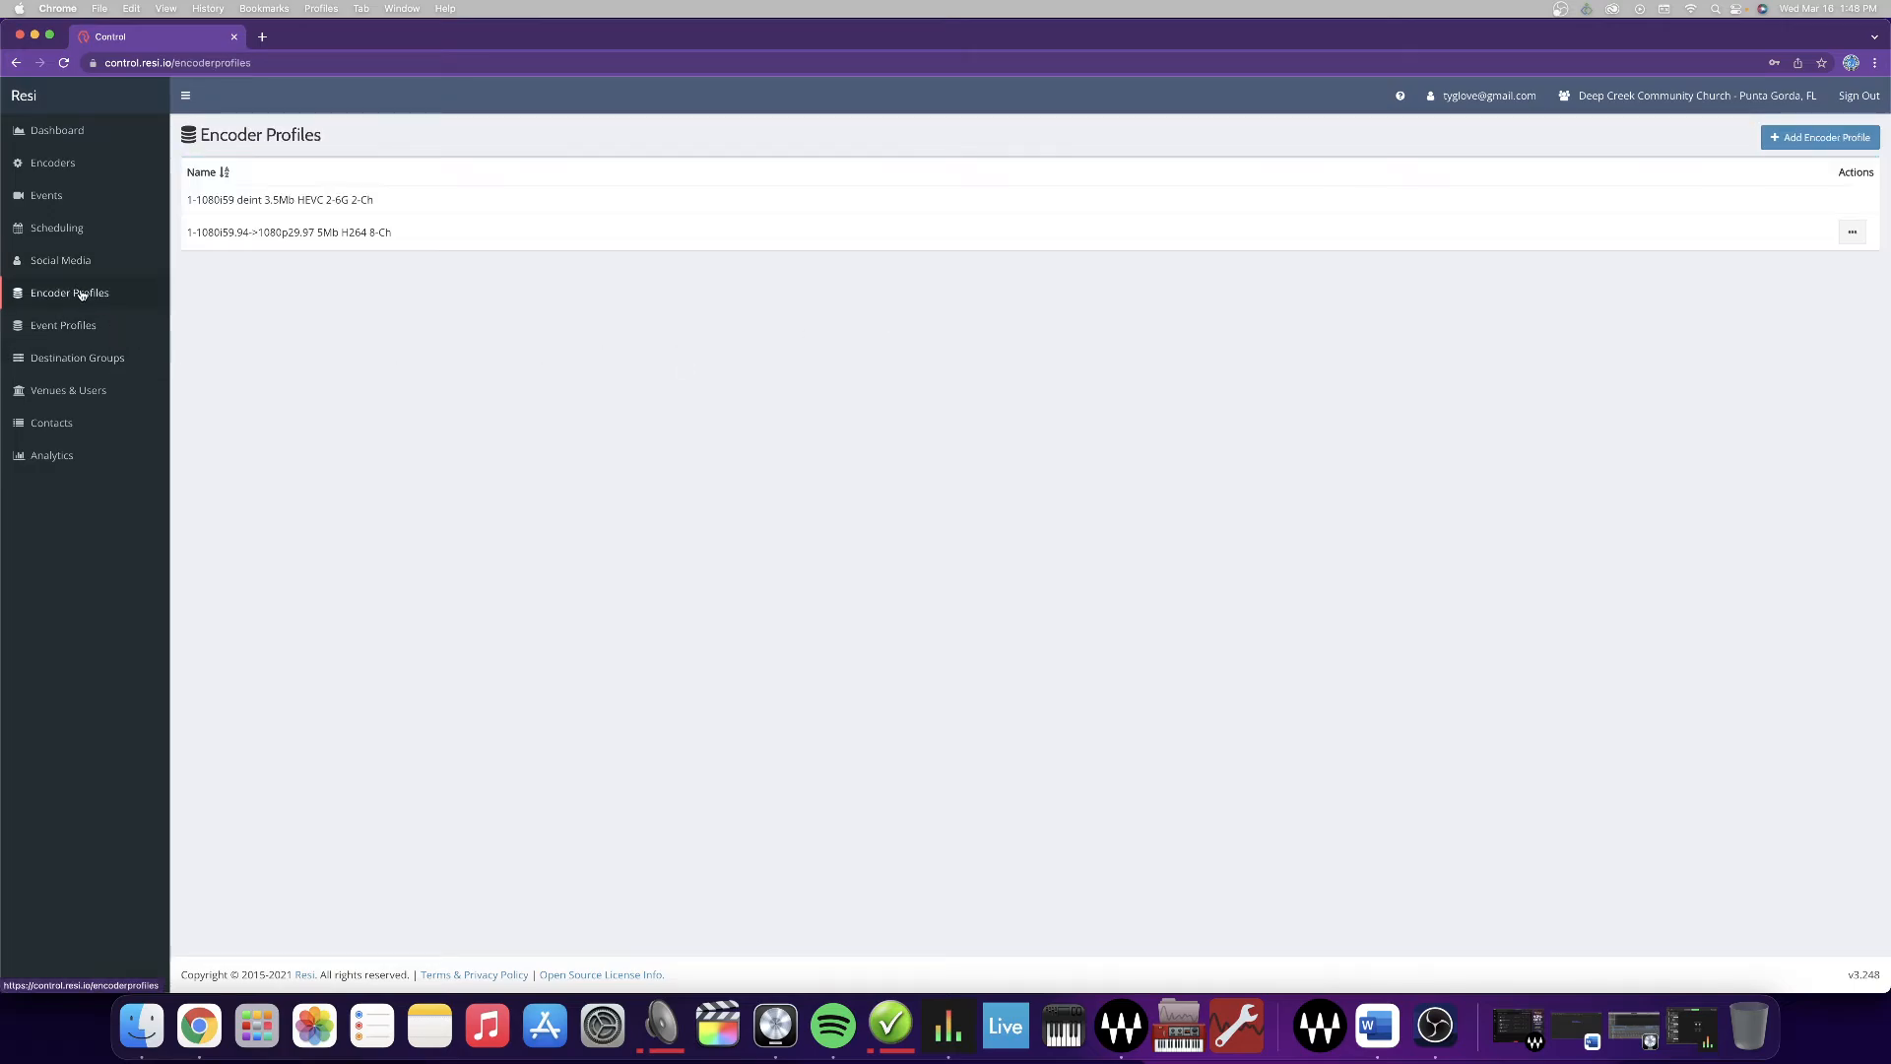
left_click_drag(186, 200, 495, 201)
left_click(289, 224)
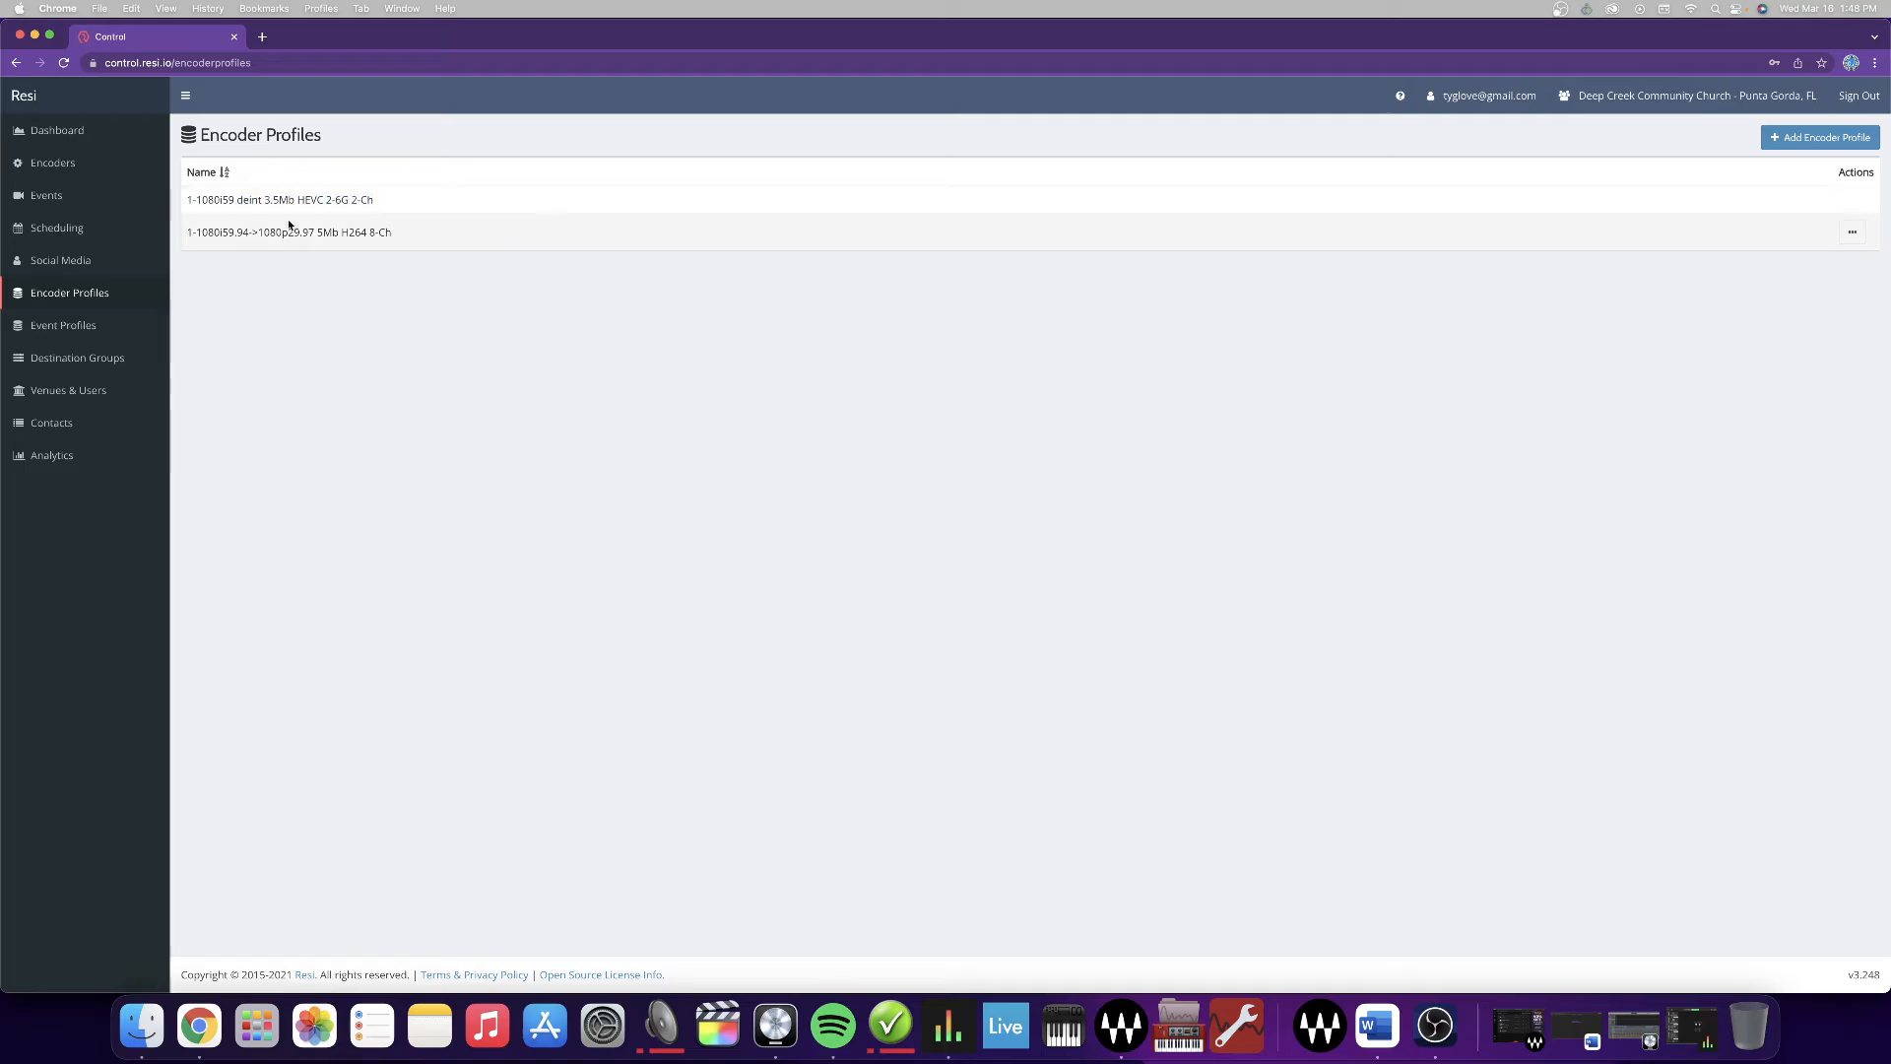
left_click_drag(198, 231, 397, 239)
left_click(397, 240)
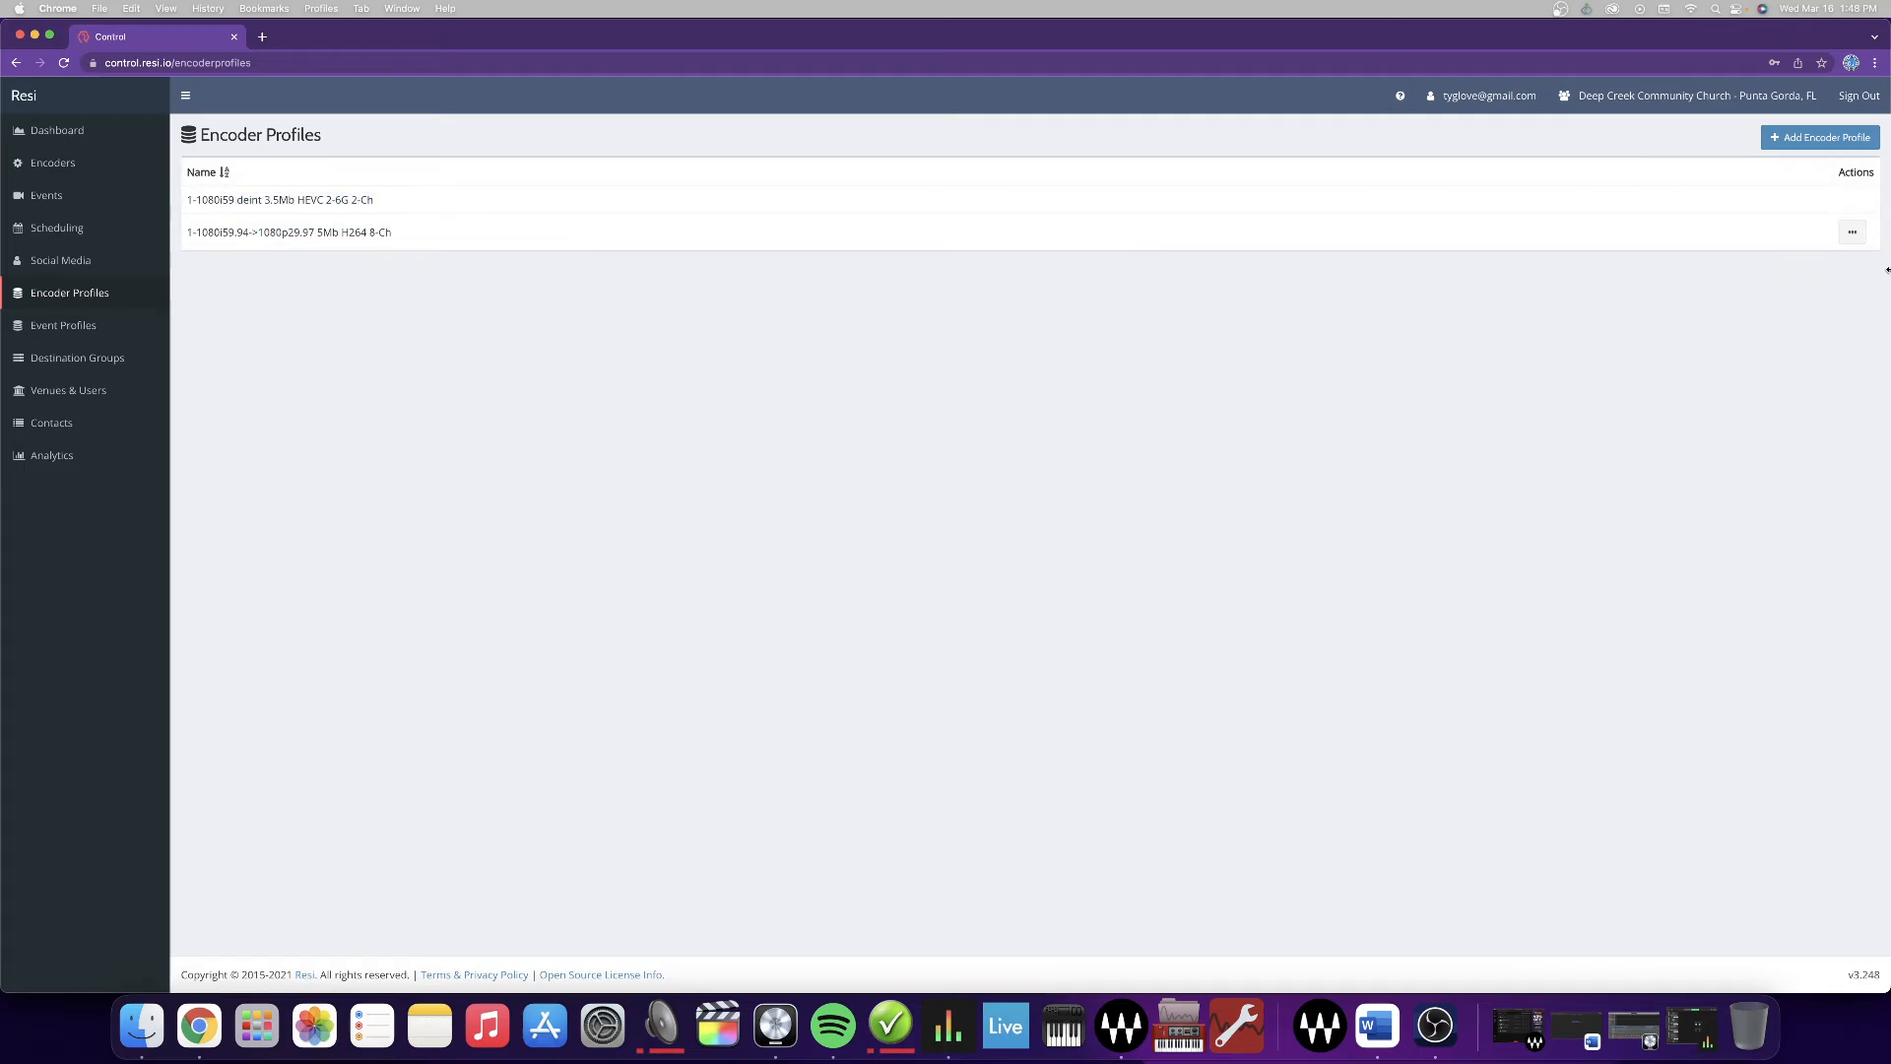
left_click(1849, 234)
left_click(1770, 261)
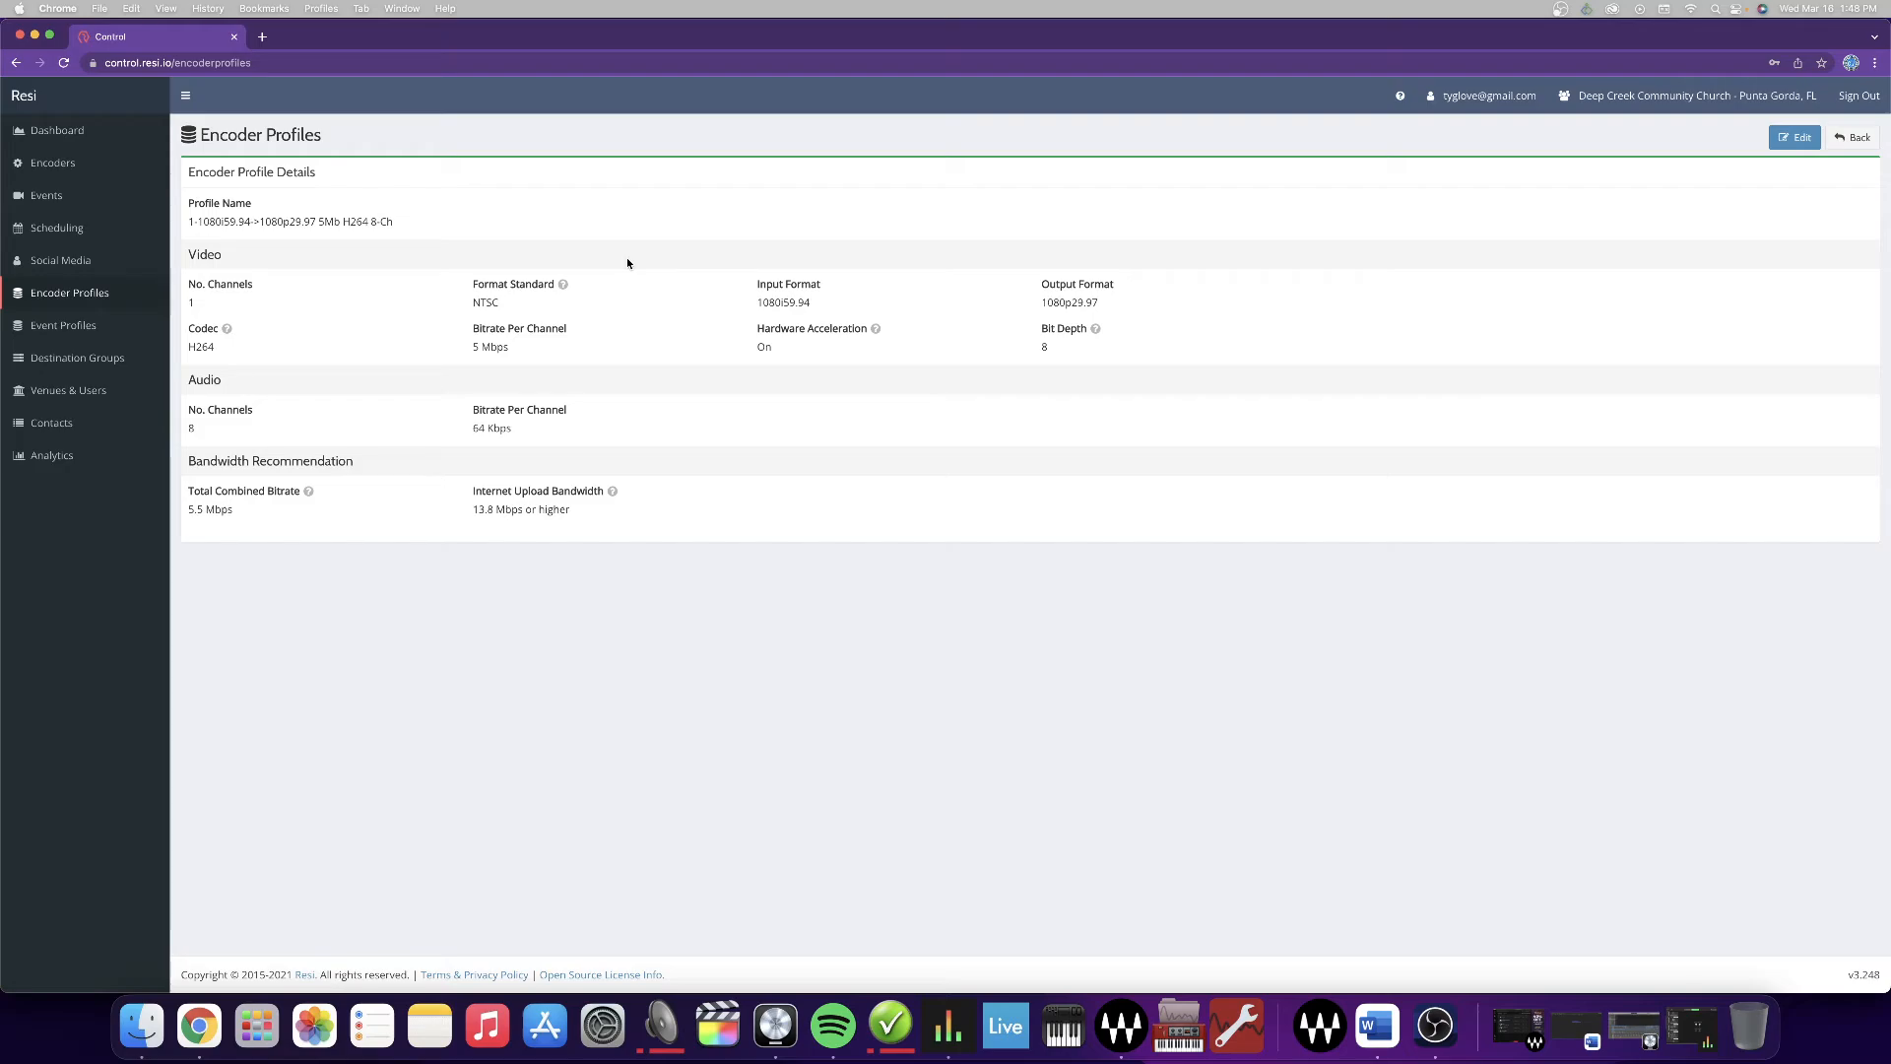
left_click(59, 260)
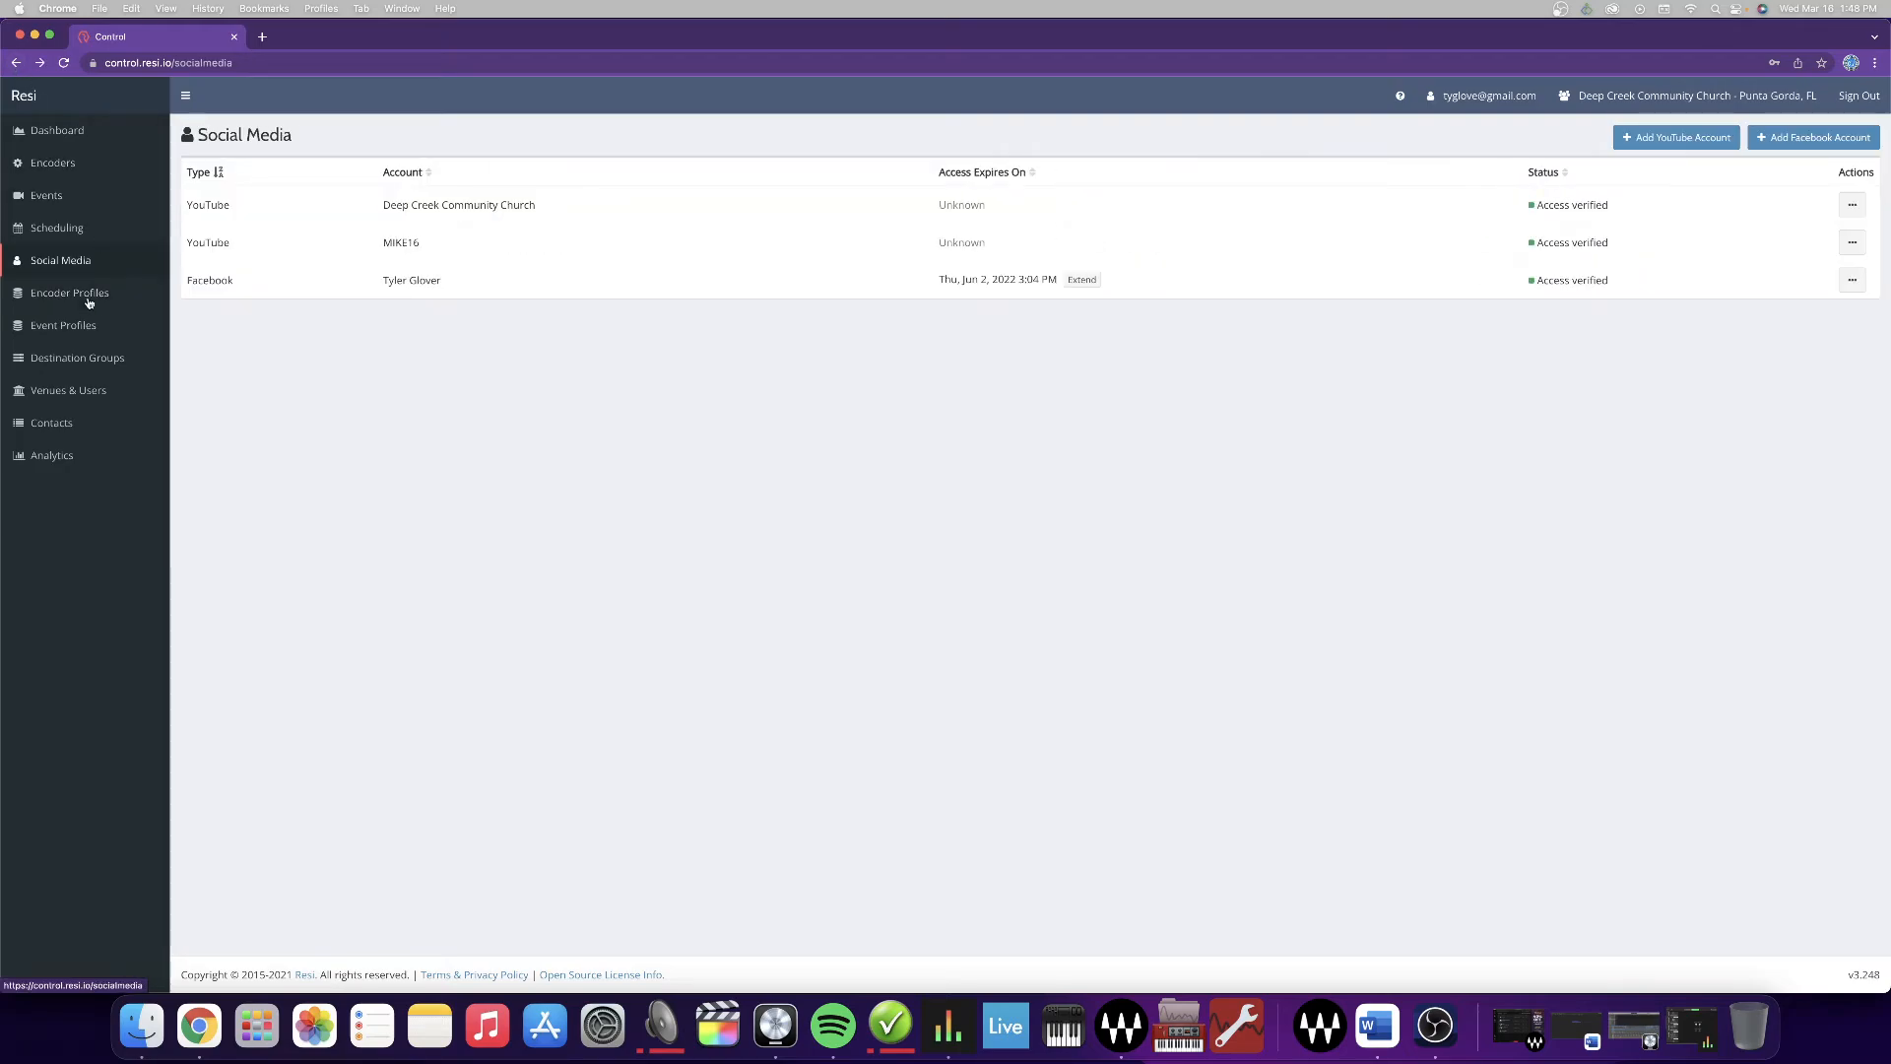
- Open the event profiles and examine the Deep Creek - Web Events profile's name, description, deletion period and embed ID
left_click(85, 326)
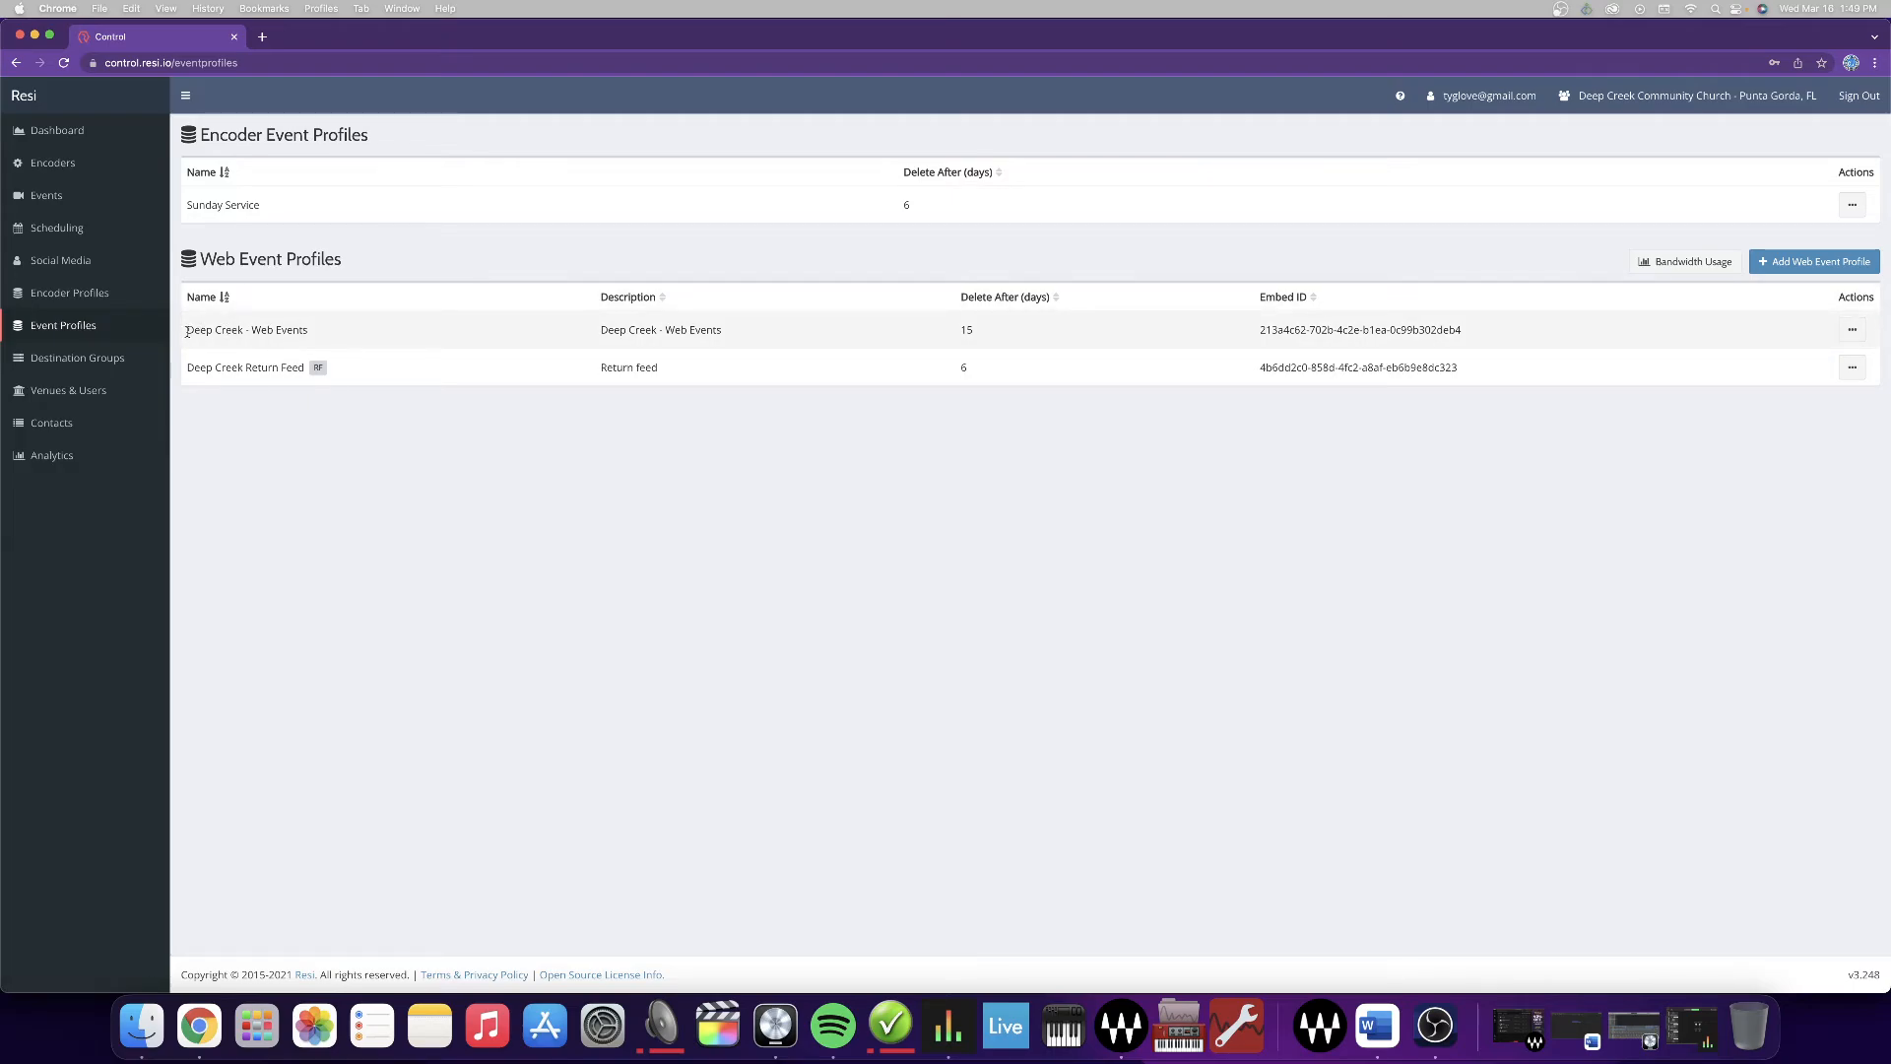
left_click_drag(187, 331, 358, 341)
left_click(506, 350)
left_click_drag(187, 331, 725, 329)
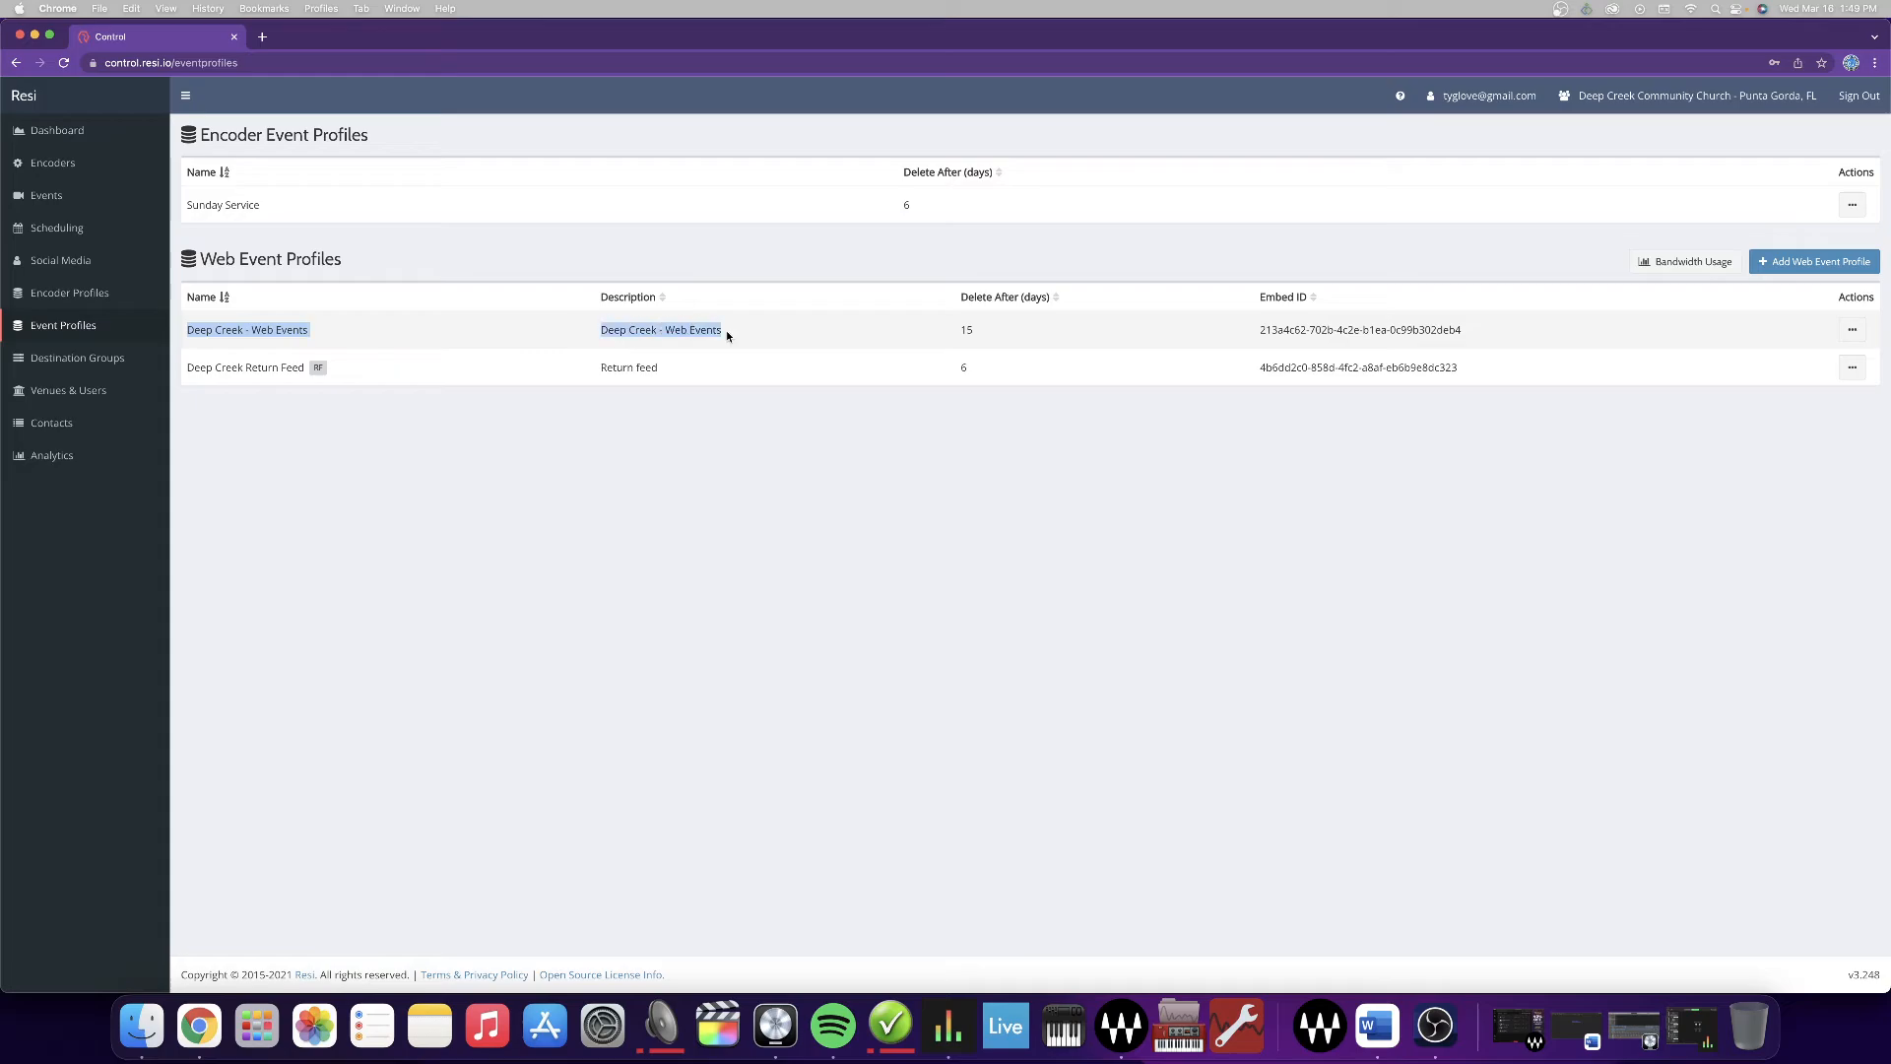
left_click(969, 328)
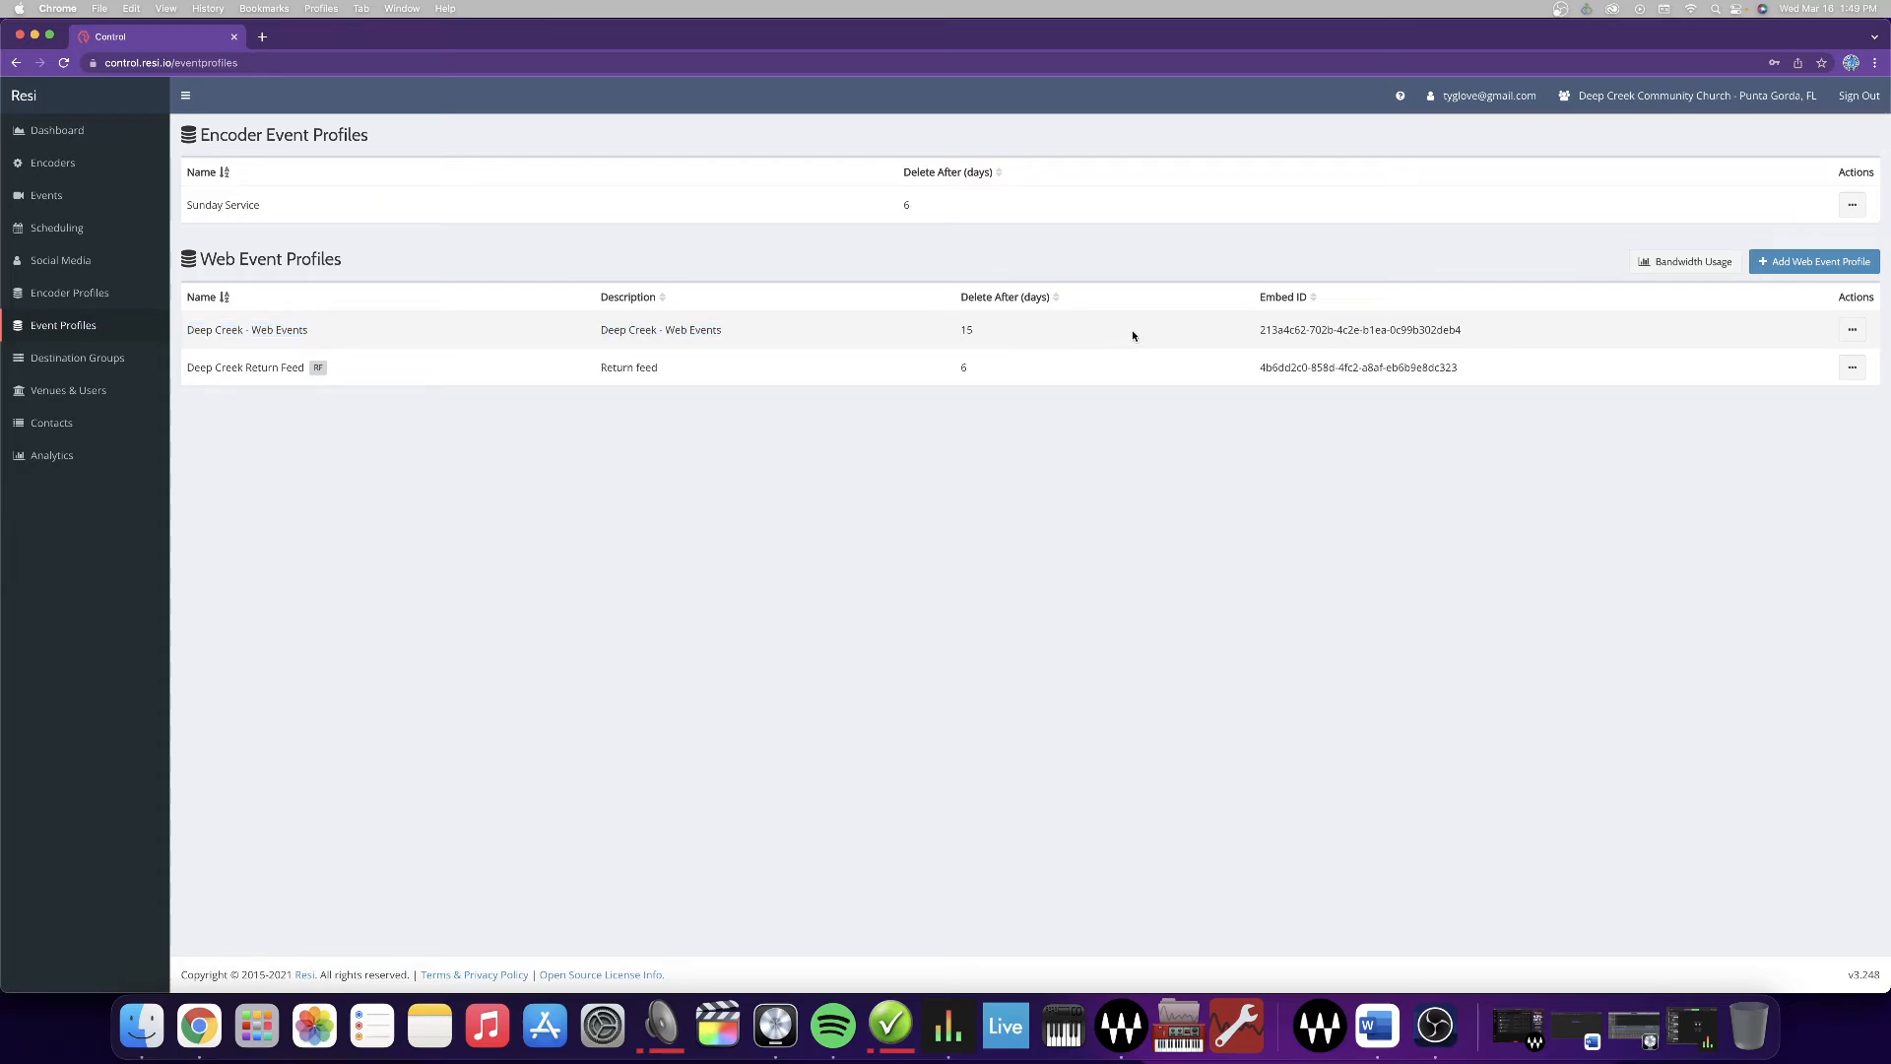
left_click_drag(1259, 331, 1477, 345)
left_click(1471, 336)
left_click(1318, 331)
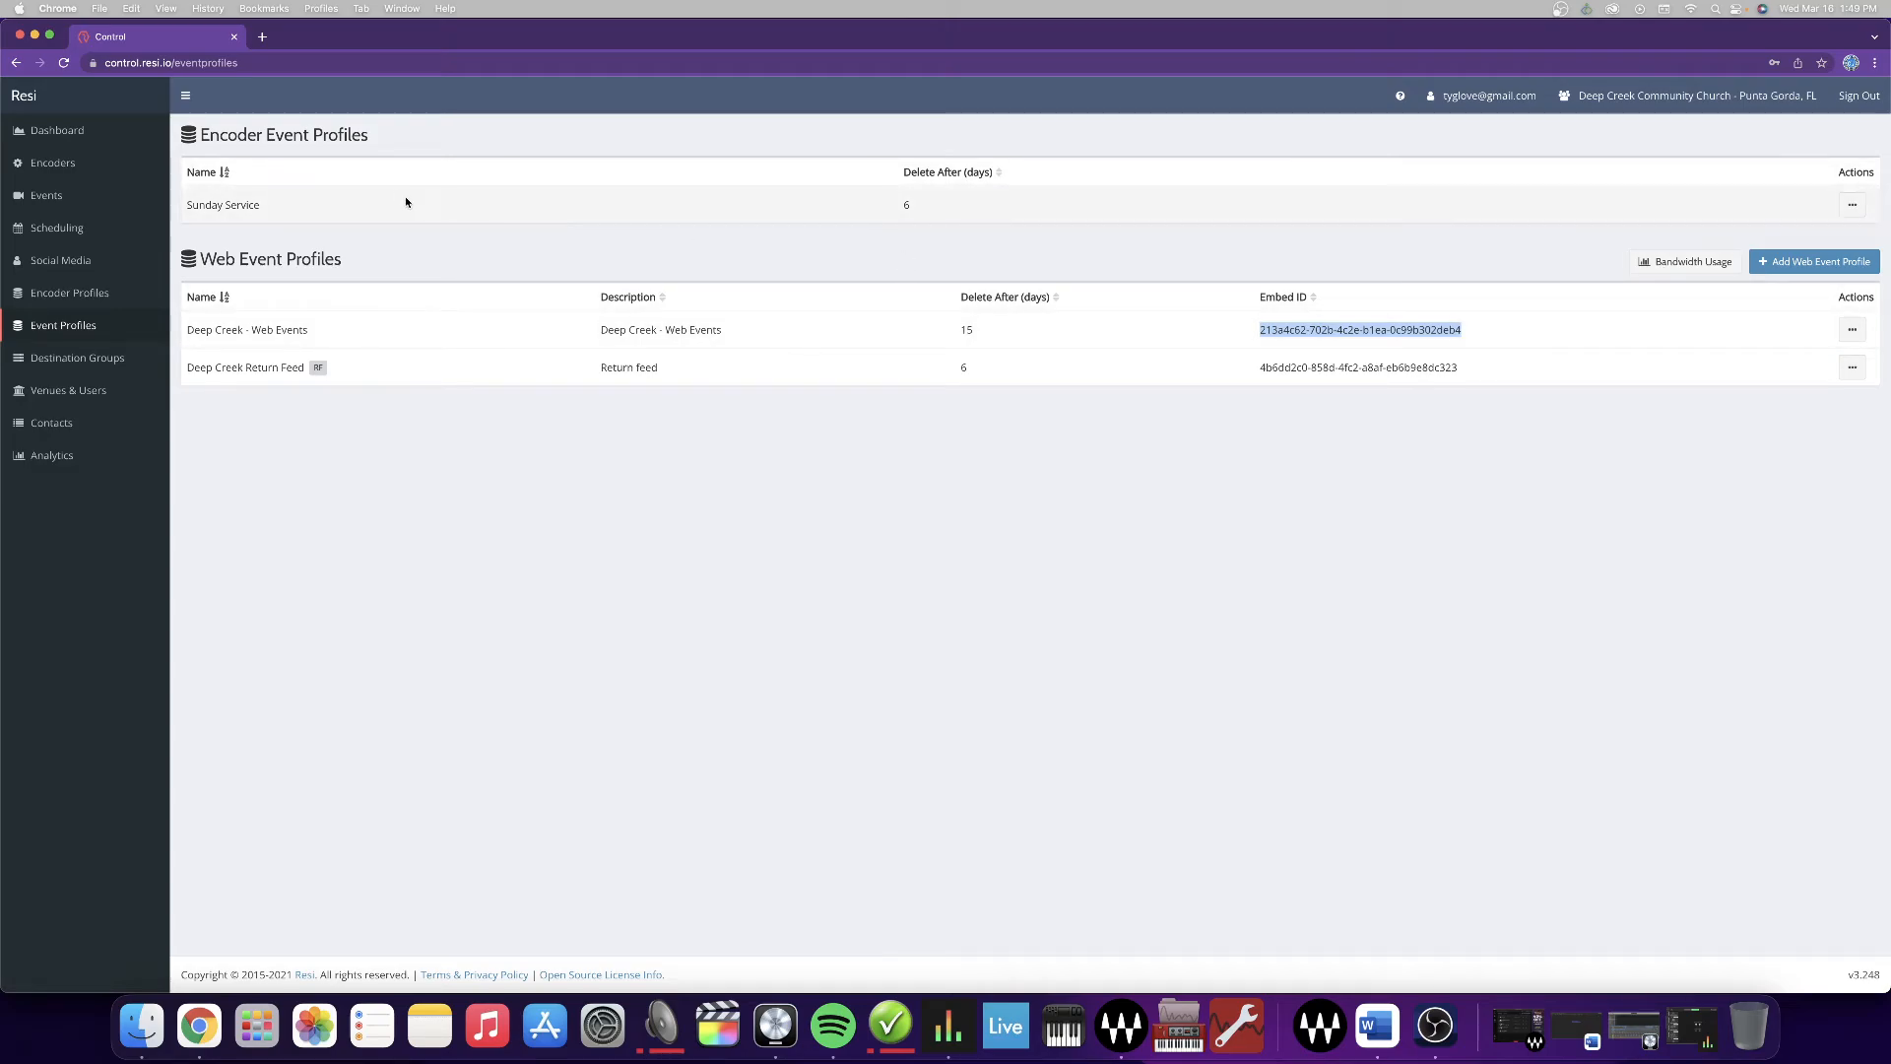
- Compare the Encoder Event Profiles and Web Event Profiles sections, and examine the Deep Creek Return Feed's deletion period and embed ID
left_click_drag(220, 133, 380, 143)
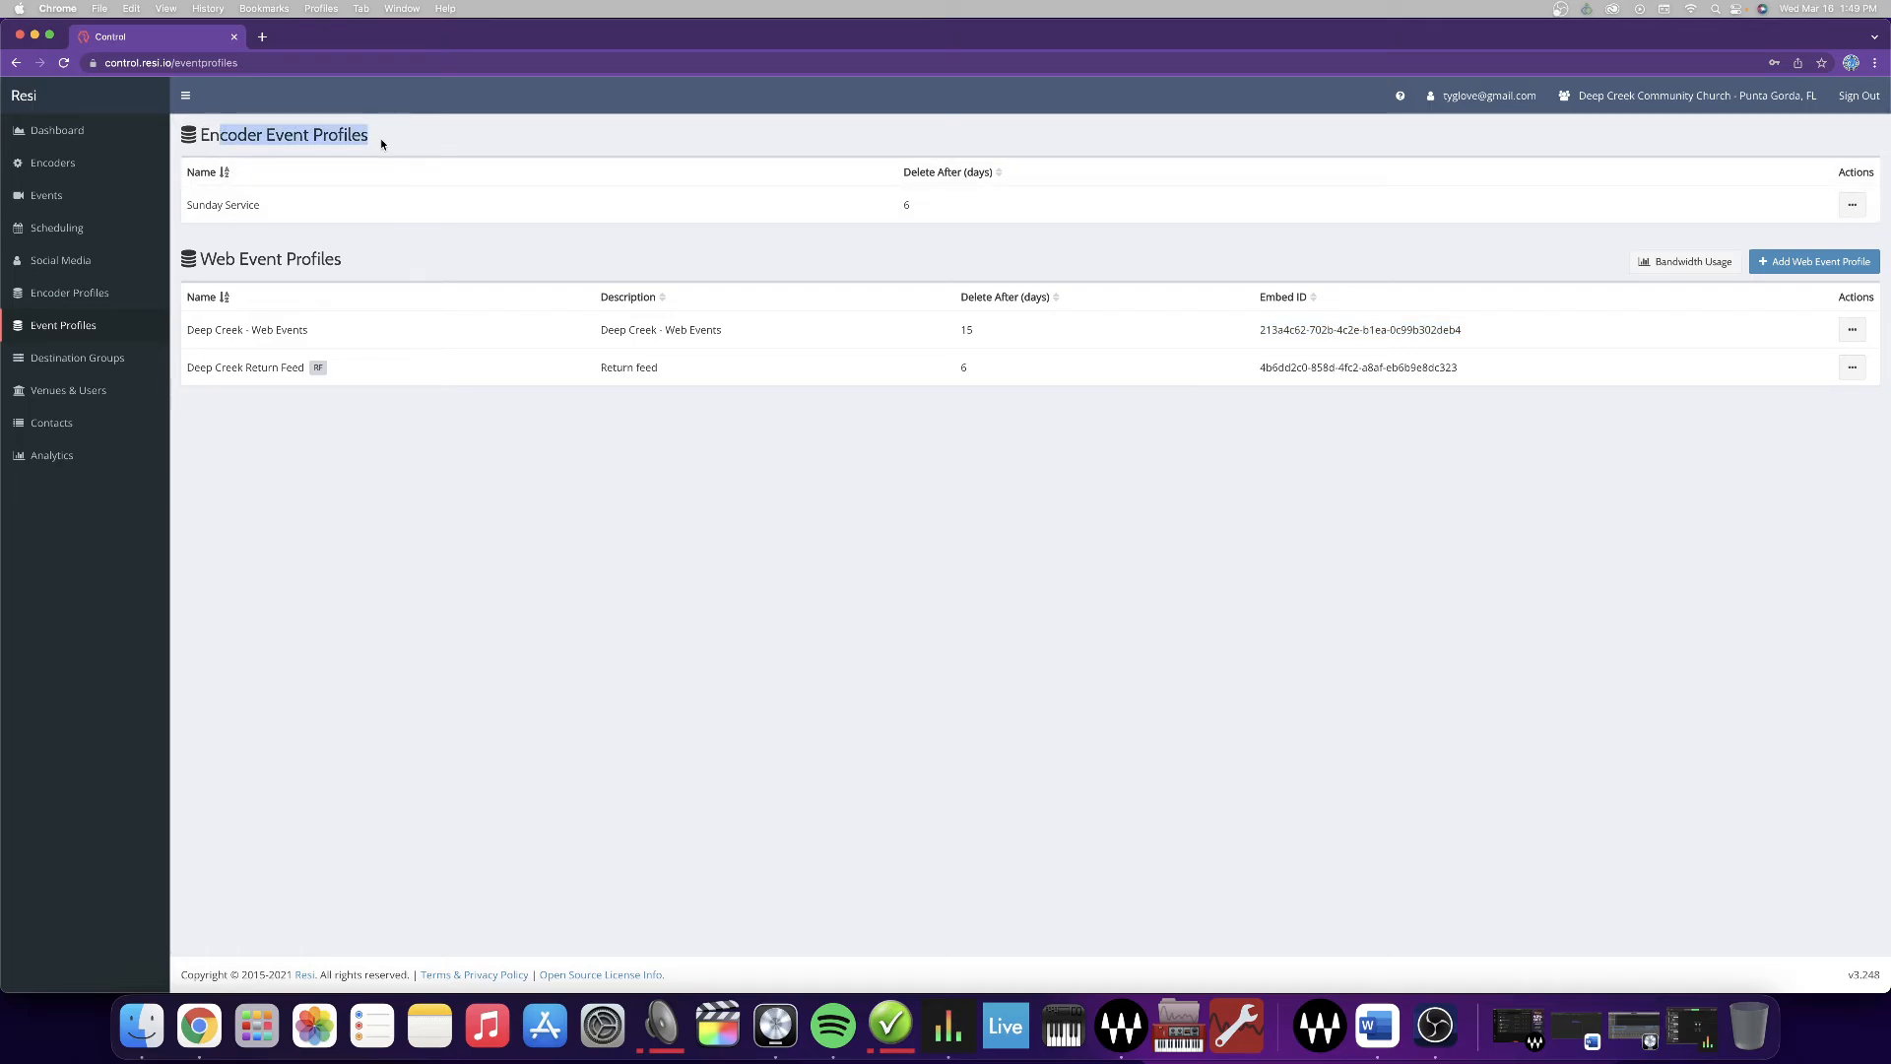
left_click(379, 145)
left_click_drag(217, 258, 349, 263)
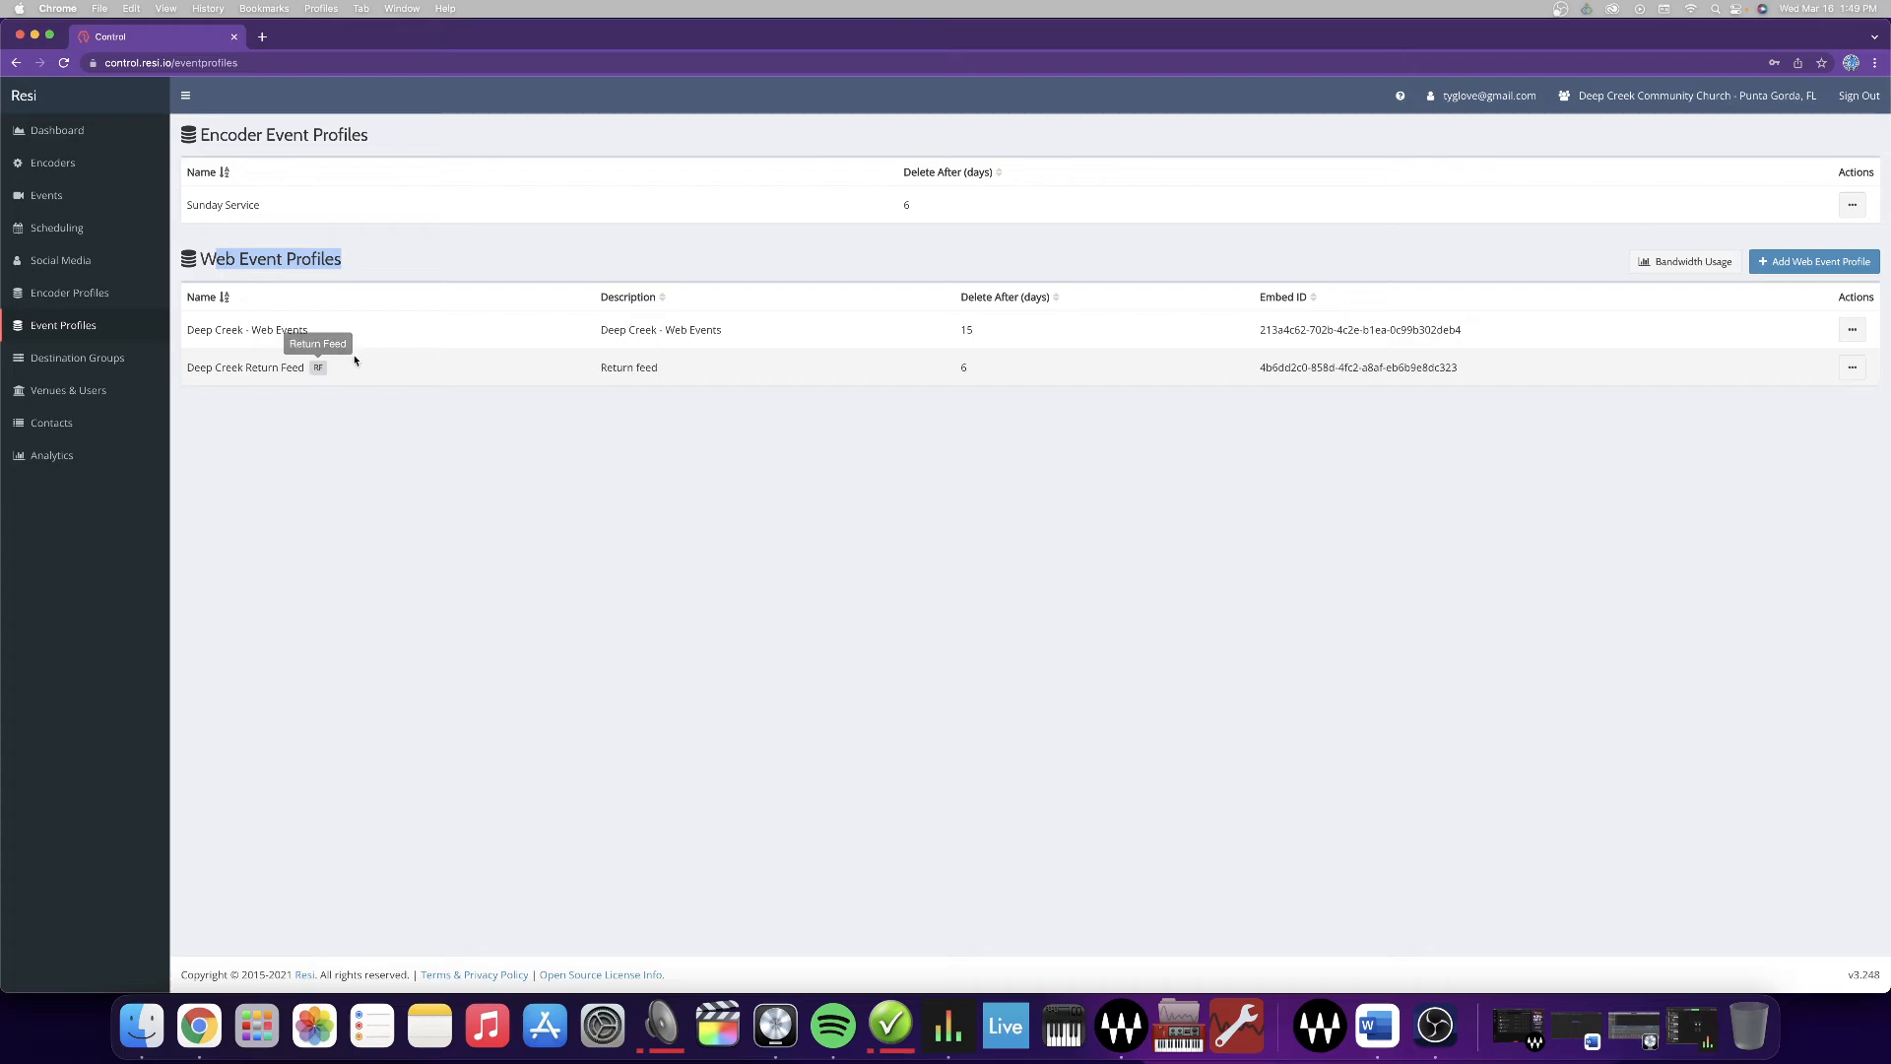
left_click_drag(949, 360, 963, 362)
left_click_drag(1243, 368, 1502, 376)
left_click(1507, 375)
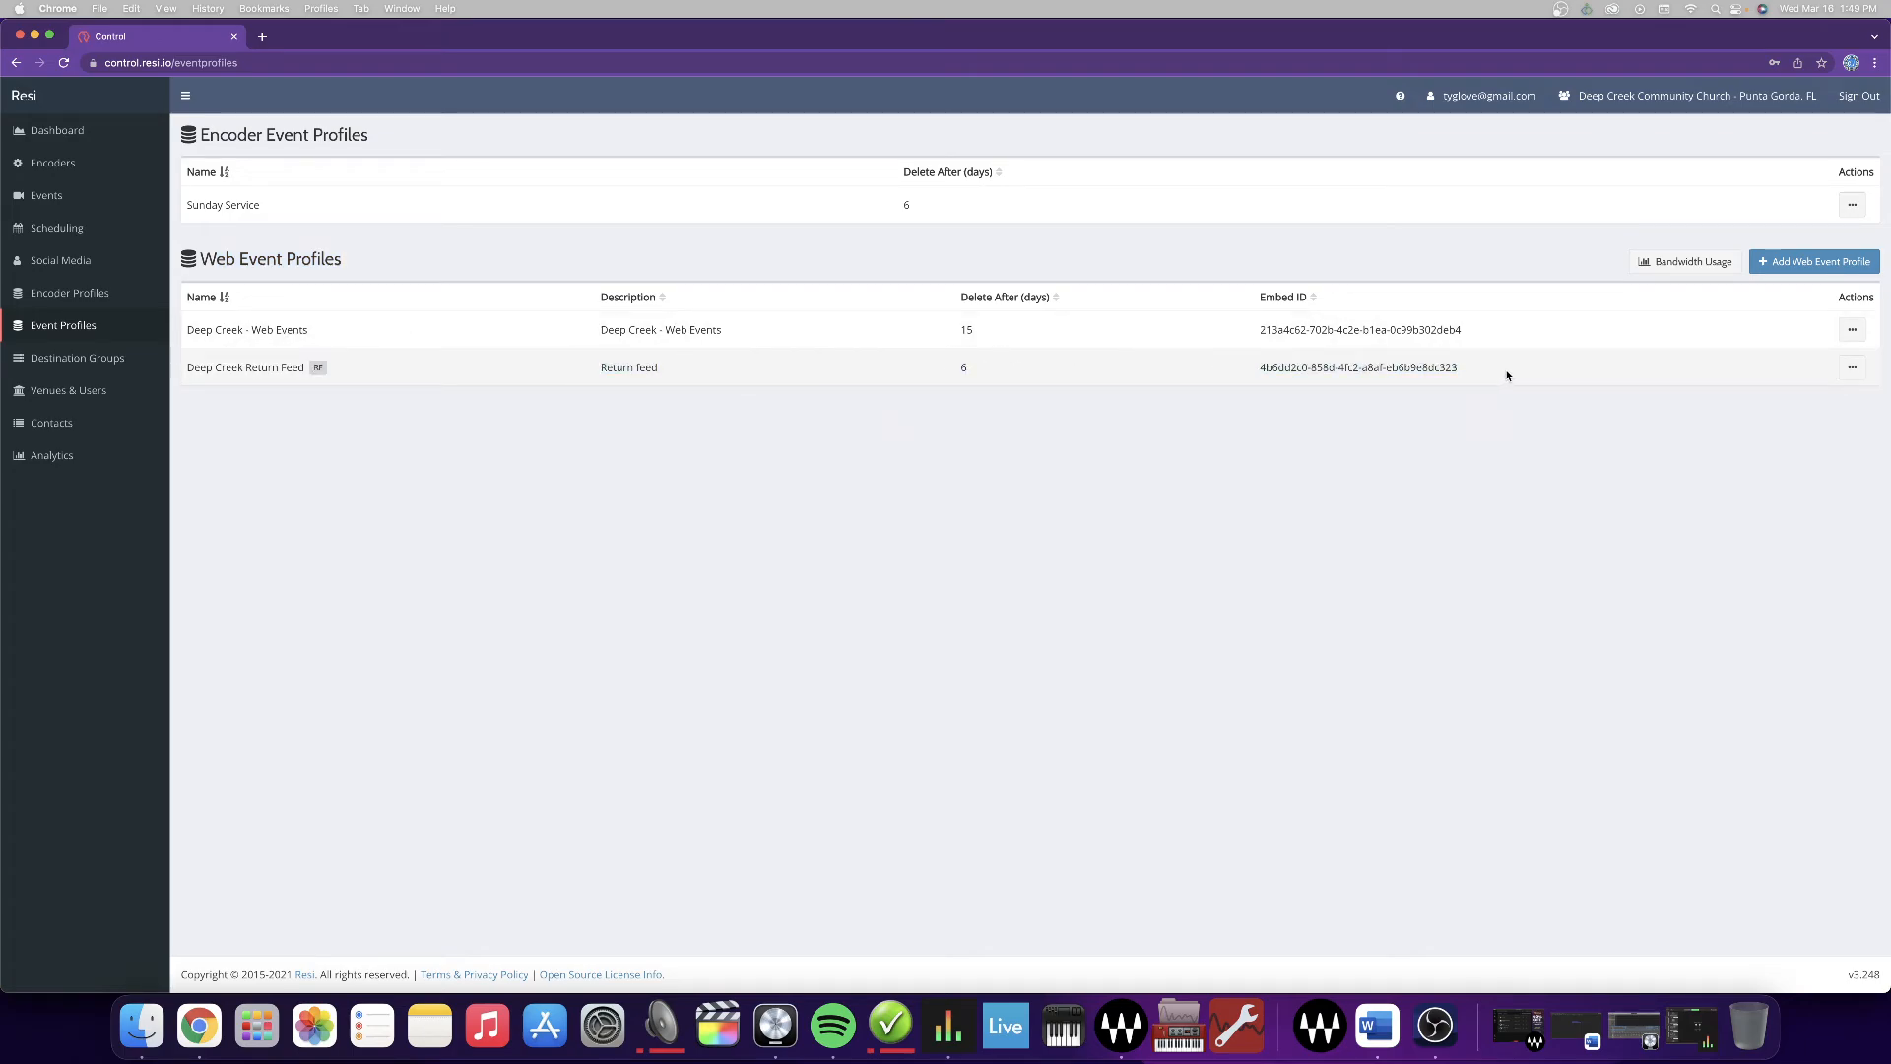
- Watch the video of the Deep Creek - Web Events profile and return to the profile list
left_click(1852, 329)
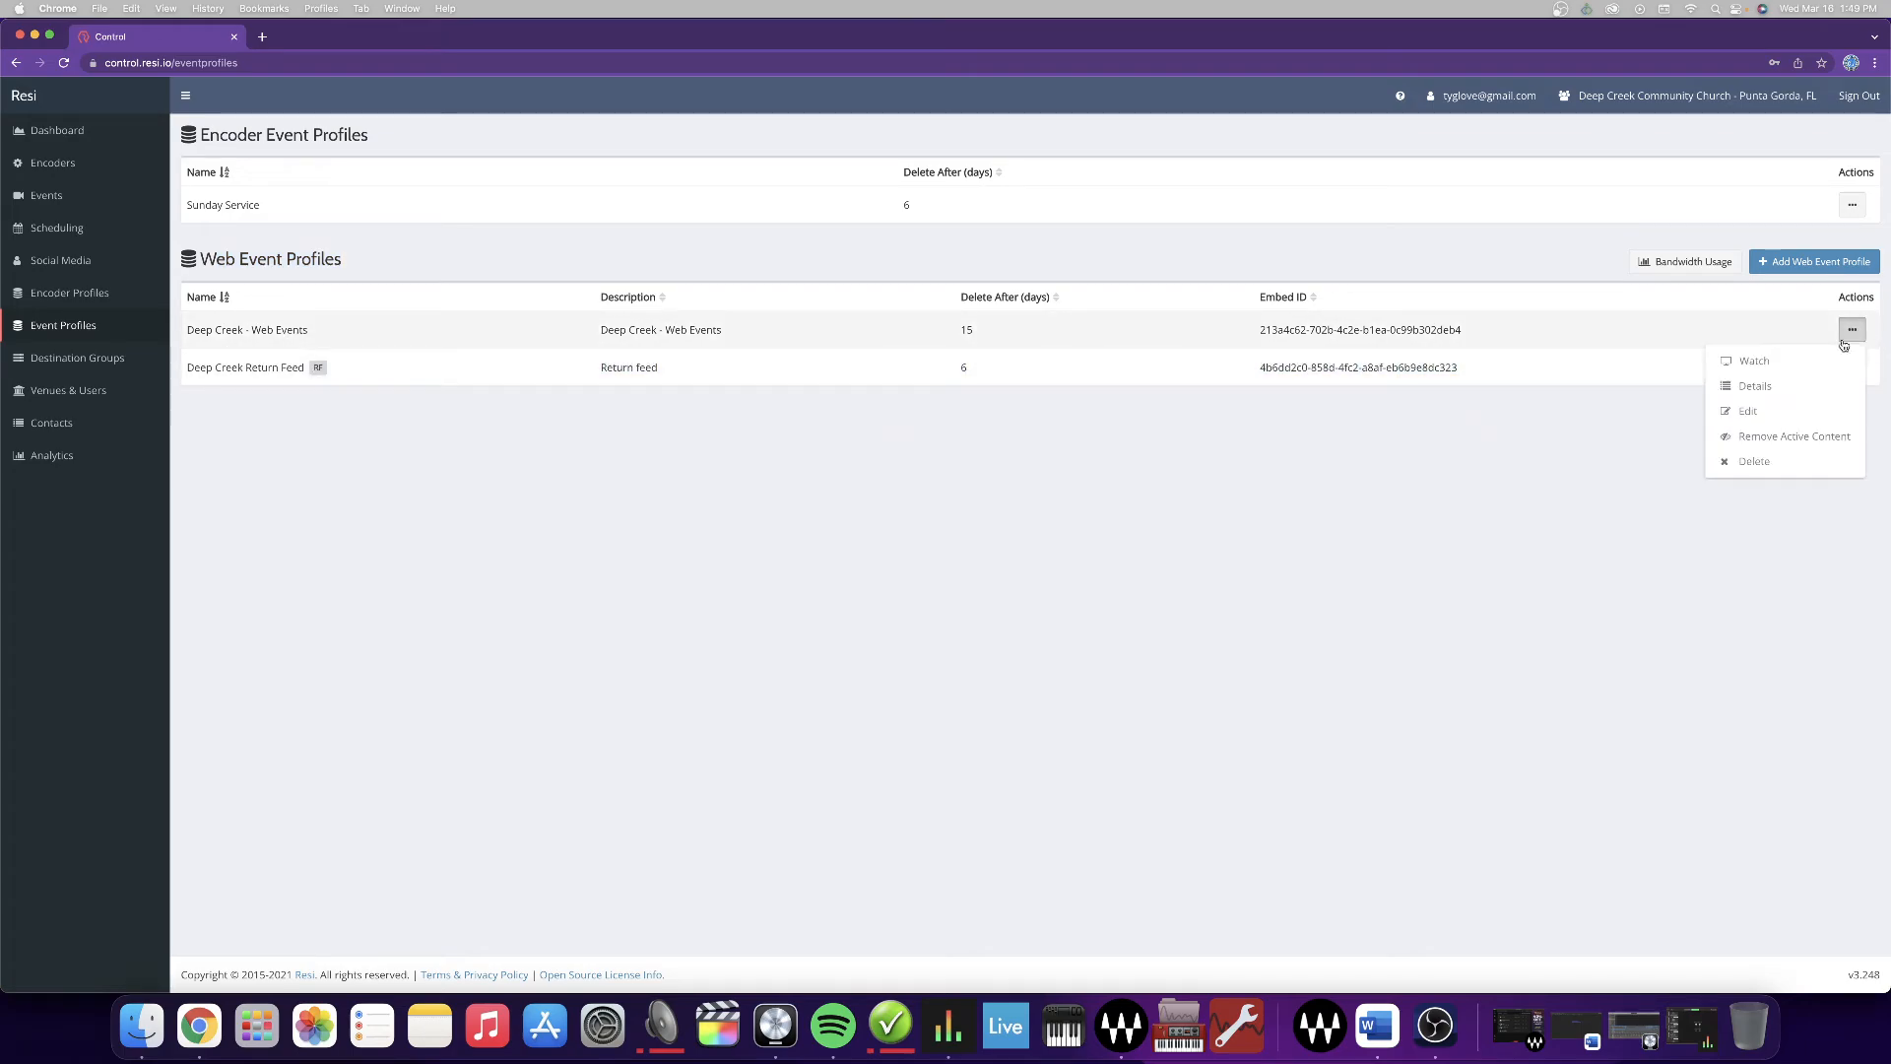
left_click(1755, 363)
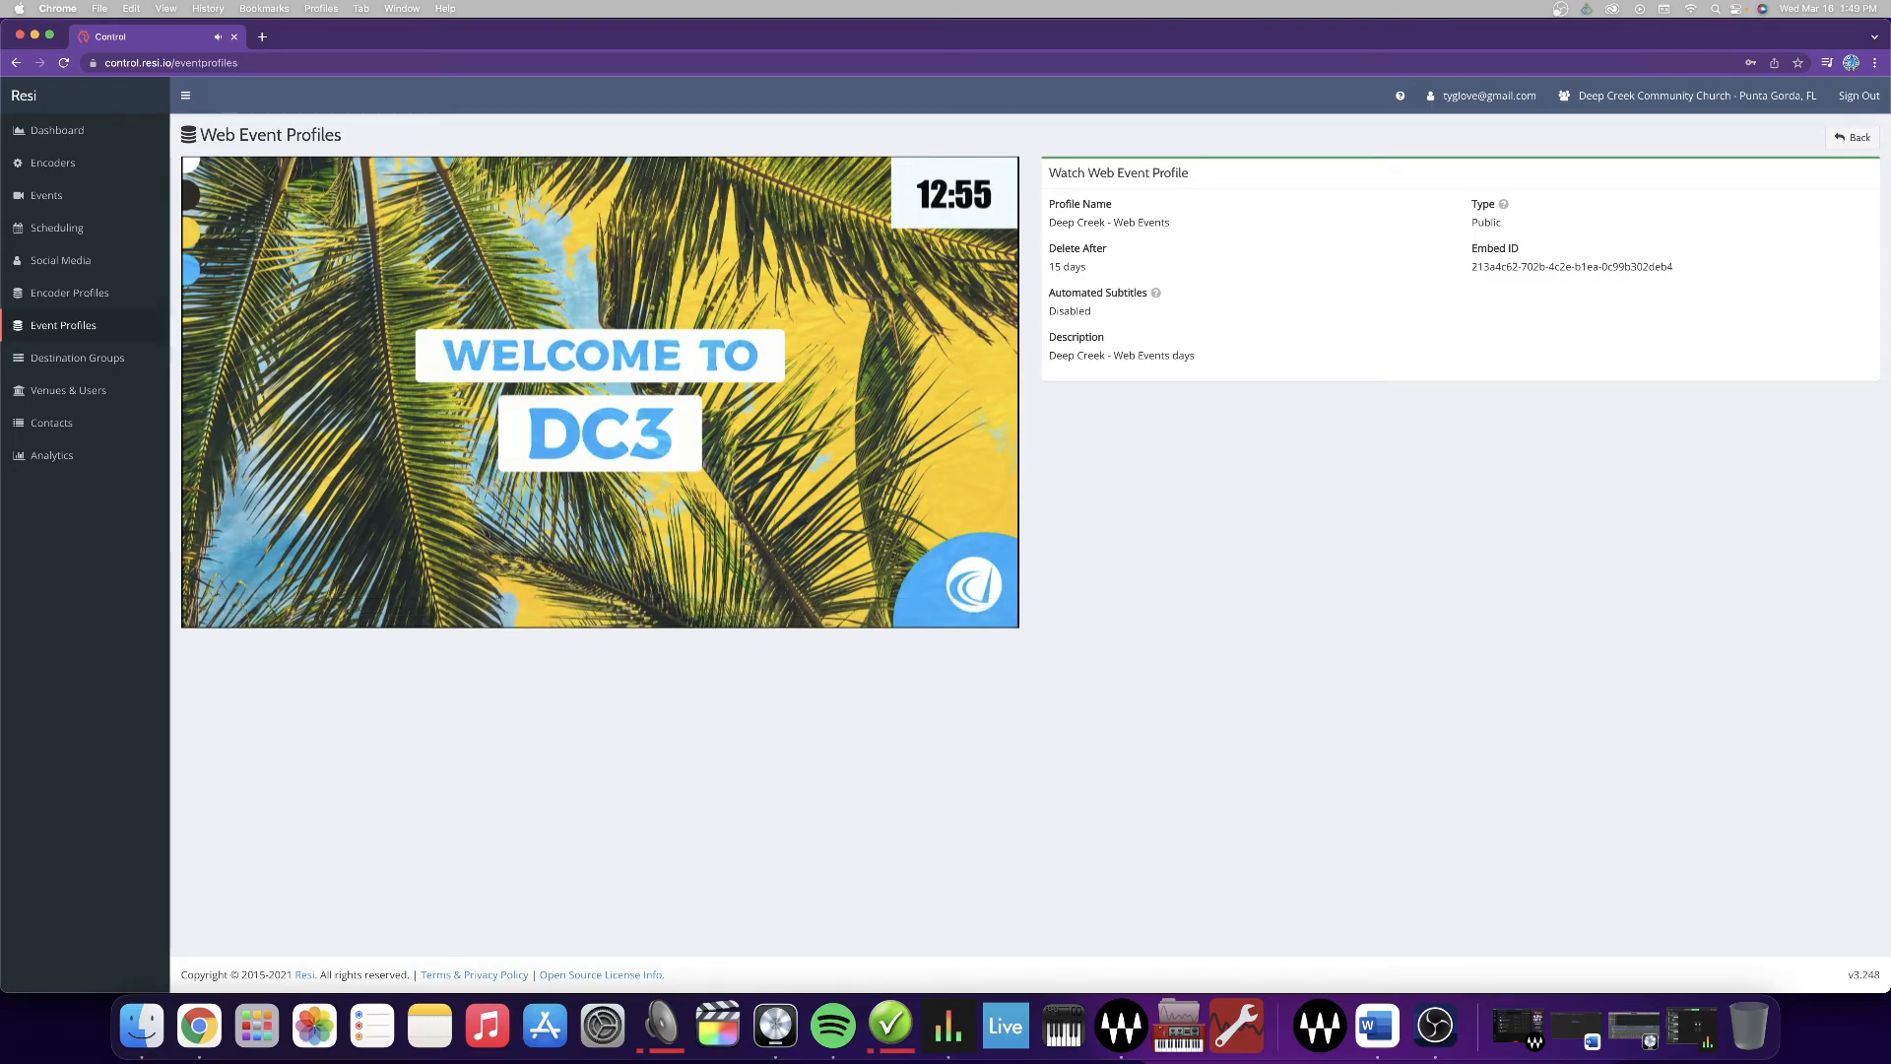
left_click(1874, 143)
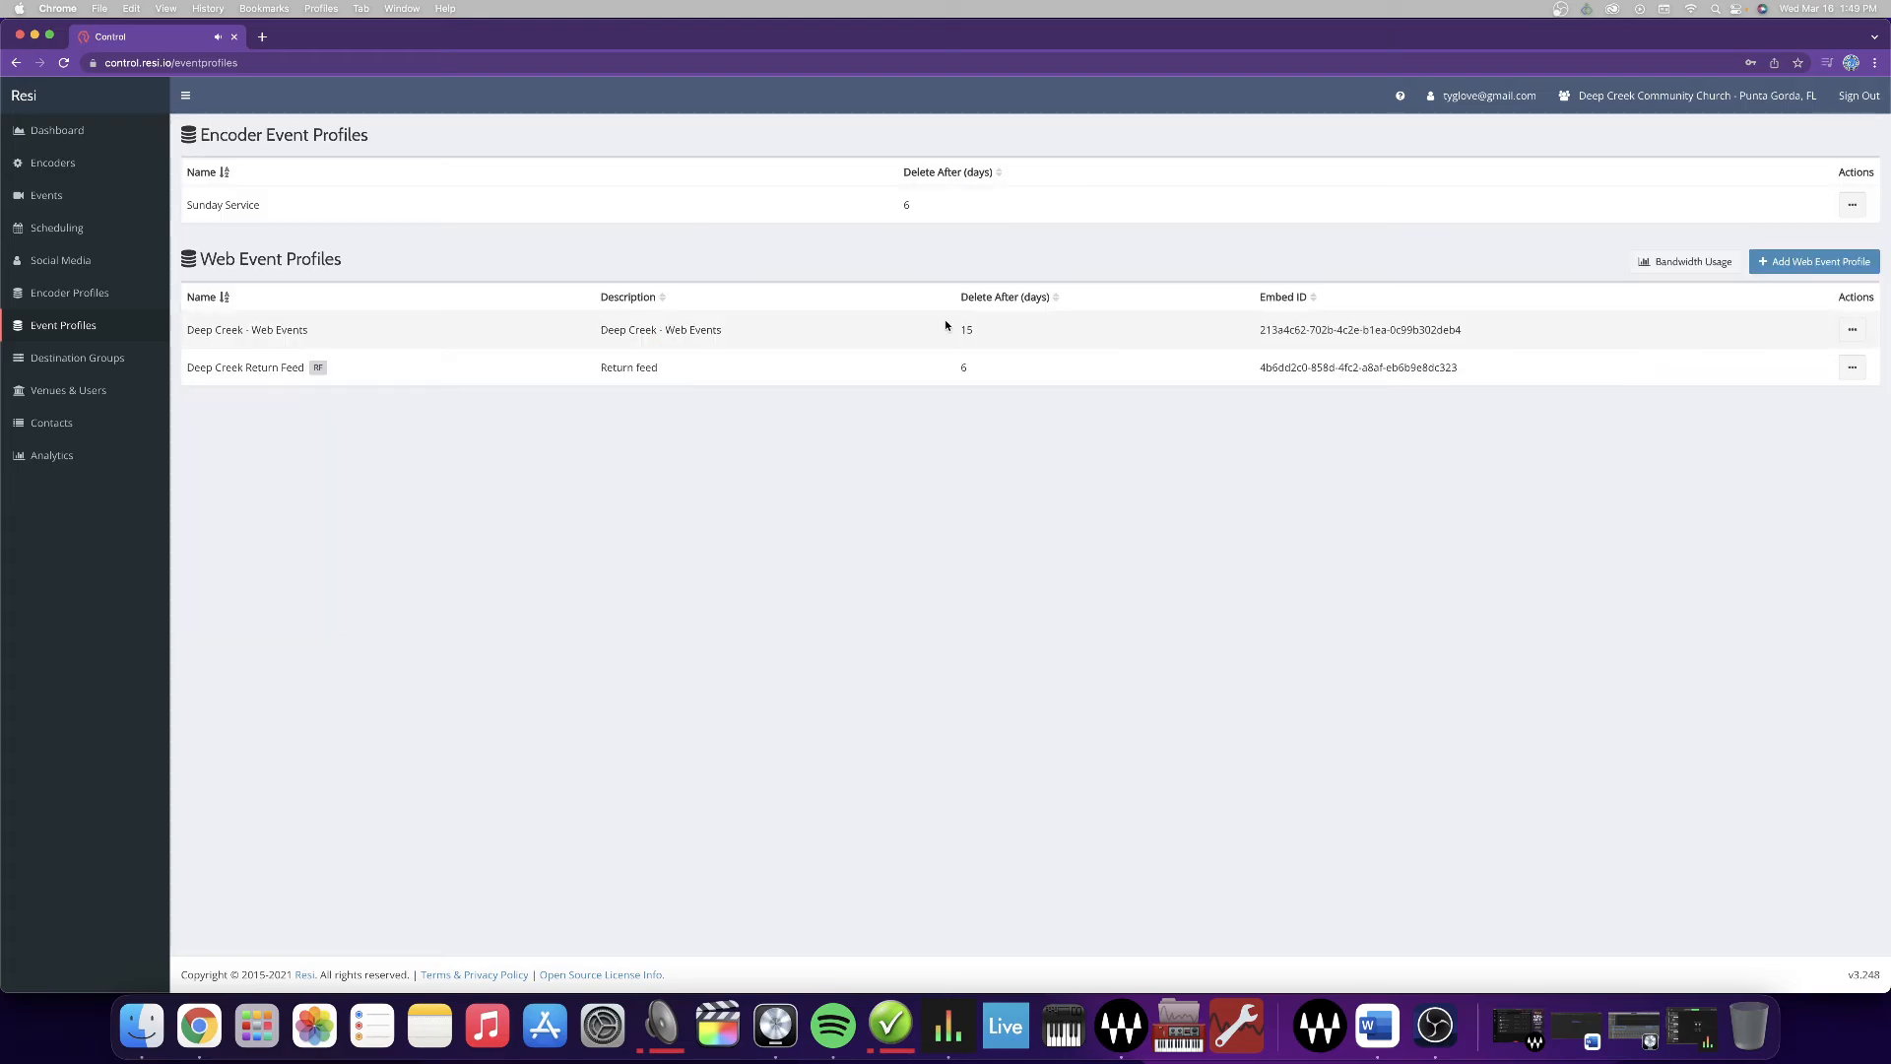
- Watch the Deep Creek Return Feed profile's video, skipping ahead to two later points, and return to the profile list
left_click(1853, 366)
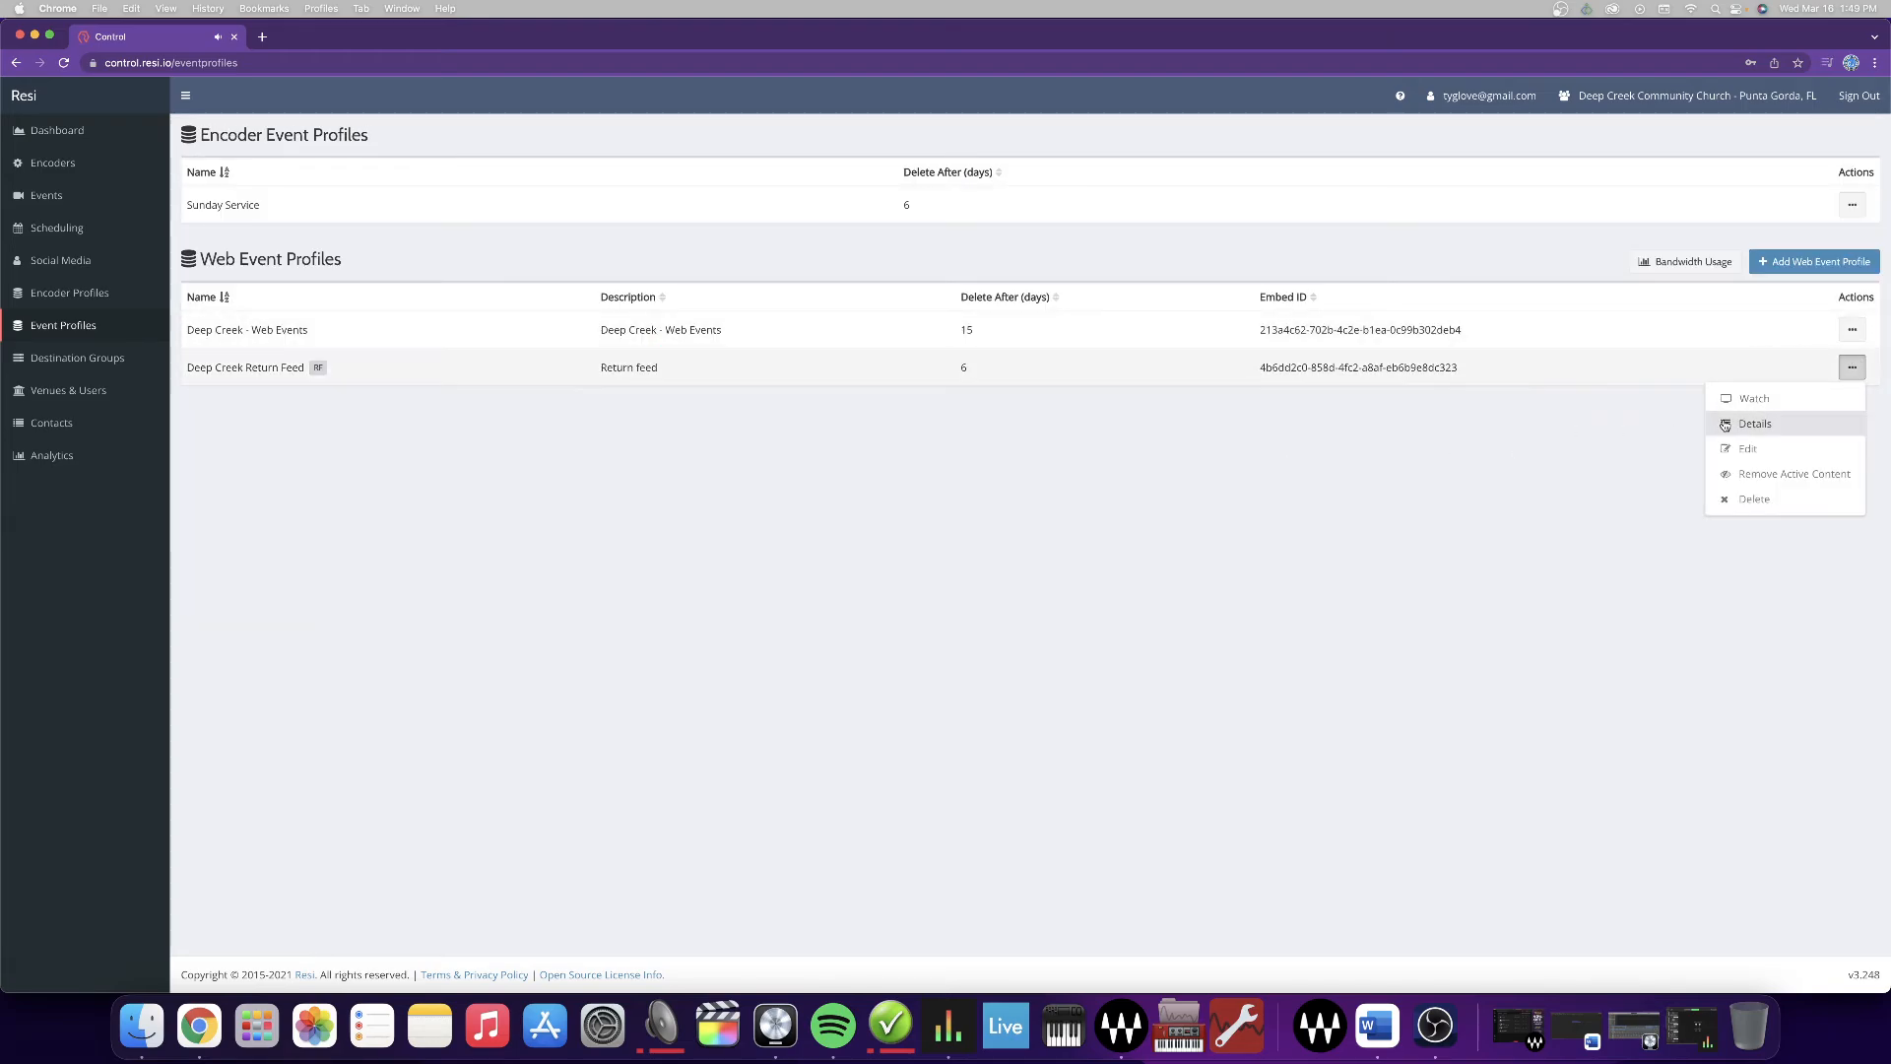
left_click(1750, 399)
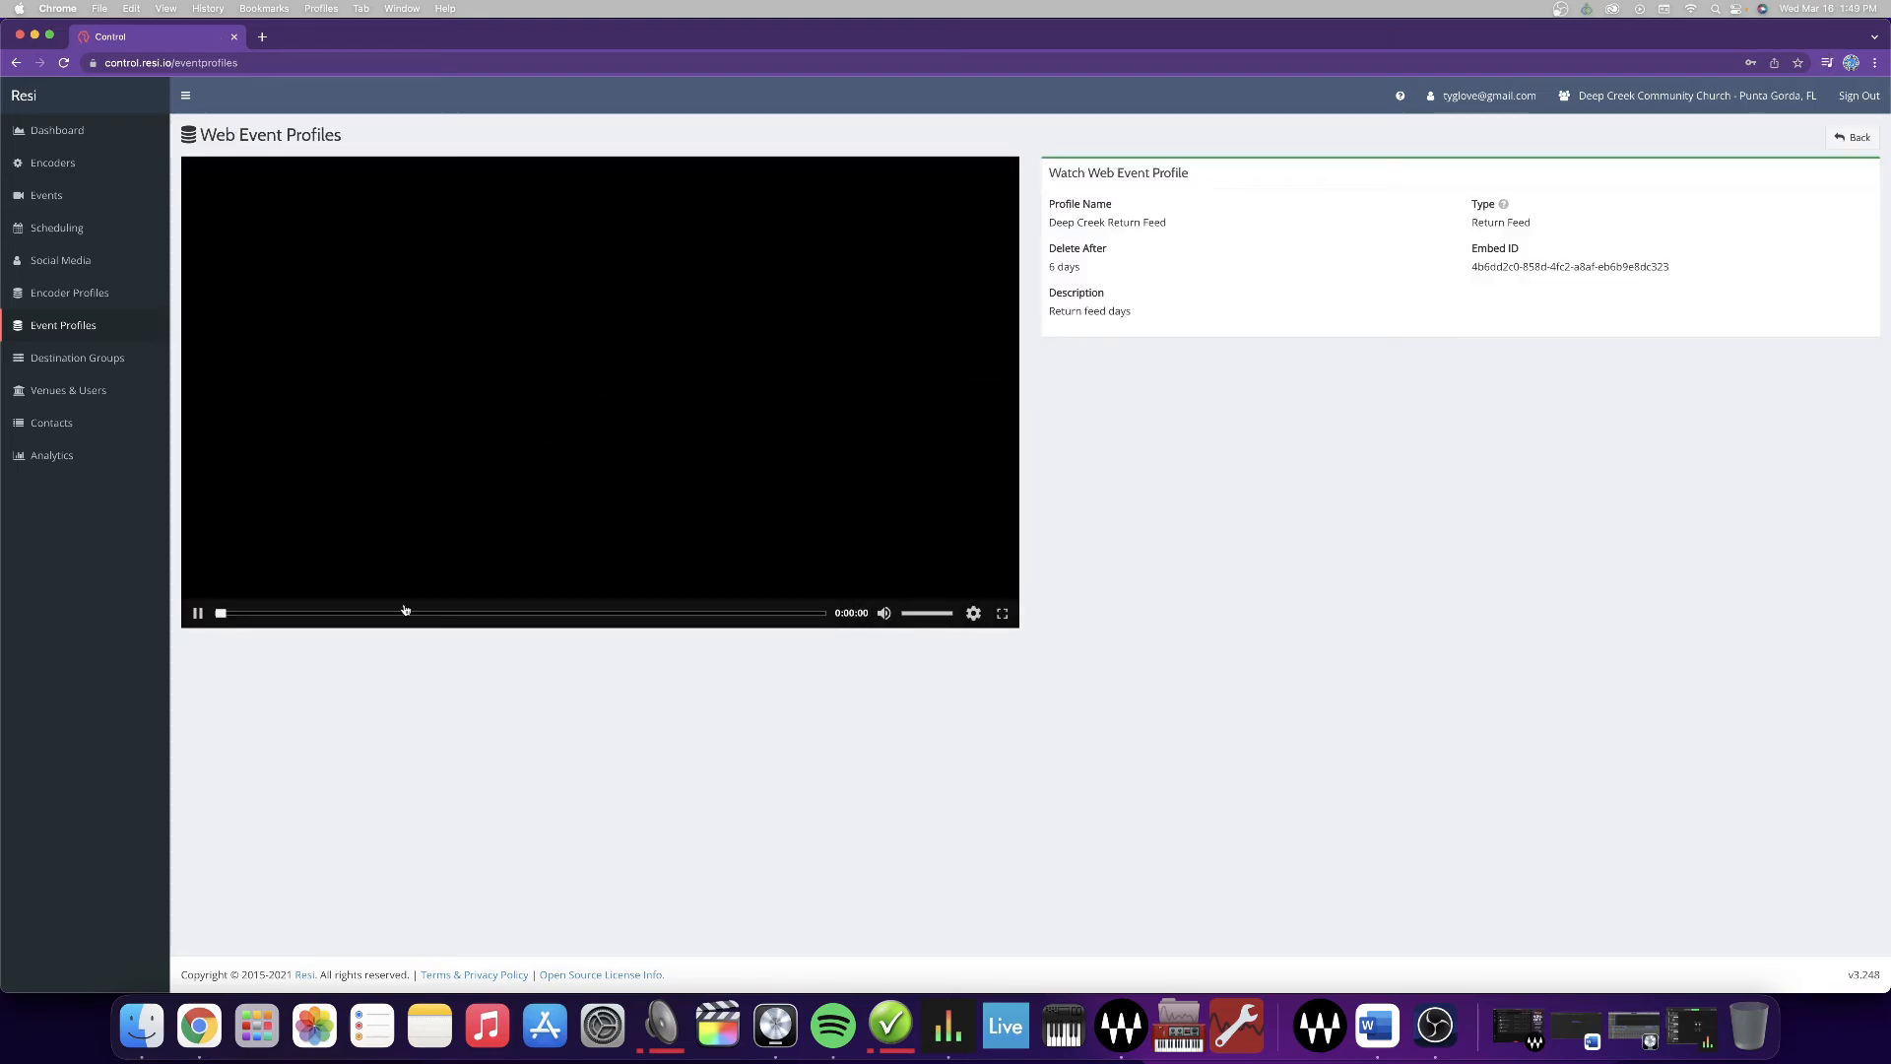
left_click(399, 612)
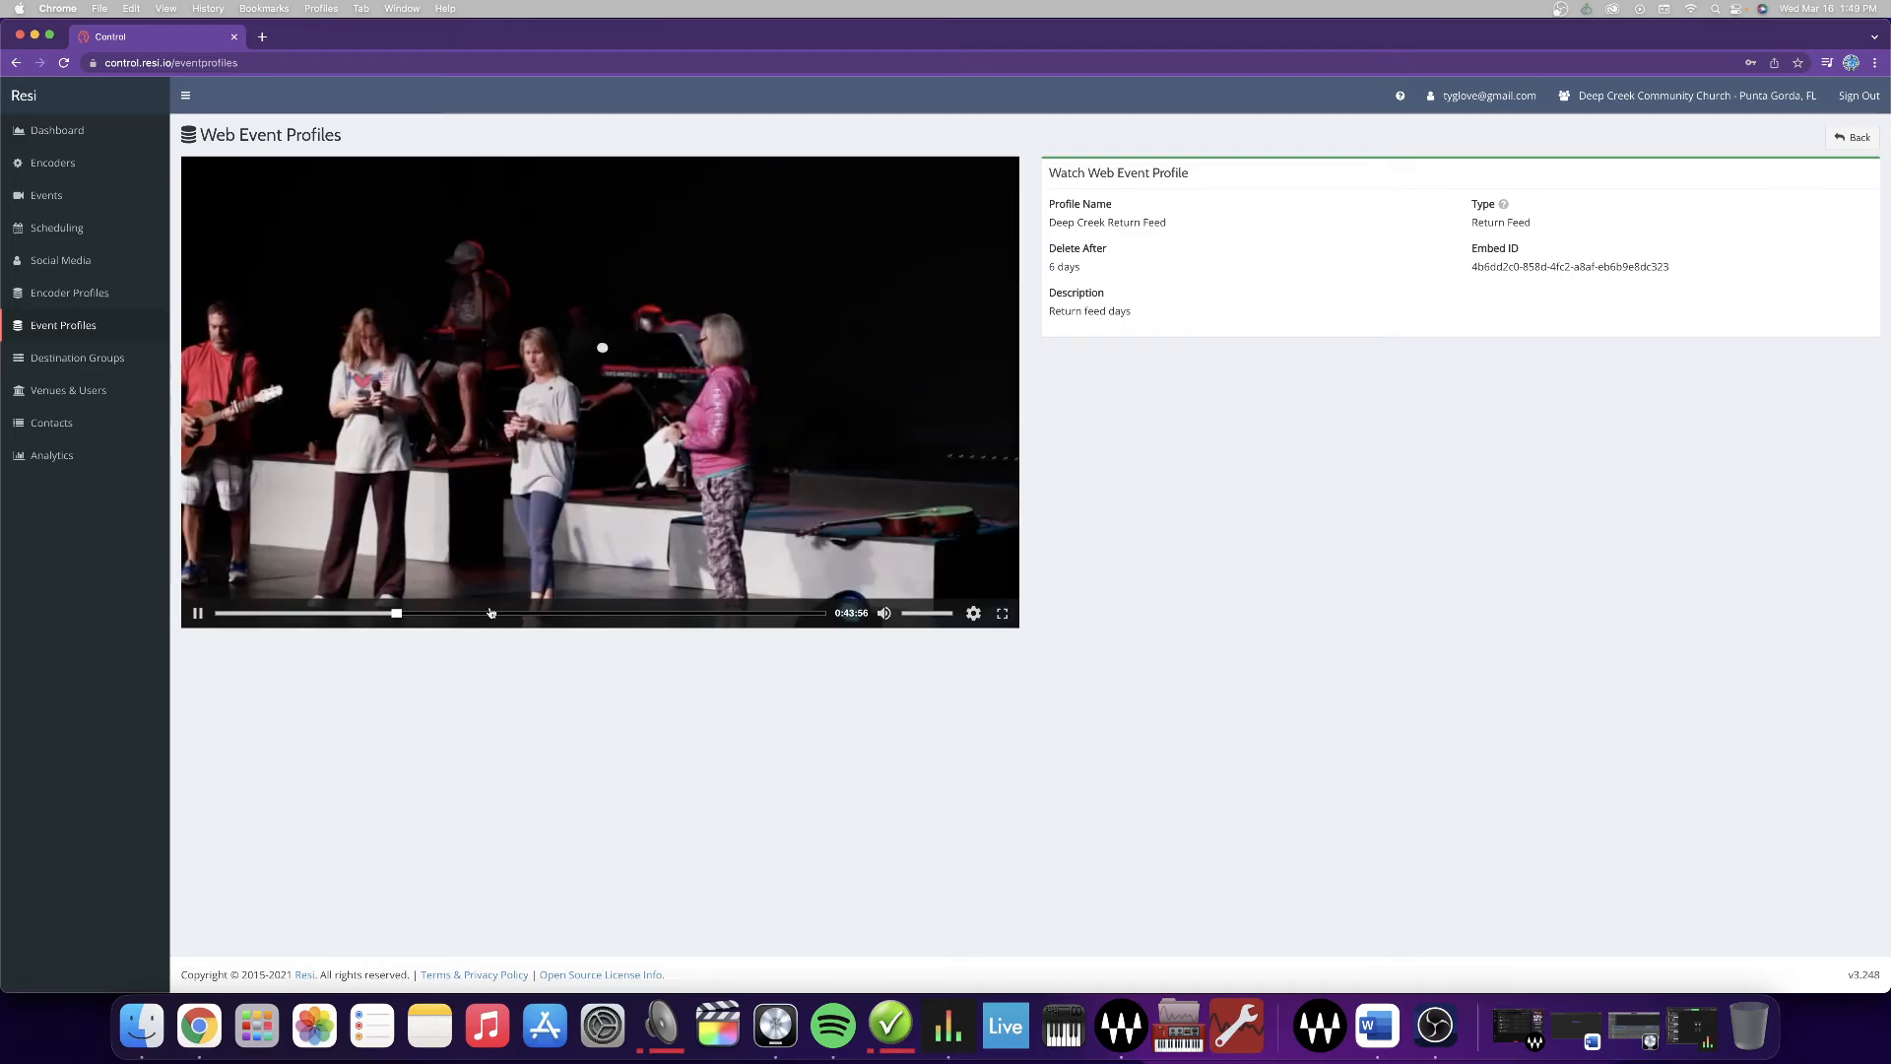
left_click(541, 613)
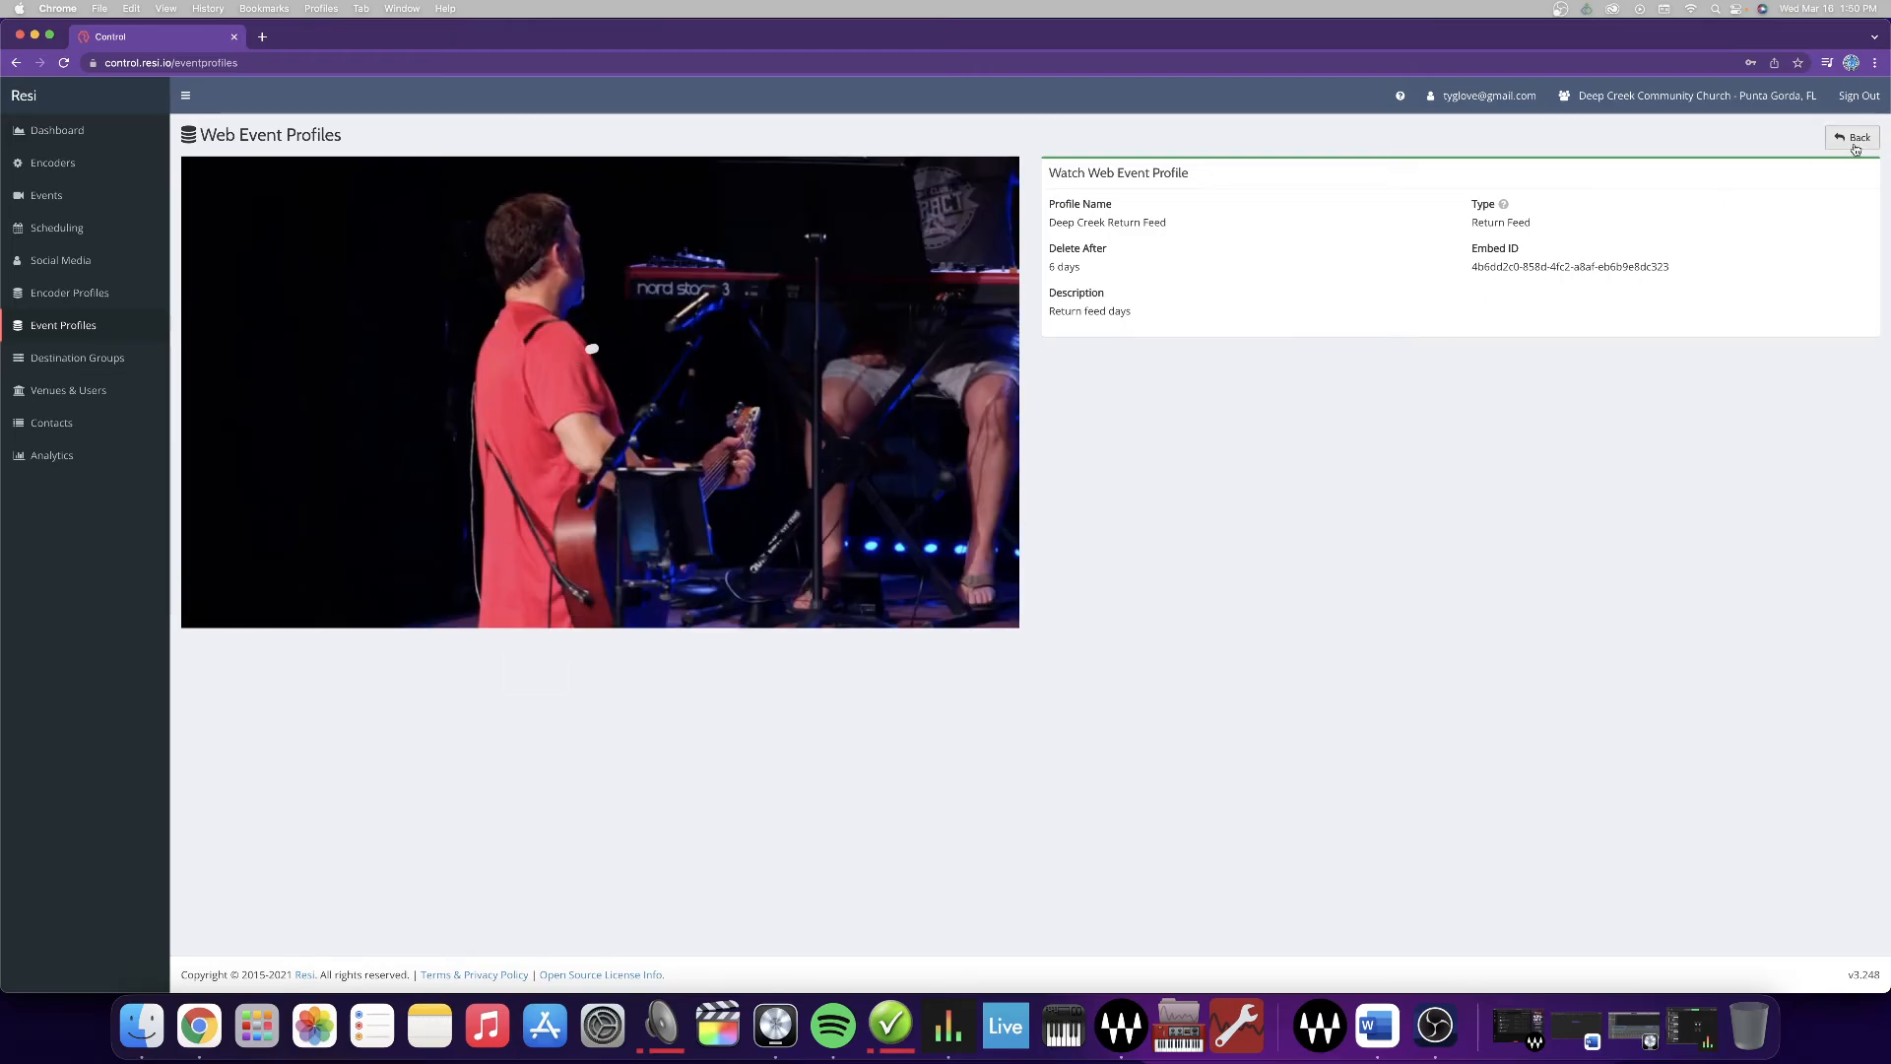
left_click(1851, 139)
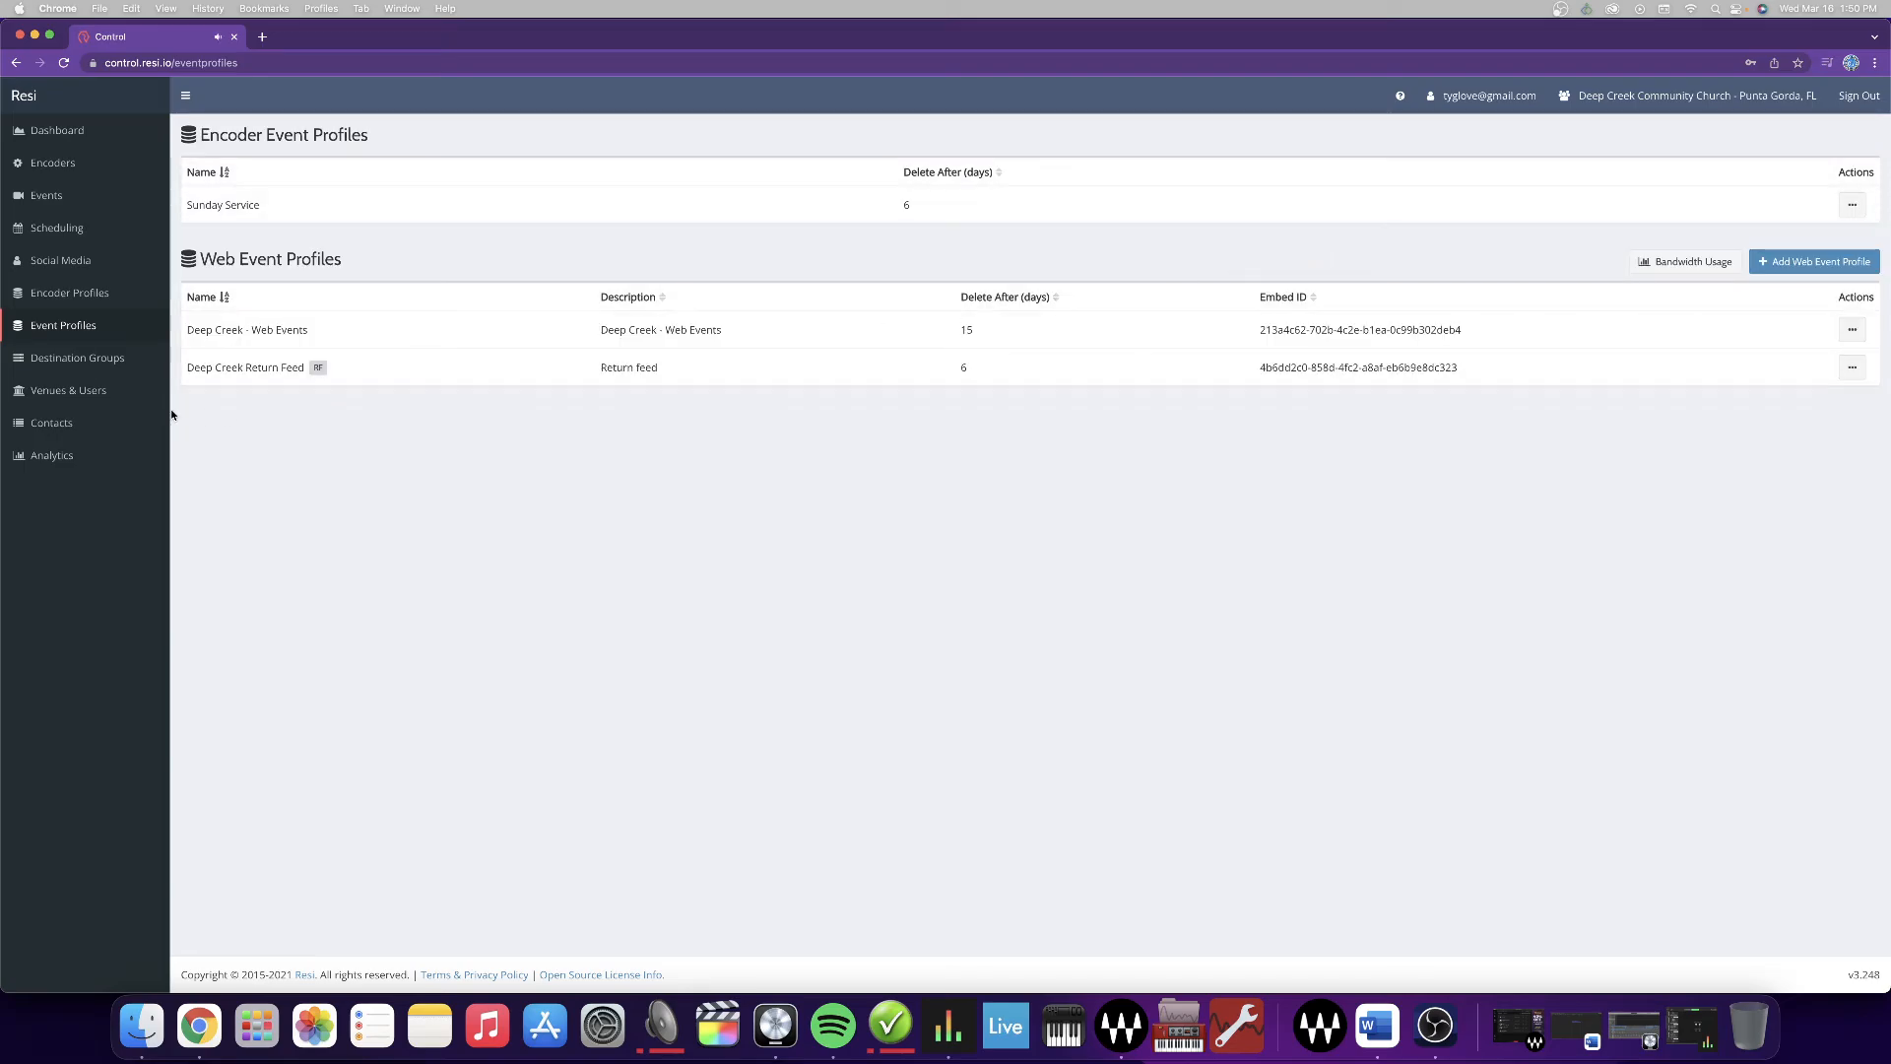
- Look through the Destination Groups, Venues & Users and Contacts pages in turn
left_click(83, 359)
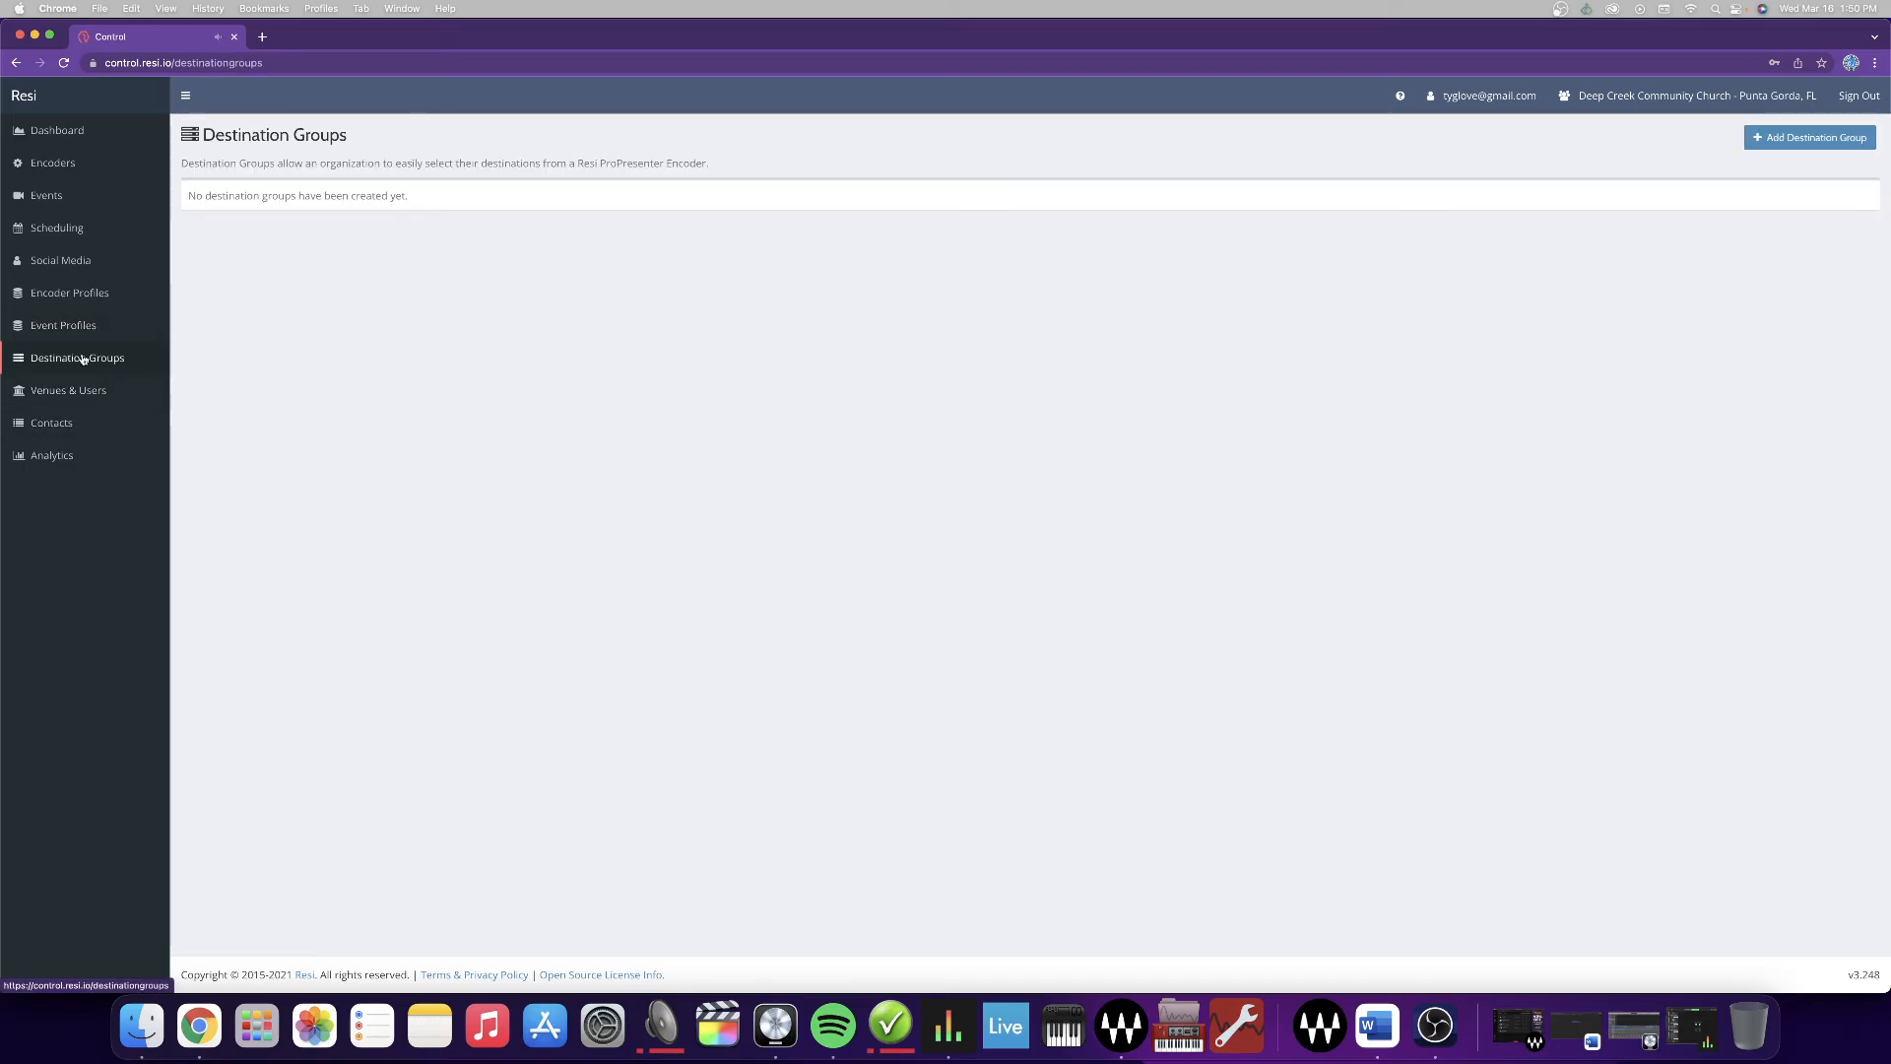
left_click(121, 401)
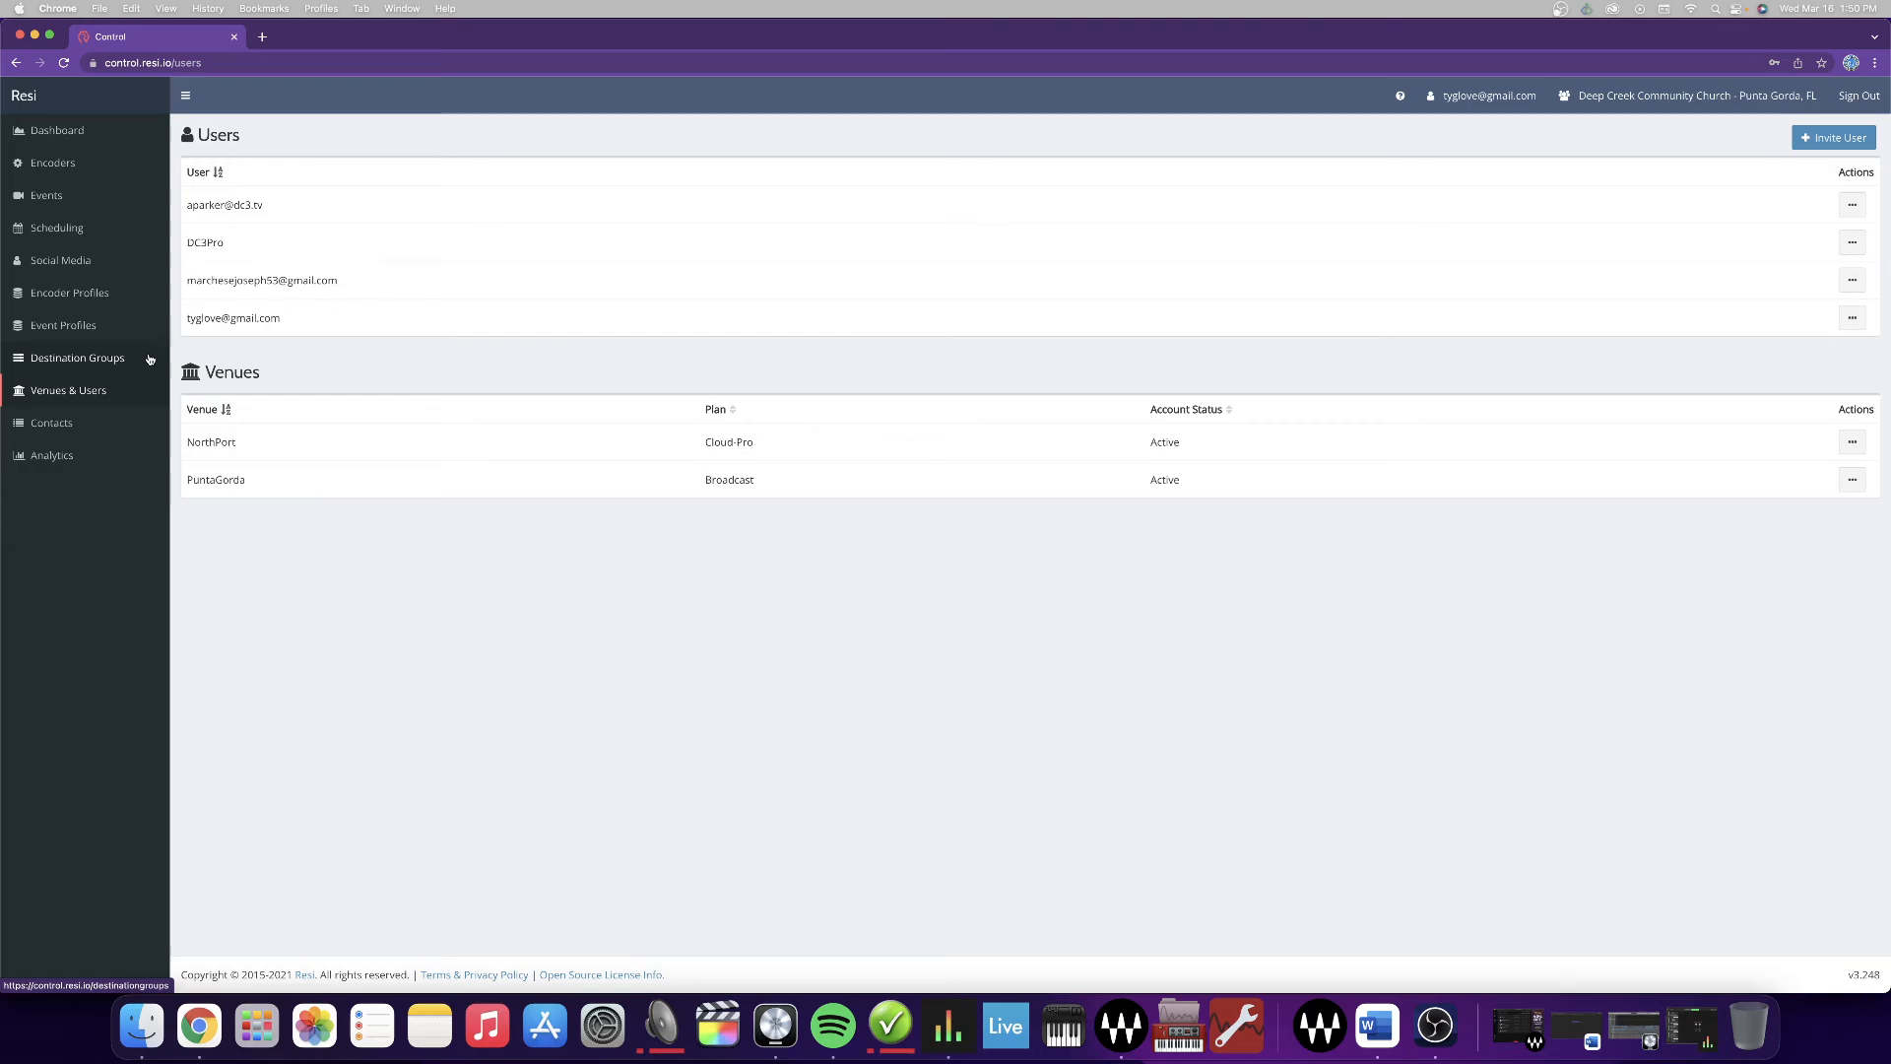
left_click(100, 424)
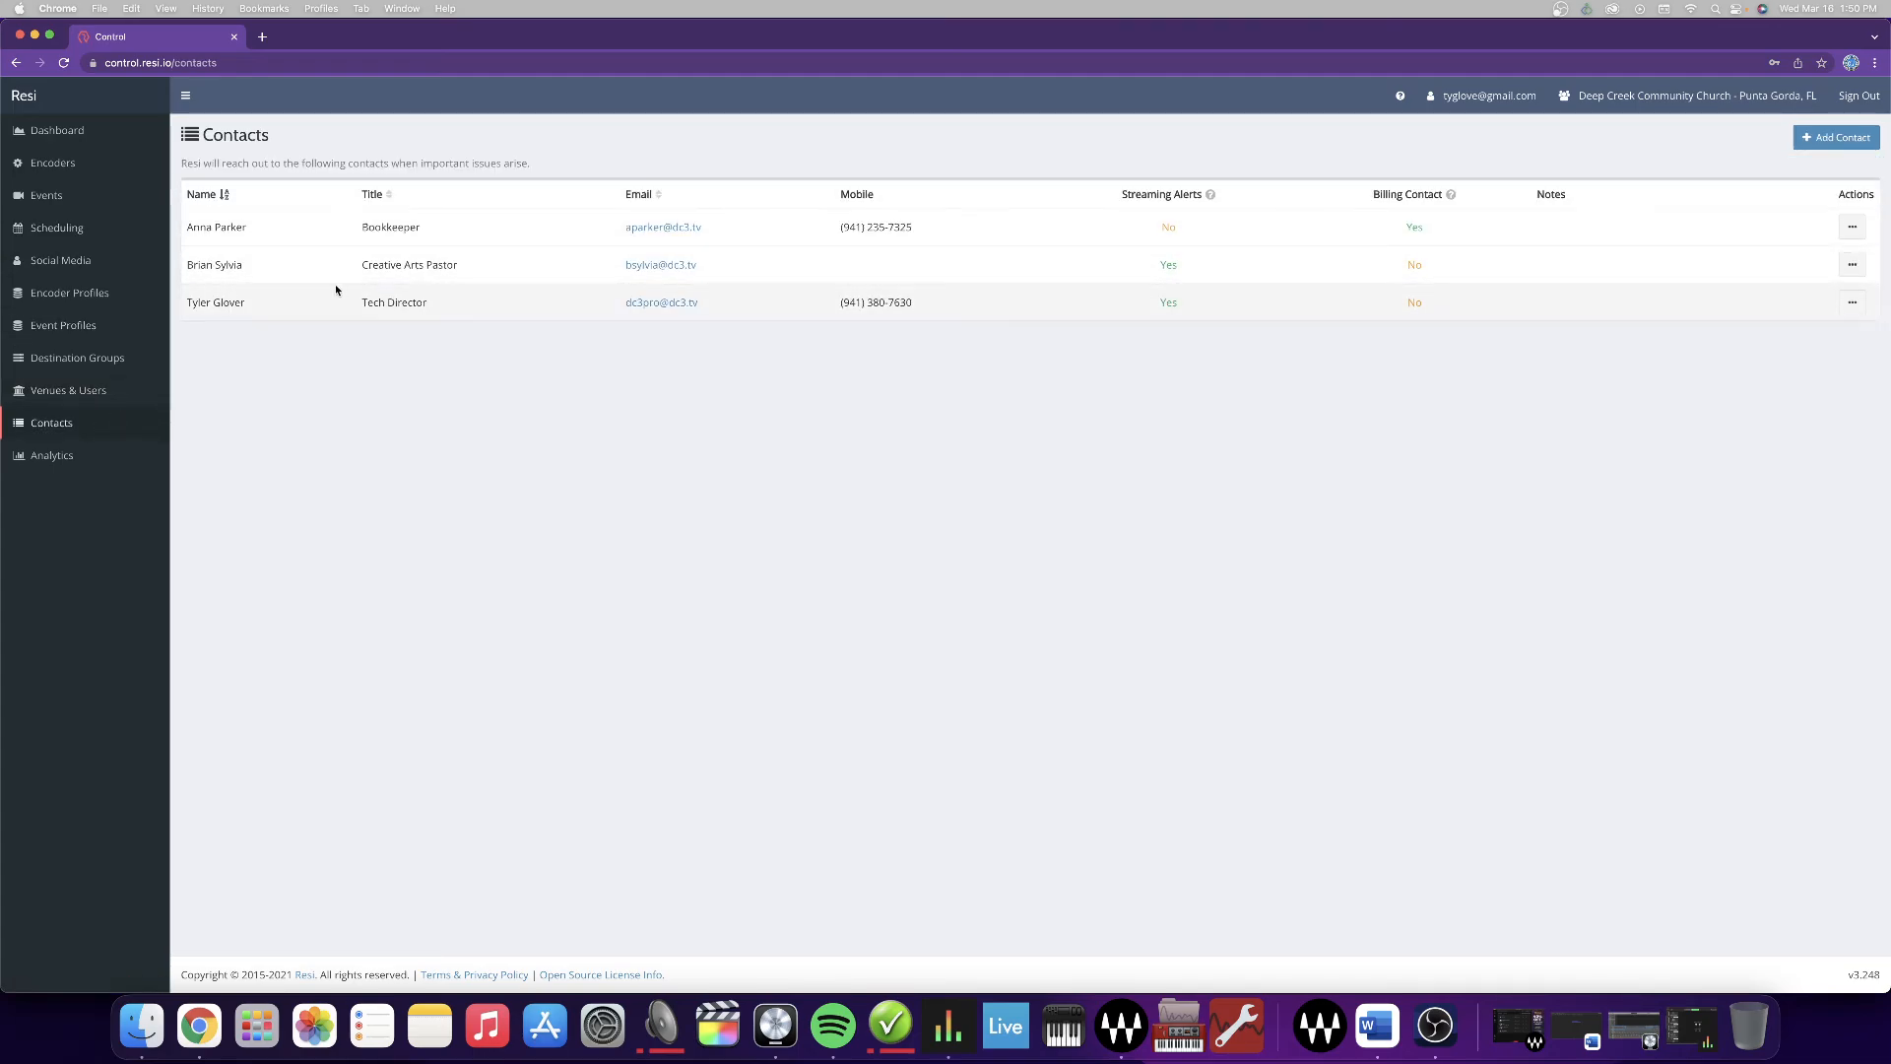
- Open the event analytics, check the available date ranges, and switch the last 7 days' chart from viewers to average watch time
left_click(85, 452)
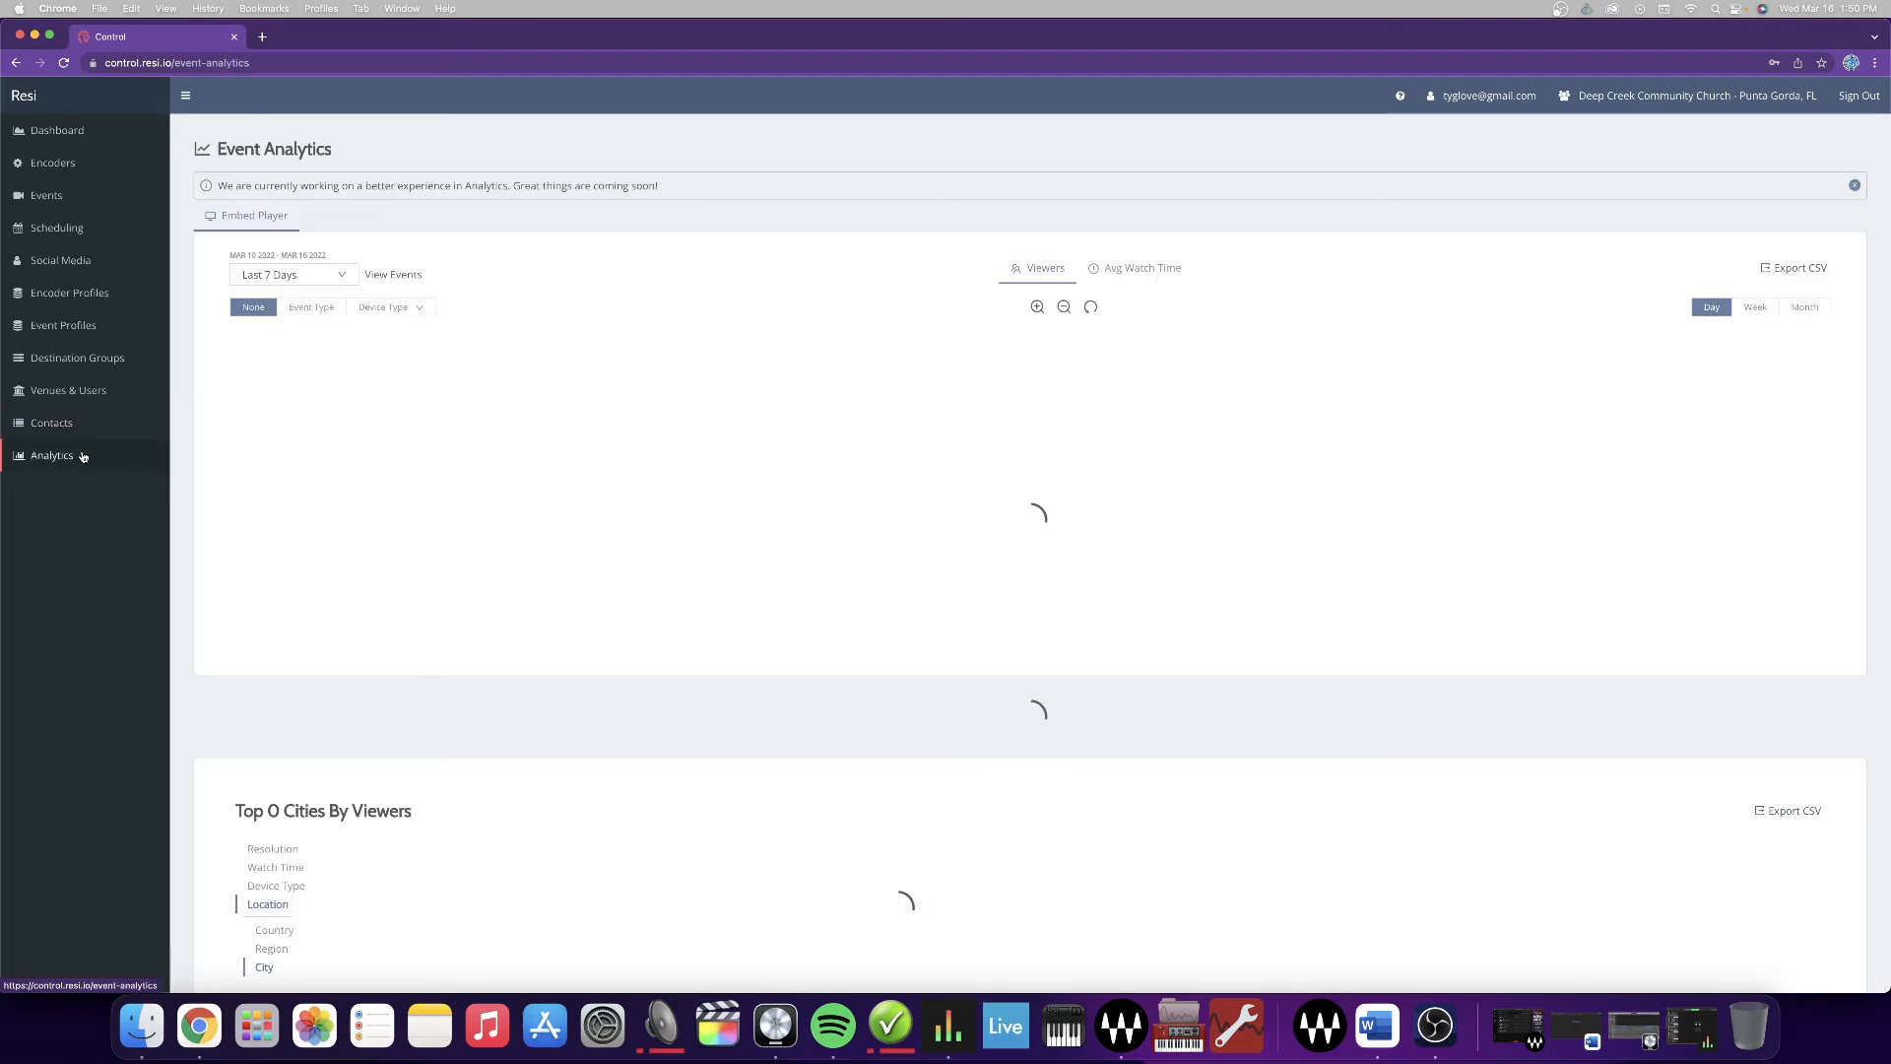
scroll(874, 317, "down", 5)
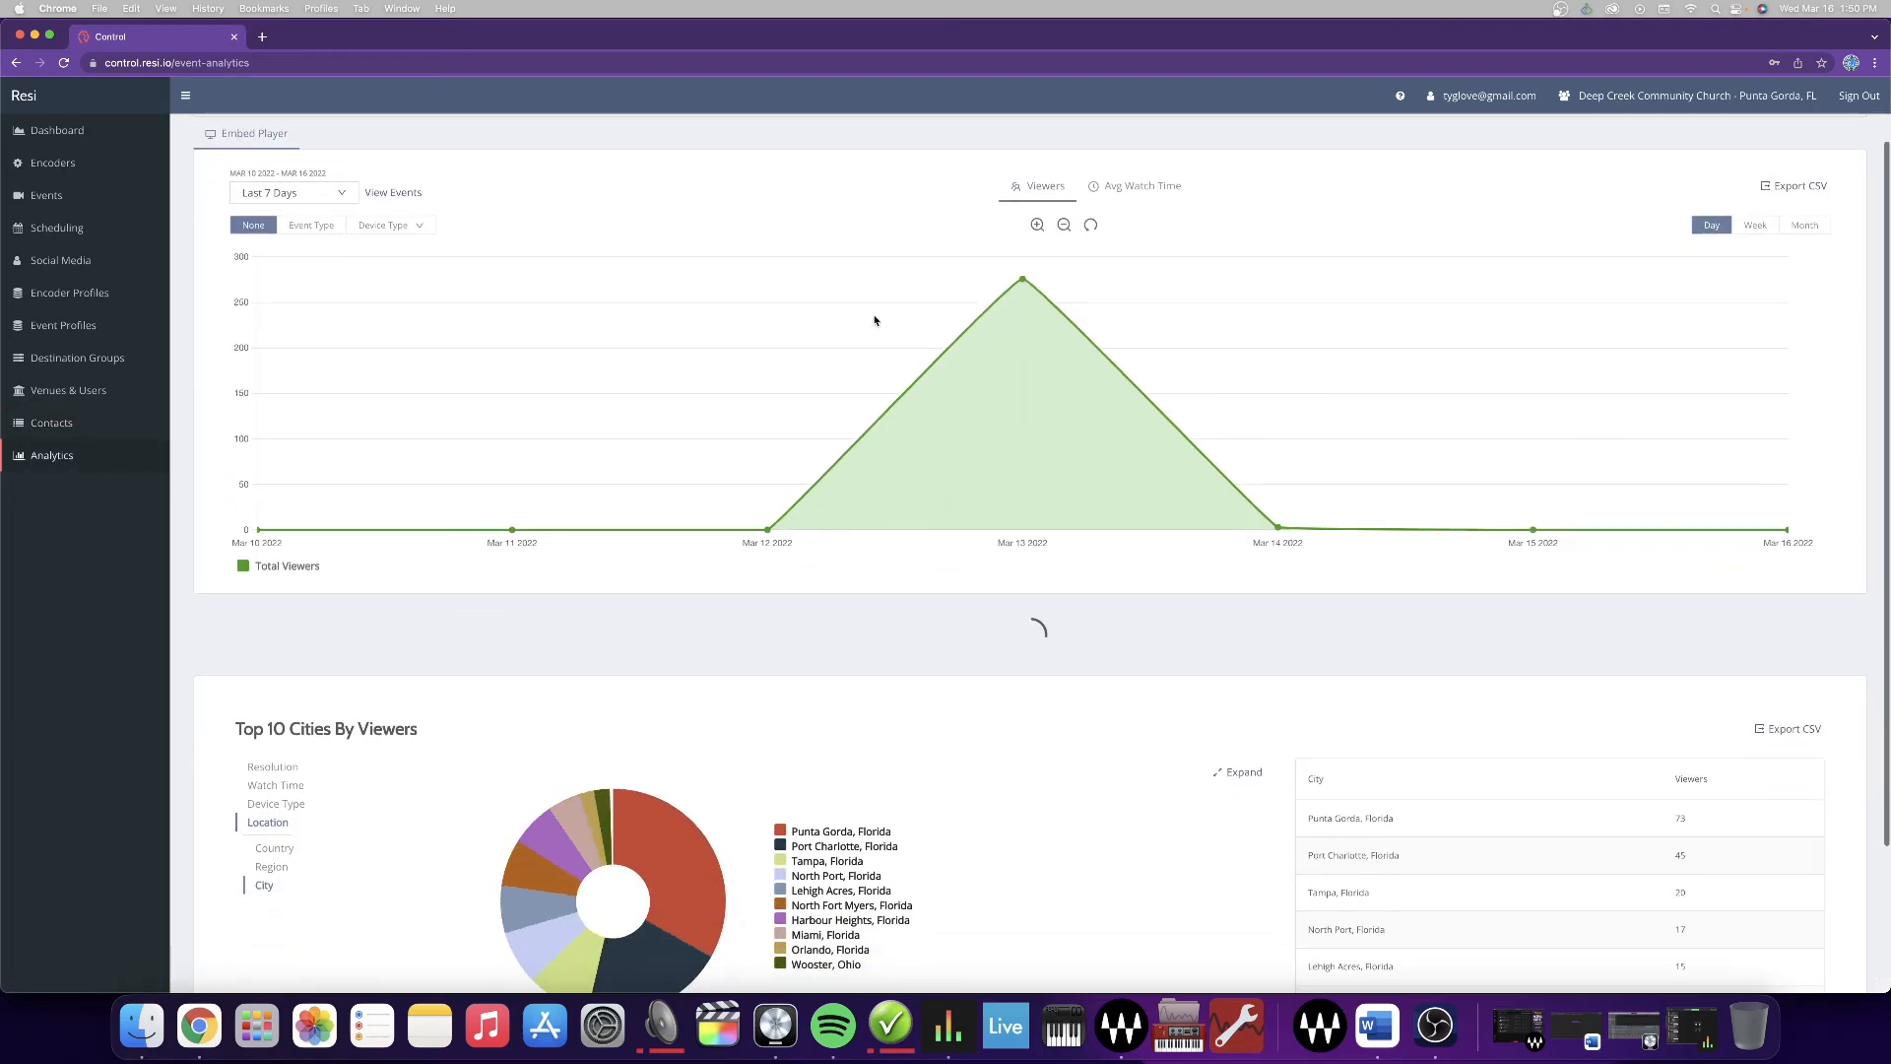
scroll(875, 319, "up", 2)
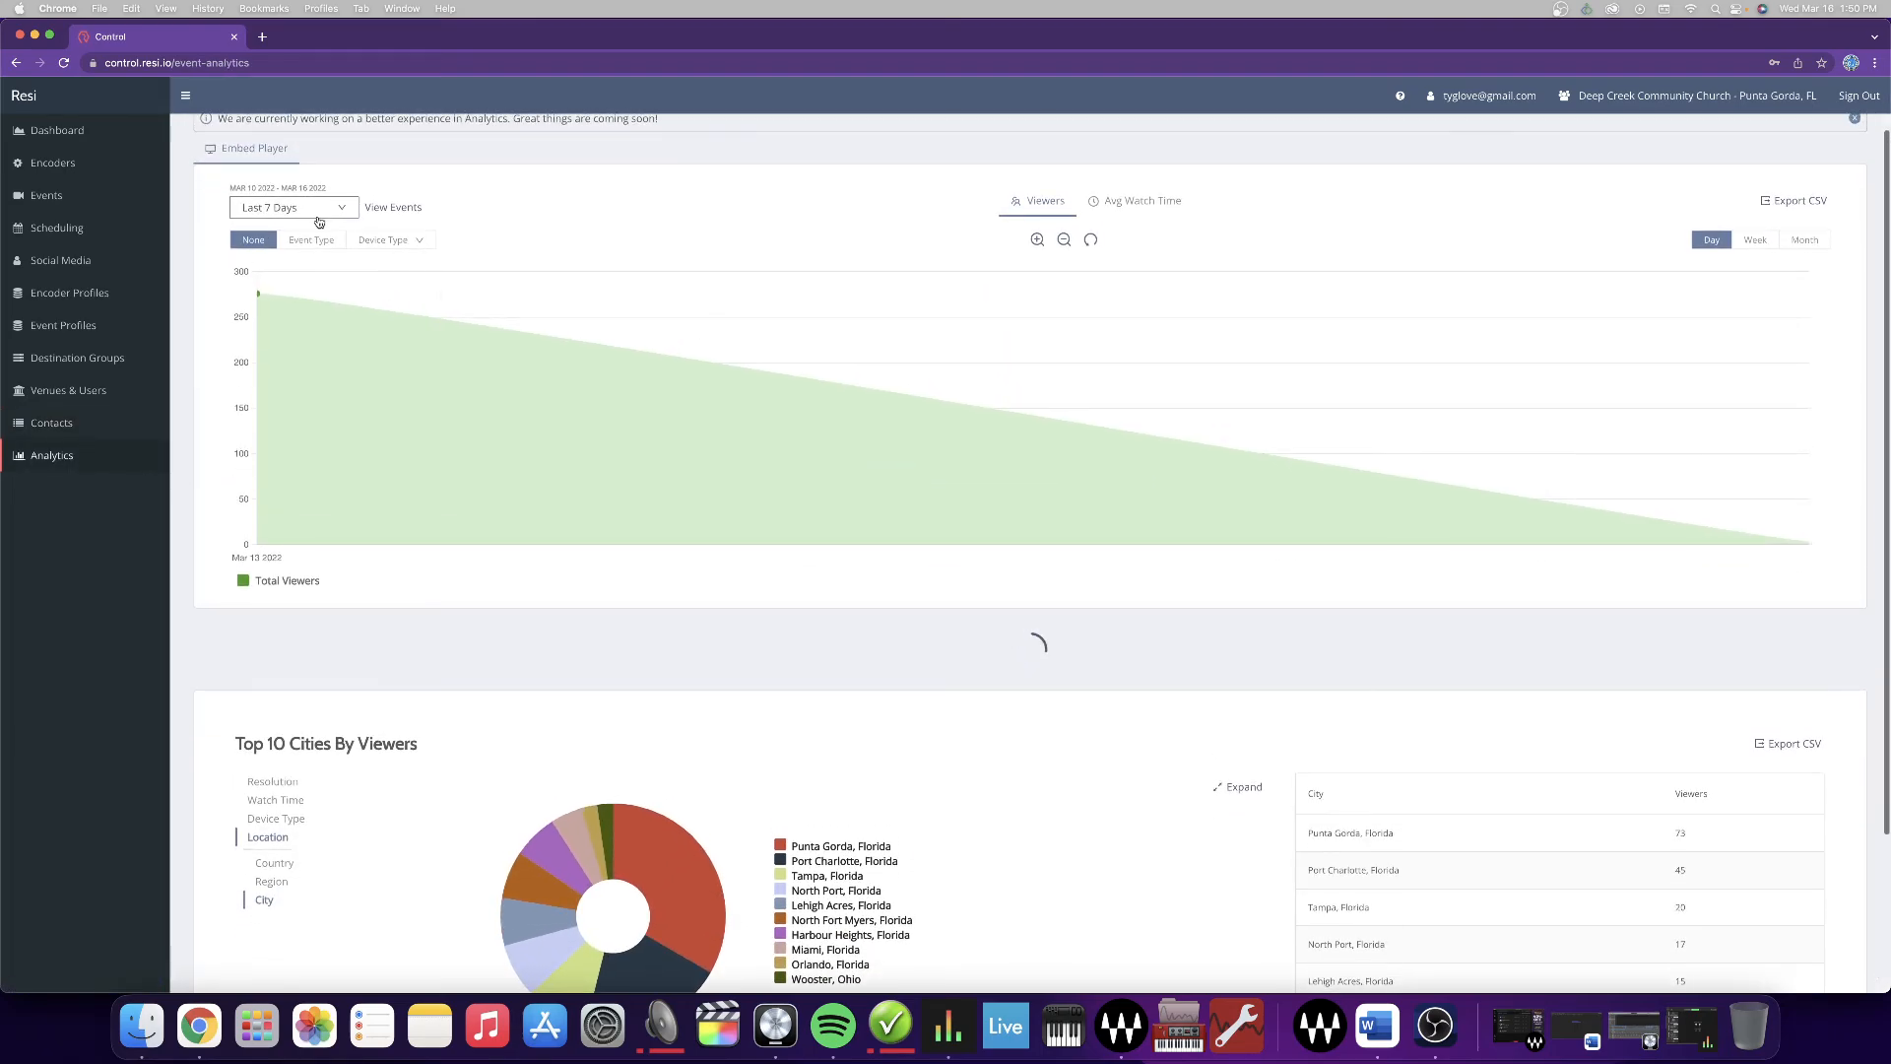
left_click(306, 209)
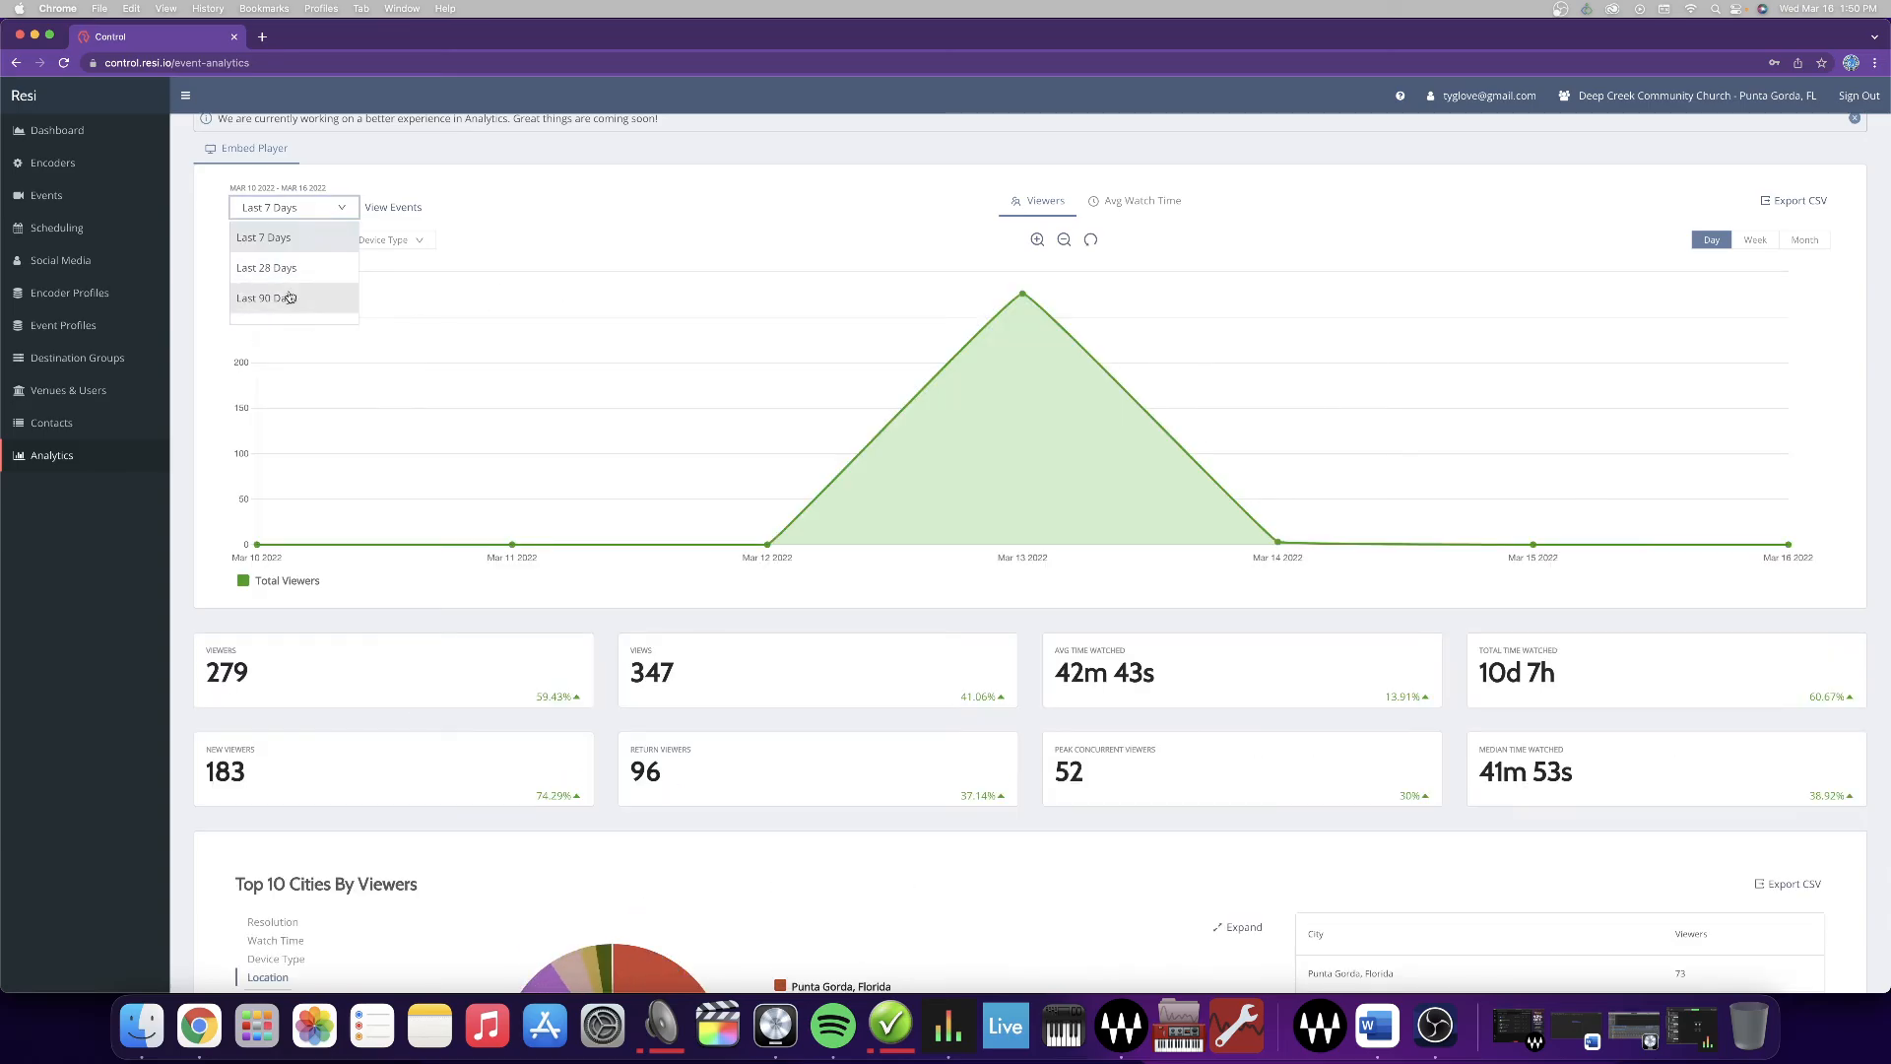
left_click(573, 298)
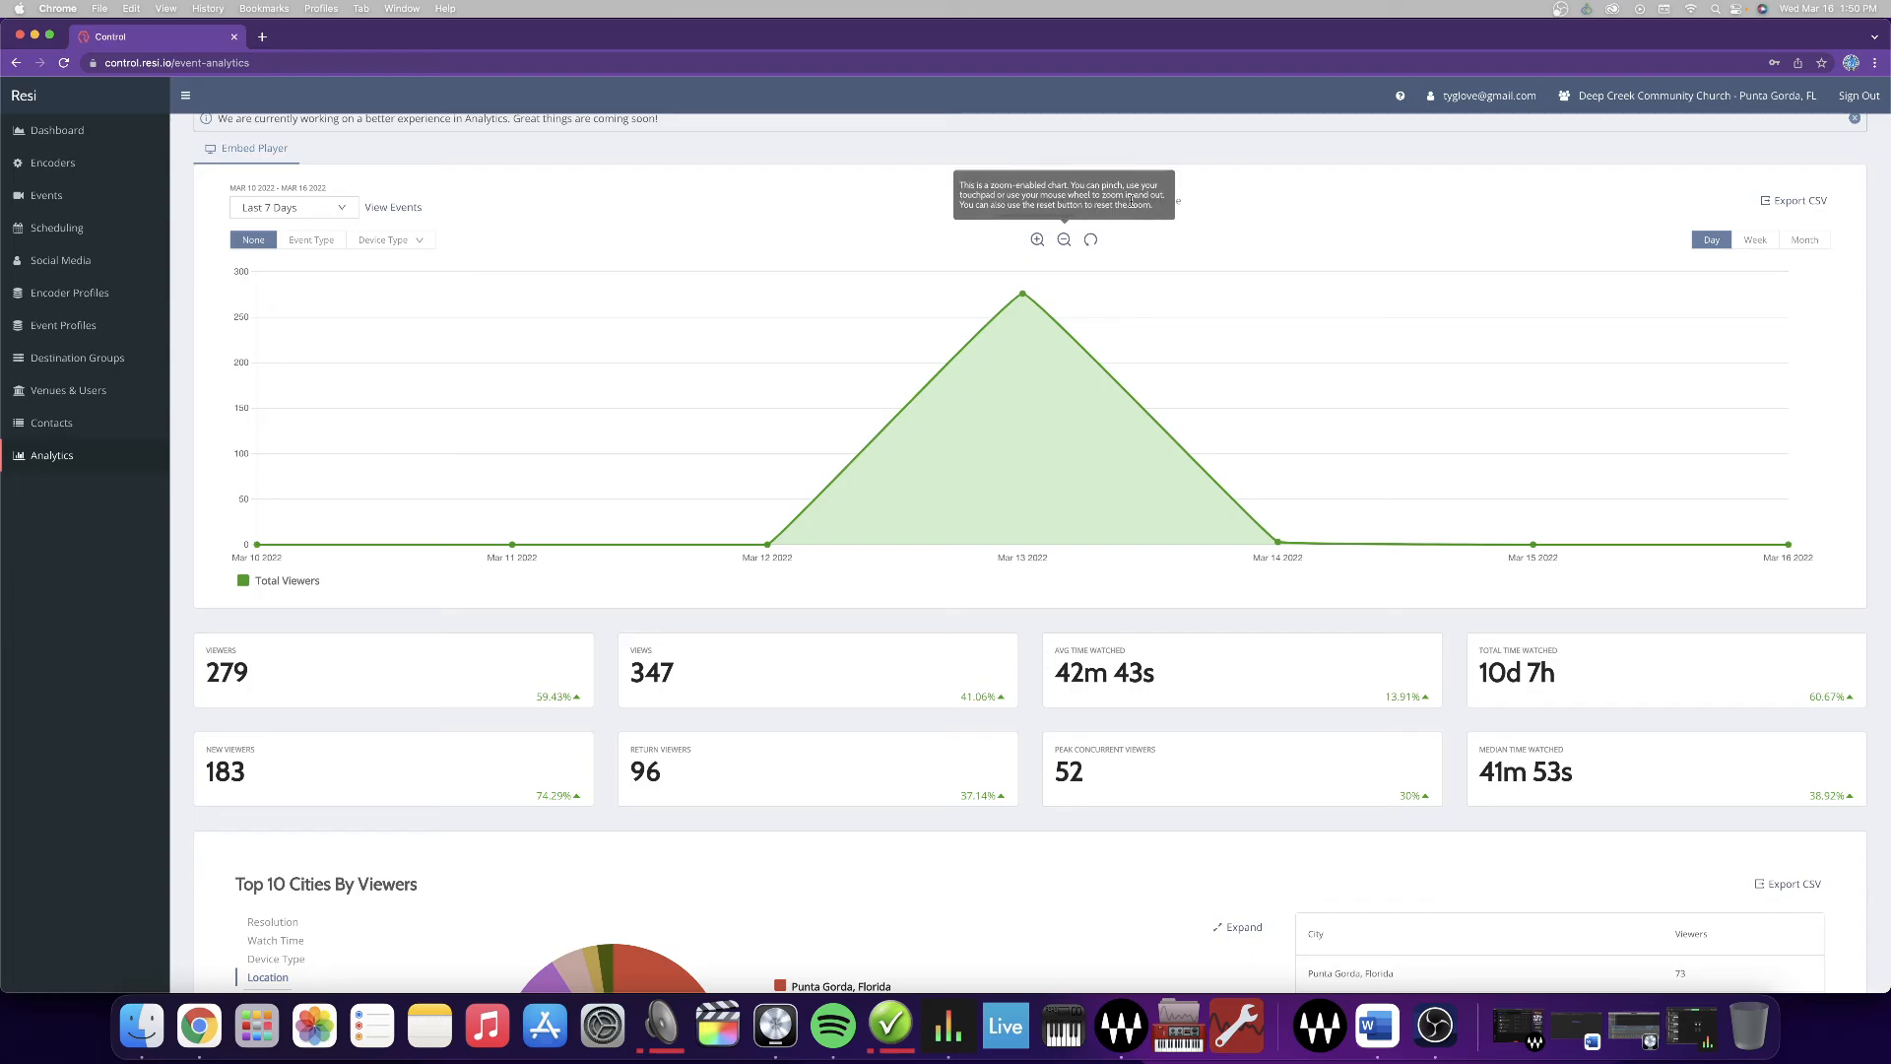
left_click(1165, 203)
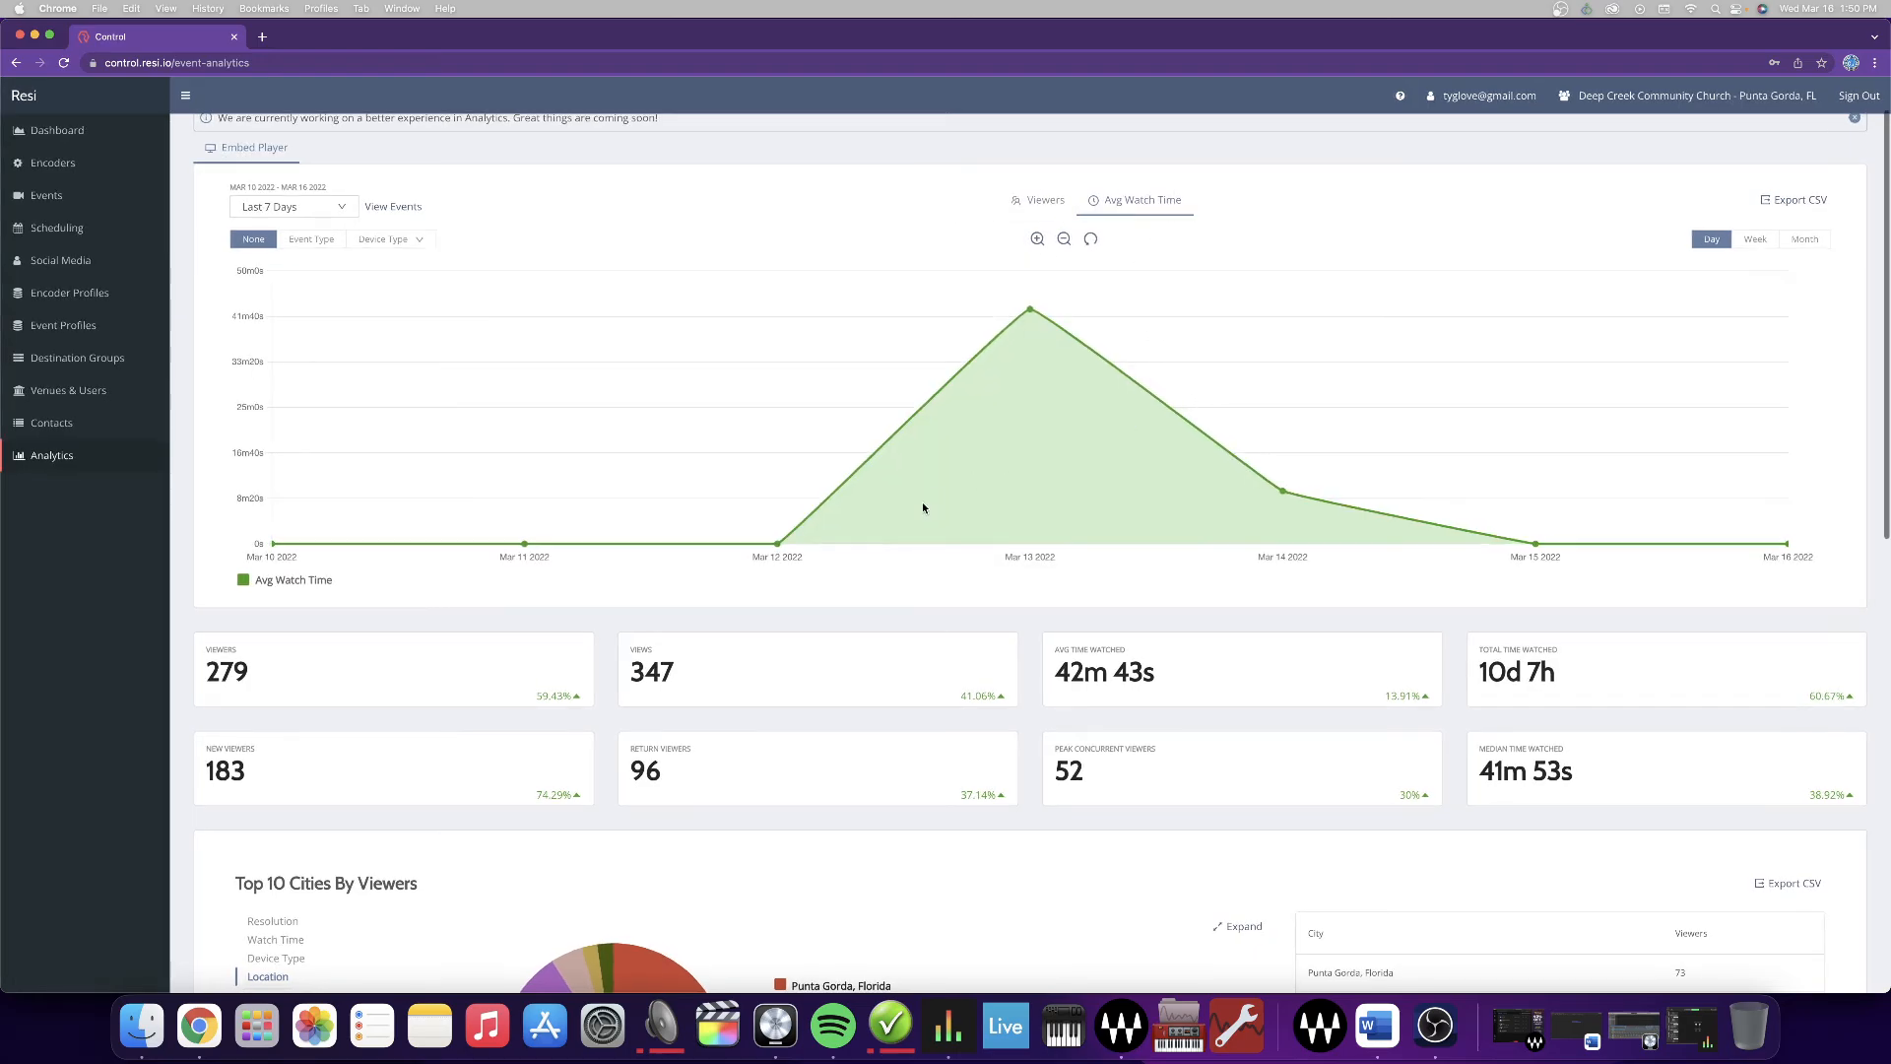
- Examine the viewer statistics and the full table of the top 10 cities by viewers
scroll(922, 503, "down", 3)
scroll(873, 580, "down", 5)
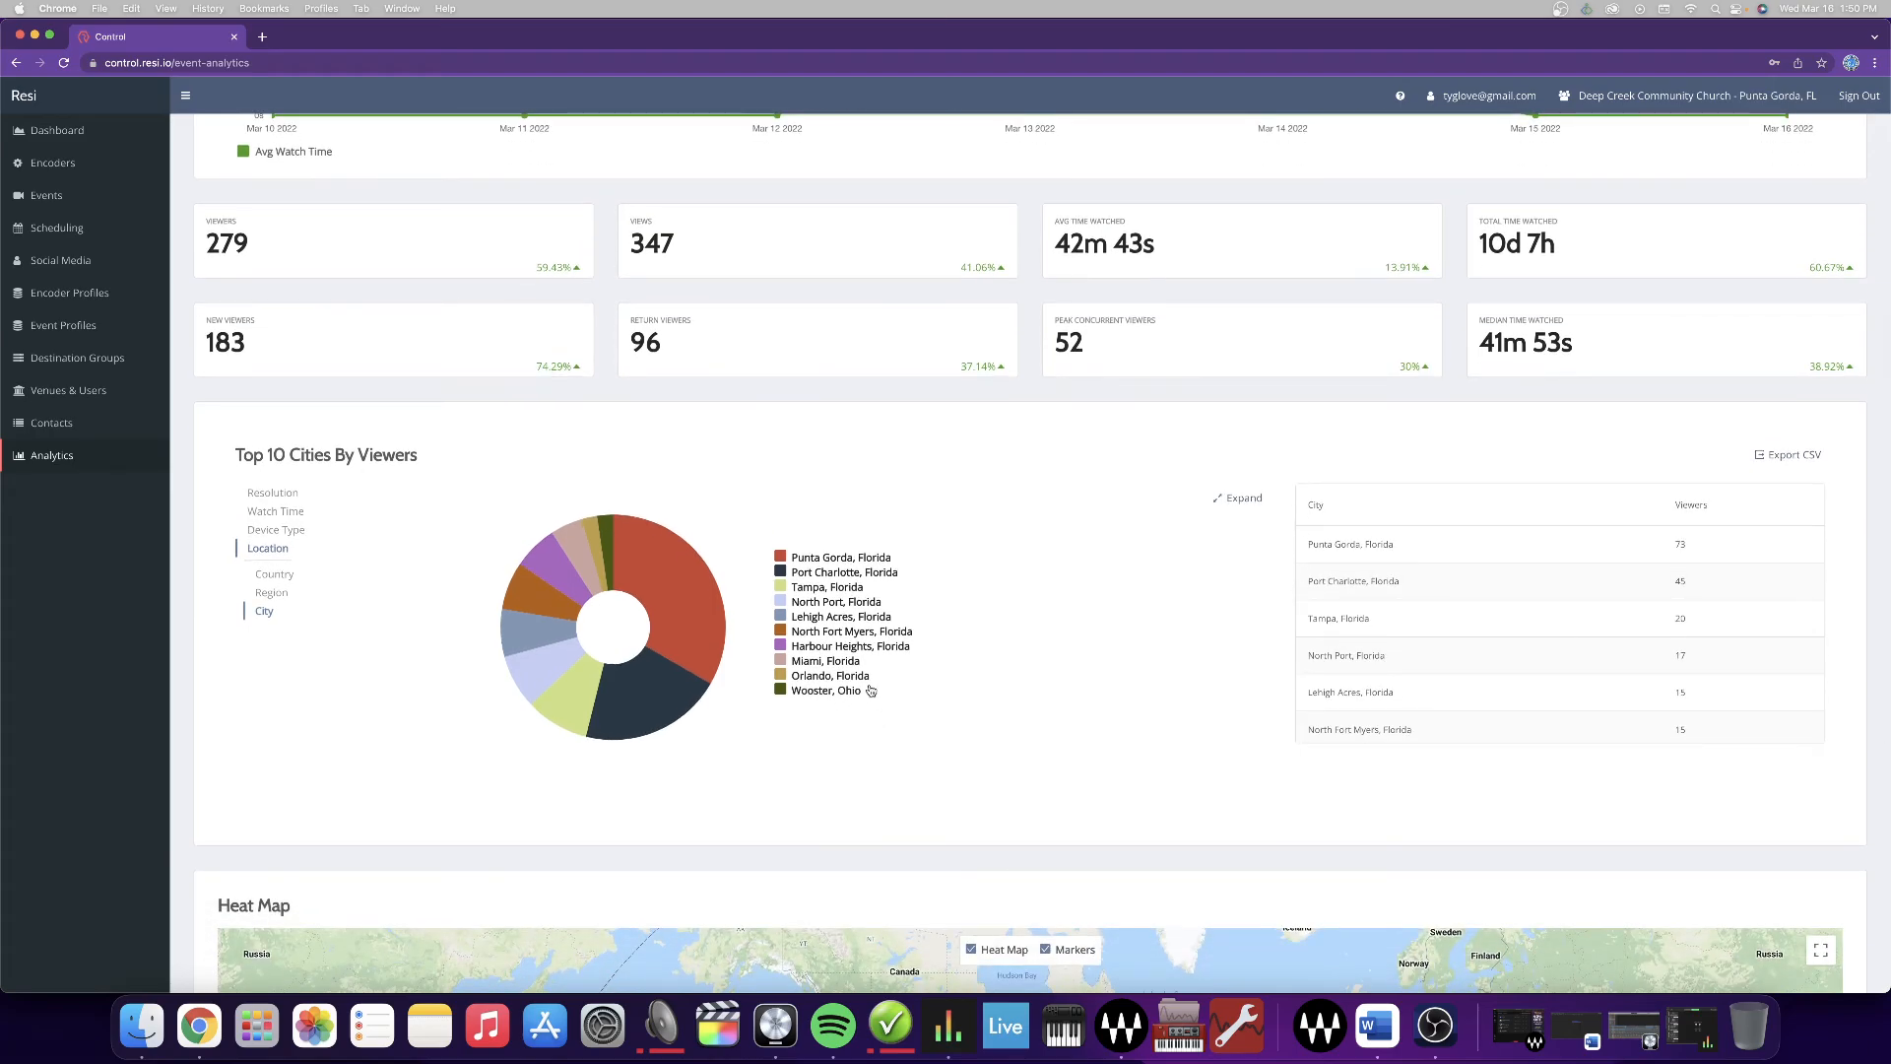
scroll(1545, 464, "down", 4)
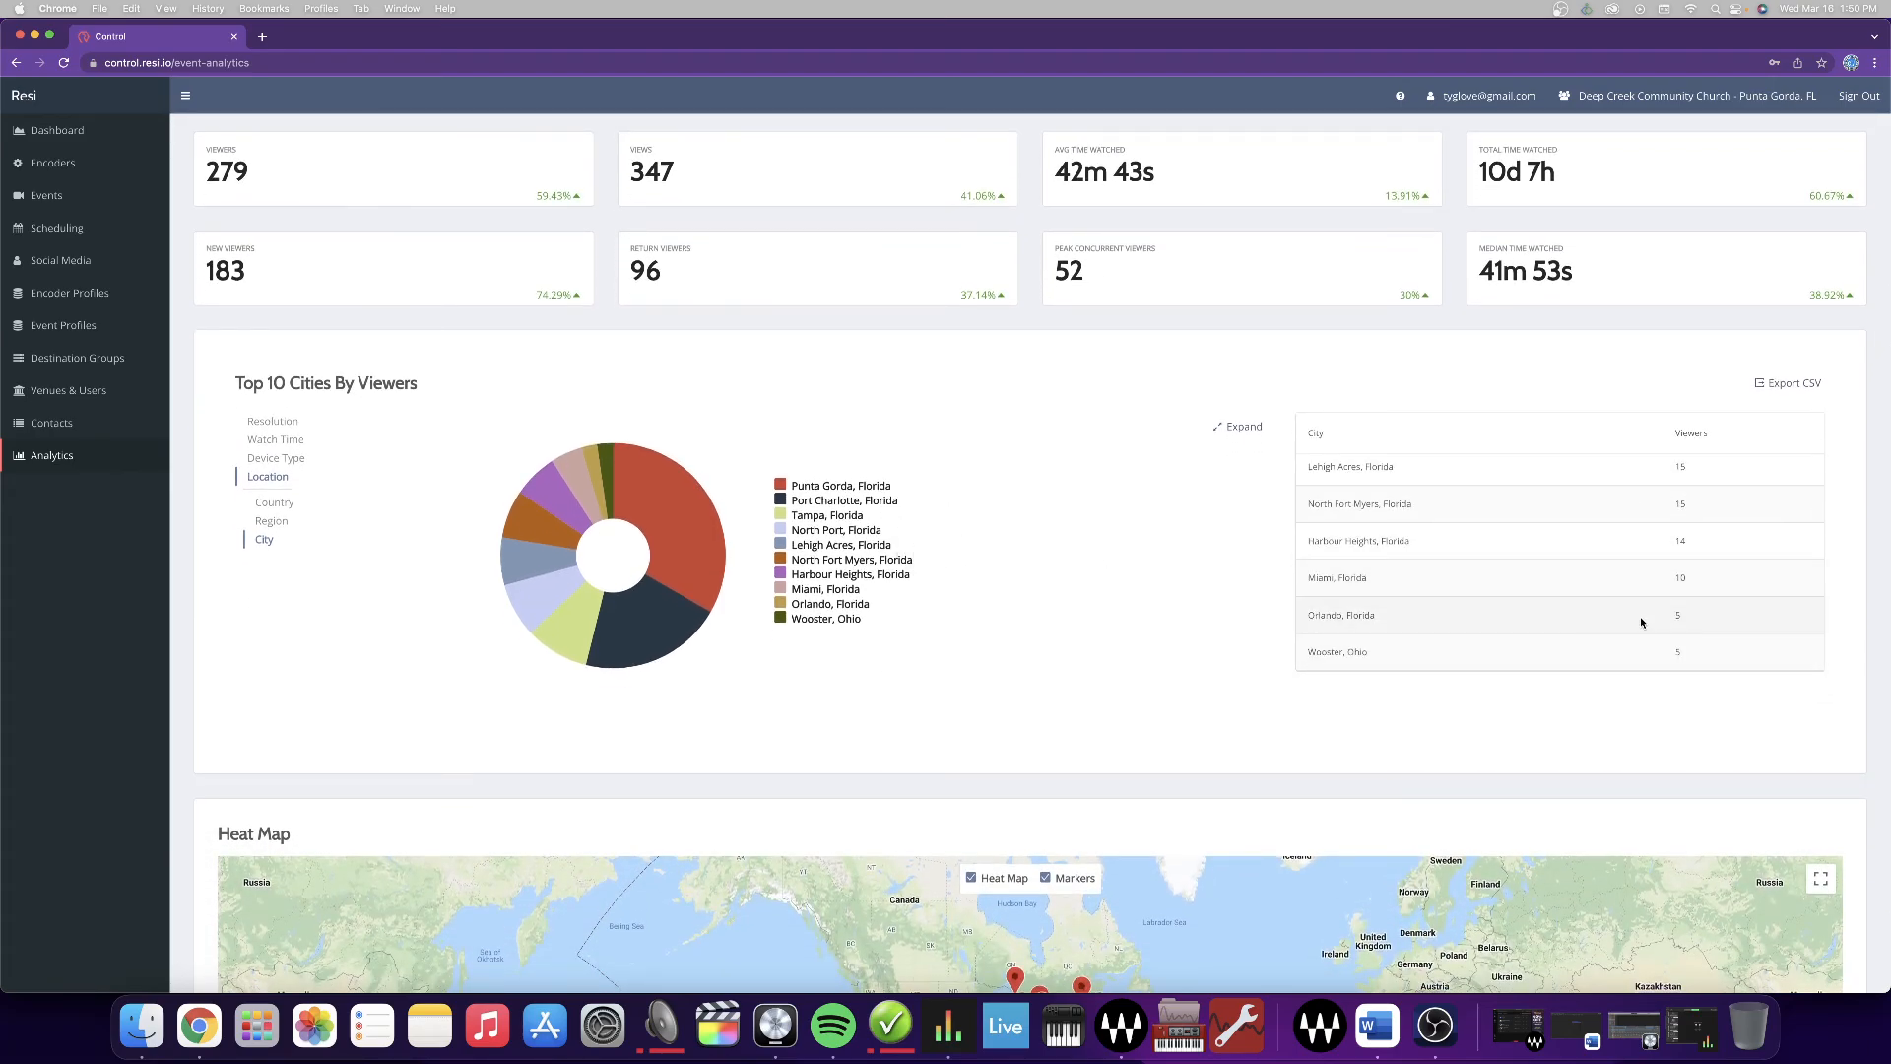
scroll(1626, 616, "up", 4)
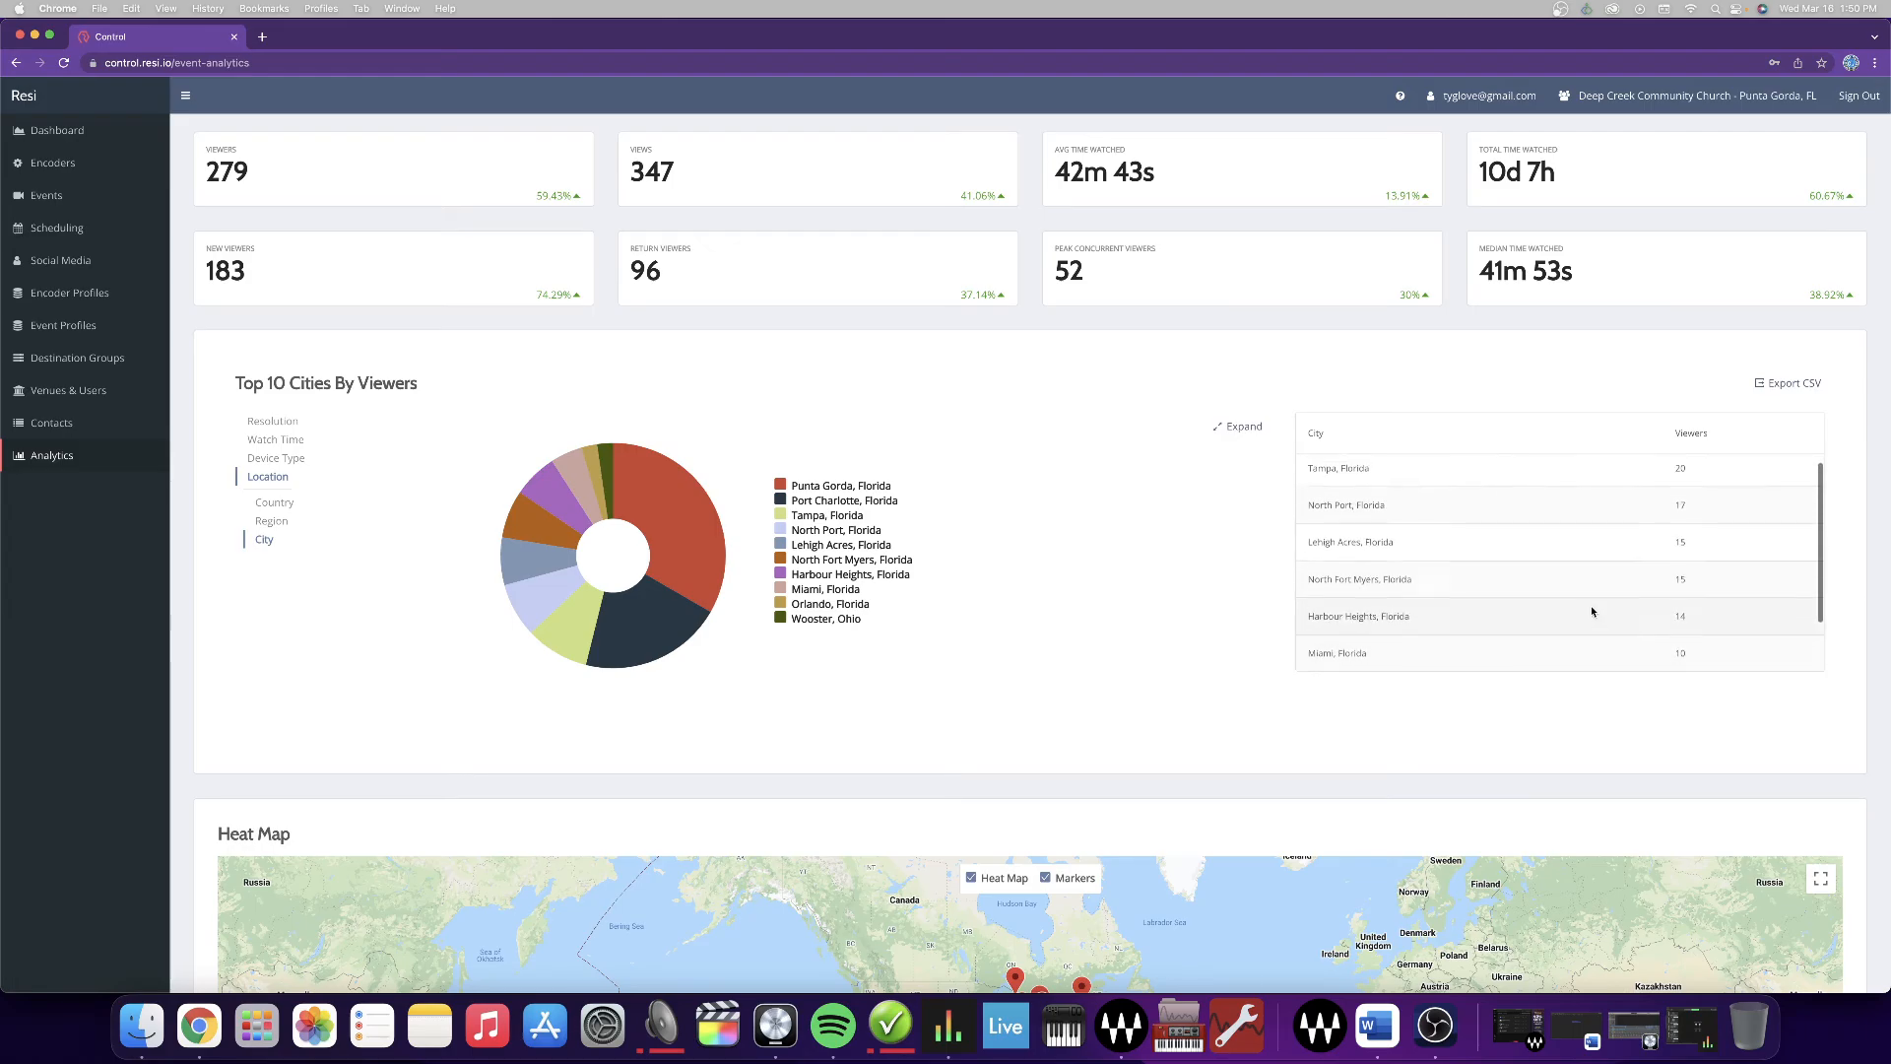
scroll(1591, 612, "up", 3)
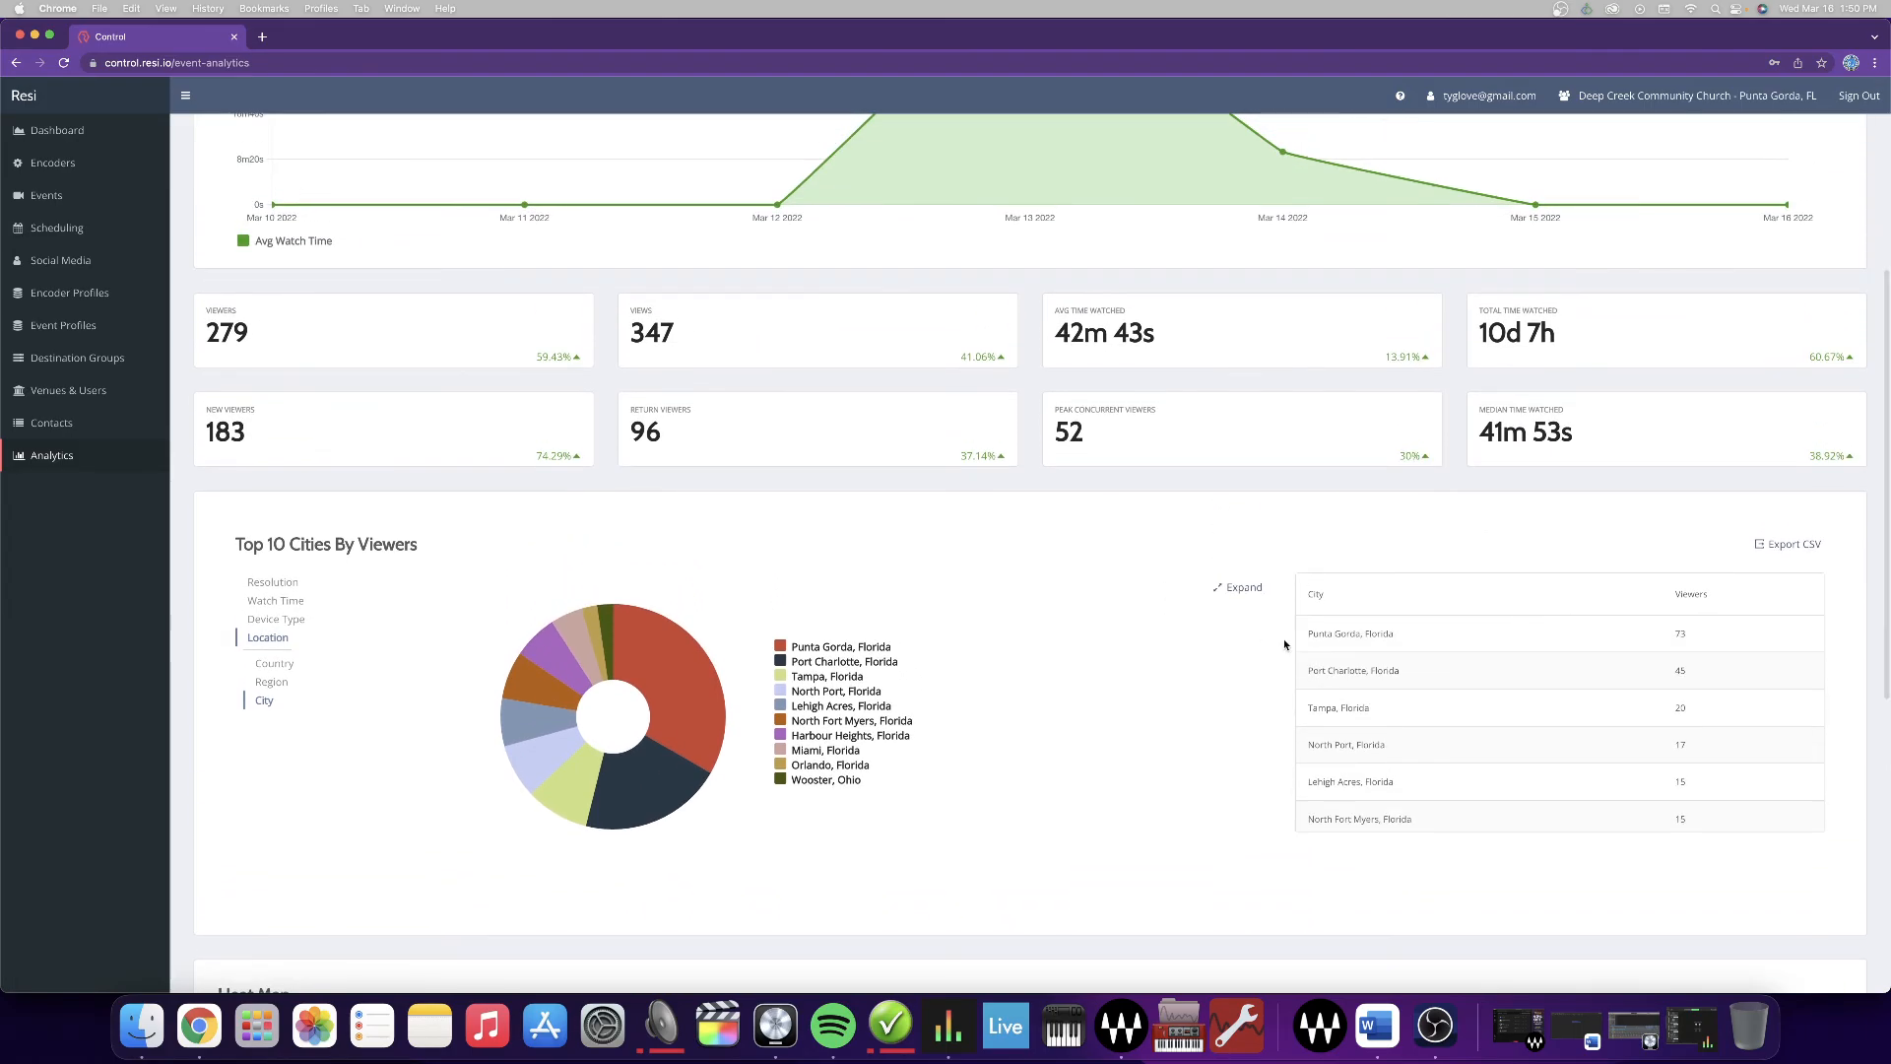
- Examine the viewer heat map, and look over the top 10 cities breakdown, viewer statistics and watch time chart again
scroll(1007, 684, "down", 5)
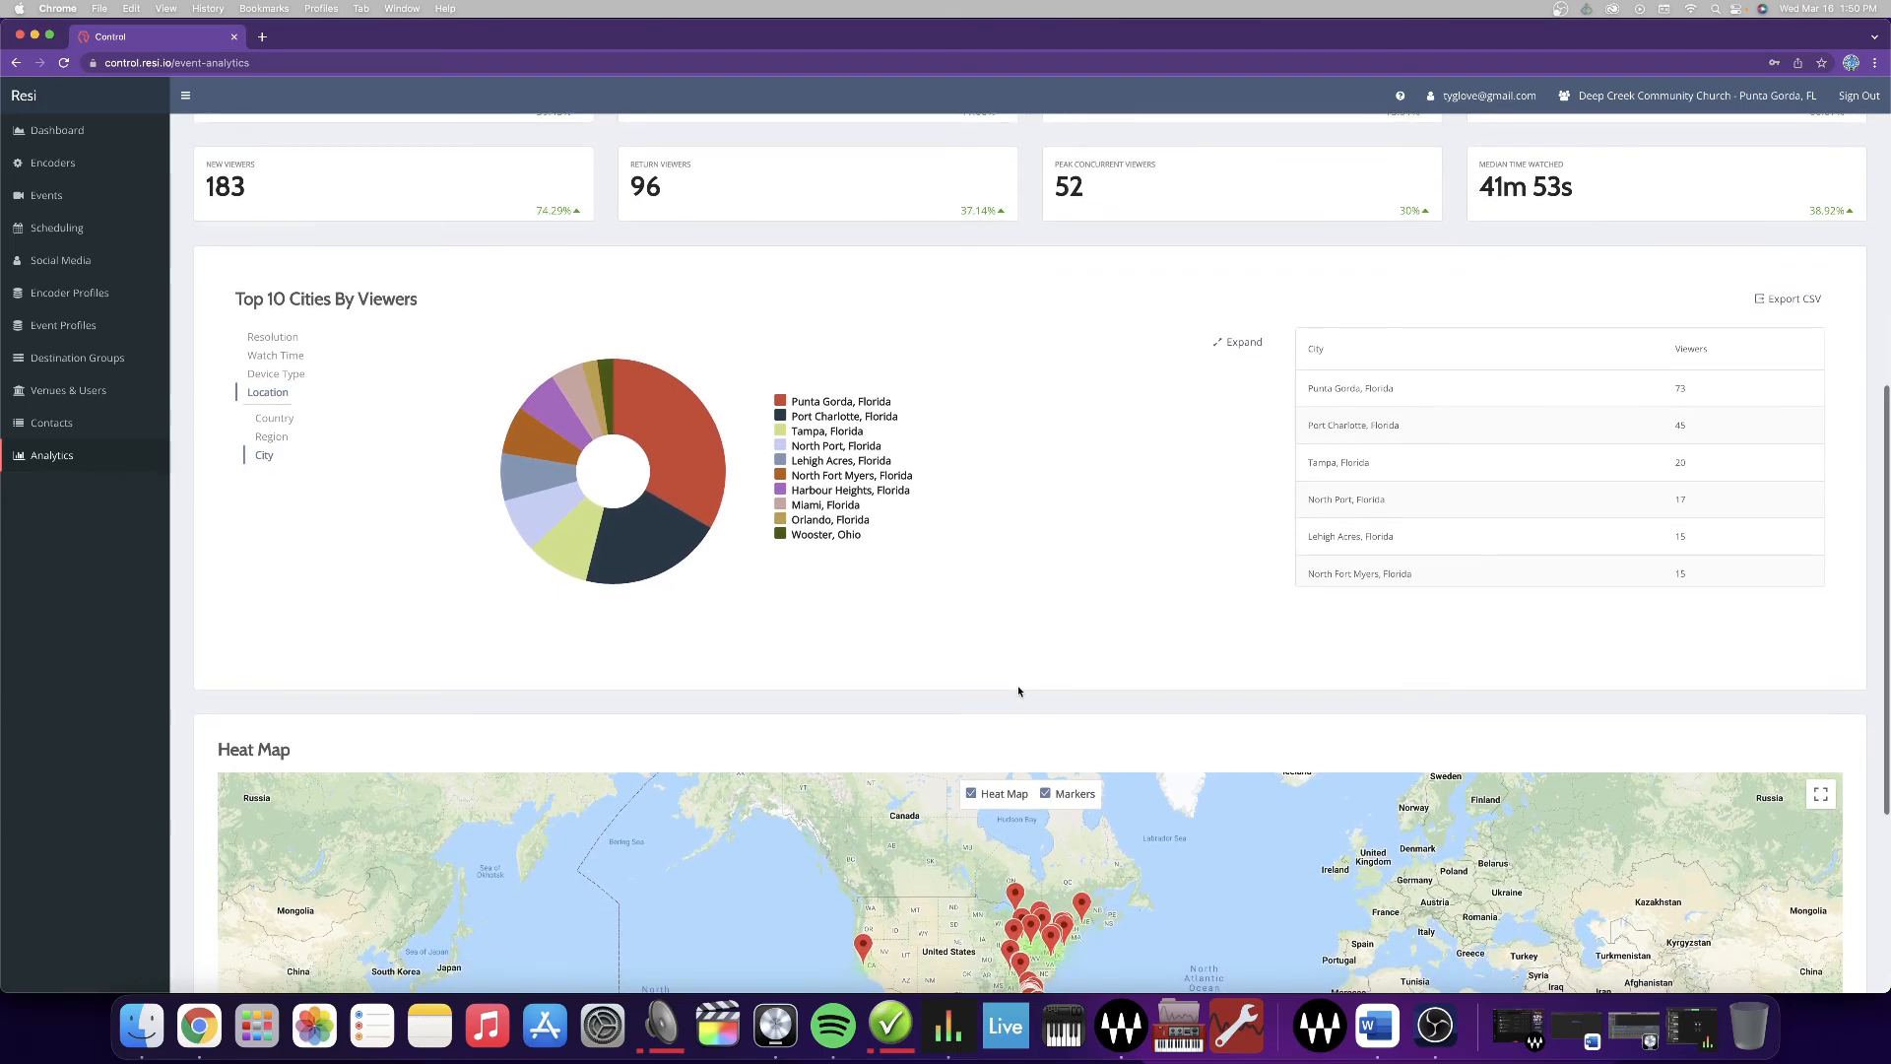
scroll(1020, 693, "down", 3)
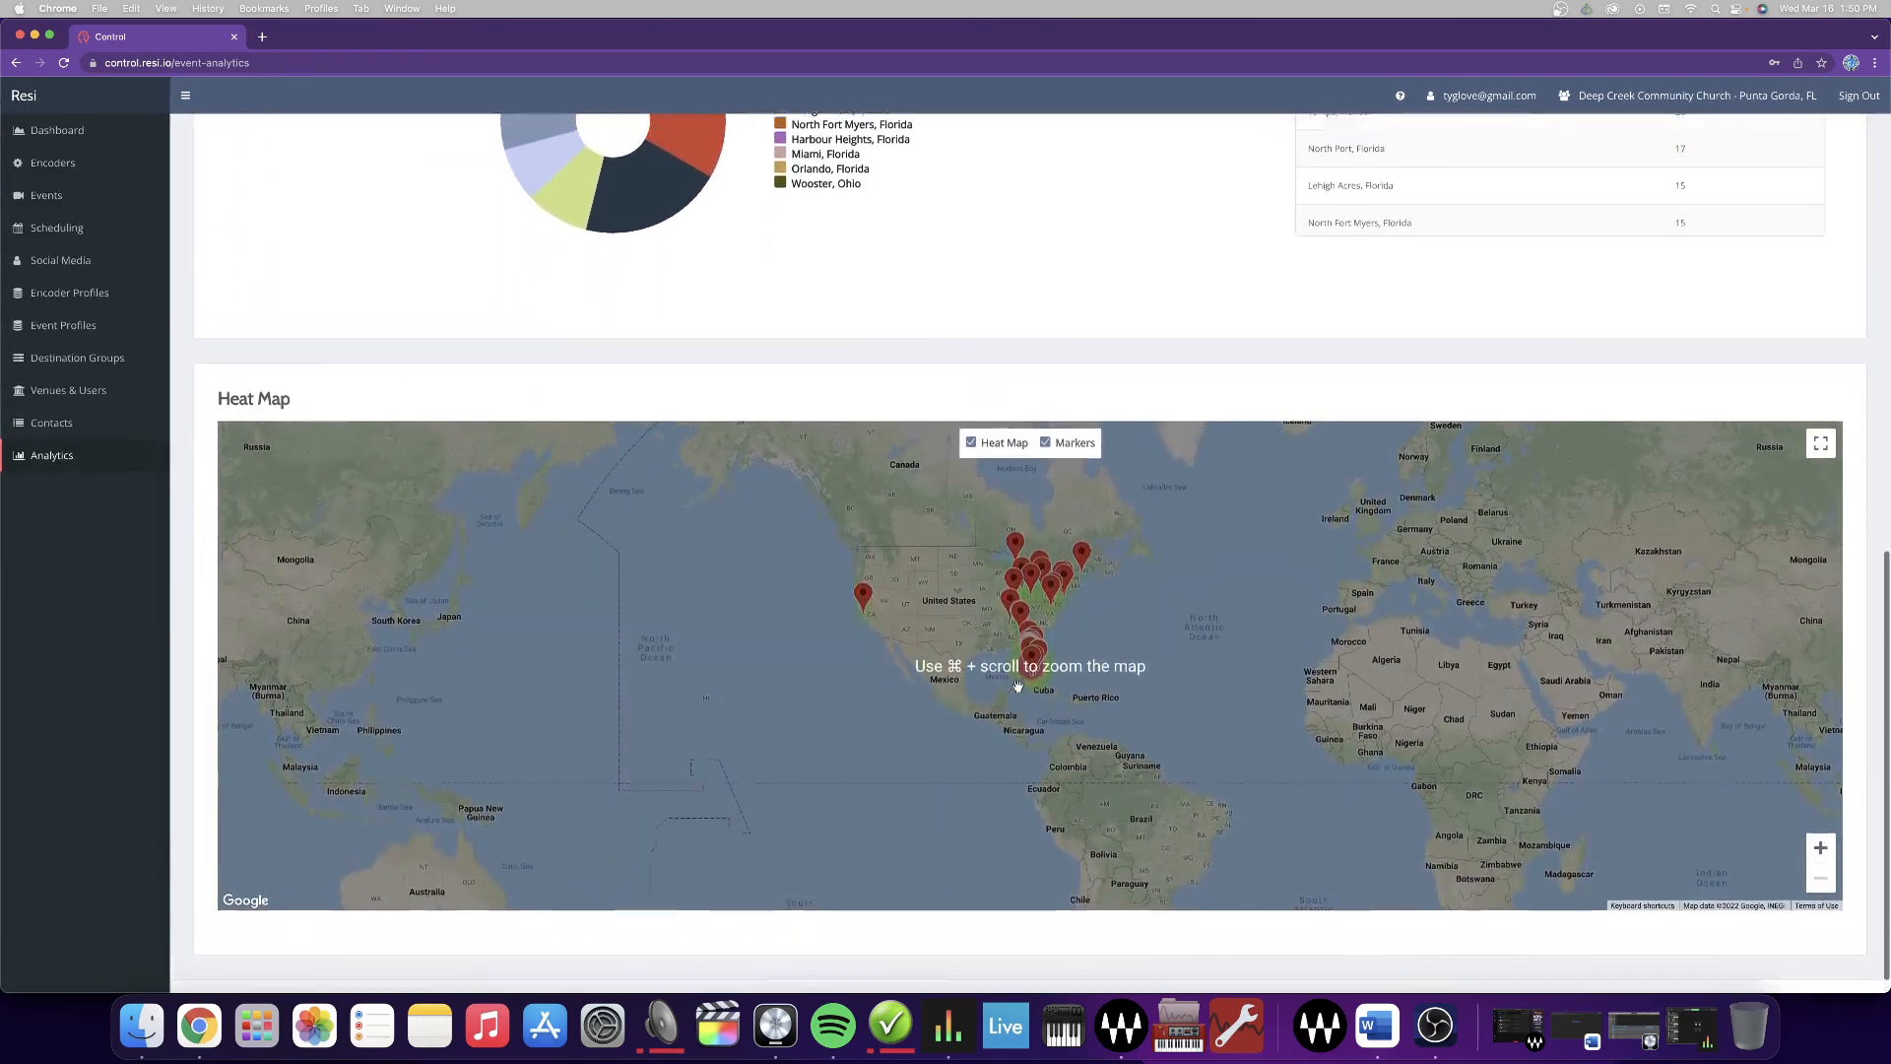
scroll(954, 423, "up", 3)
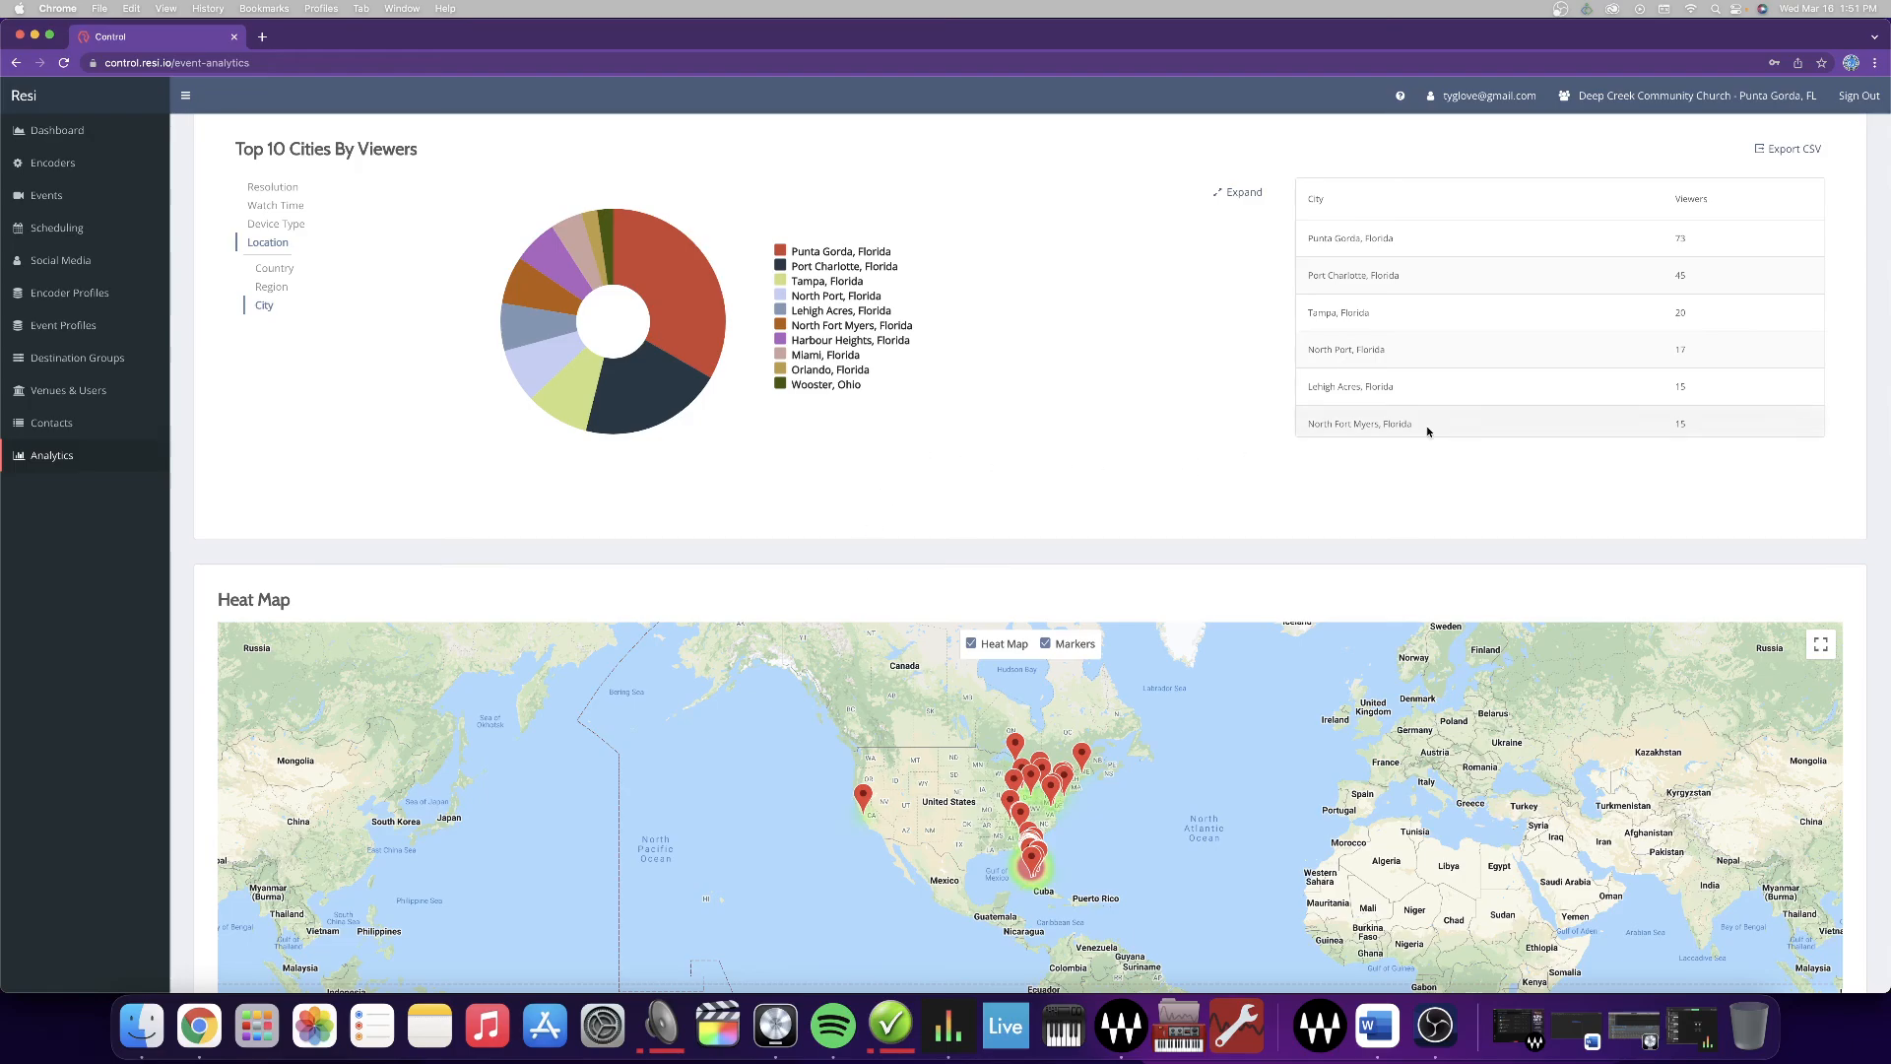
scroll(1662, 378, "up", 1)
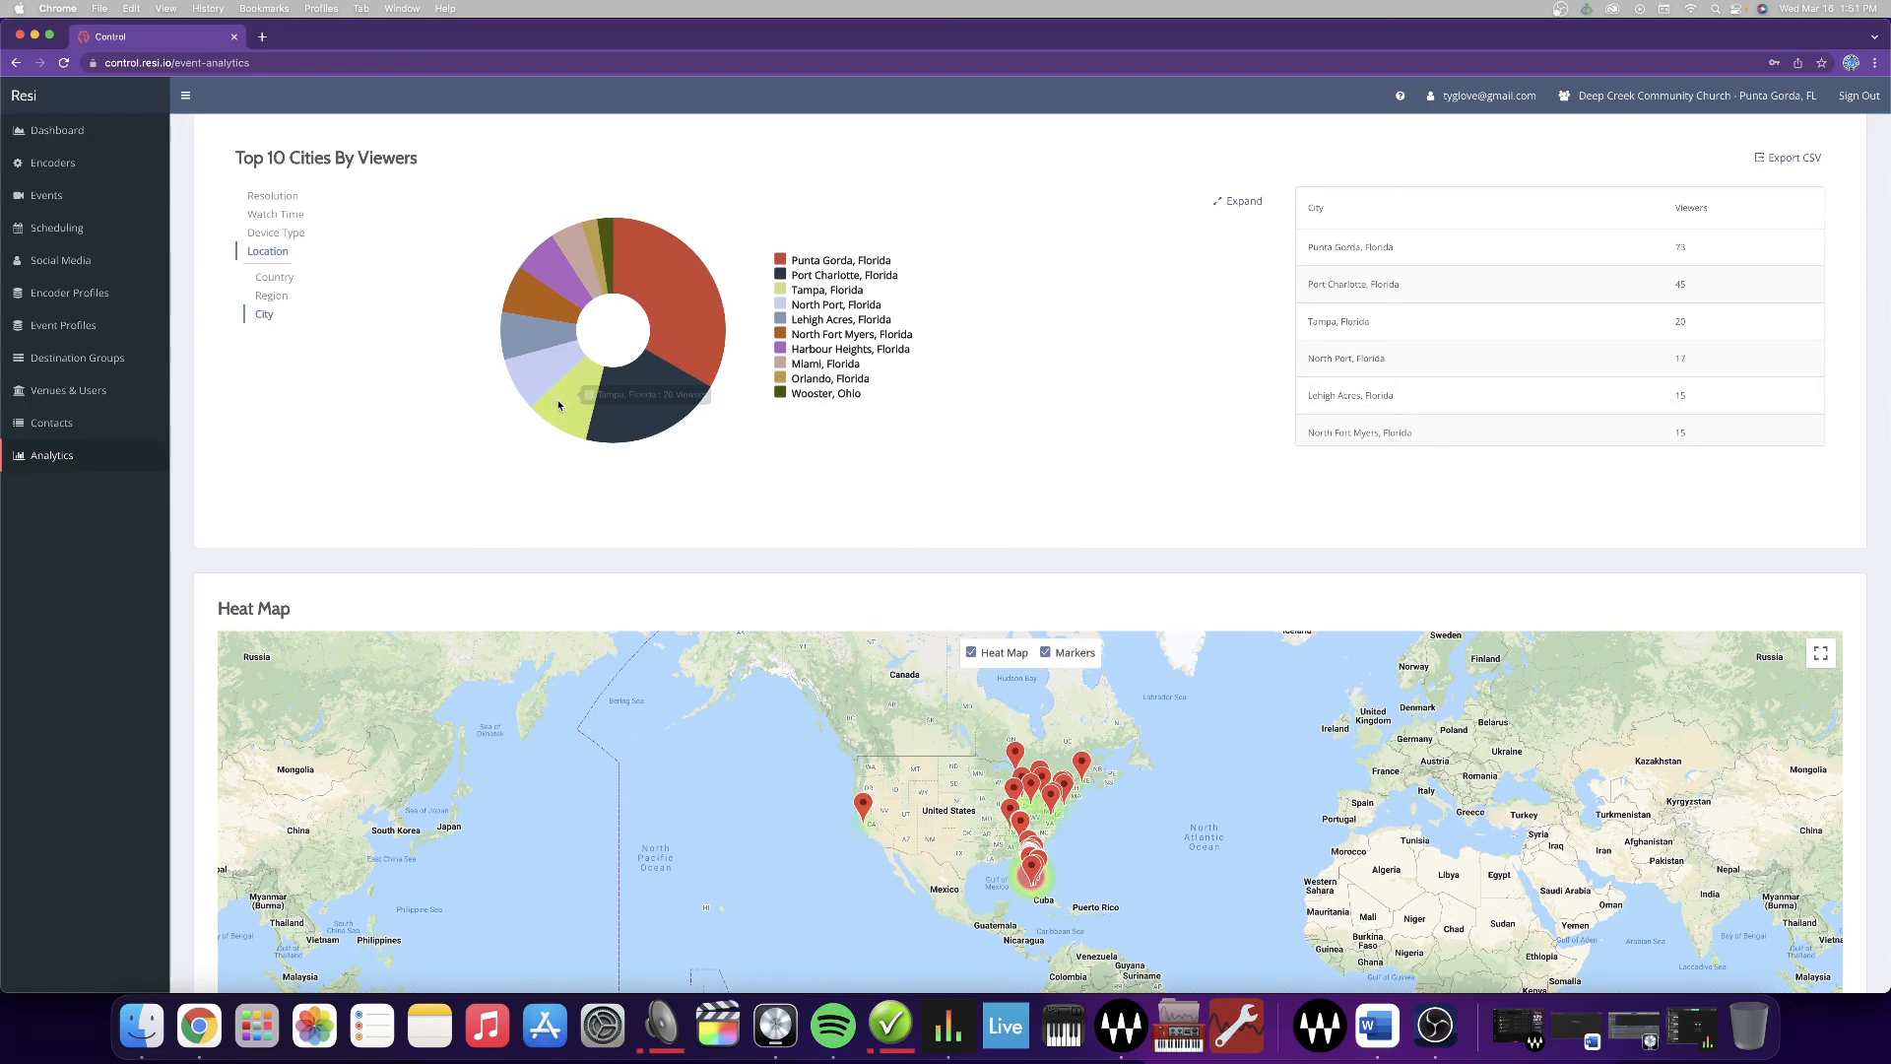
scroll(581, 399, "up", 2)
scroll(566, 402, "up", 3)
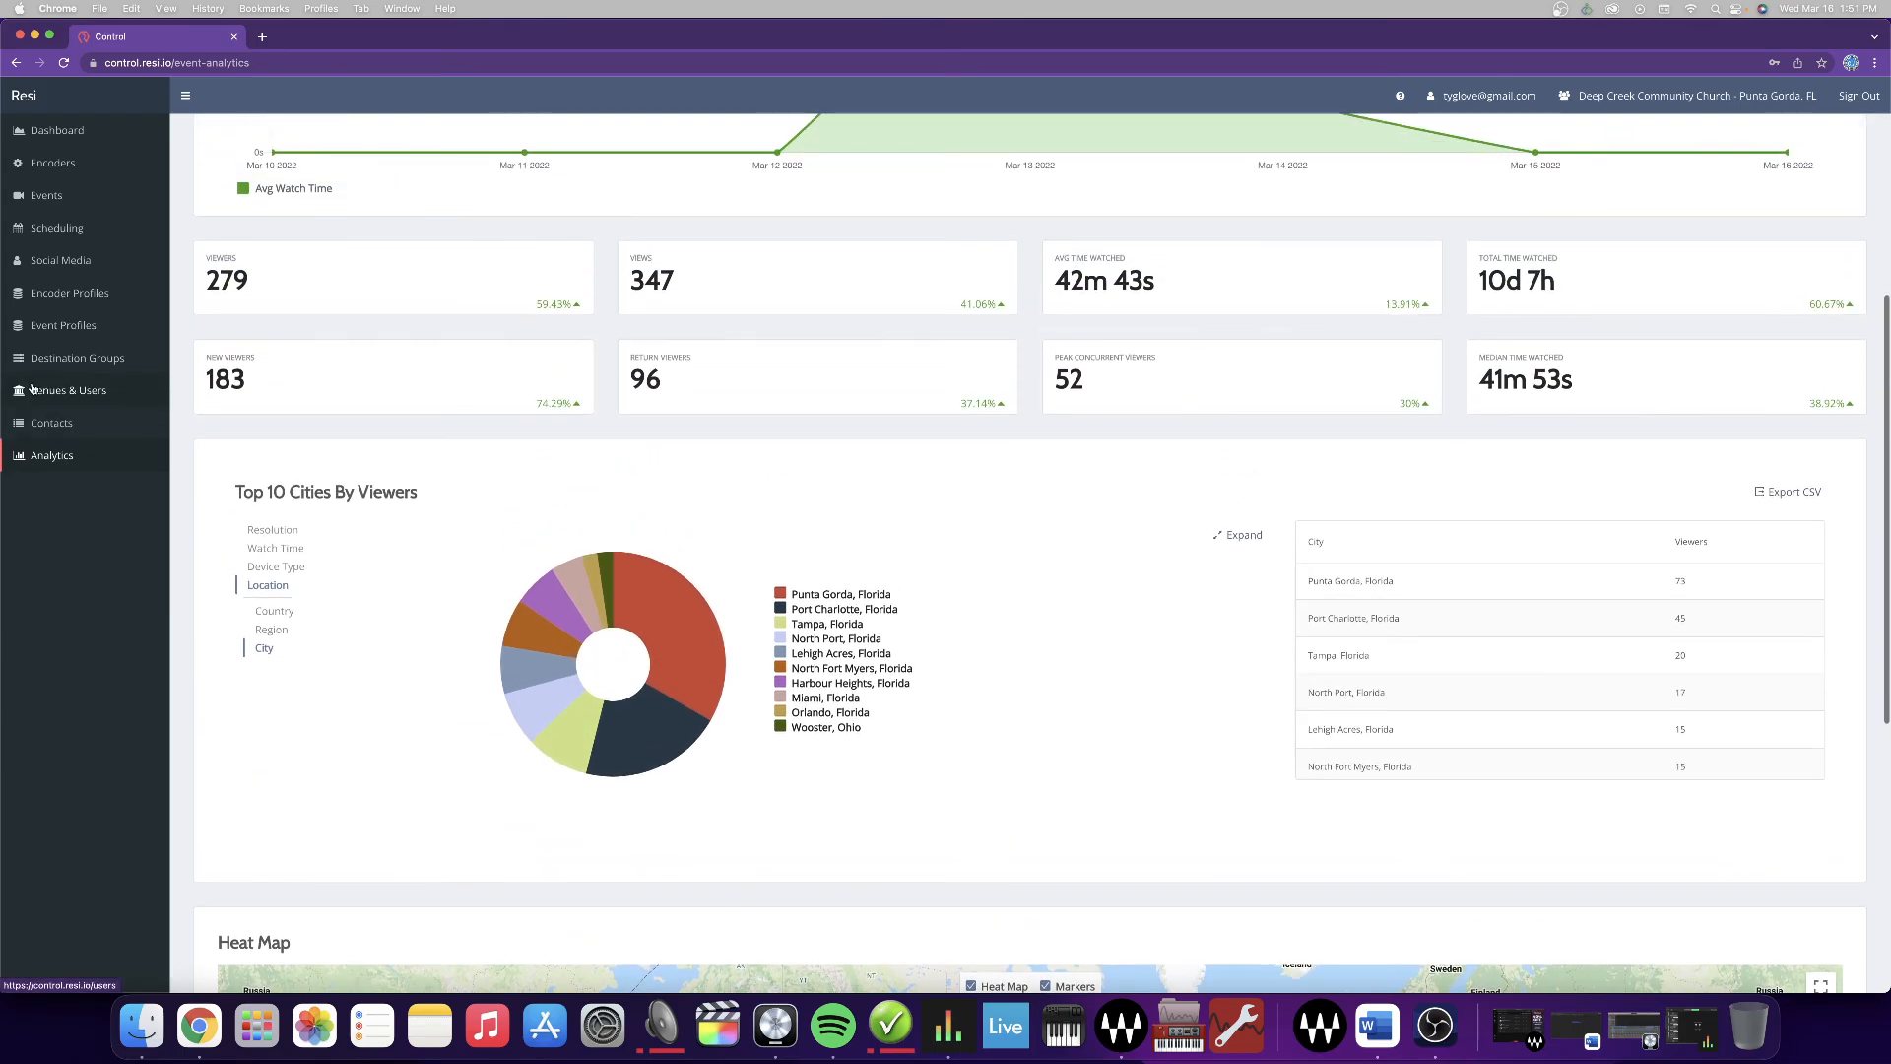
scroll(823, 410, "up", 3)
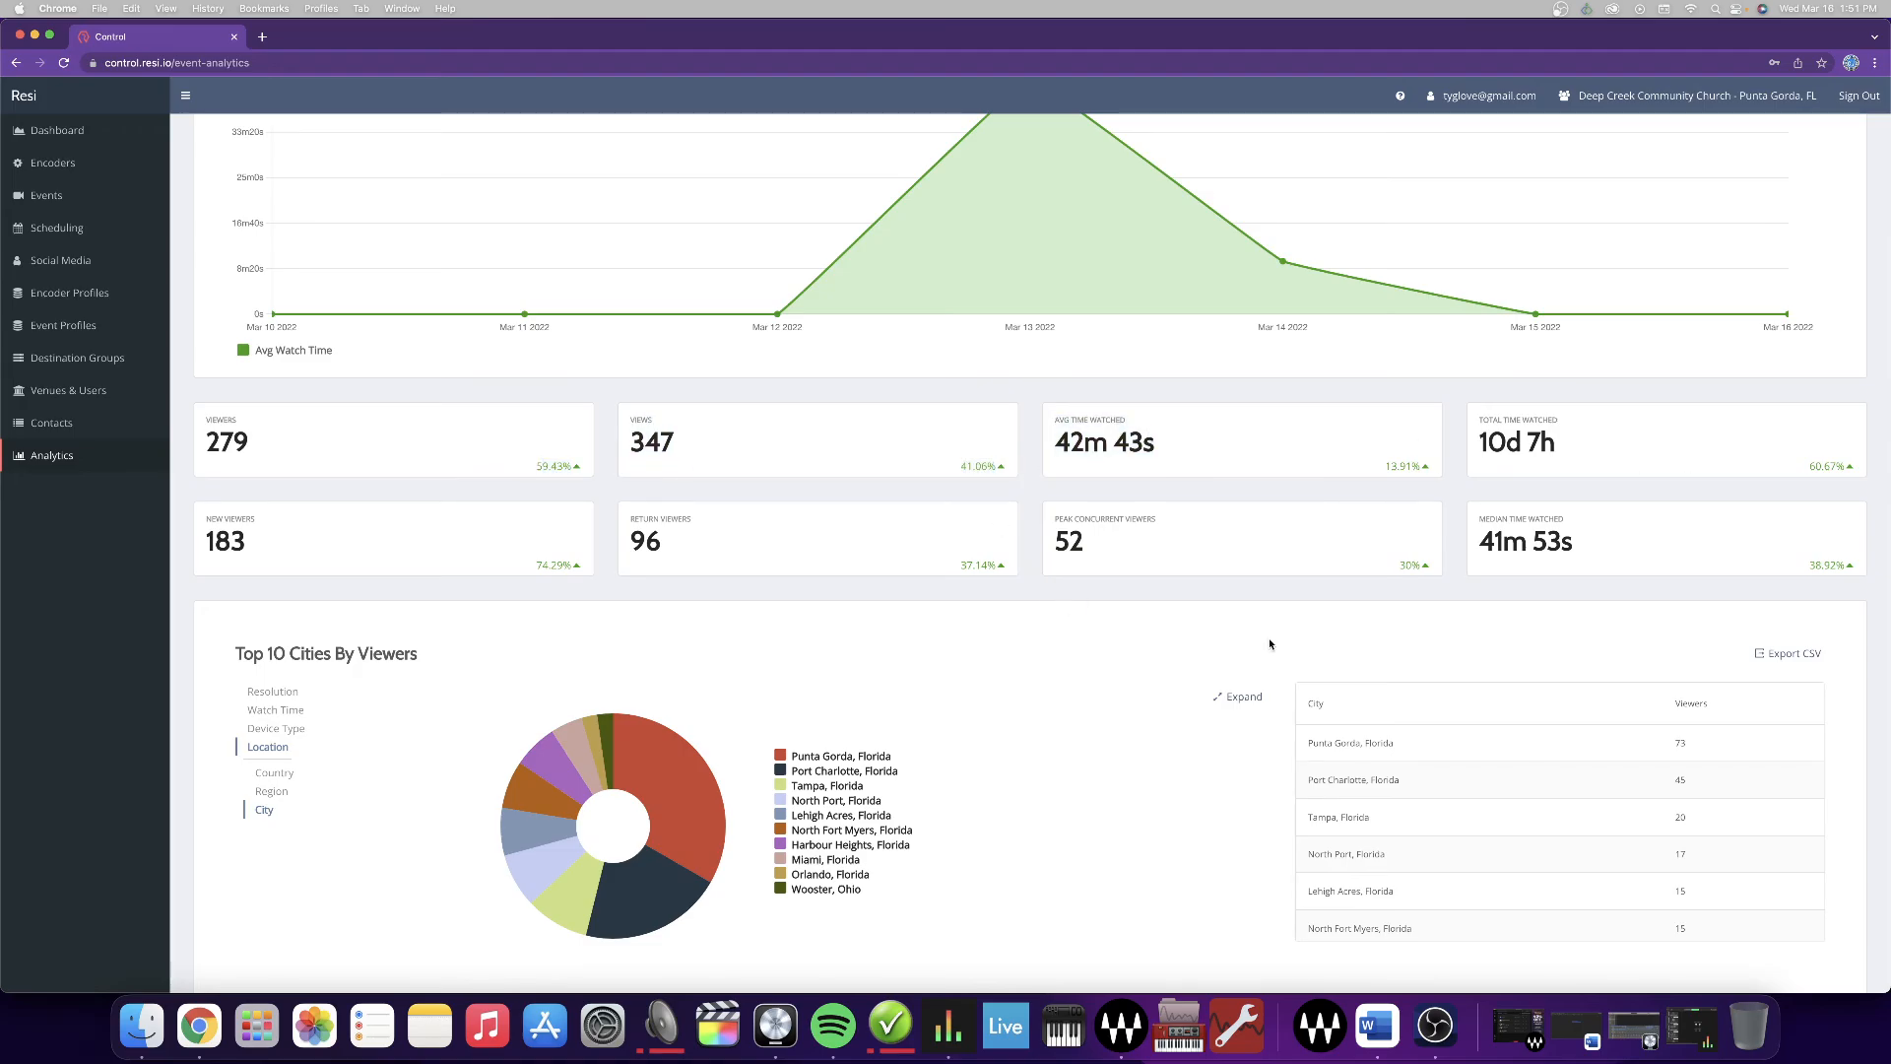
scroll(1105, 626, "up", 5)
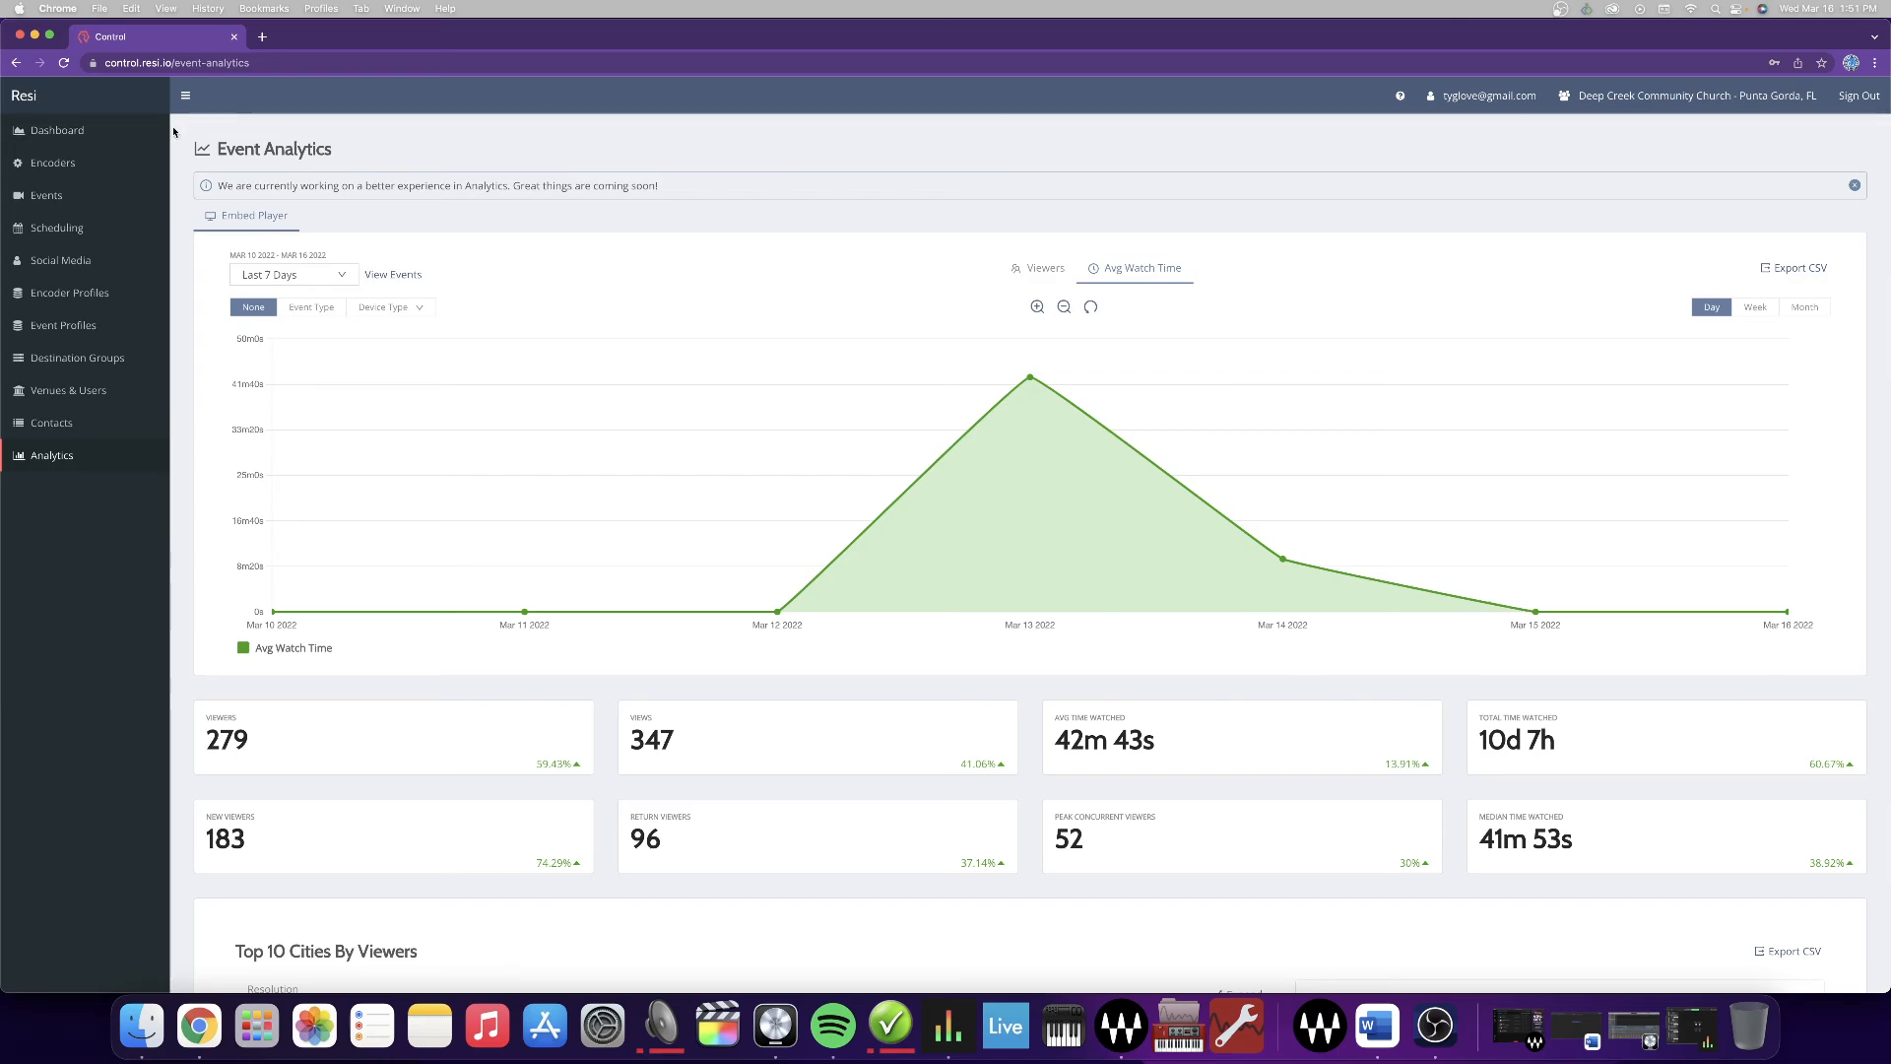
- Collapse the navigation sidebar and expand it again
left_click(185, 95)
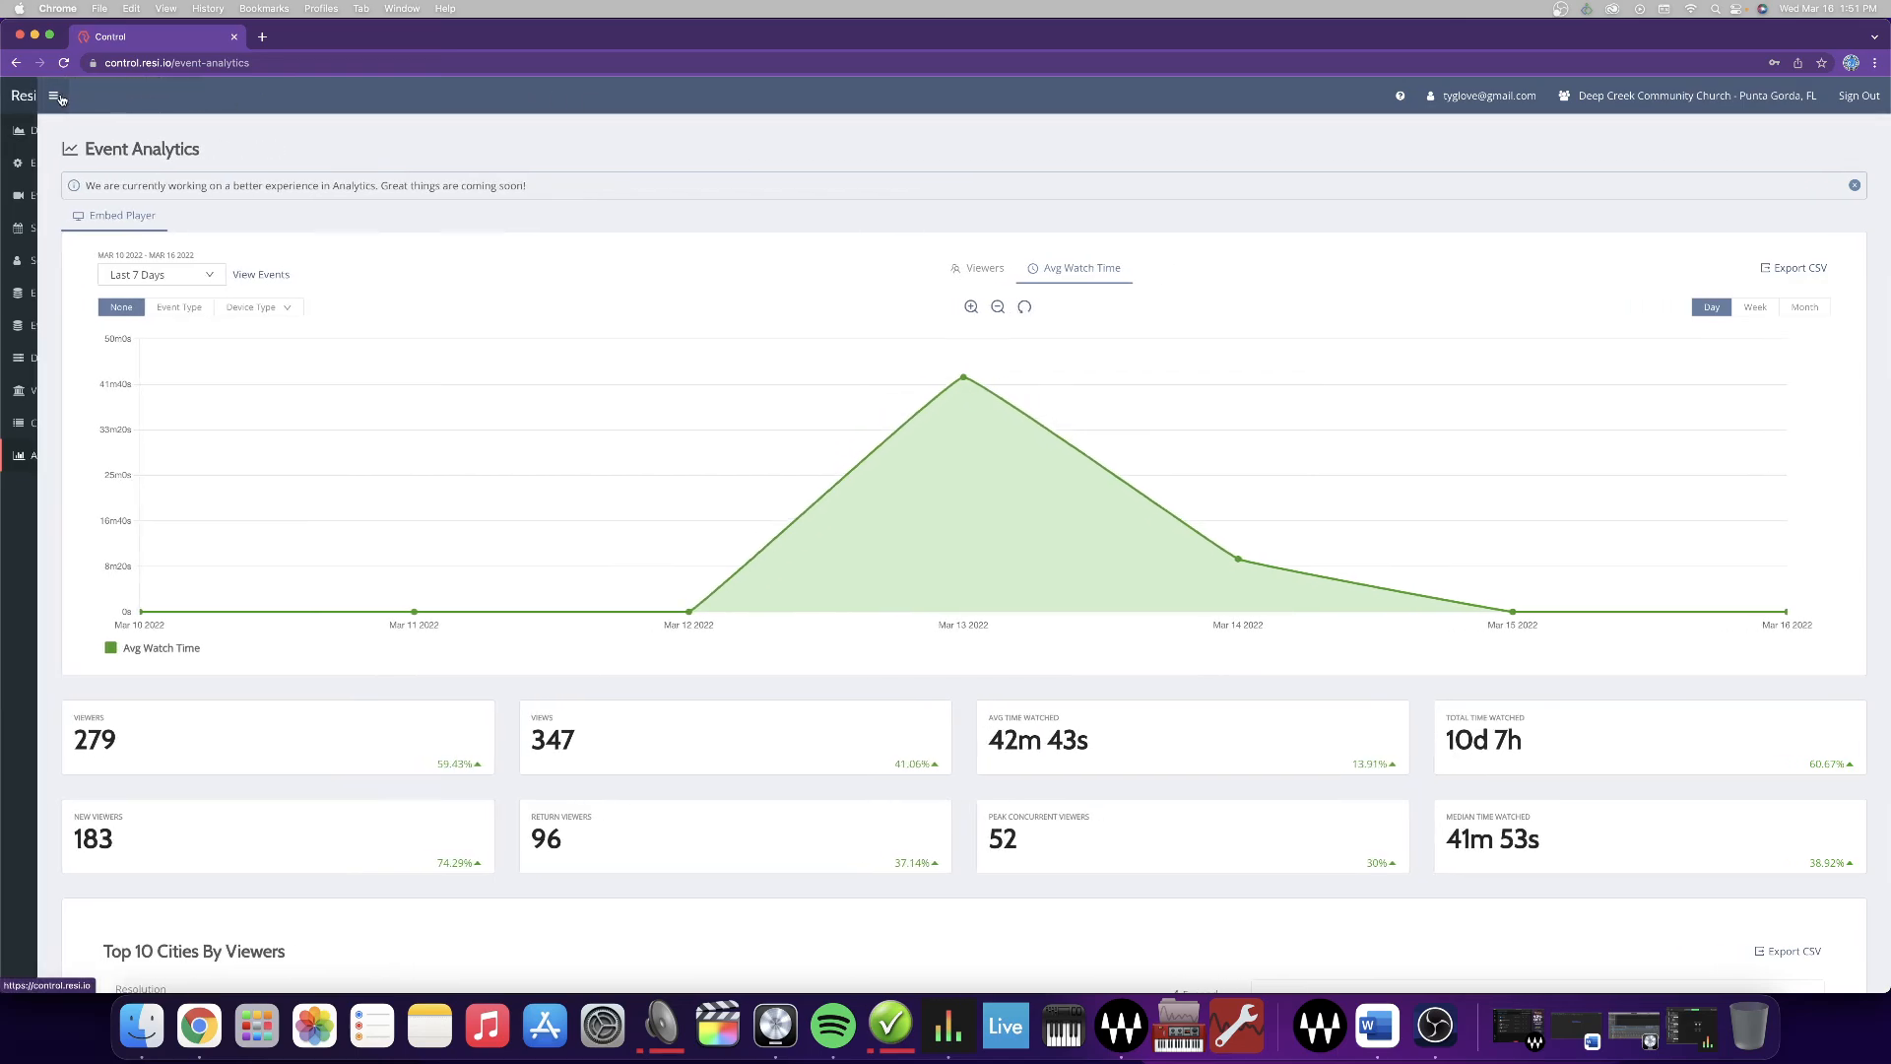
left_click(54, 96)
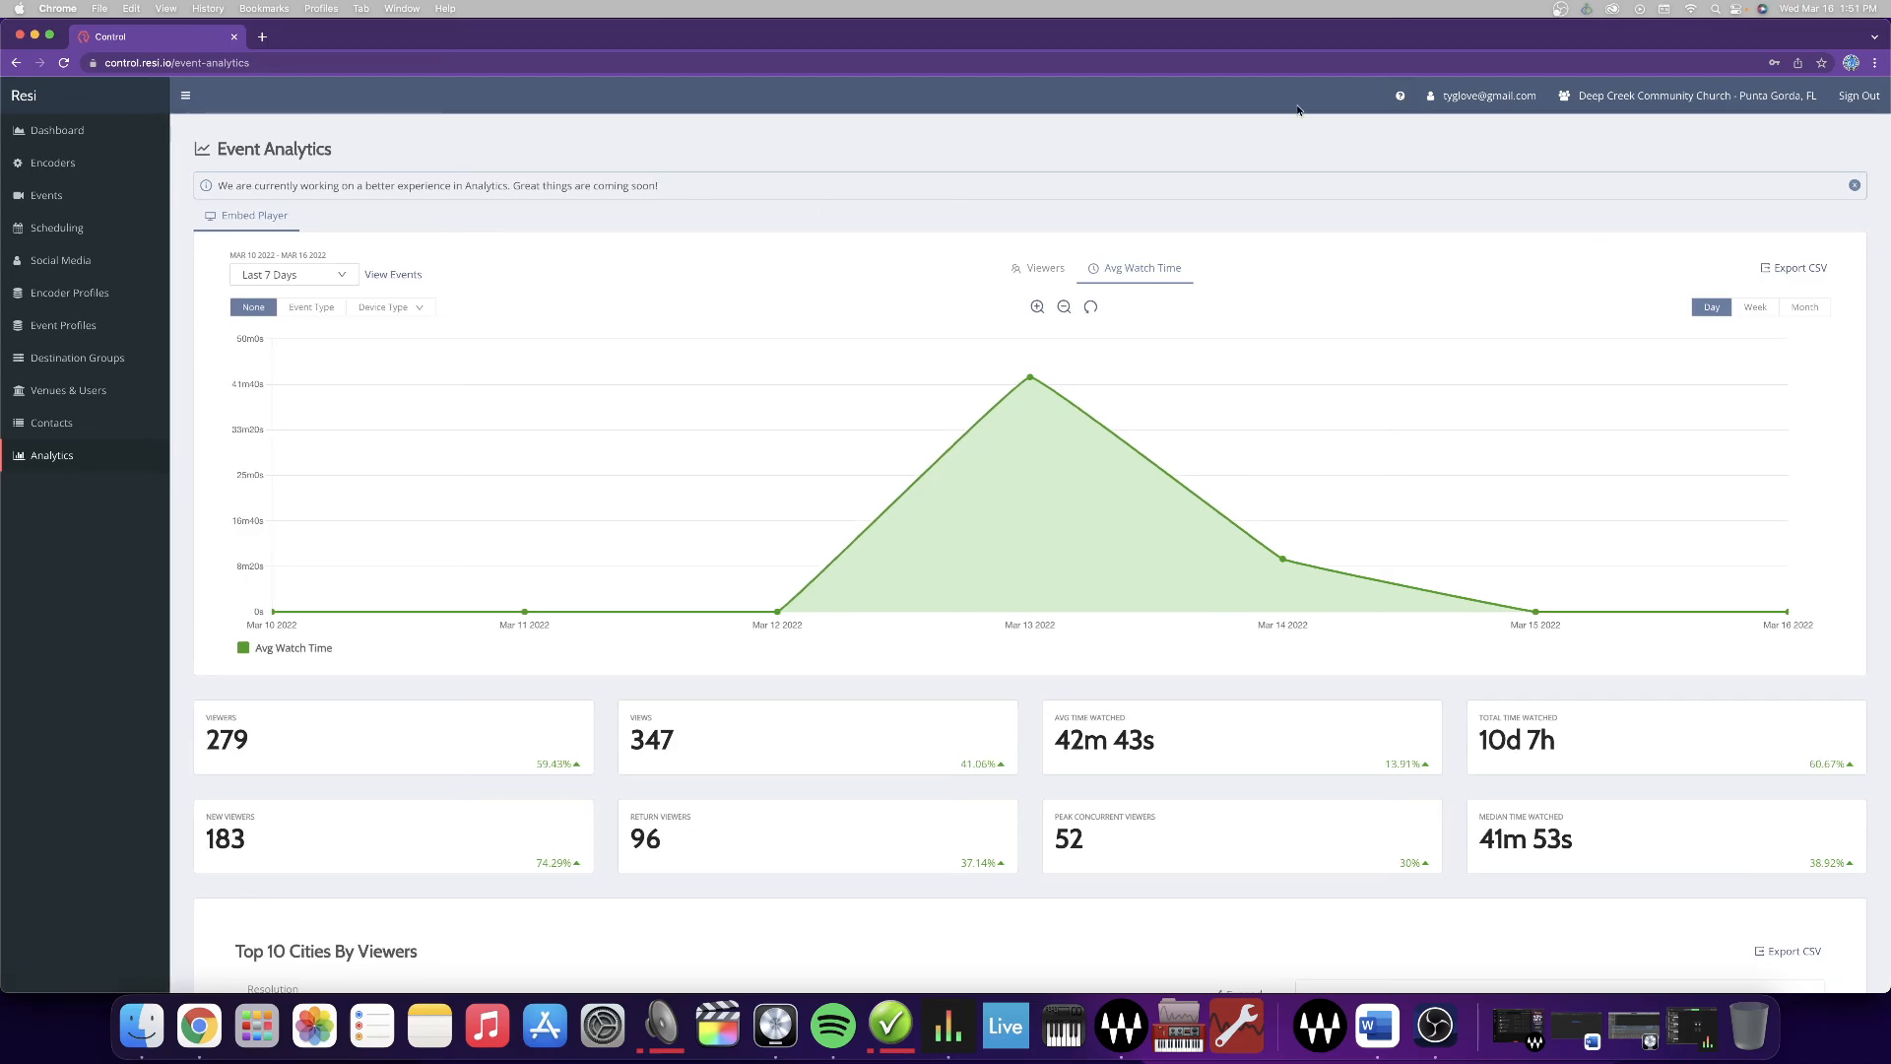
- Return to the Dashboard page with the encoder and venue statuses, and minimize the browser window
left_click(77, 136)
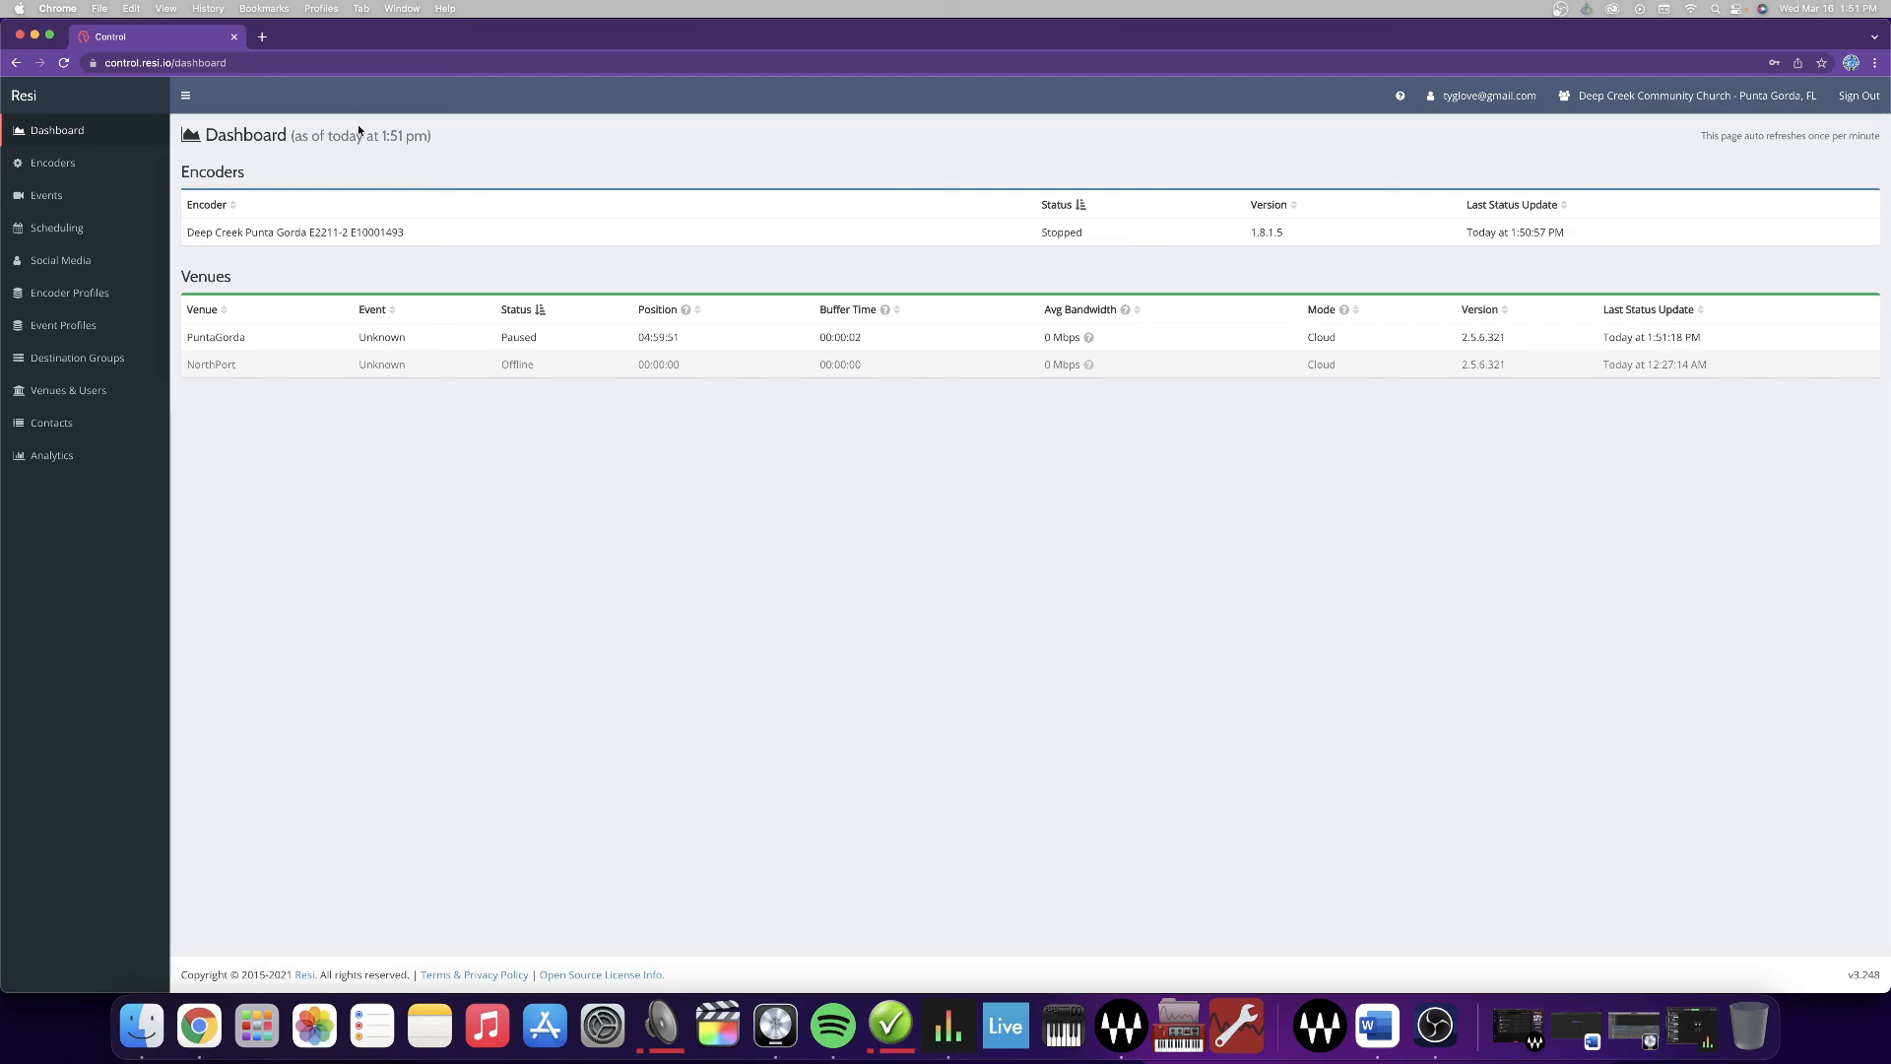
left_click_drag(381, 137, 443, 145)
left_click(447, 146)
left_click(34, 35)
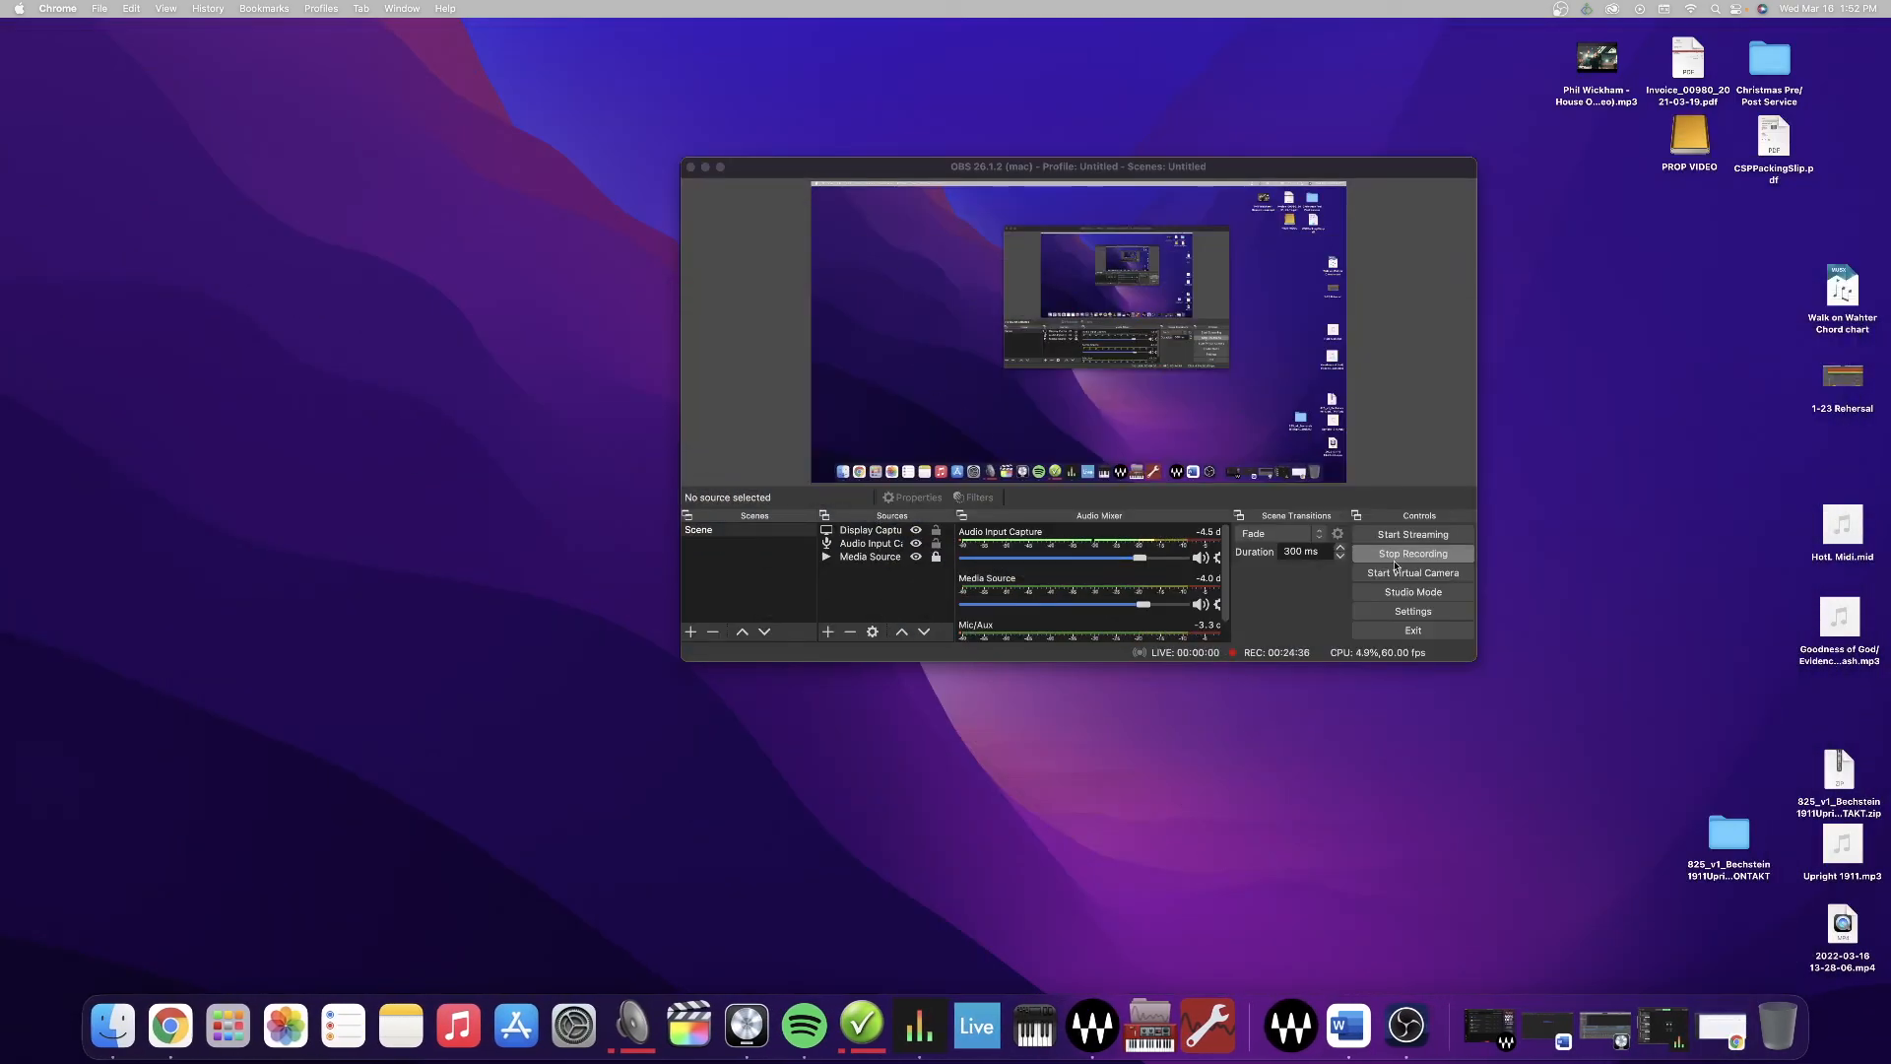